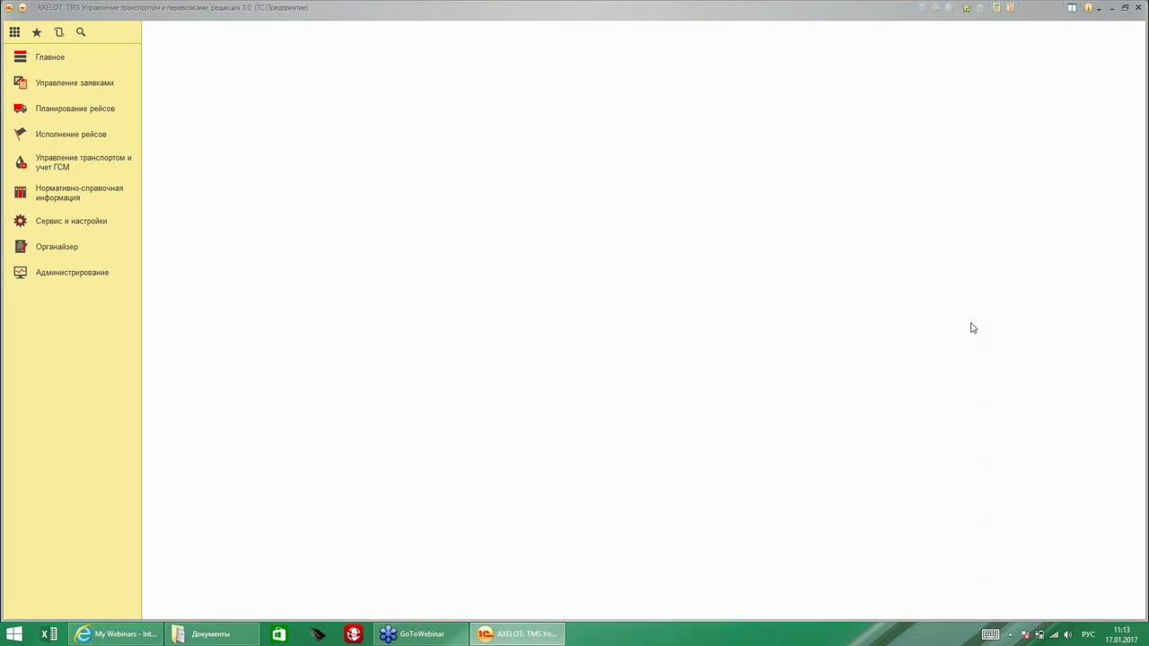
# Go to Сервис и настройки and open the Виды перевозок (transport types) list.
pyautogui.click(76, 226)
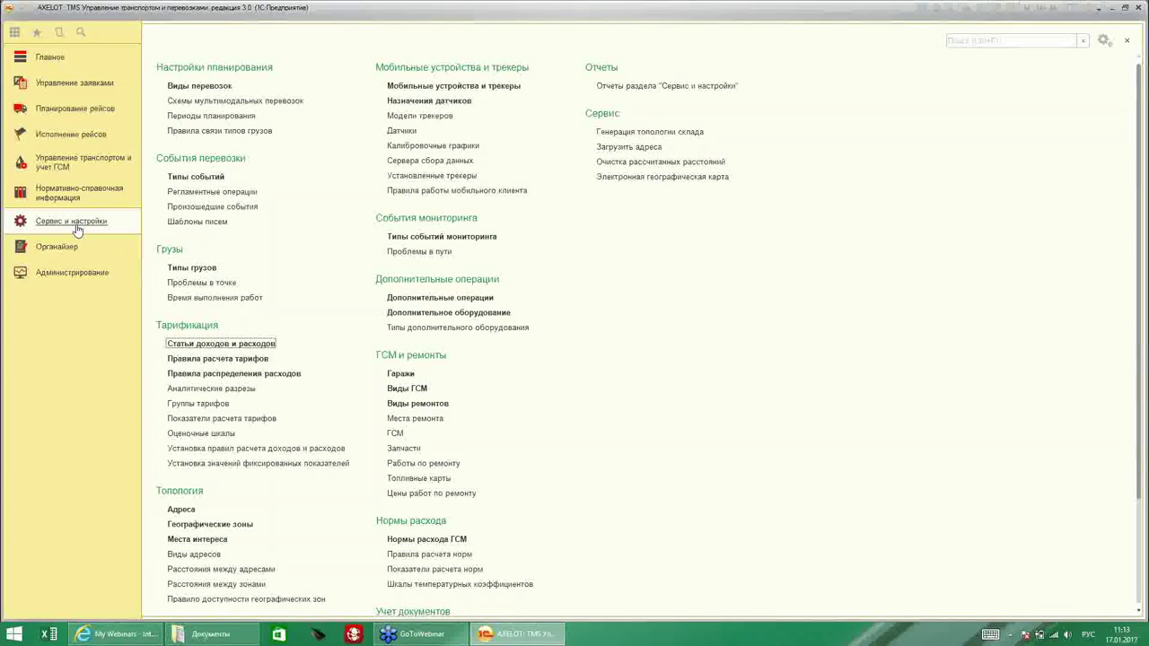
pyautogui.click(195, 84)
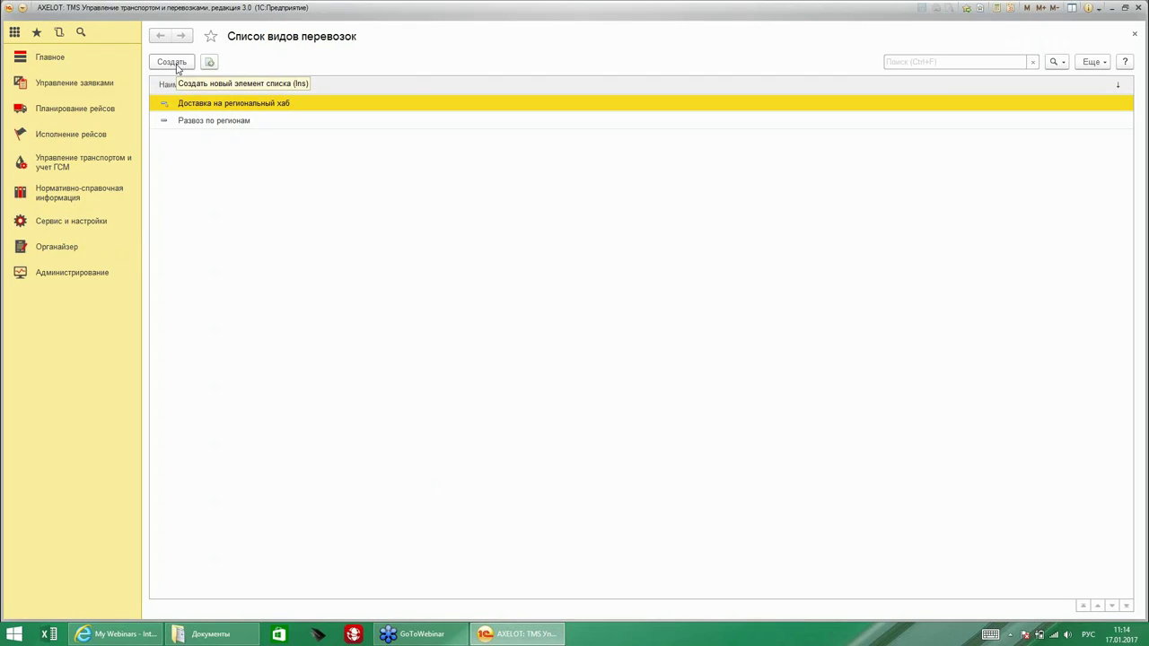
# Create a new transport type named 'Доставка в регионы'.
pyautogui.click(176, 63)
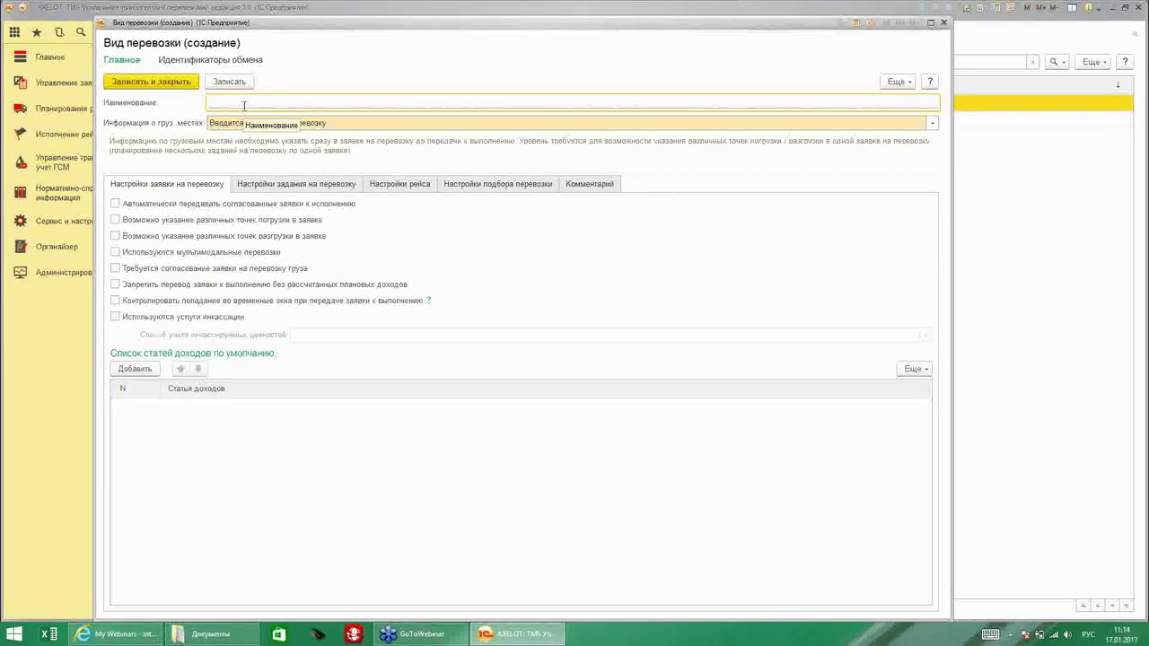
pyautogui.write('Дост')
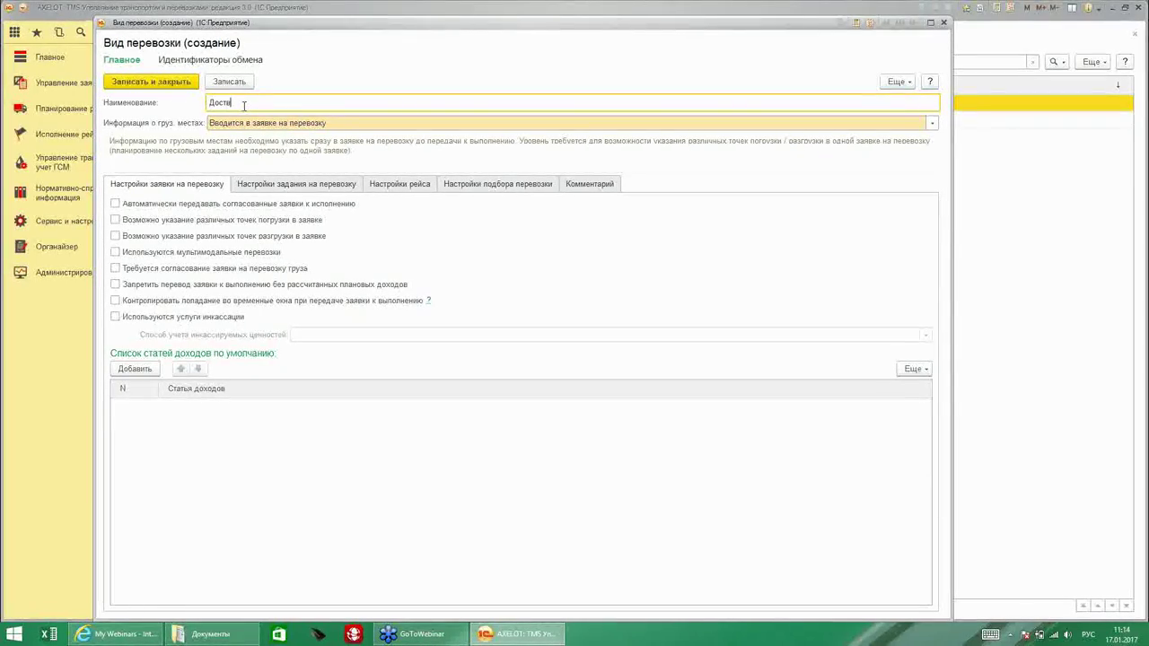
pyautogui.write('авка в регионы')
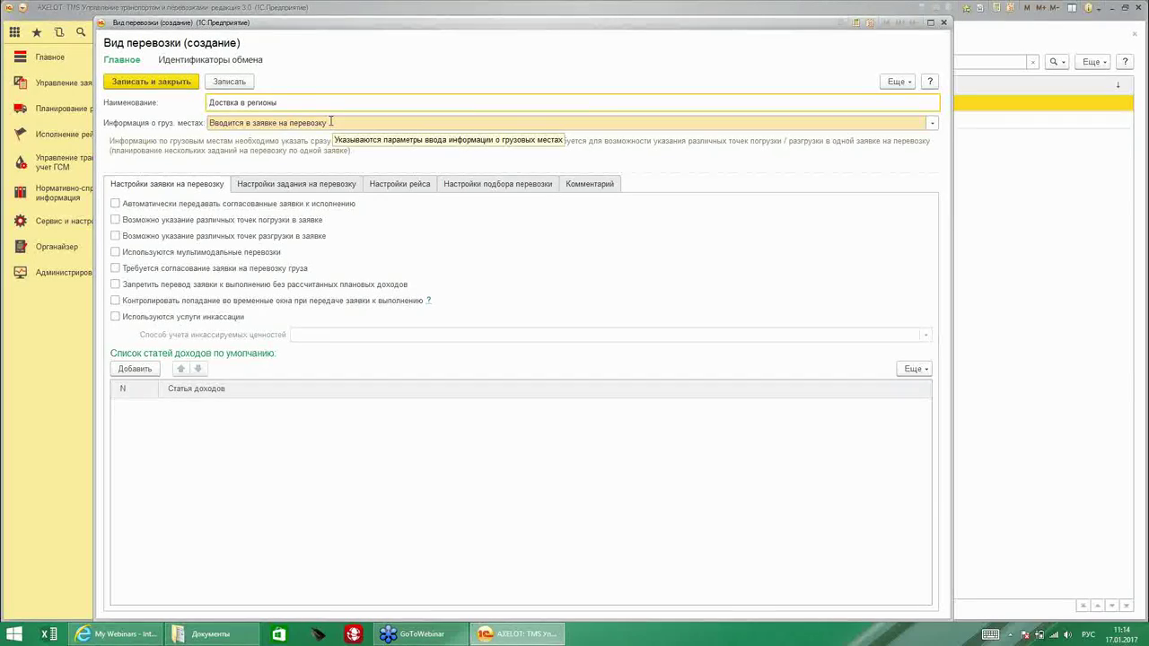
pyautogui.click(933, 124)
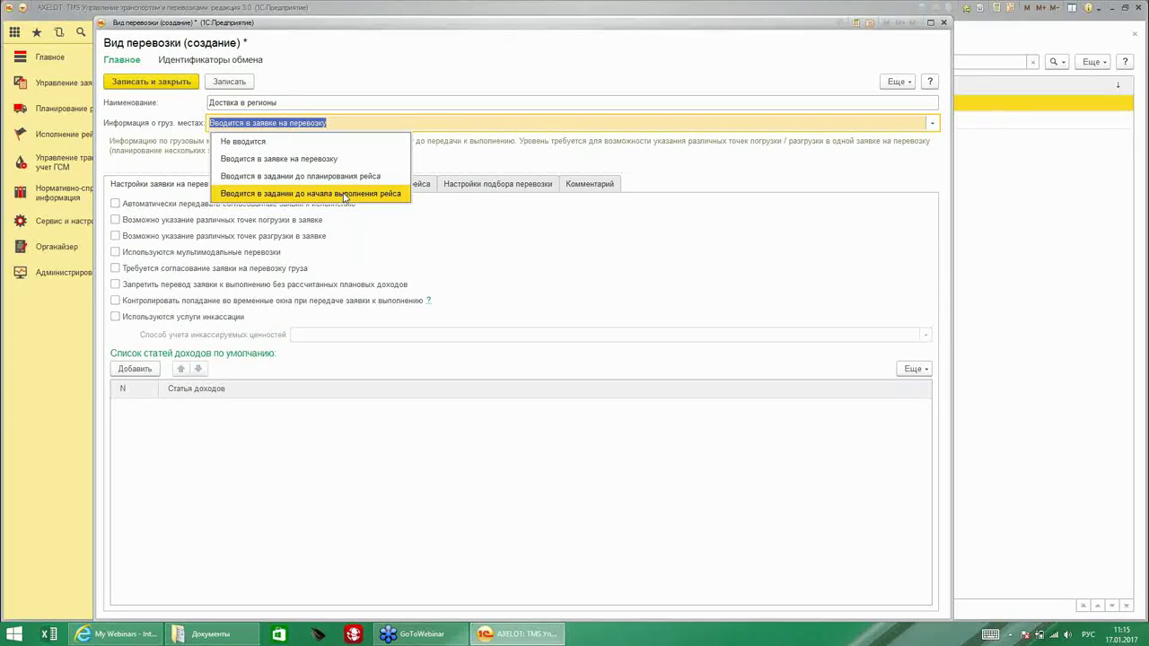
pyautogui.click(659, 266)
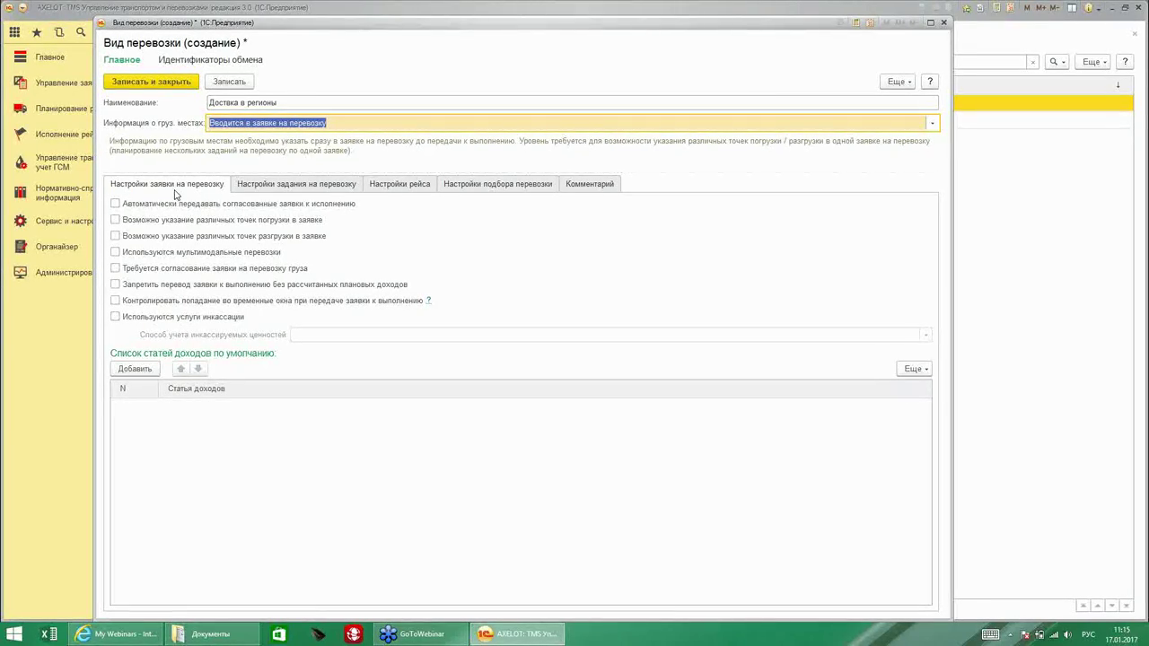
# Enable request approval, auto-pass, multiple loading/unloading points, multimodal and planned-revenue control options.
pyautogui.click(115, 269)
pyautogui.click(114, 269)
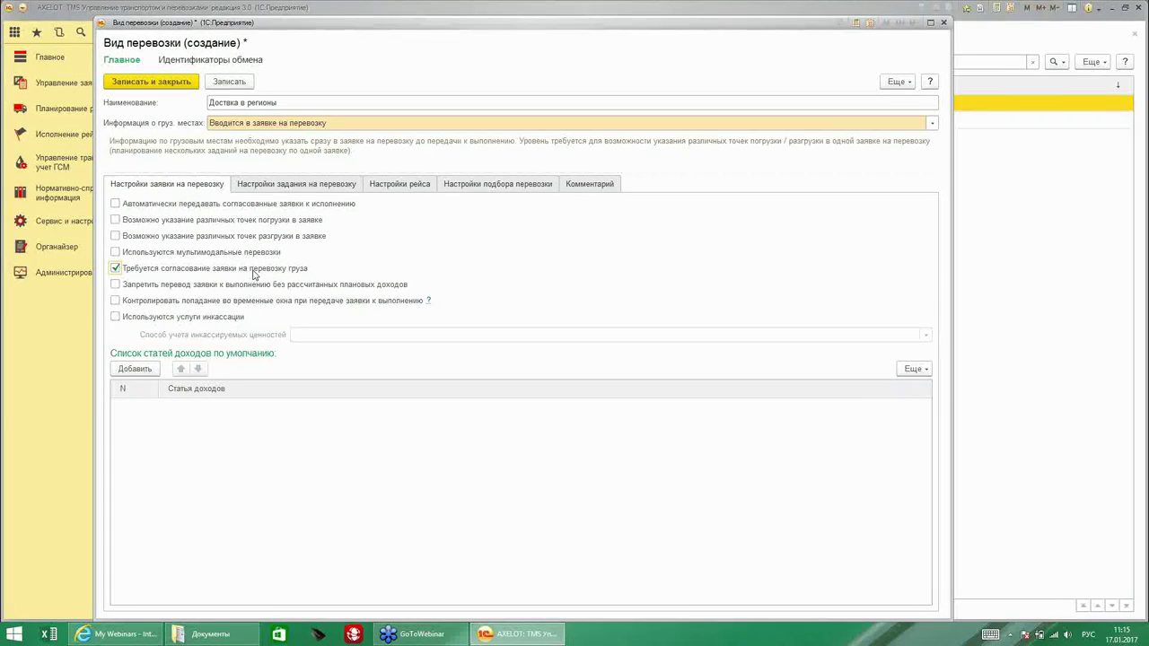
pyautogui.click(116, 205)
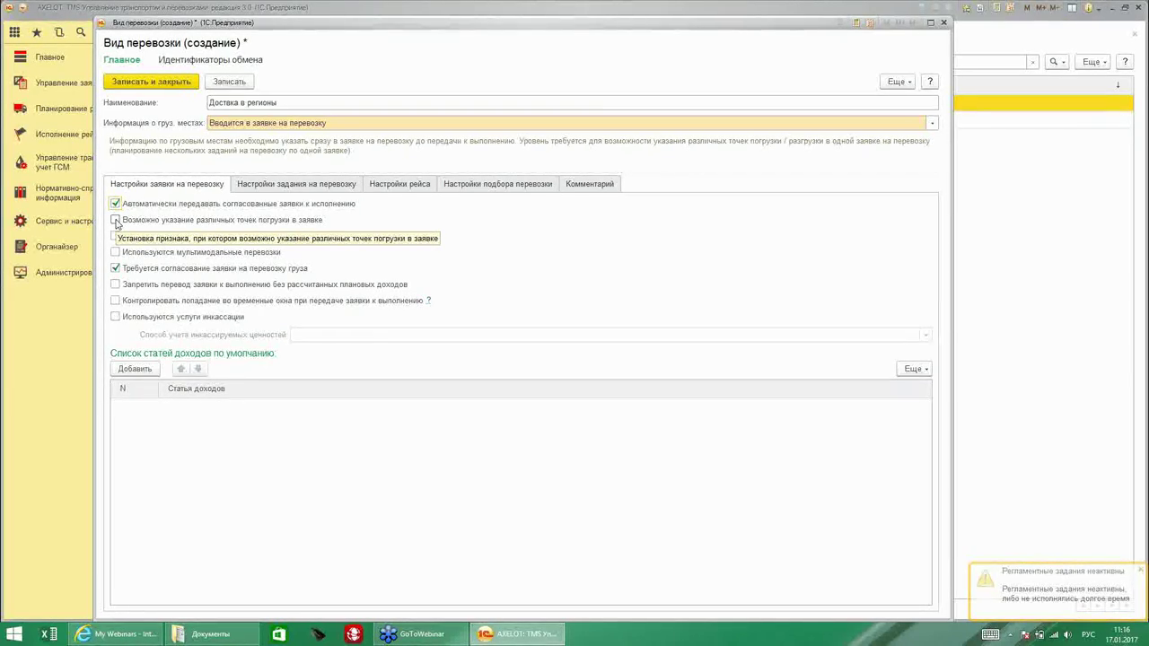
pyautogui.click(115, 221)
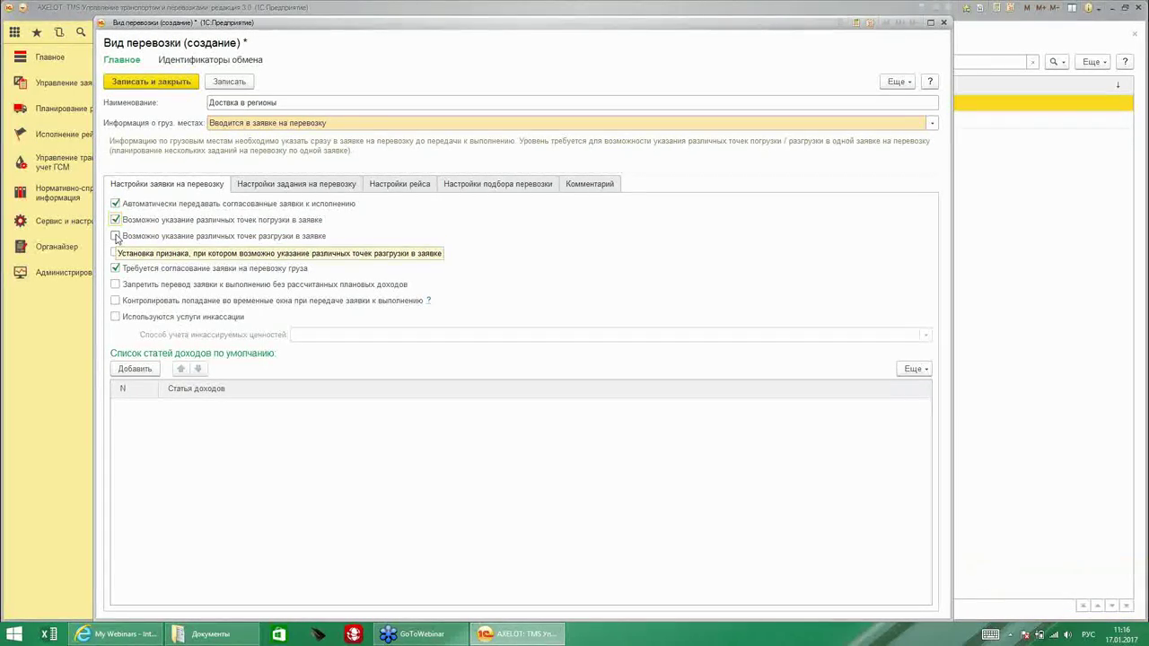
pyautogui.click(115, 236)
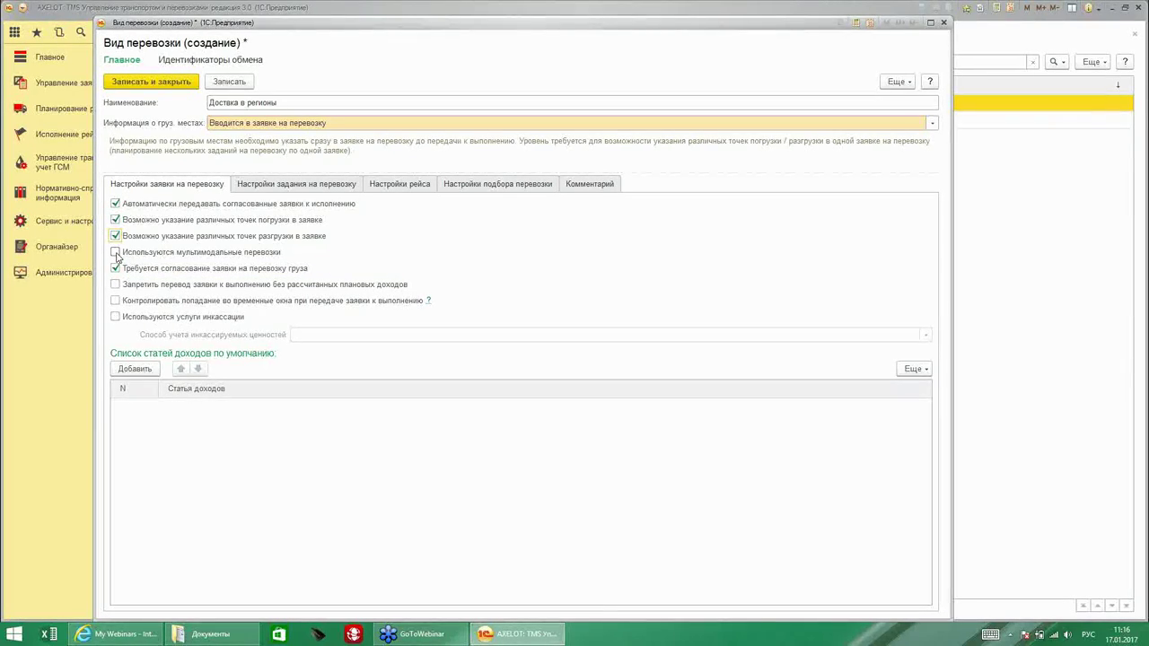
pyautogui.click(116, 253)
pyautogui.click(116, 285)
# Enable collection services, accounted В целом по заявке на перевозку груза.
pyautogui.click(115, 318)
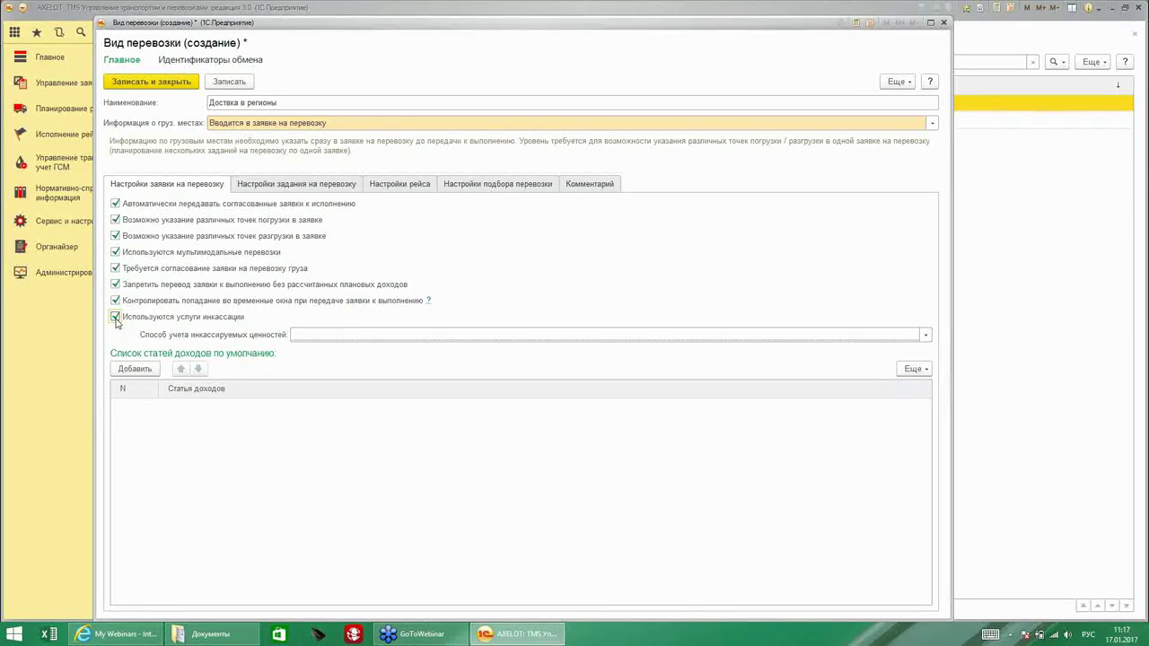
pyautogui.click(920, 339)
pyautogui.click(403, 359)
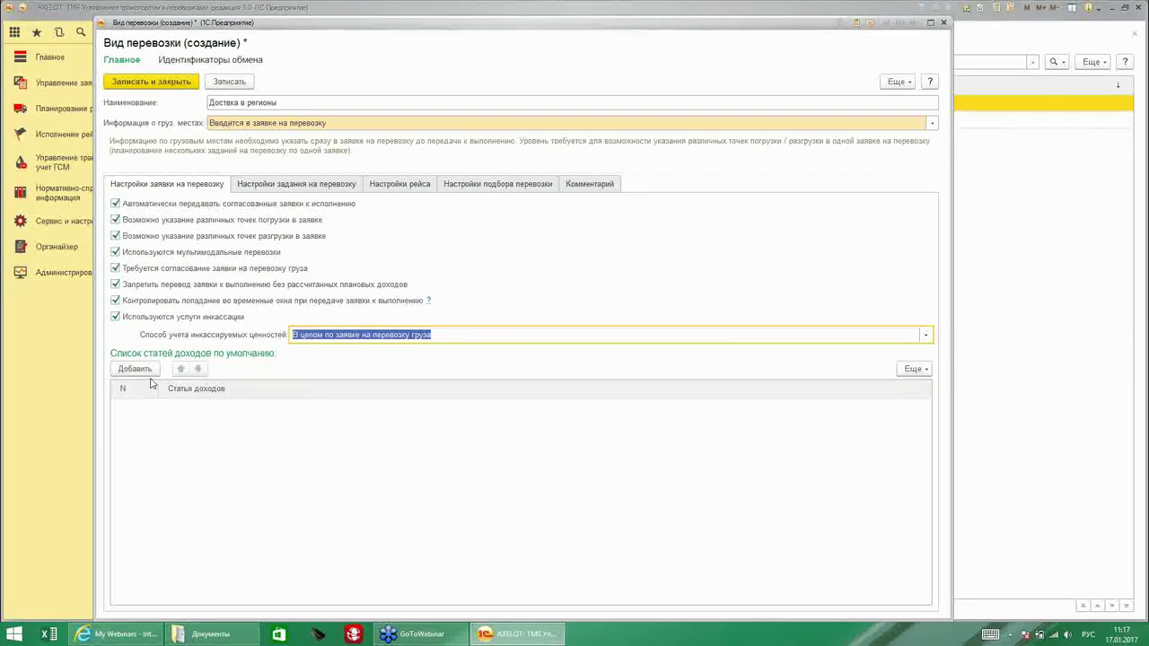
# Add 'Перевозка груза' as the default revenue item.
pyautogui.click(132, 378)
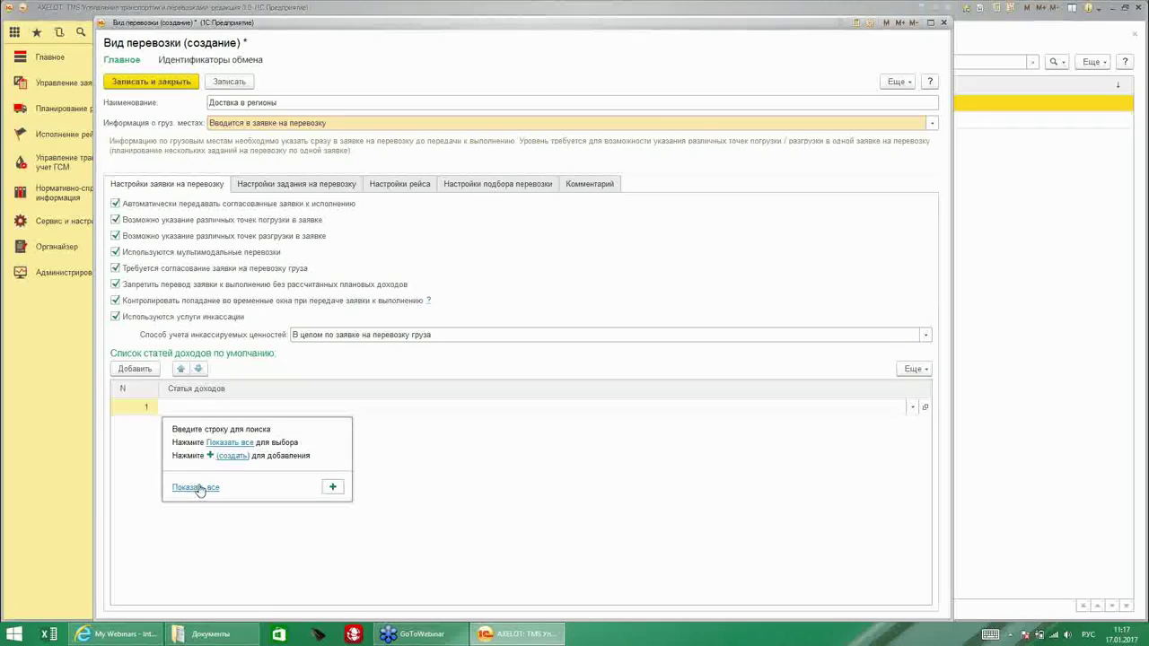
pyautogui.click(192, 485)
pyautogui.press('Return')
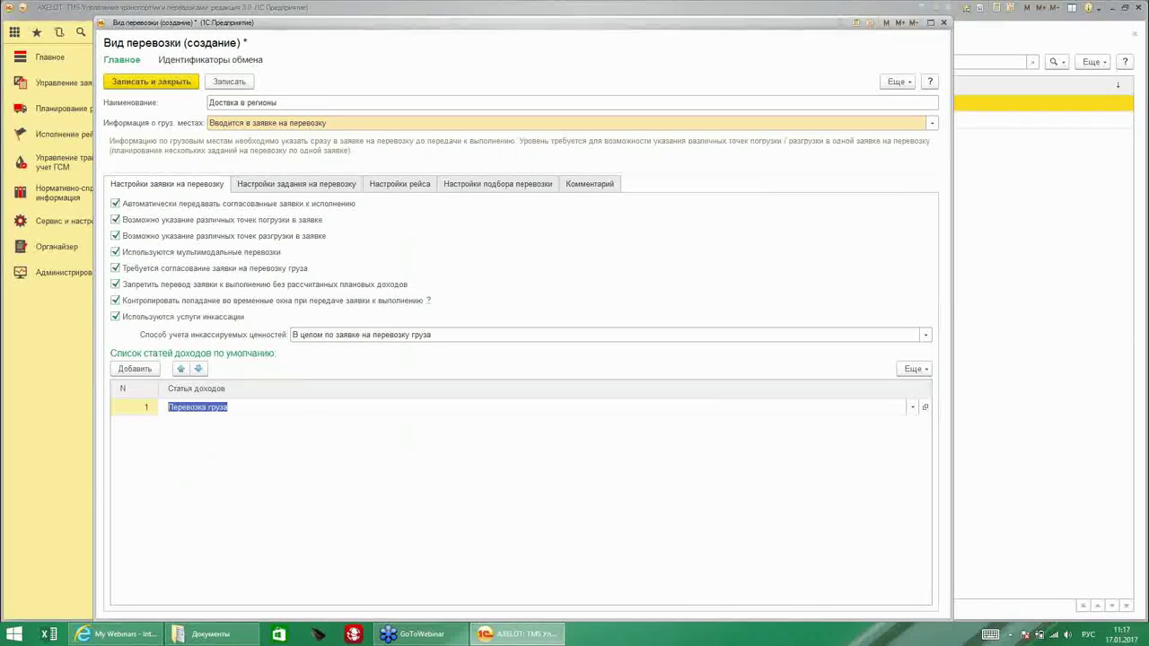
pyautogui.click(277, 185)
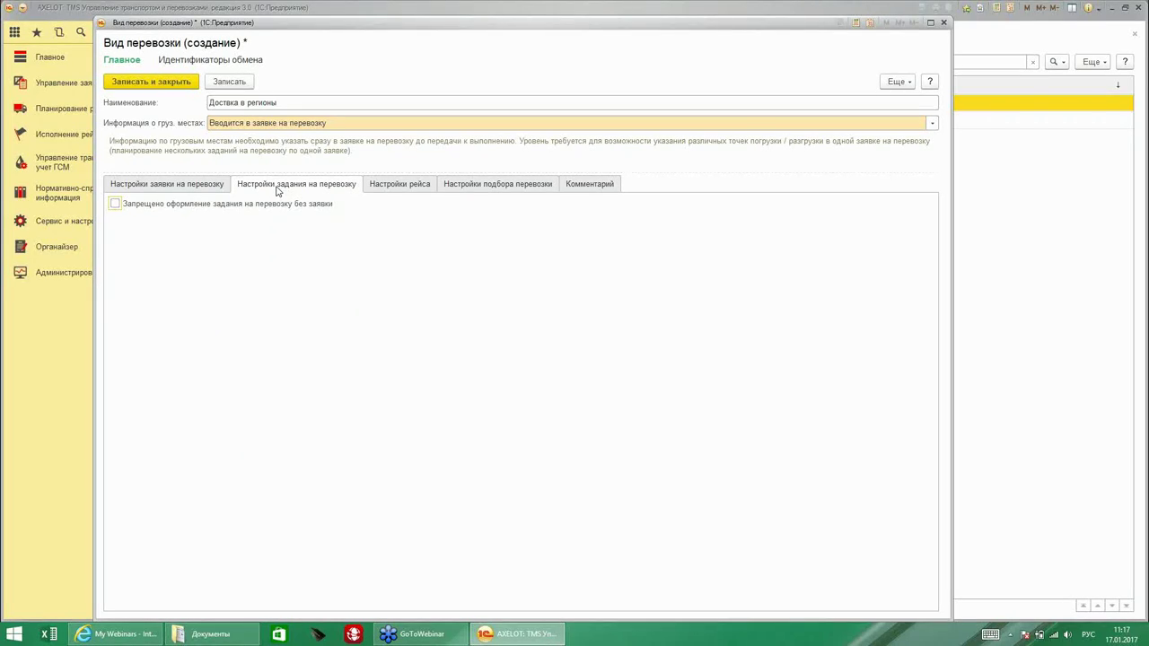
# In trip settings, choose route variant Полный and auto-pass trips to vehicle planning.
pyautogui.click(391, 184)
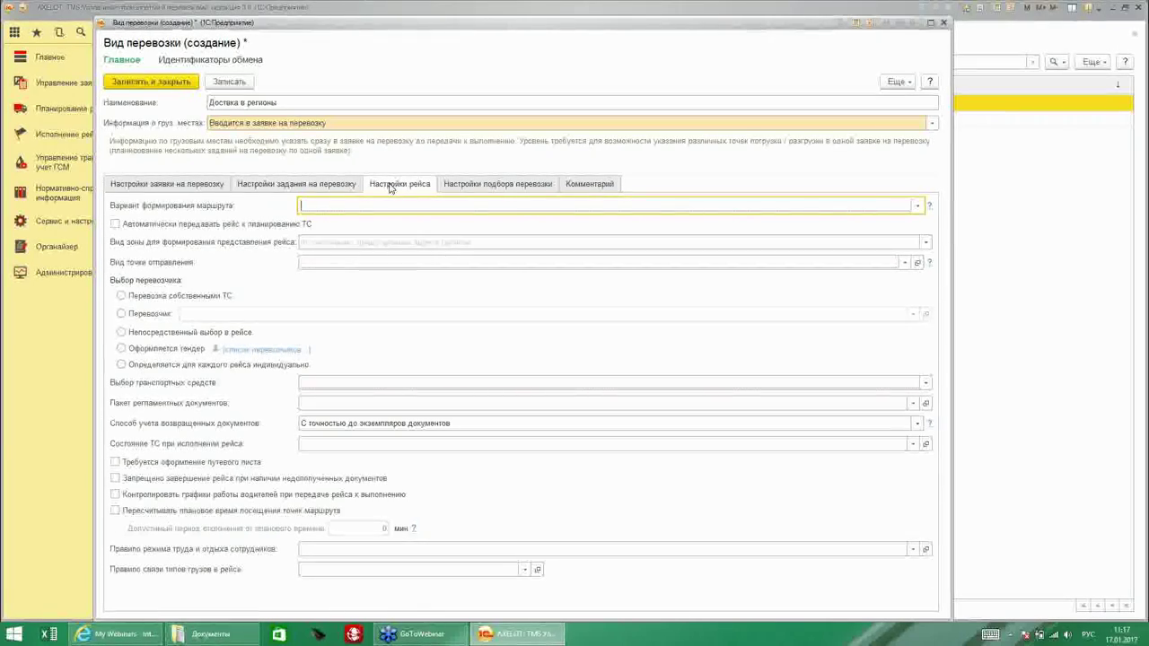
pyautogui.click(917, 204)
pyautogui.click(327, 224)
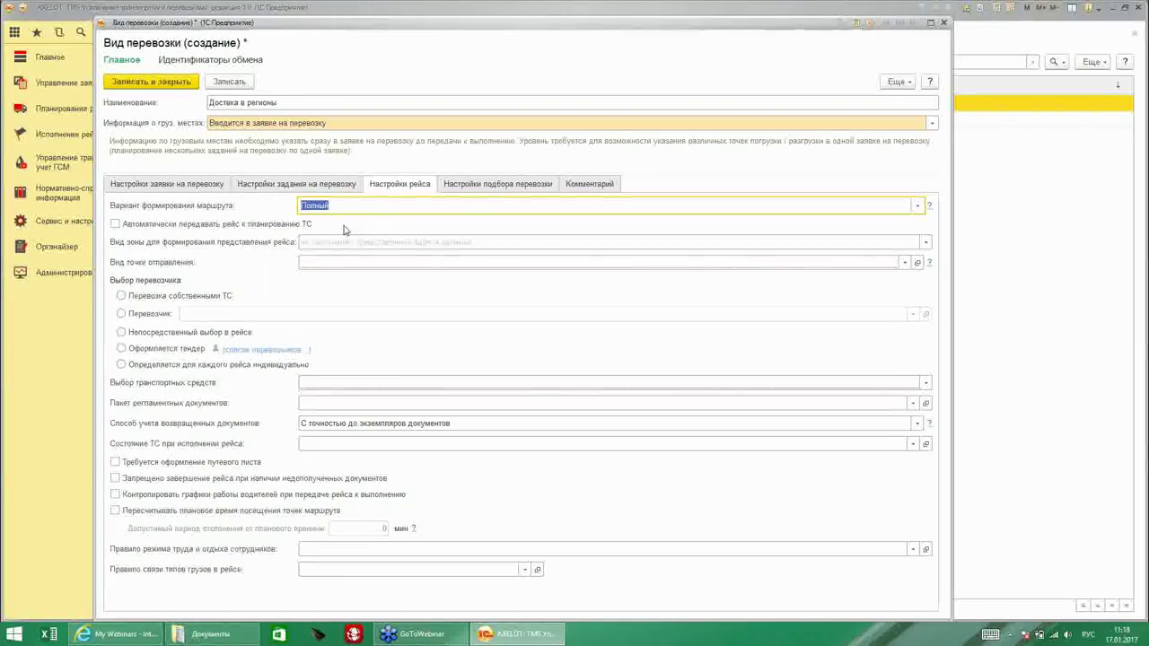
pyautogui.click(115, 224)
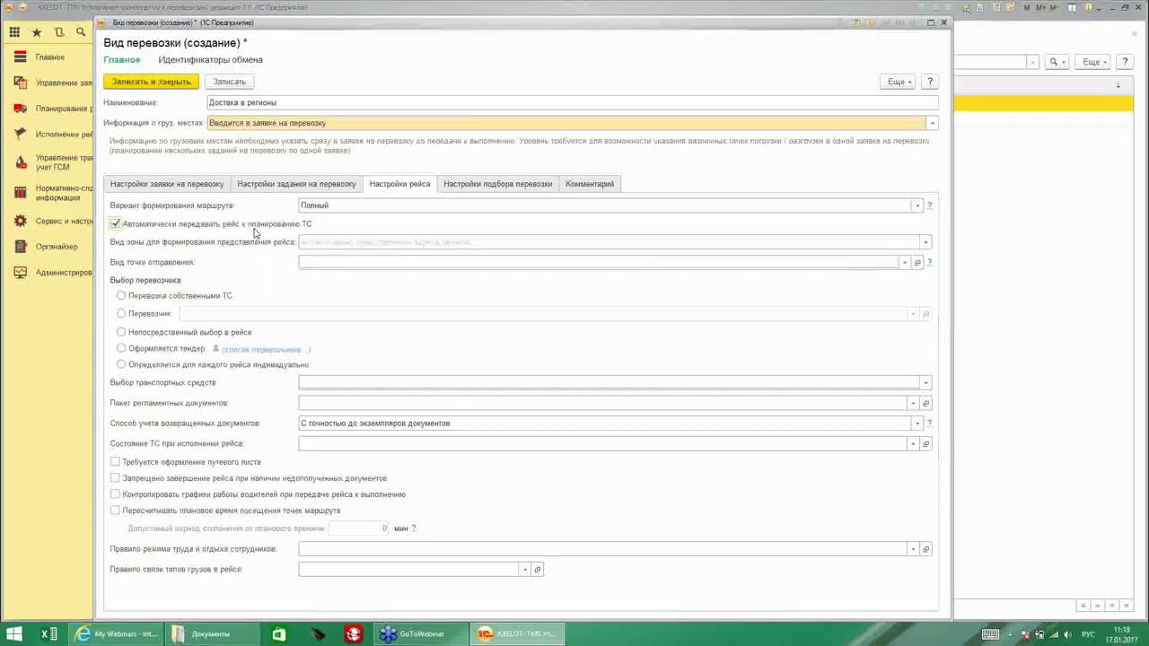
# Set the trip zone type to Регион and the departure point type to Склад.
pyautogui.click(925, 242)
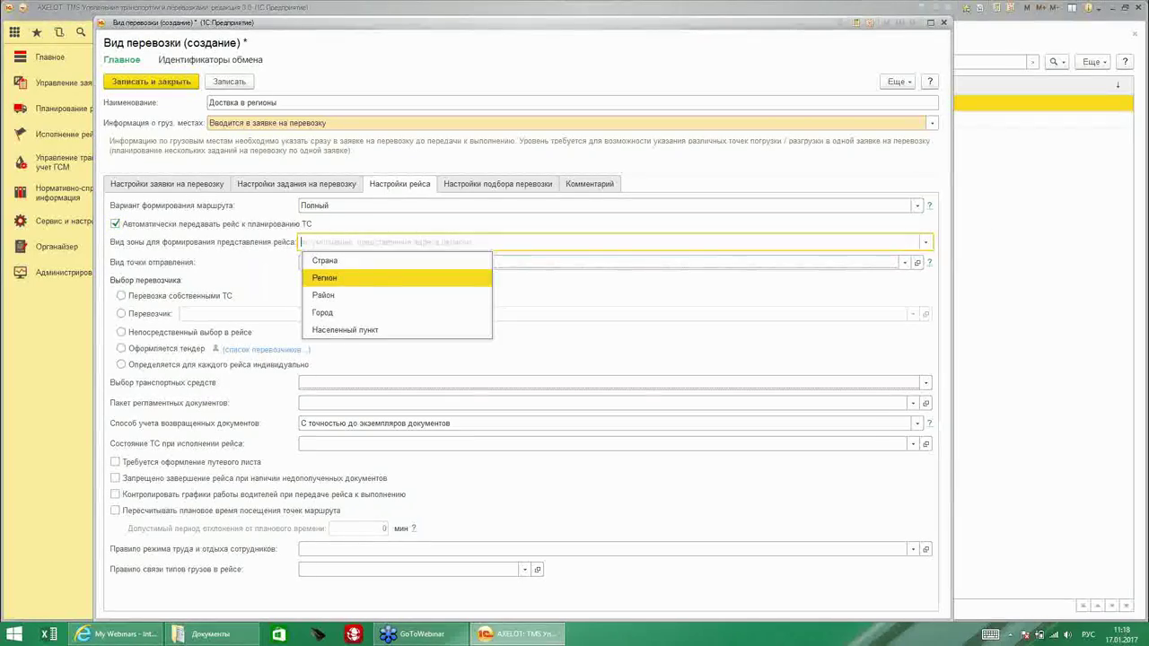
pyautogui.click(382, 278)
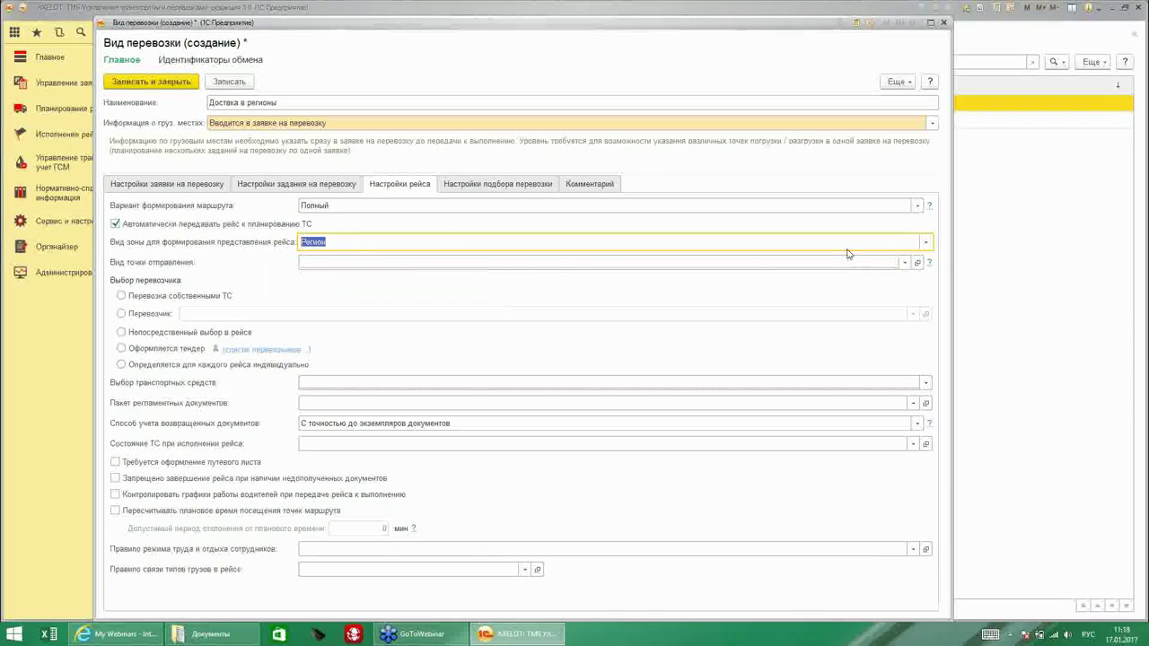
pyautogui.click(903, 262)
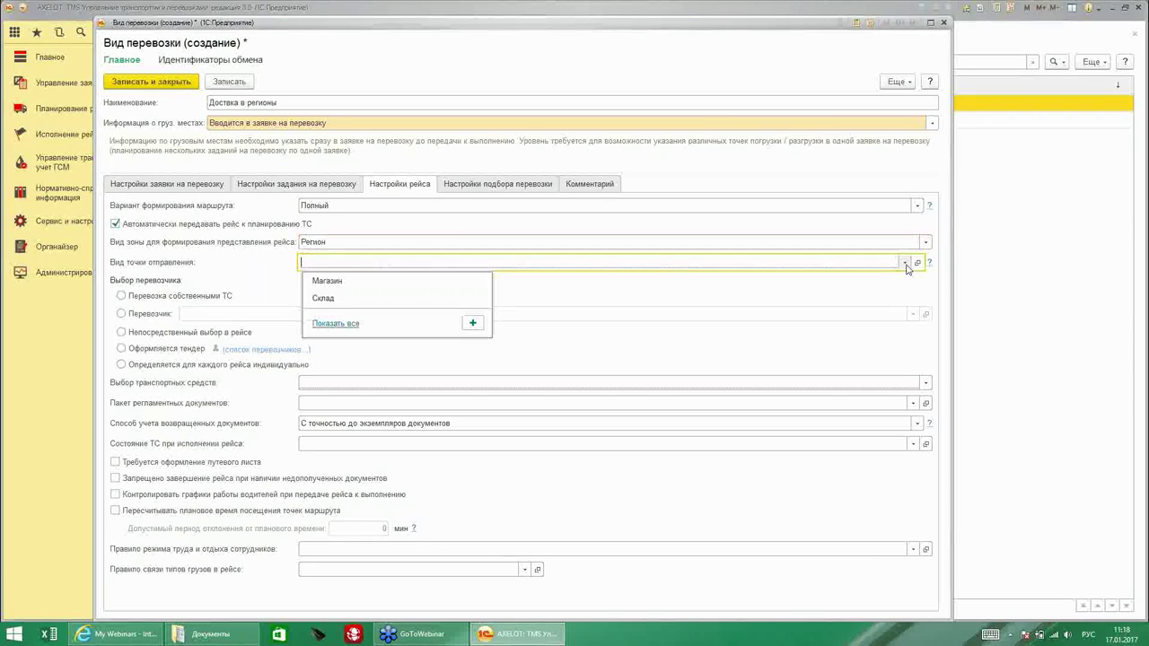
pyautogui.click(353, 302)
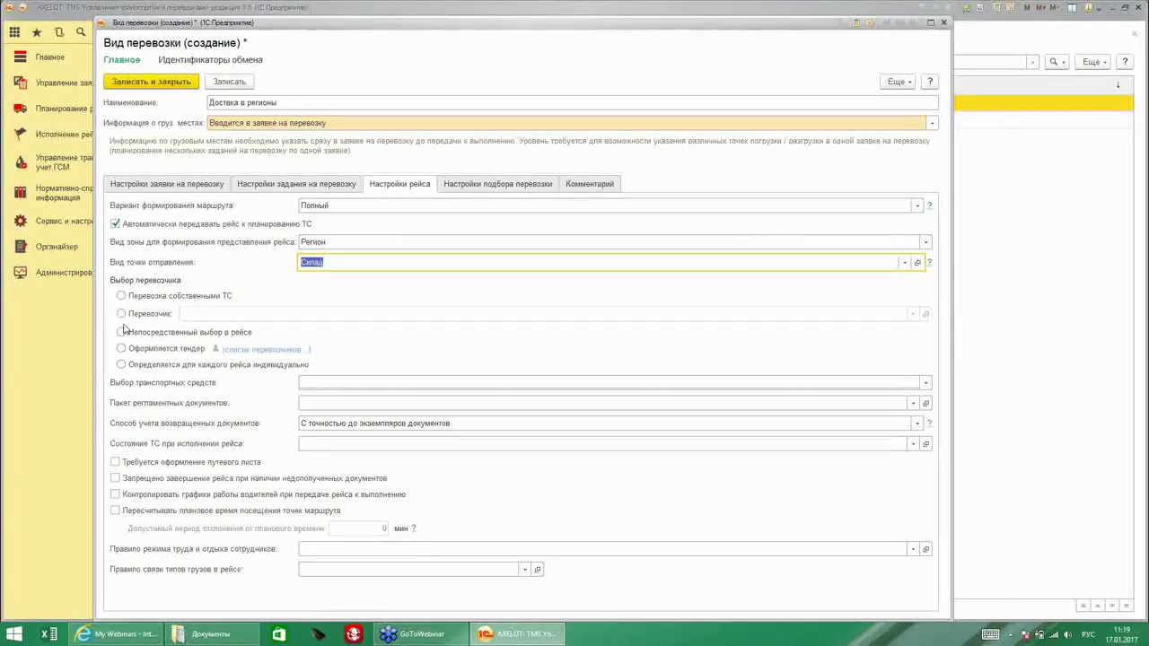
# Determine carriers per trip, select vehicles directly in the trip, and start a new document package.
pyautogui.click(122, 367)
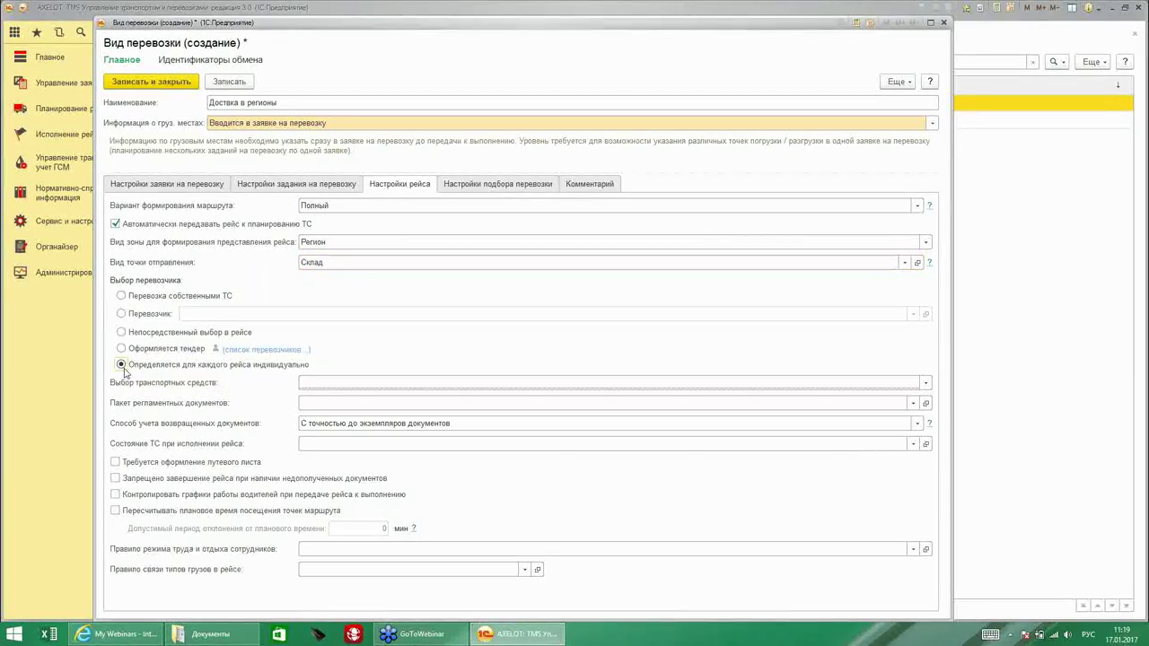
pyautogui.click(313, 383)
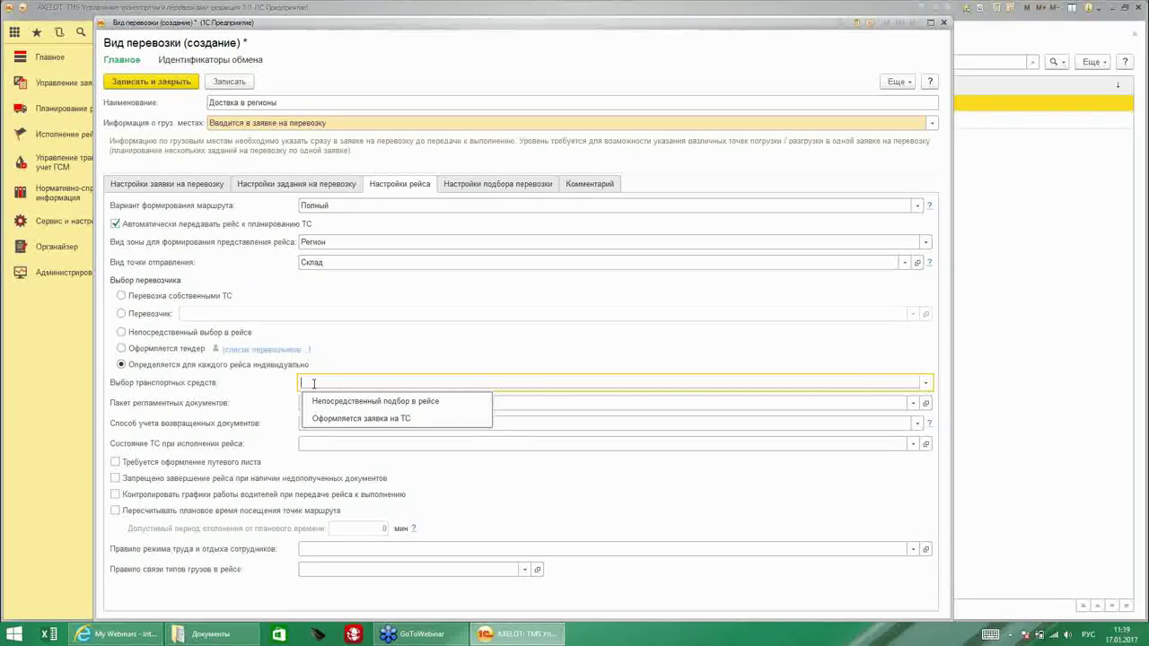
pyautogui.press('Down')
pyautogui.press('Down')
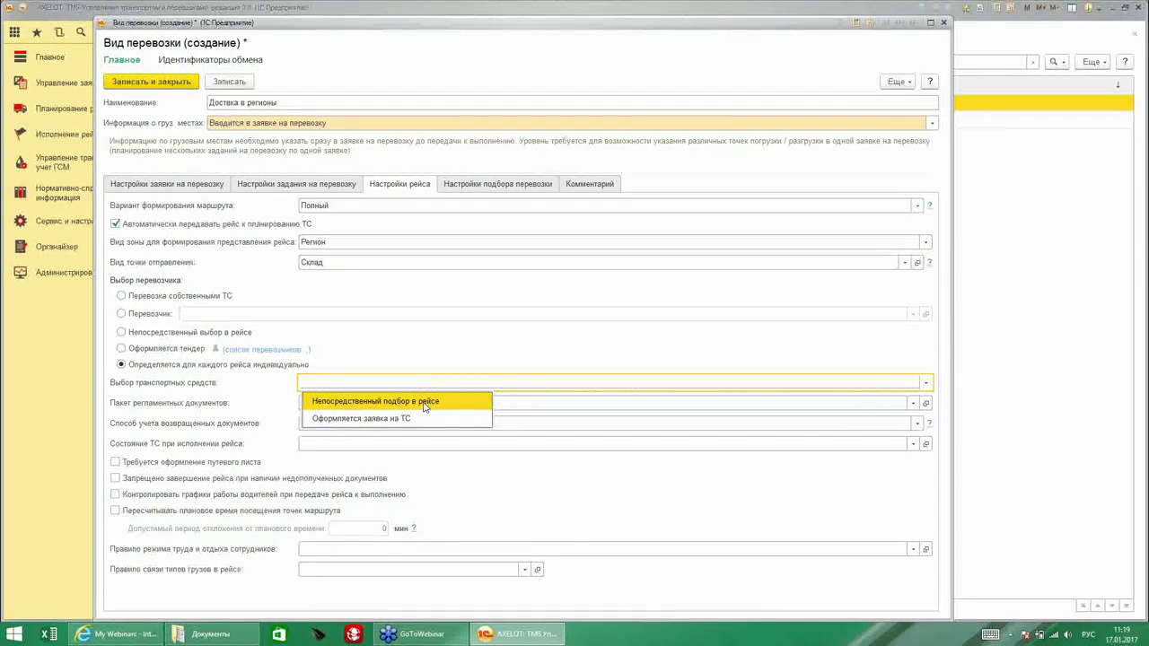
pyautogui.click(426, 405)
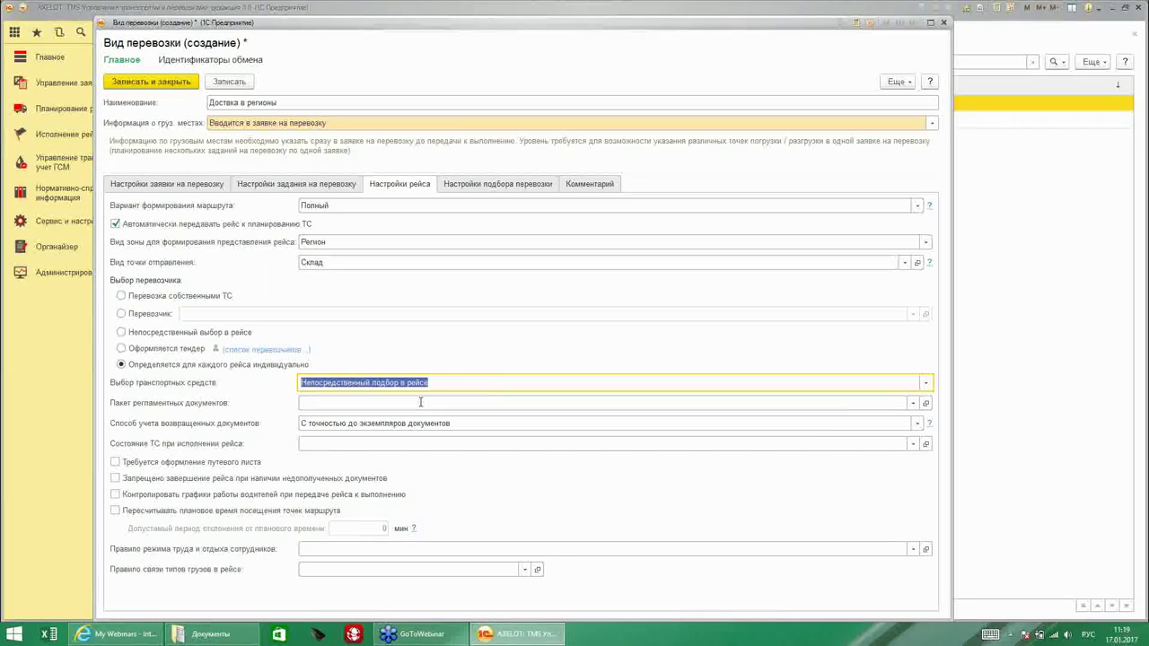
pyautogui.click(913, 404)
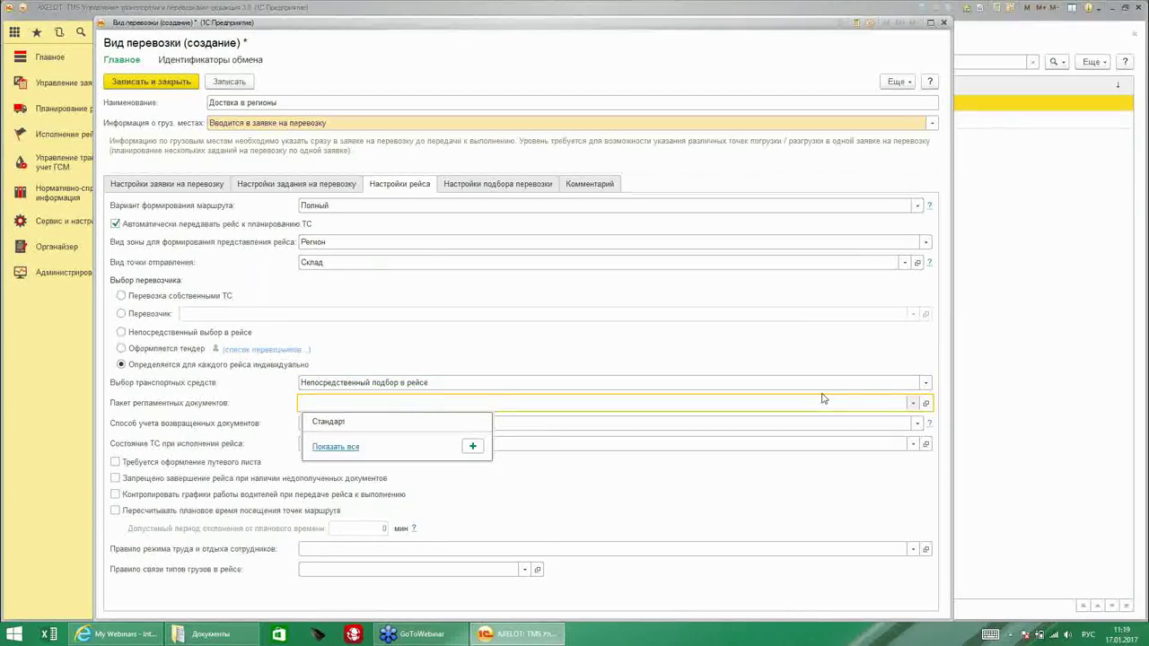
pyautogui.click(473, 447)
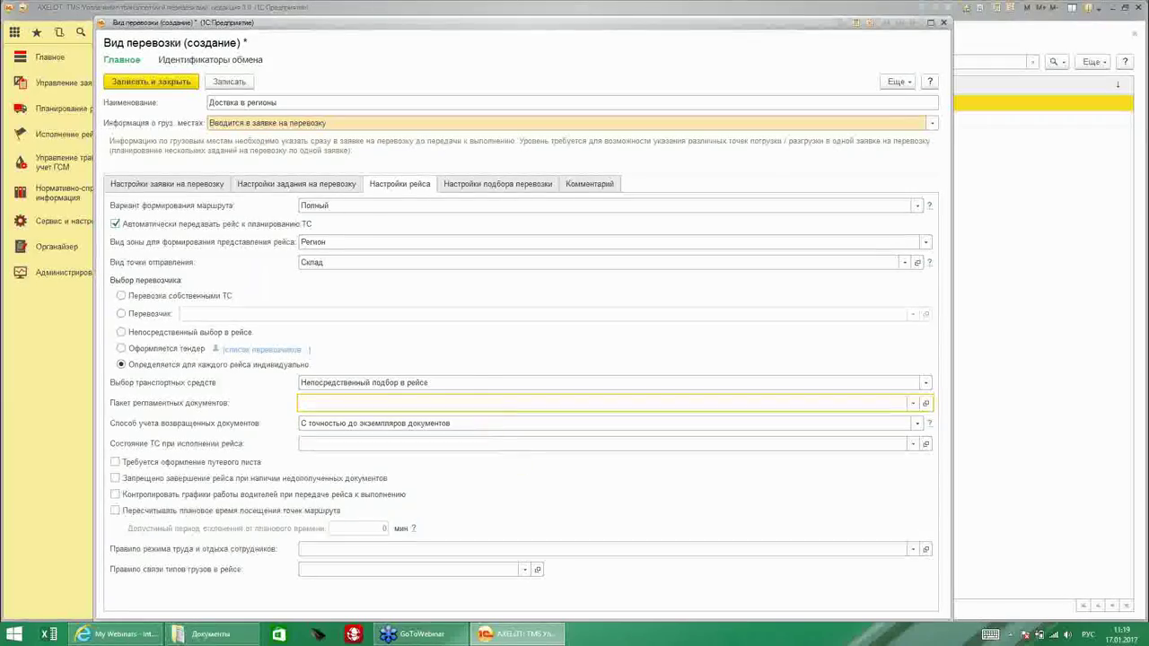
# Name the package 'Стандартный пакет' and add a ТОРГ-12 row for Грузоотправитель with quantity 4.
pyautogui.moveTo(565, 189); pyautogui.dragTo(455, 97)
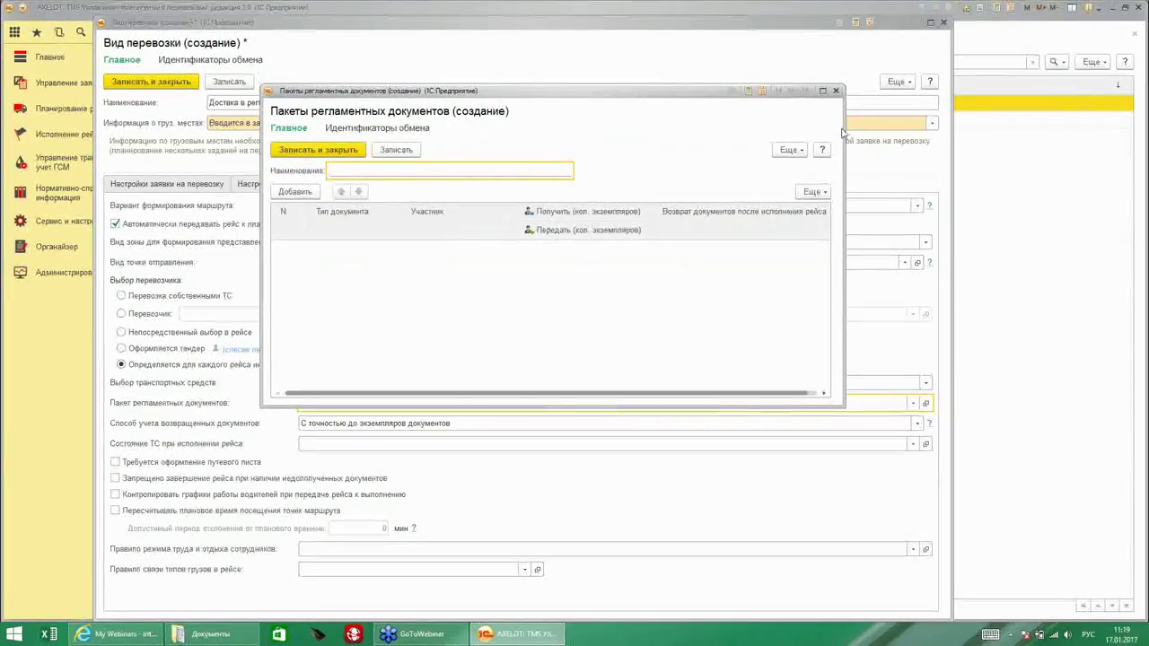
pyautogui.click(416, 174)
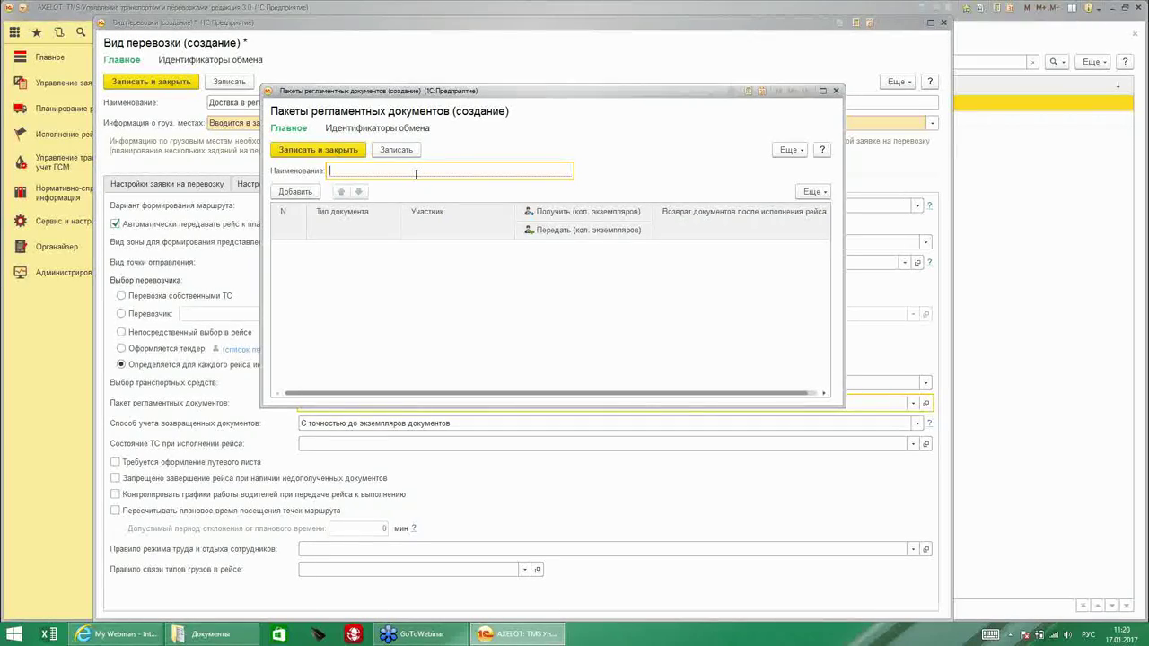
pyautogui.write('Стандартный пакет')
pyautogui.click(301, 192)
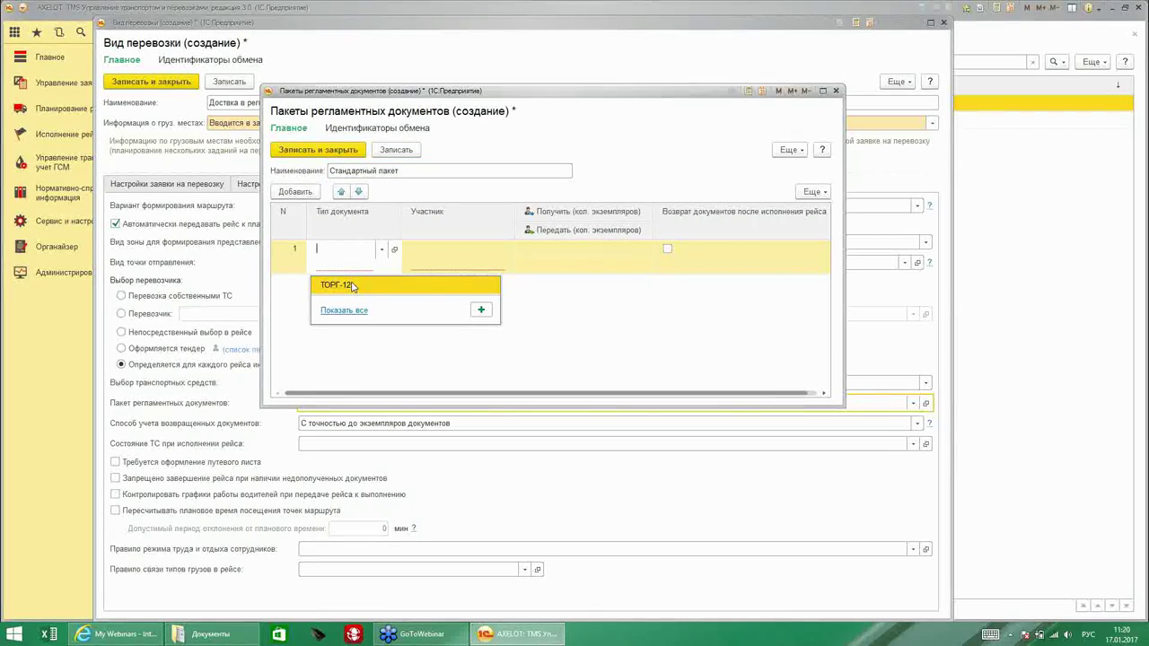
pyautogui.click(350, 285)
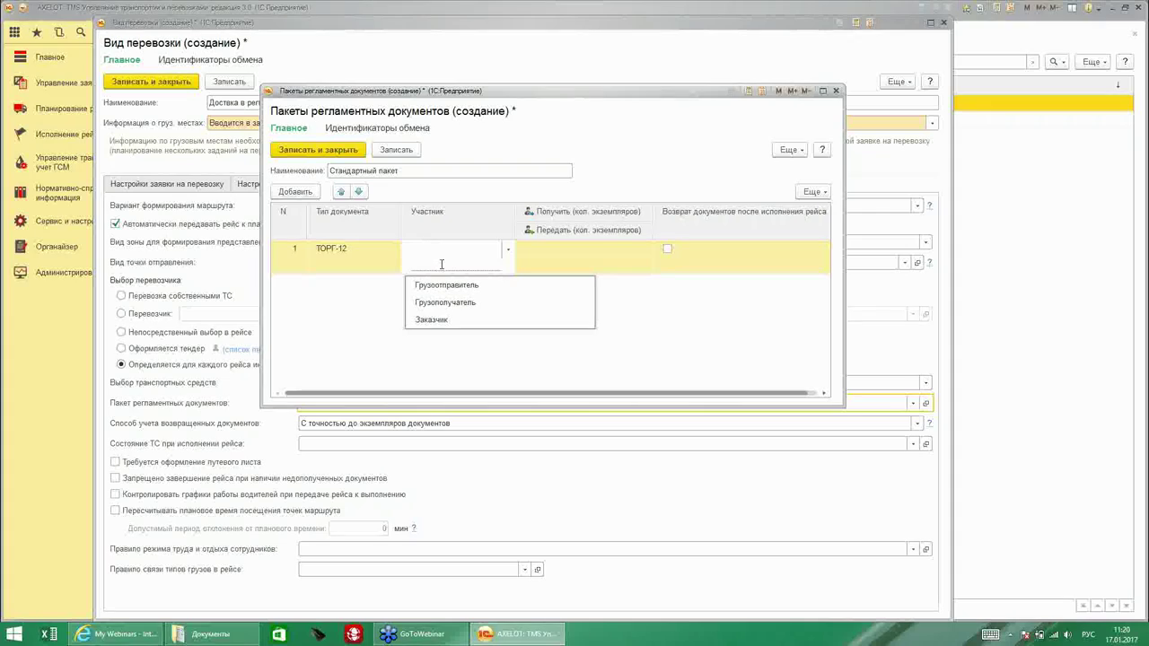
pyautogui.click(459, 285)
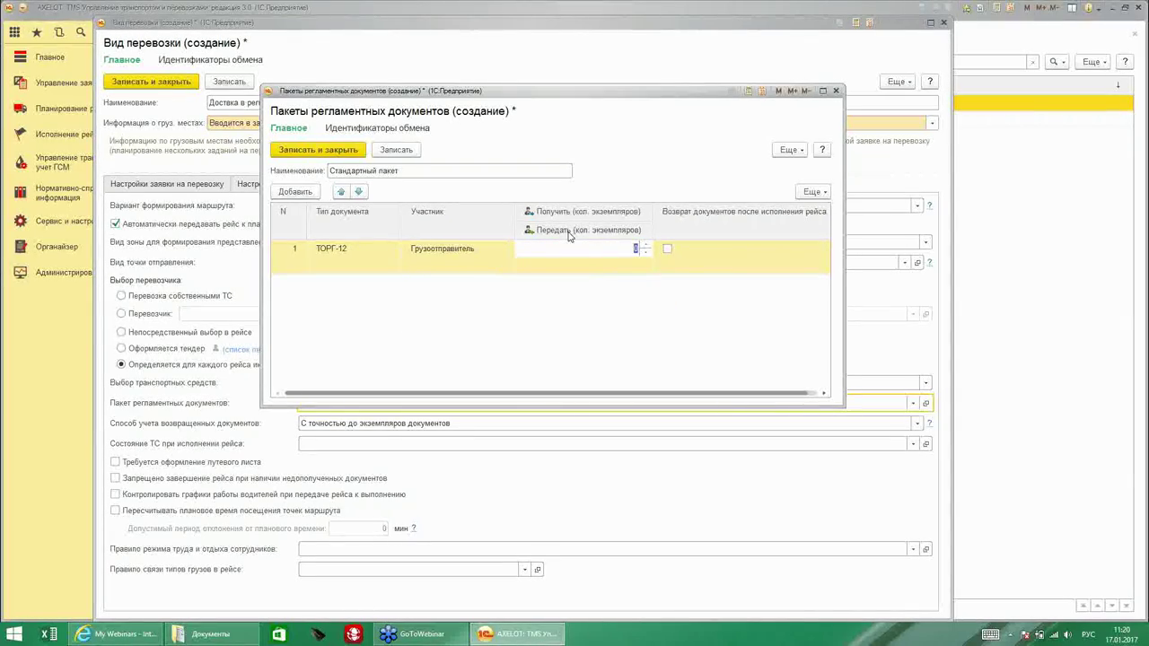
pyautogui.write('4')
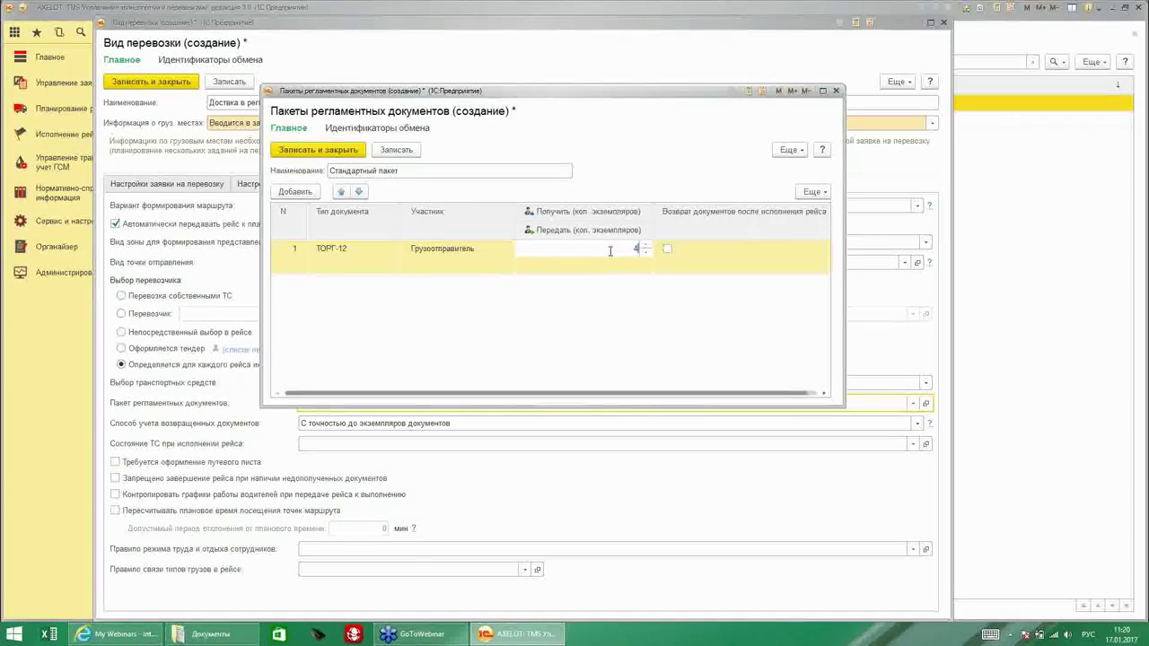
# Add ТОРГ-12 rows for Грузополучатель (2) and Заказчик (2, return required), then save the package.
pyautogui.click(295, 192)
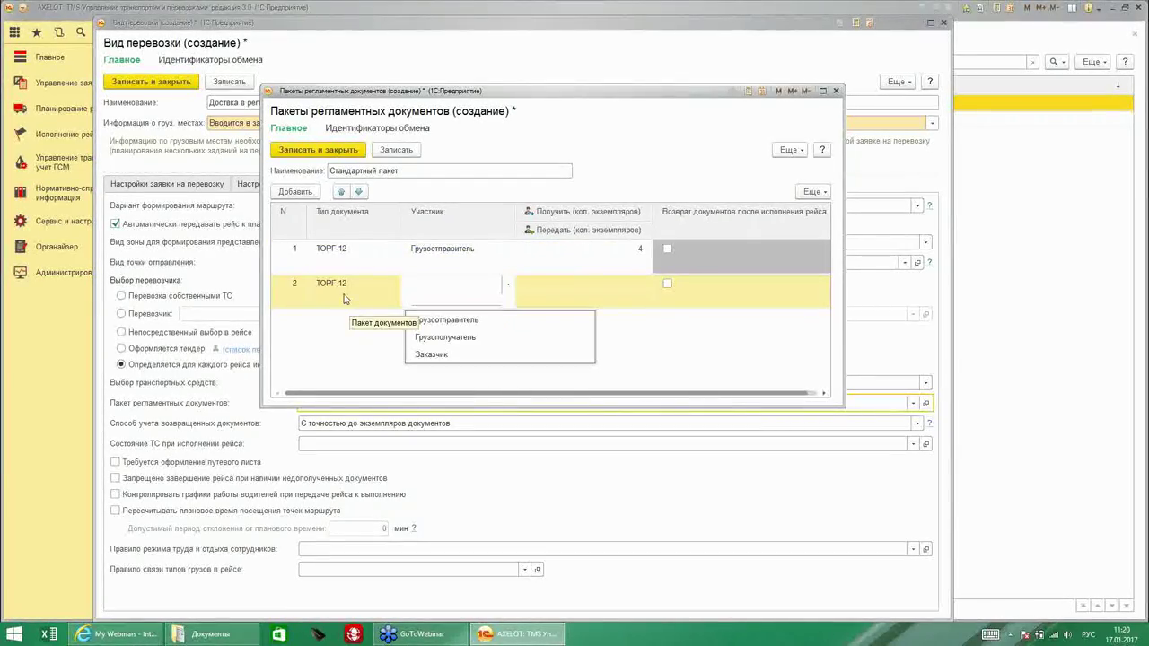
pyautogui.click(468, 338)
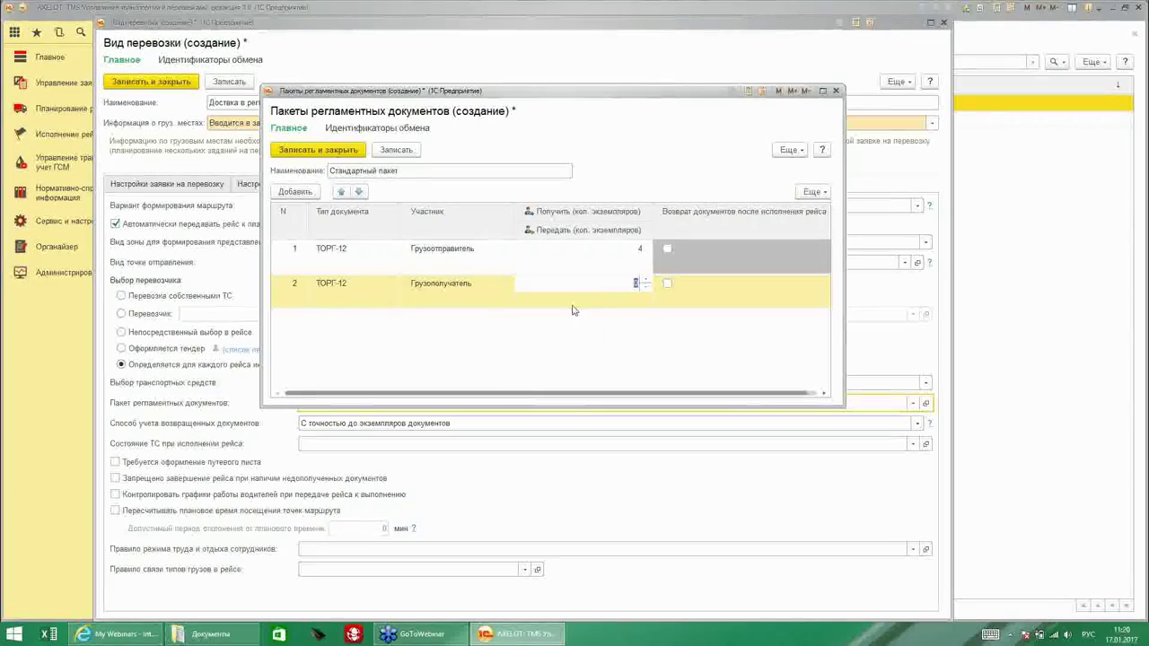
pyautogui.click(637, 300)
pyautogui.write('2')
pyautogui.click(303, 196)
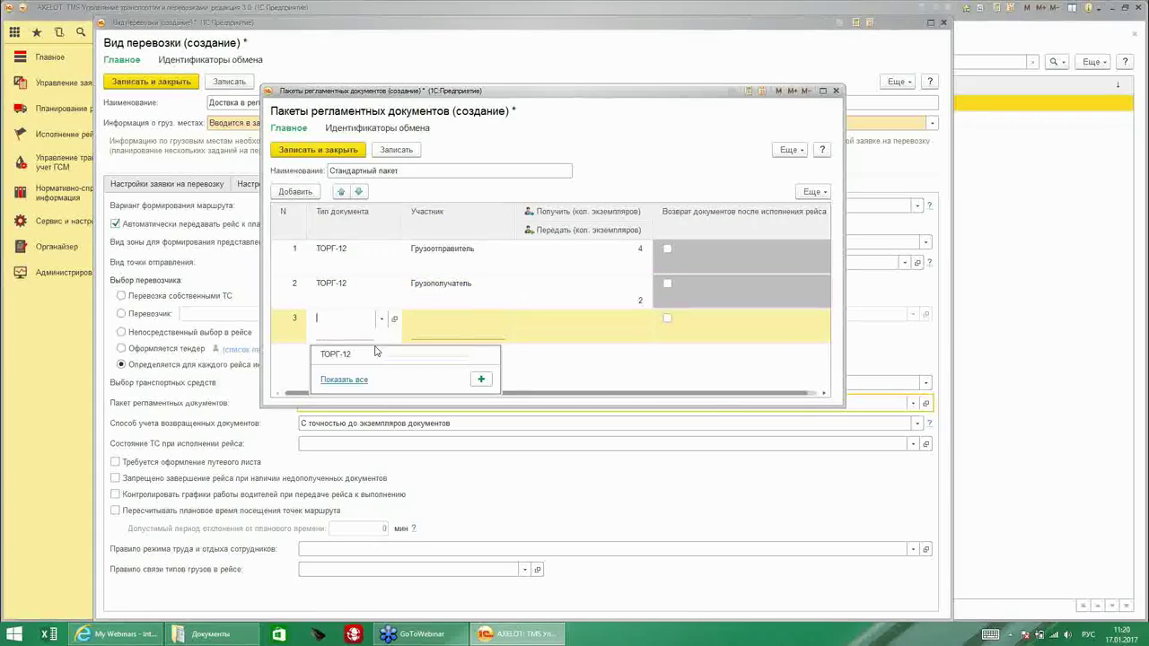
pyautogui.click(366, 355)
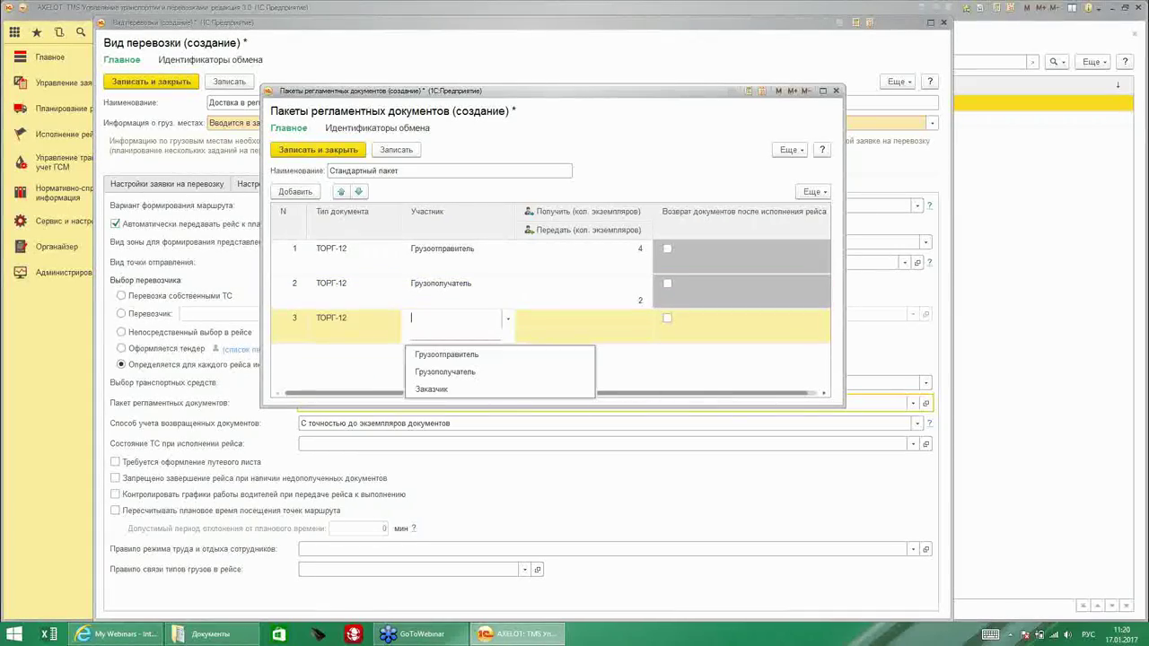
pyautogui.click(431, 388)
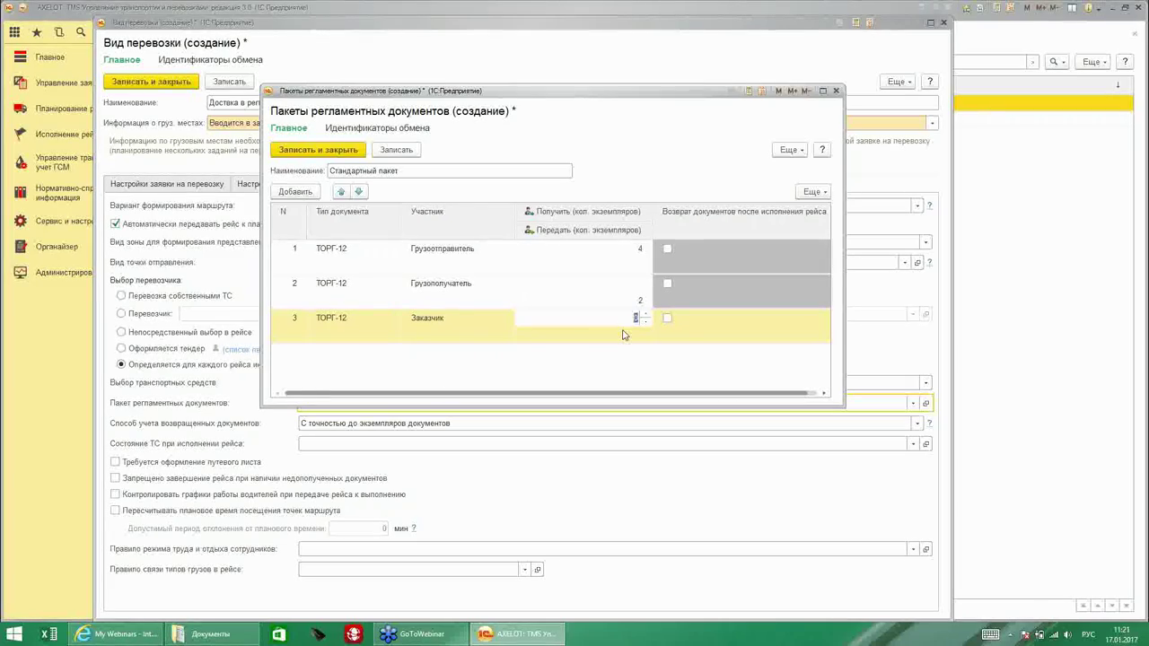
pyautogui.click(633, 334)
pyautogui.write('2')
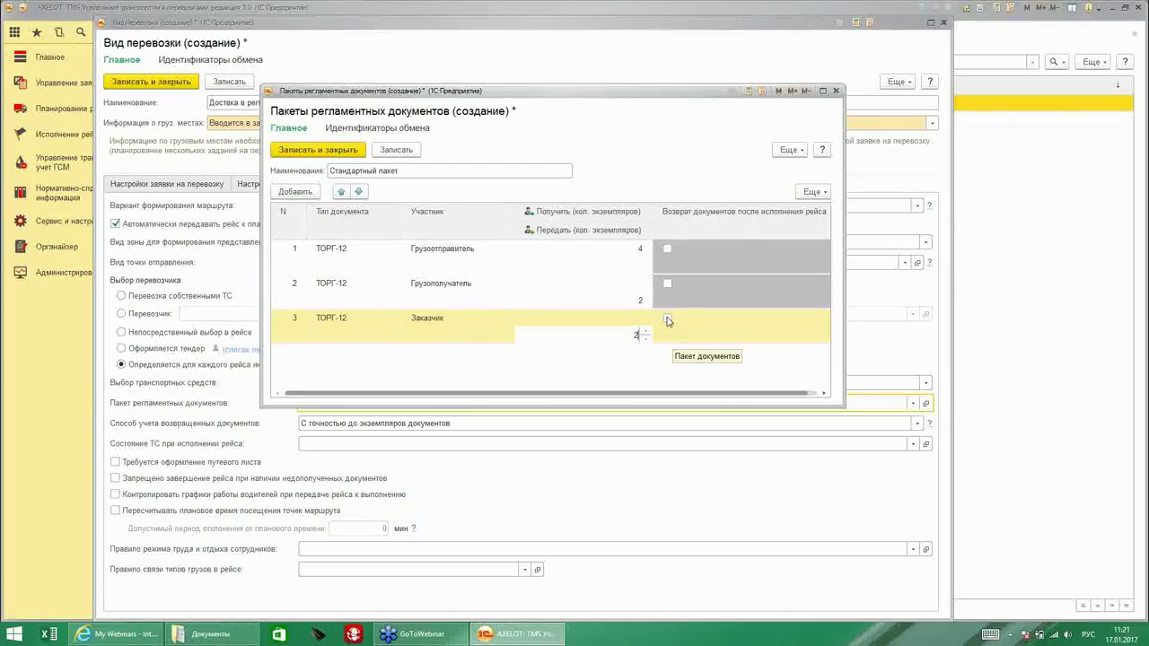
pyautogui.click(667, 320)
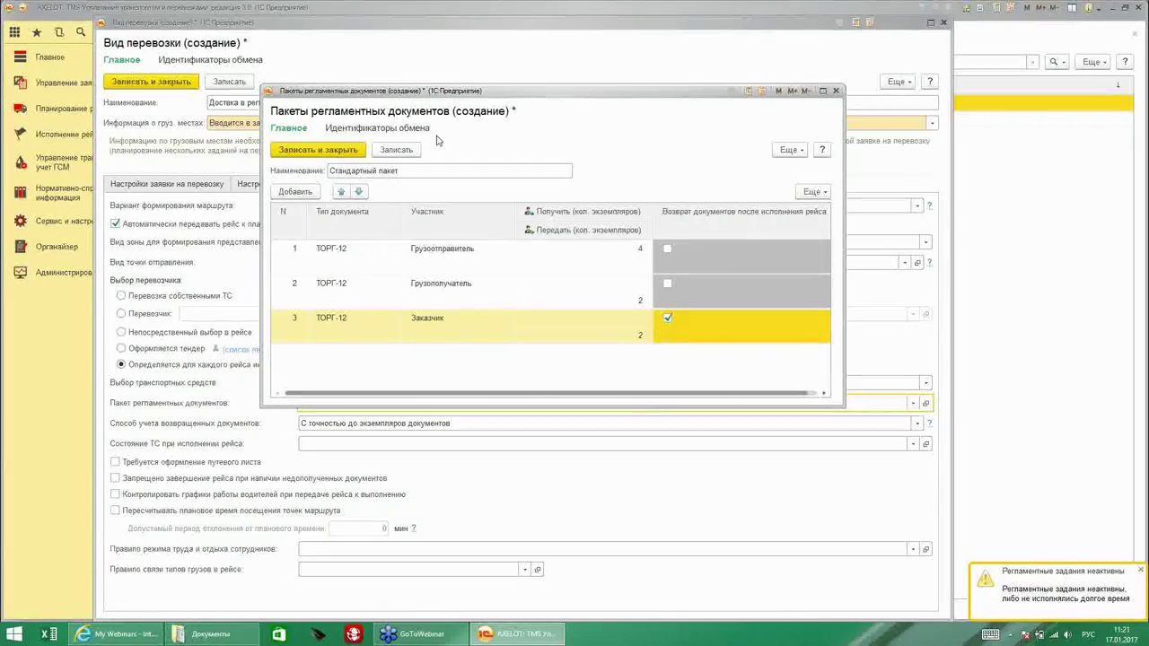
pyautogui.click(314, 150)
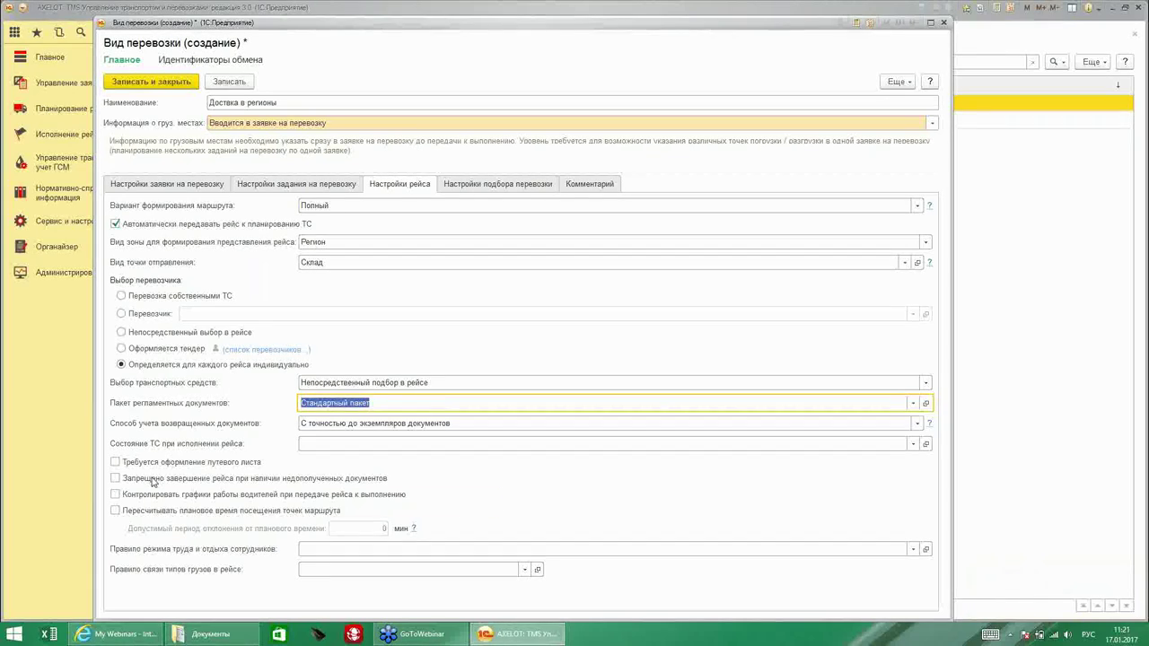
# Forbid finishing trips with missing documents and count returned documents С точностью до типов документов.
pyautogui.moveTo(242, 481)
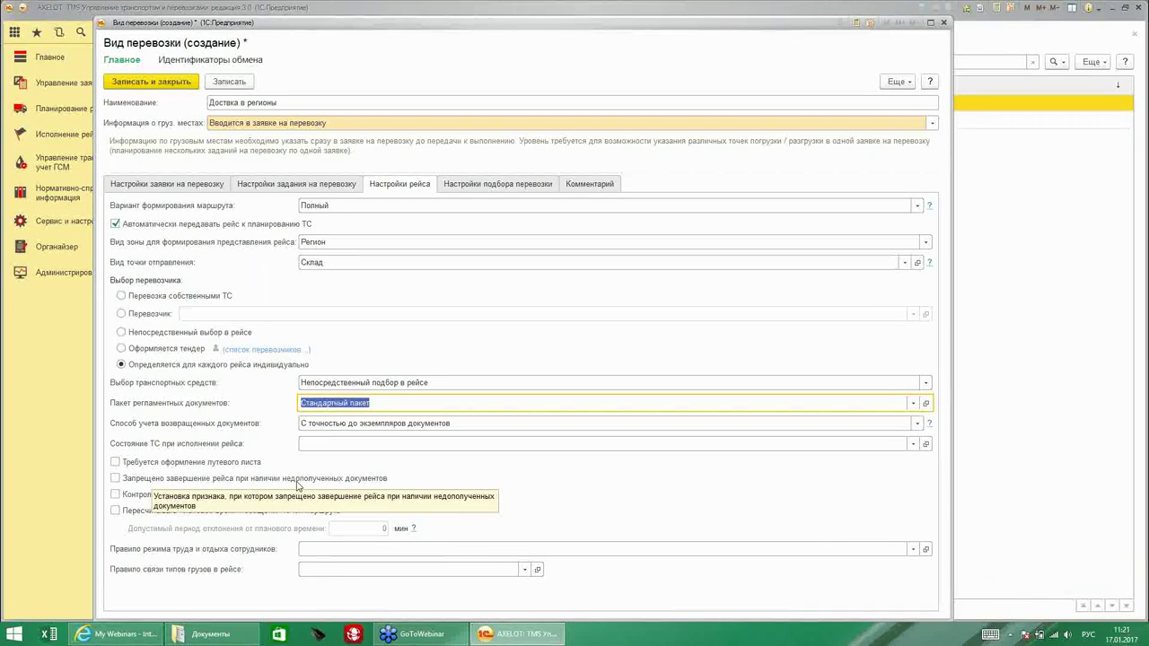
pyautogui.click(115, 480)
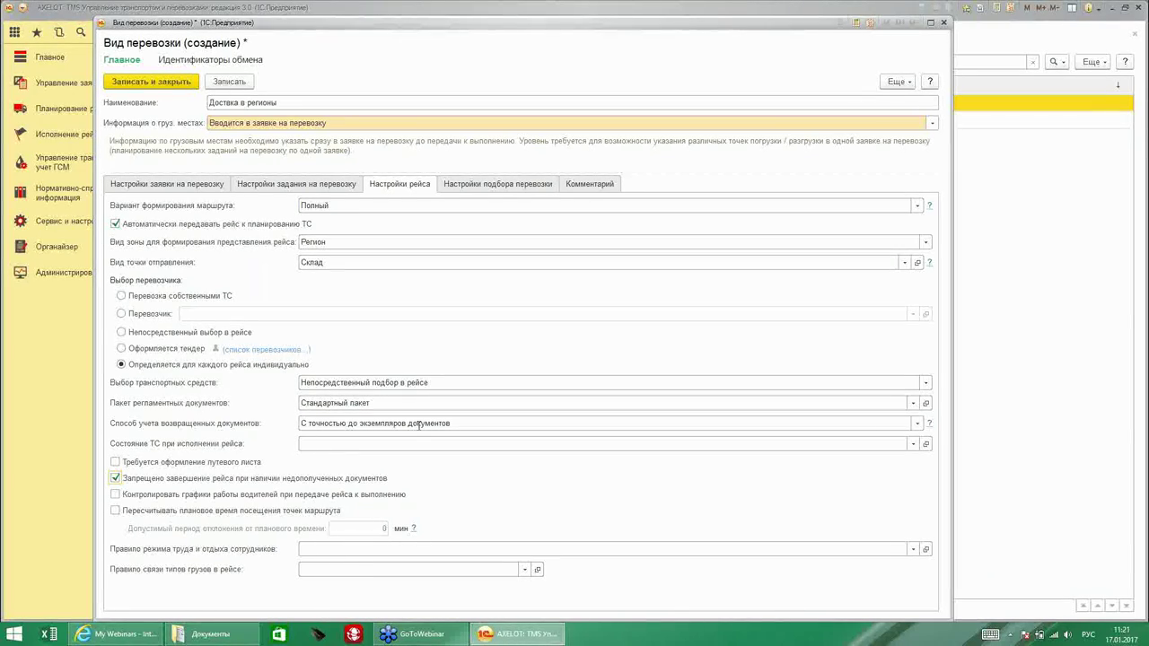
pyautogui.click(917, 422)
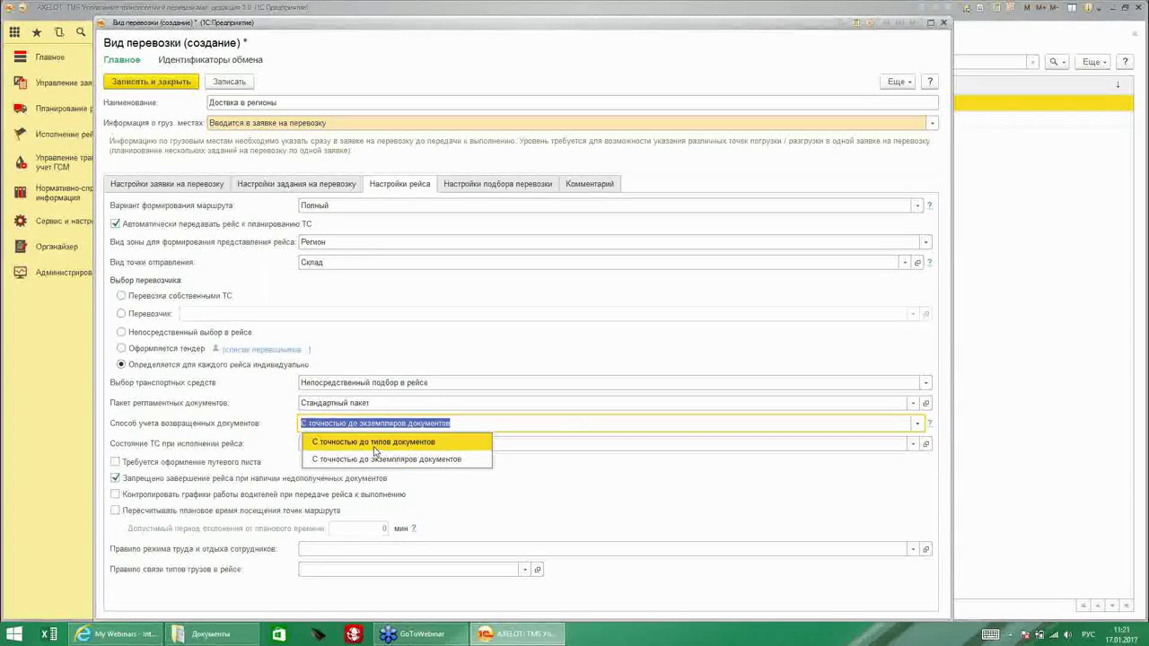
pyautogui.click(374, 446)
pyautogui.click(451, 422)
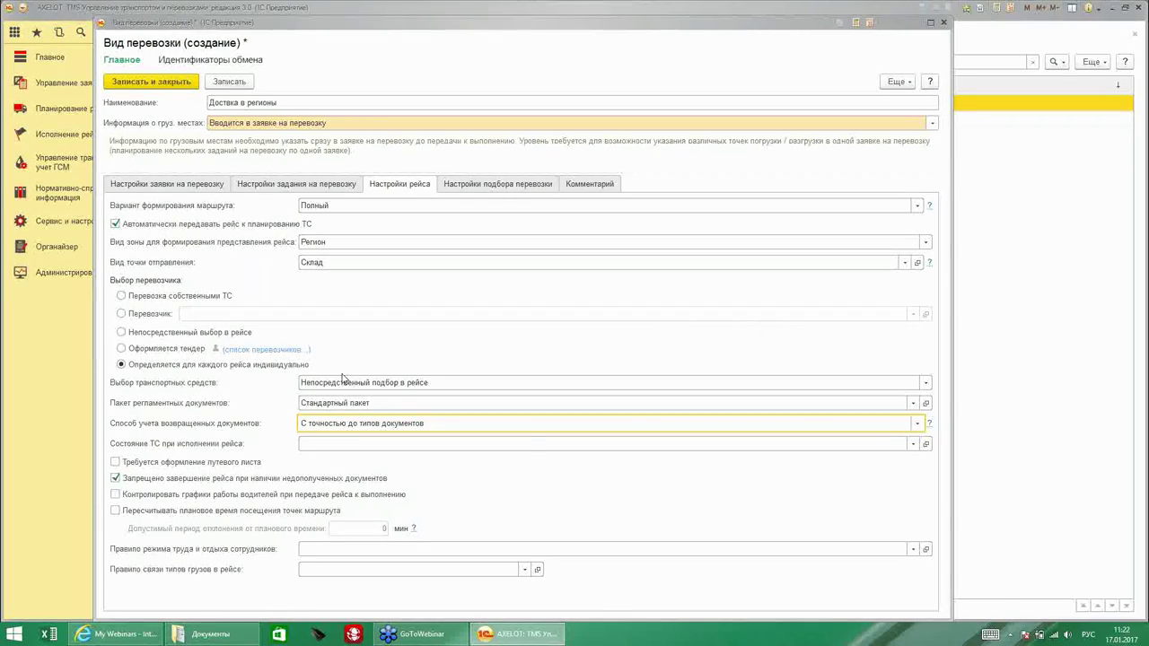
# Set the vehicle state for trip execution to В рейсе.
pyautogui.click(913, 444)
pyautogui.click(336, 523)
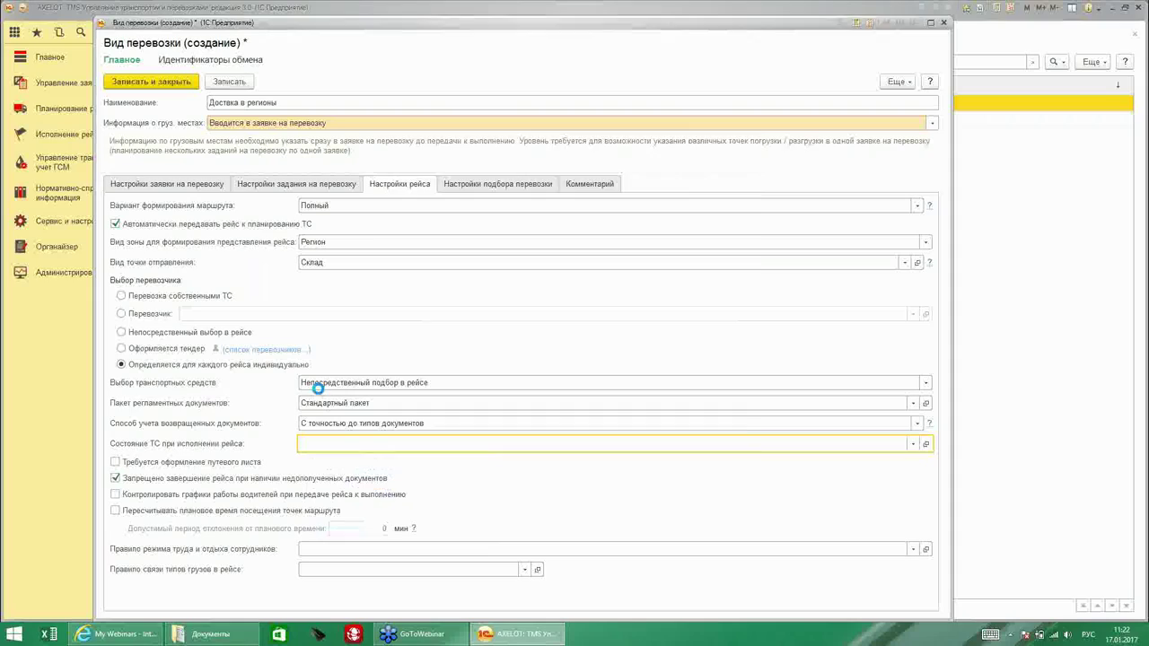
pyautogui.doubleClick(447, 231)
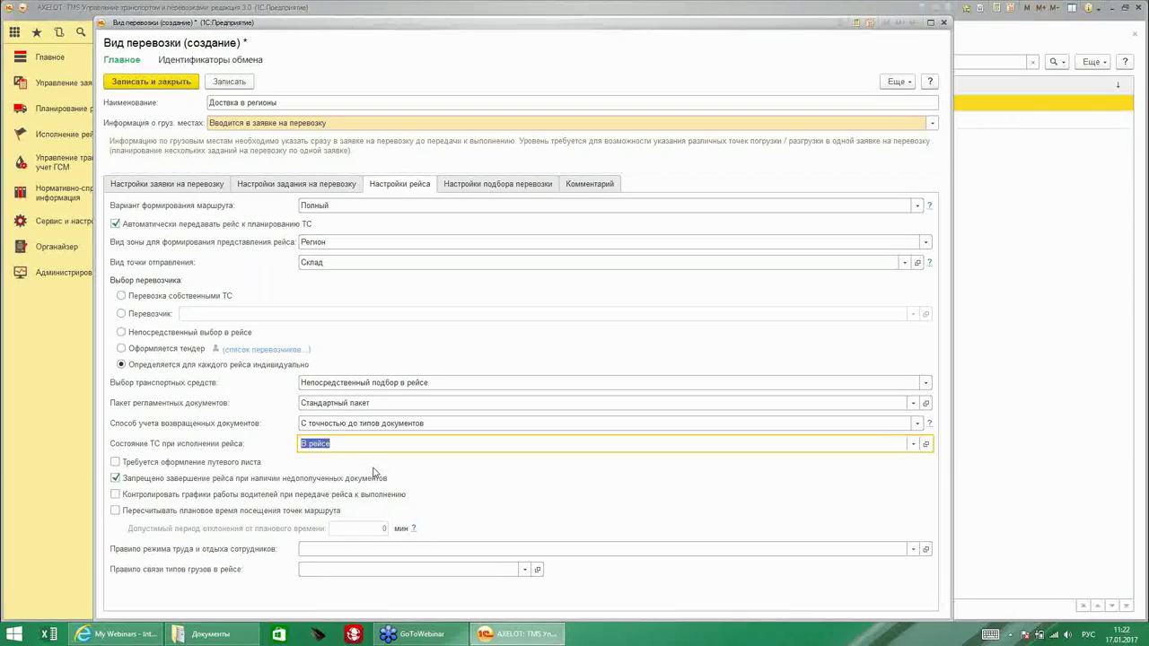
# Require waybills, monitor driver schedules, and recalculate visit times with a 30-minute deviation period.
pyautogui.click(115, 462)
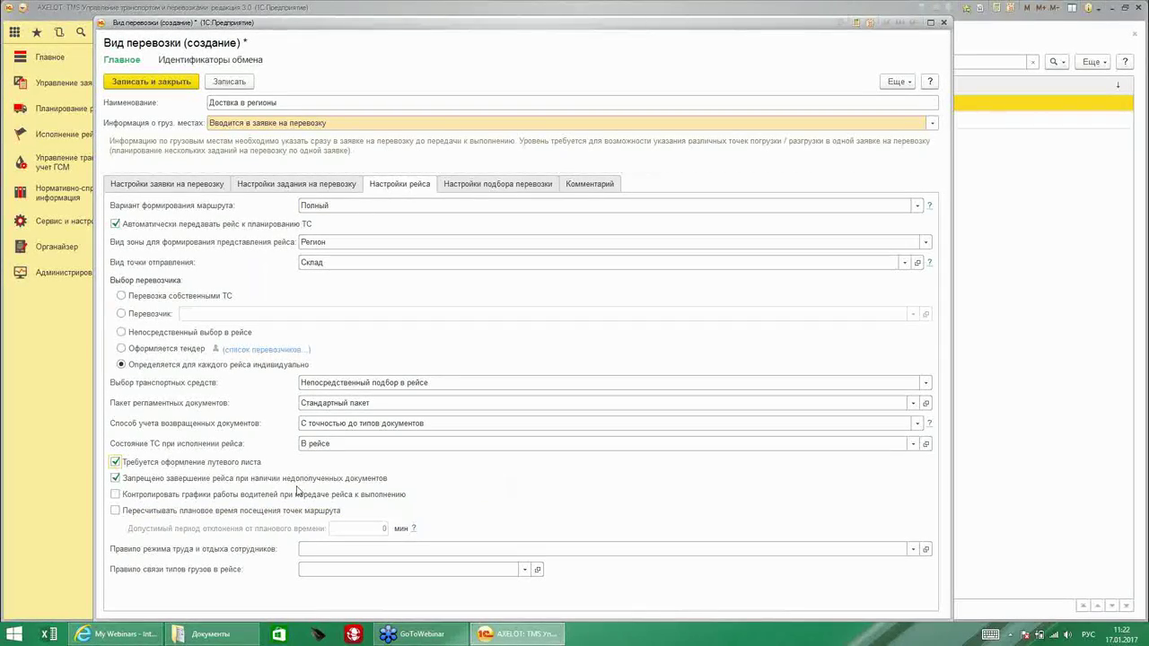
pyautogui.click(114, 495)
pyautogui.click(115, 512)
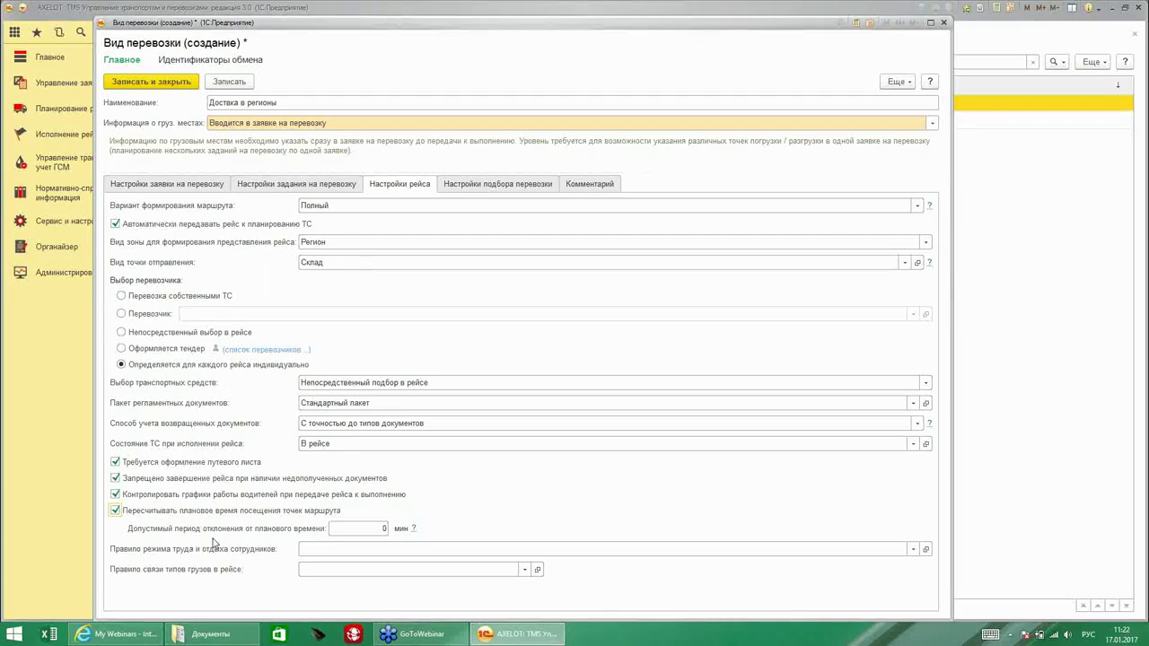
pyautogui.click(363, 527)
pyautogui.moveTo(352, 532)
# Create a new work-and-rest rule named 'Правило 1' from the rule field's full list.
pyautogui.click(912, 548)
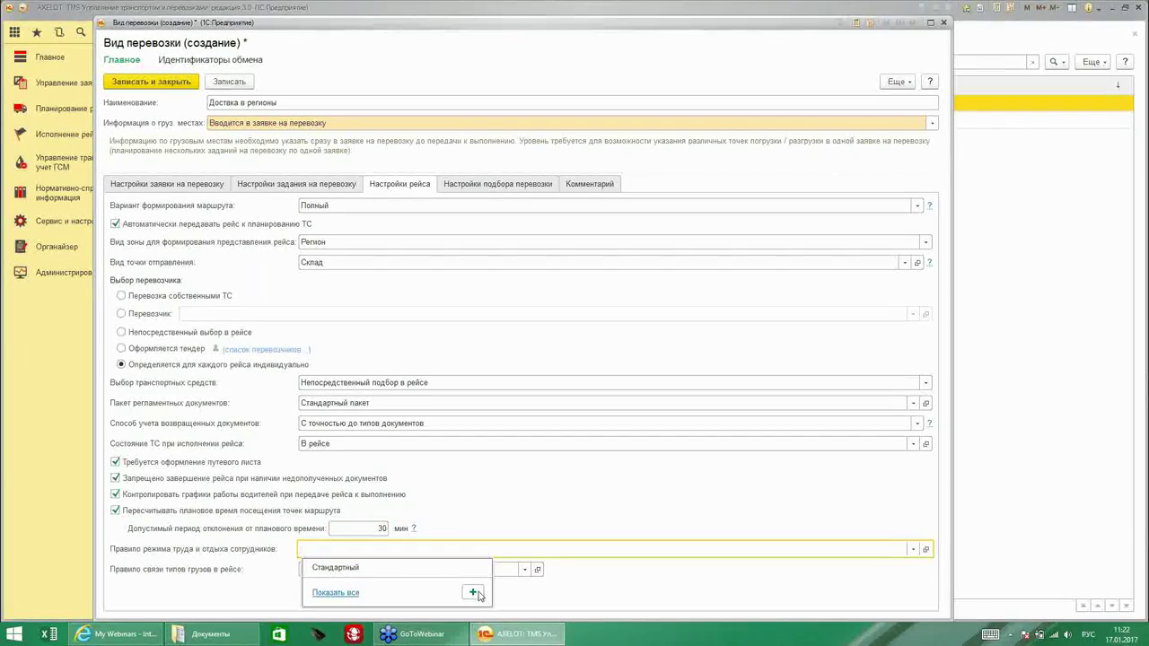
pyautogui.click(325, 593)
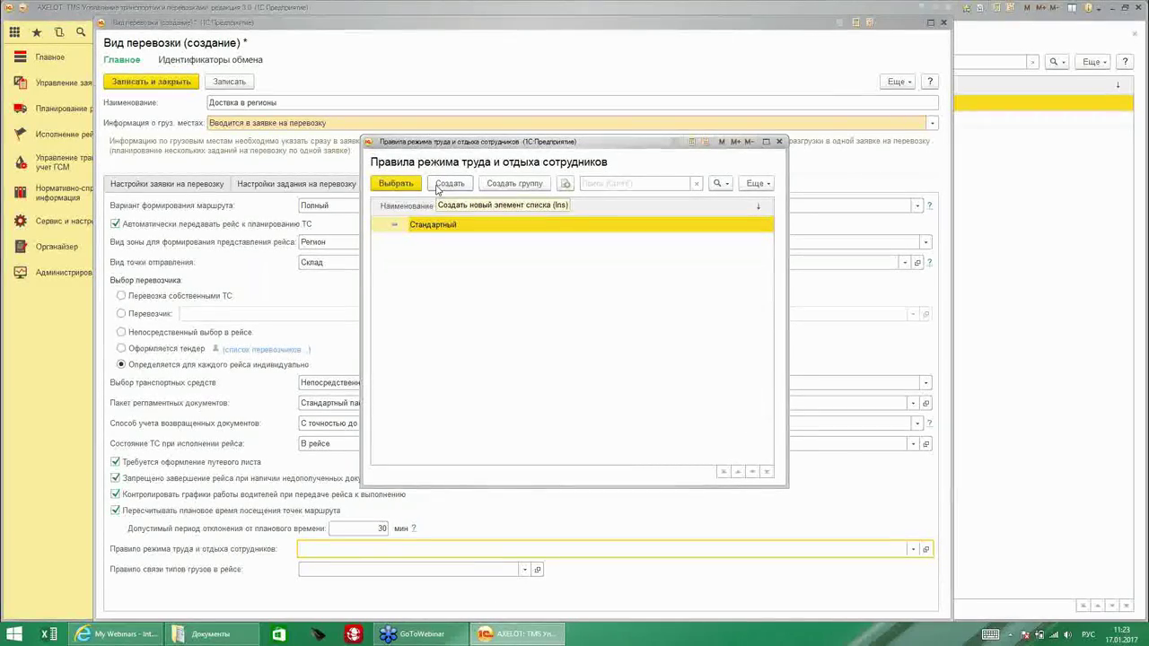
pyautogui.click(444, 184)
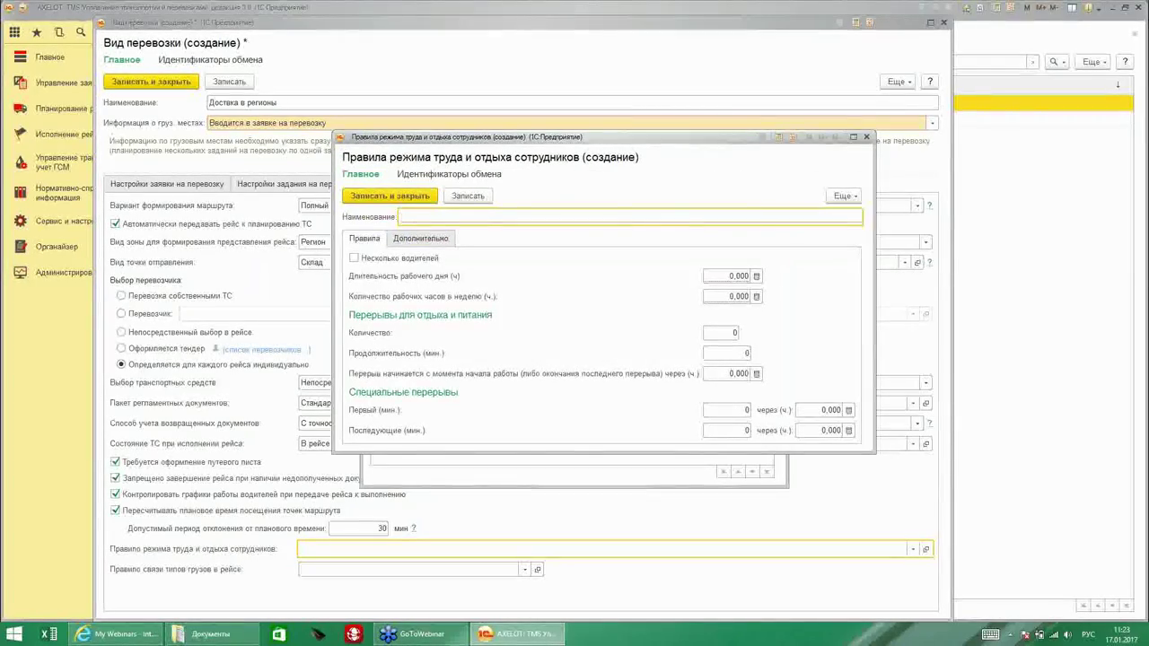
pyautogui.write('Правило 1')
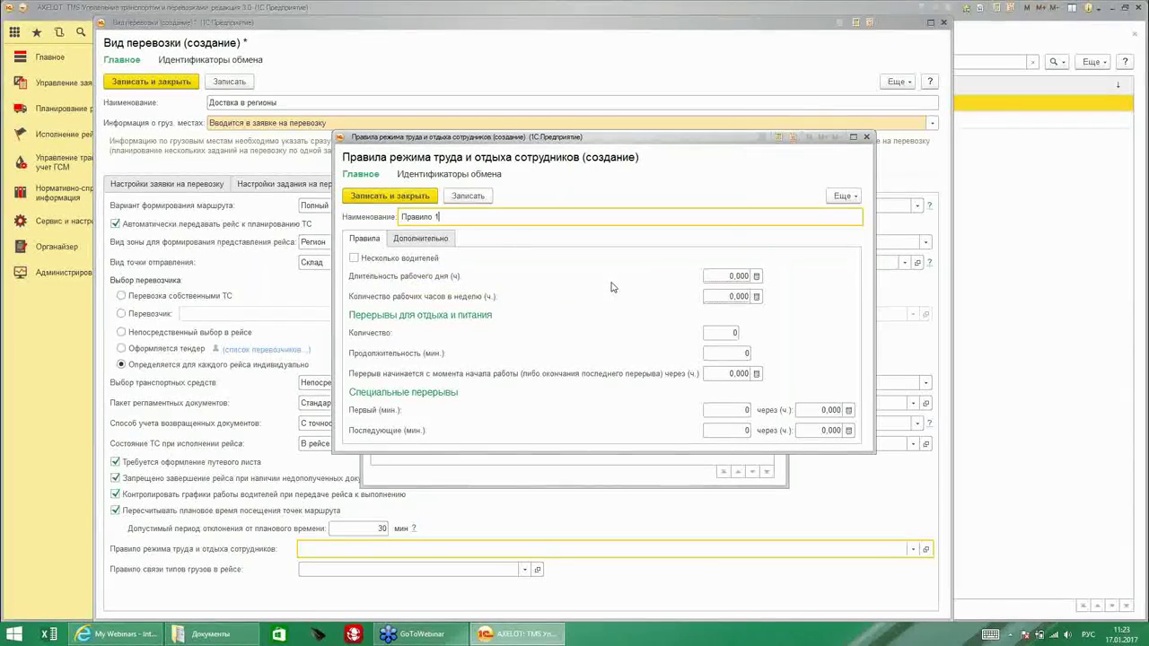
# Set an 8-hour day, a 40-hour week and two 30-minute breaks after 3 hours.
pyautogui.click(731, 275)
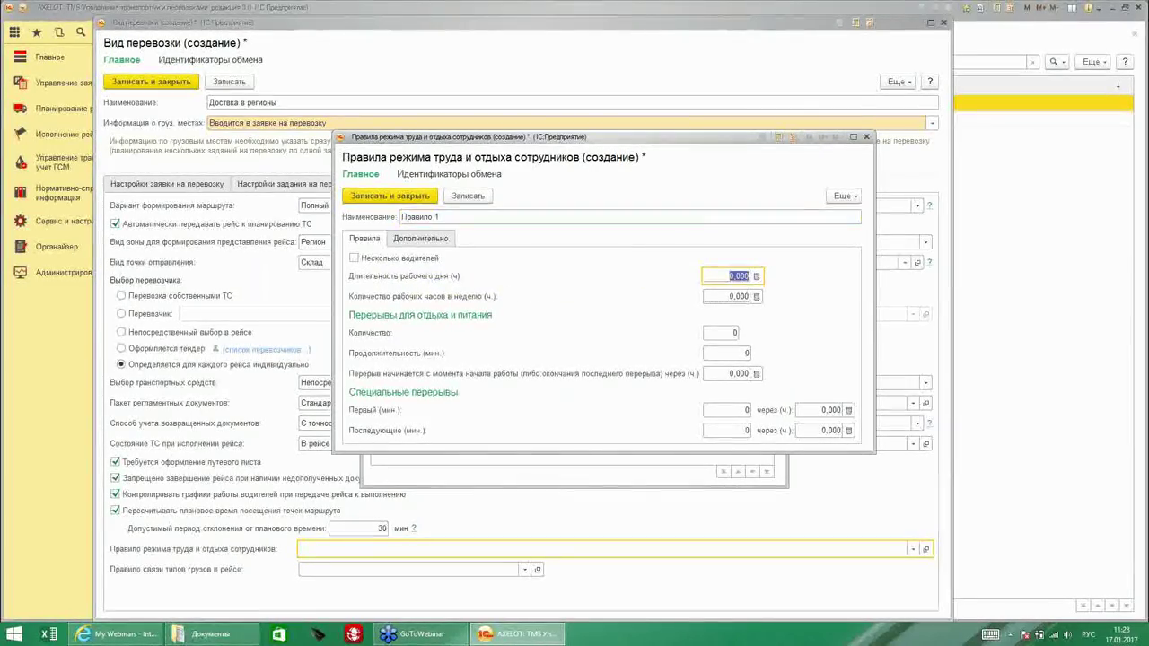
pyautogui.write('8')
pyautogui.click(730, 296)
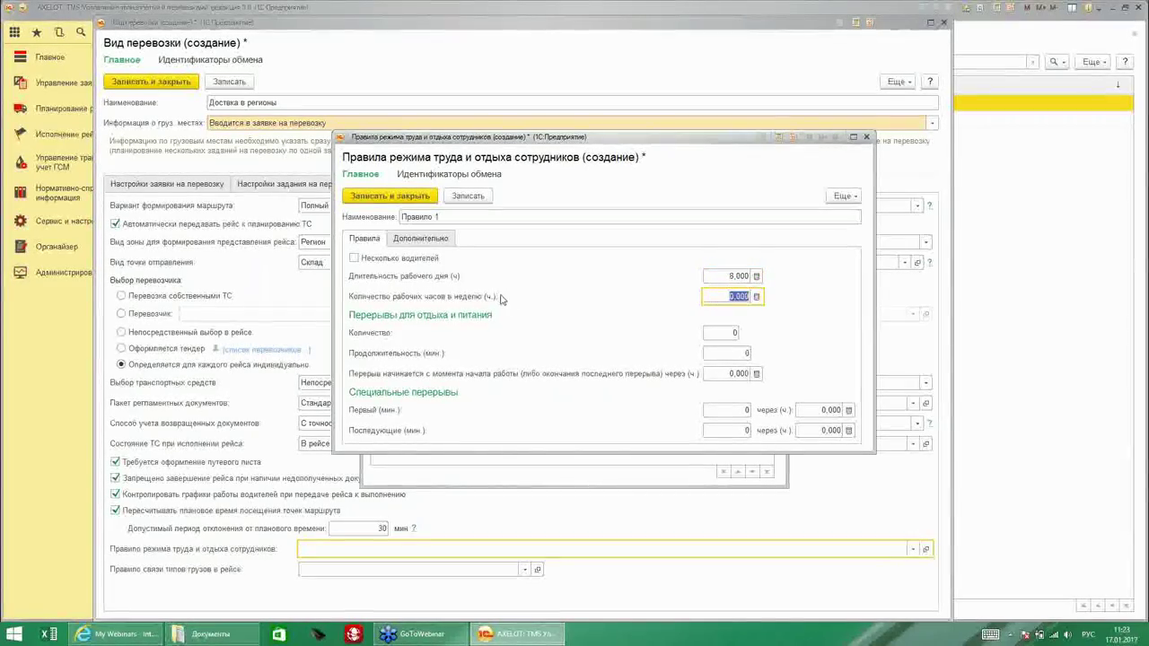
pyautogui.write('40')
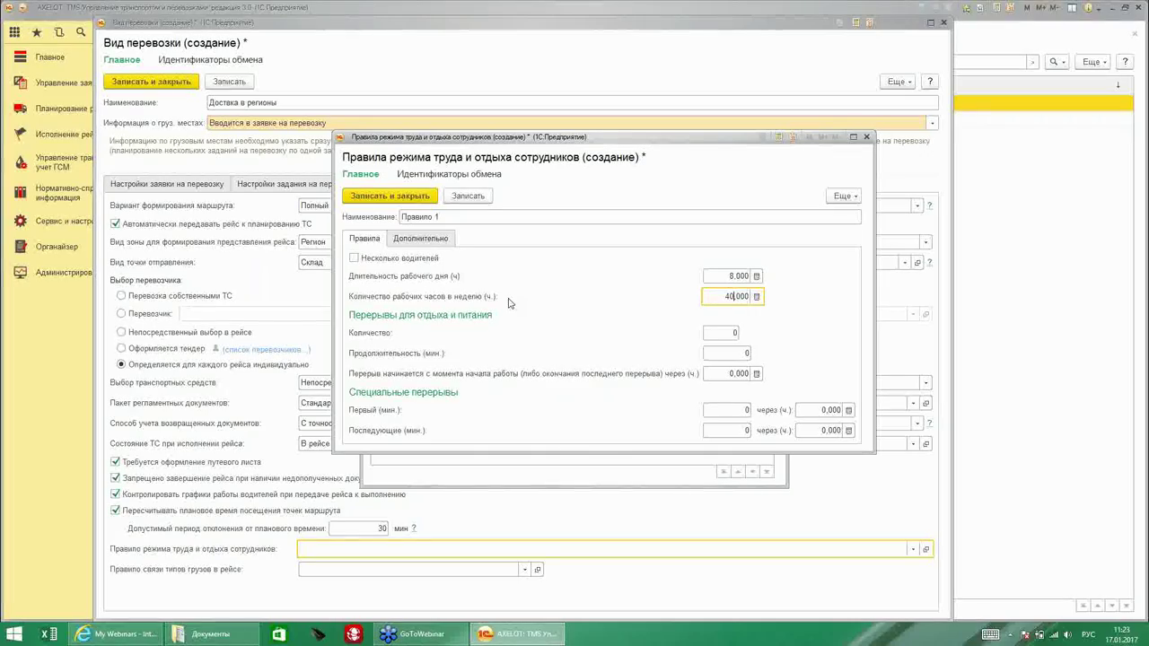
pyautogui.click(712, 333)
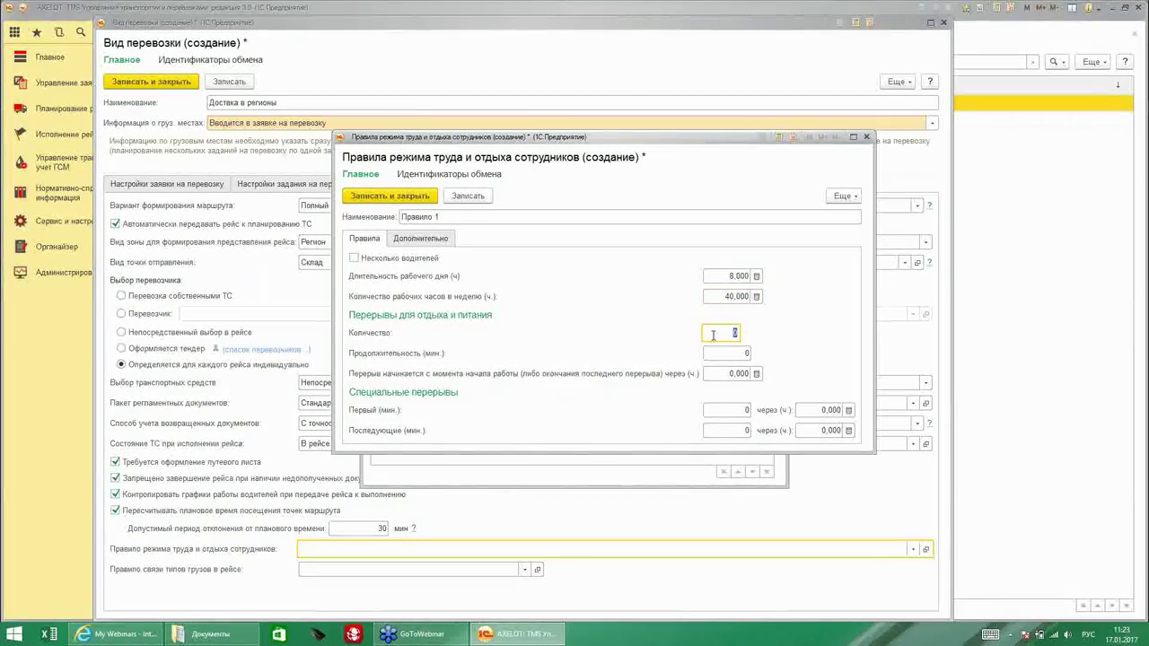
pyautogui.write('2')
pyautogui.press('Tab')
pyautogui.write('30')
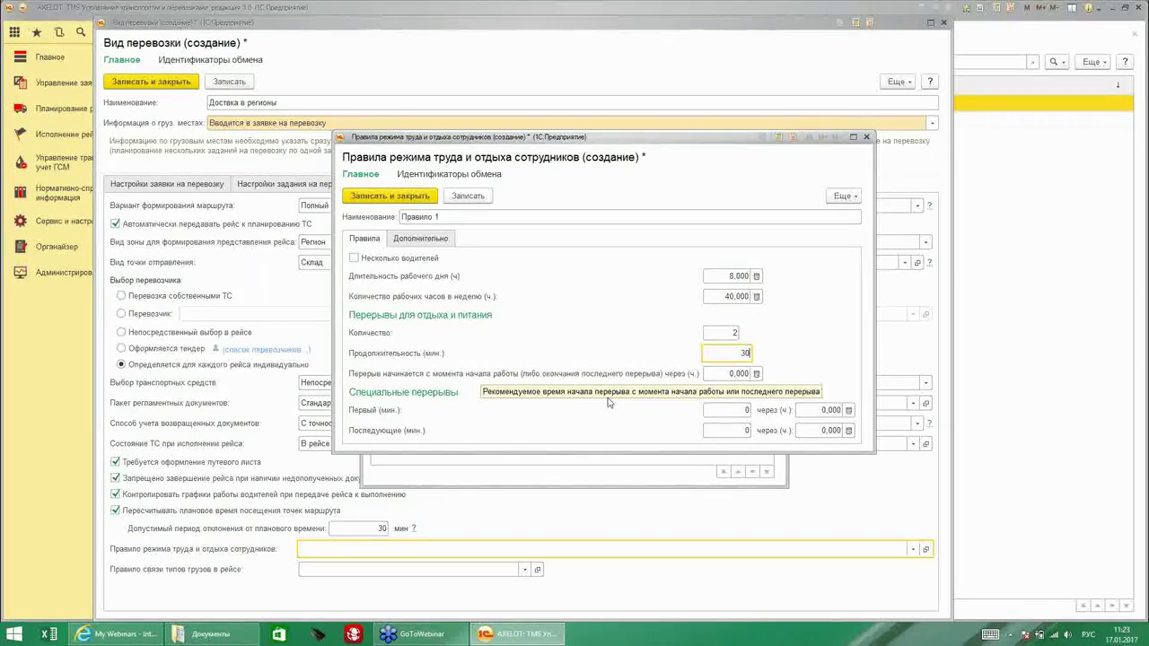
pyautogui.press('Tab')
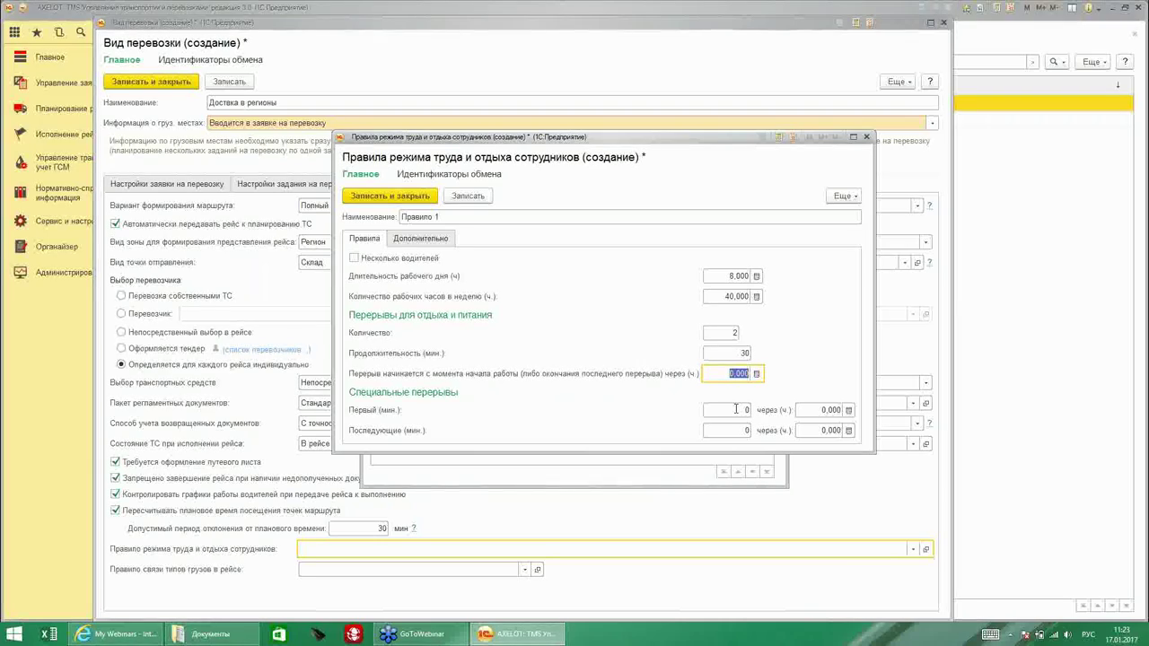
pyautogui.write('3')
# Set 15/15-minute special breaks after 2 and 1.5 hours, save the rule and select it.
pyautogui.click(718, 408)
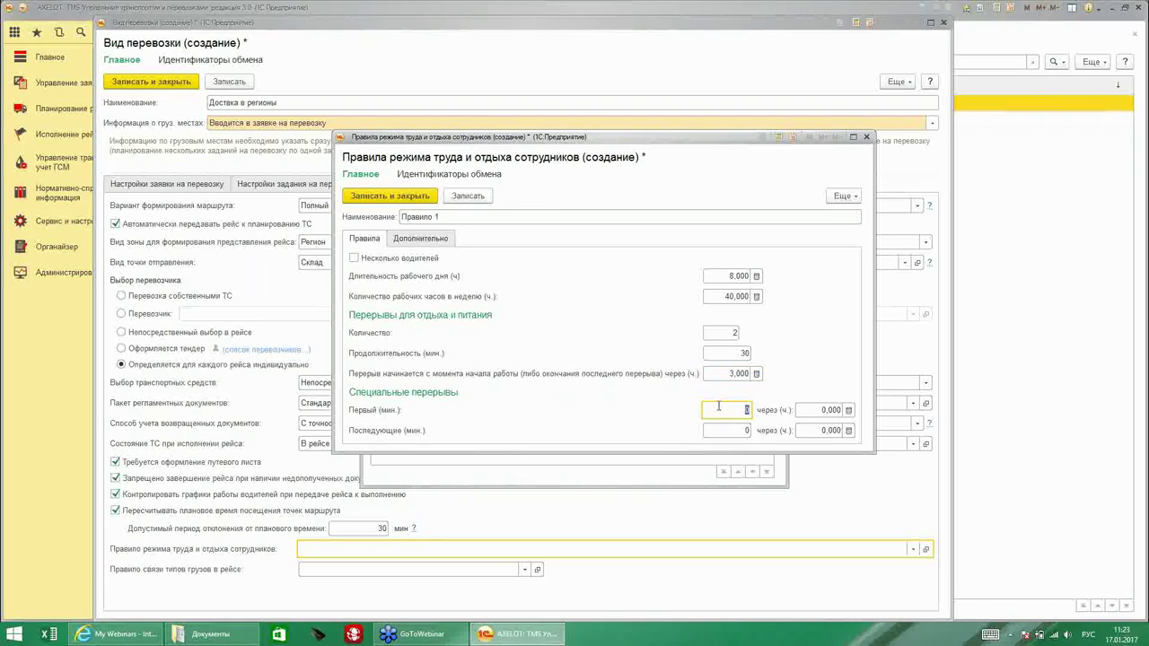
pyautogui.write('15')
pyautogui.click(746, 431)
pyautogui.write('15')
pyautogui.click(818, 410)
pyautogui.write('2')
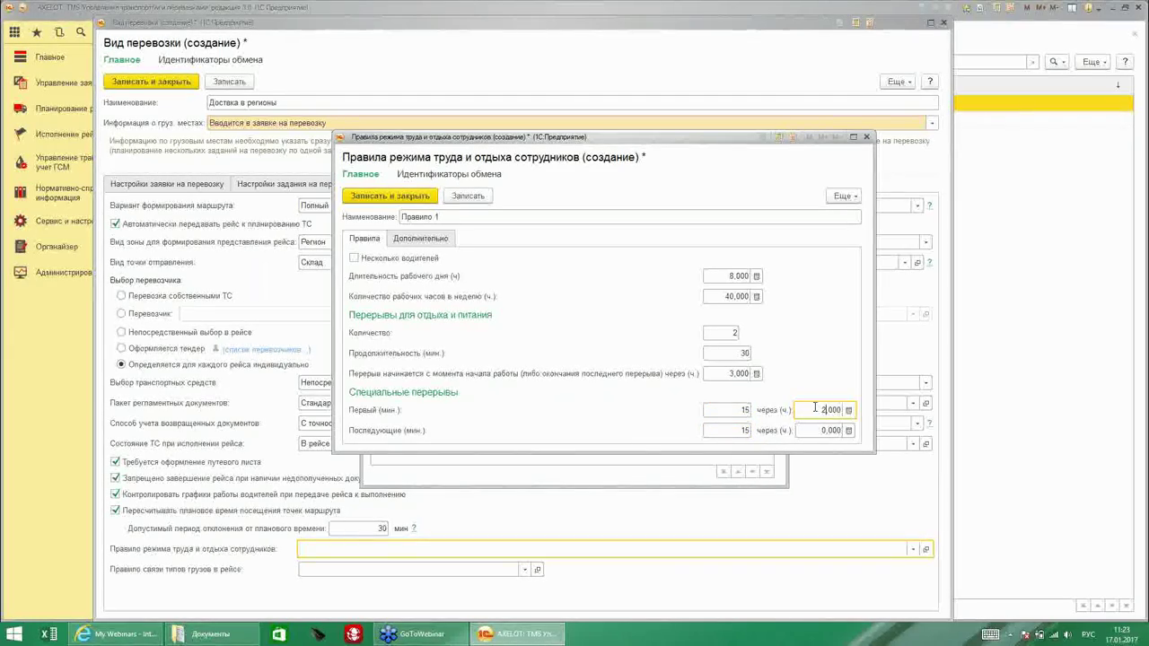
pyautogui.click(822, 431)
pyautogui.write('1')
pyautogui.write('5')
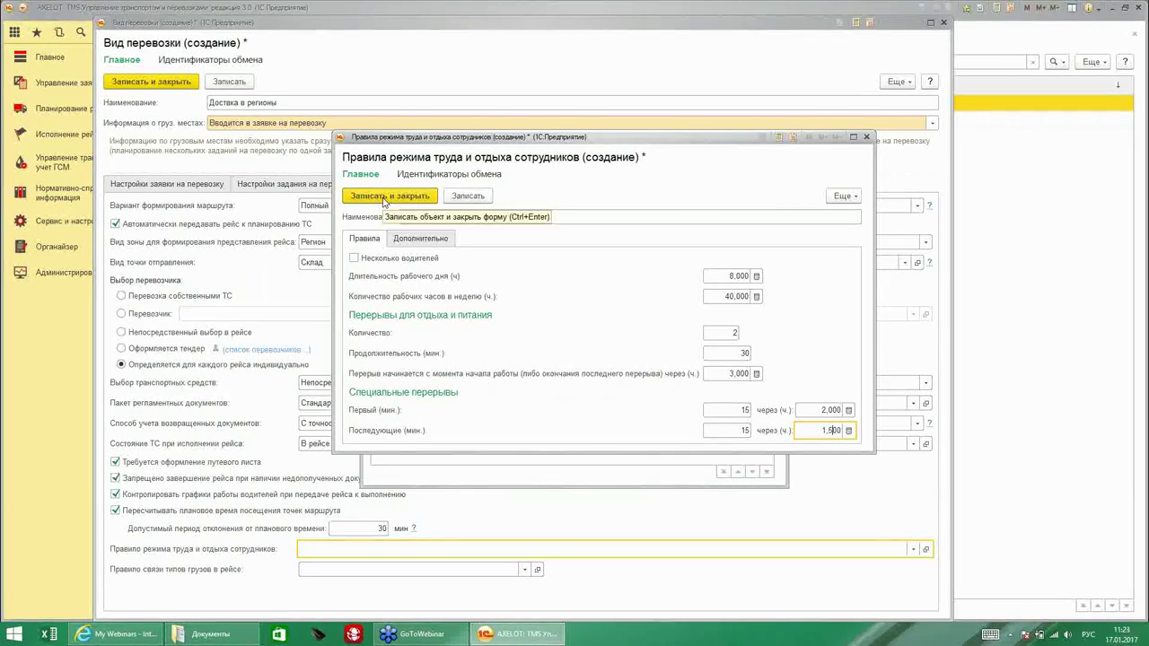
pyautogui.click(385, 199)
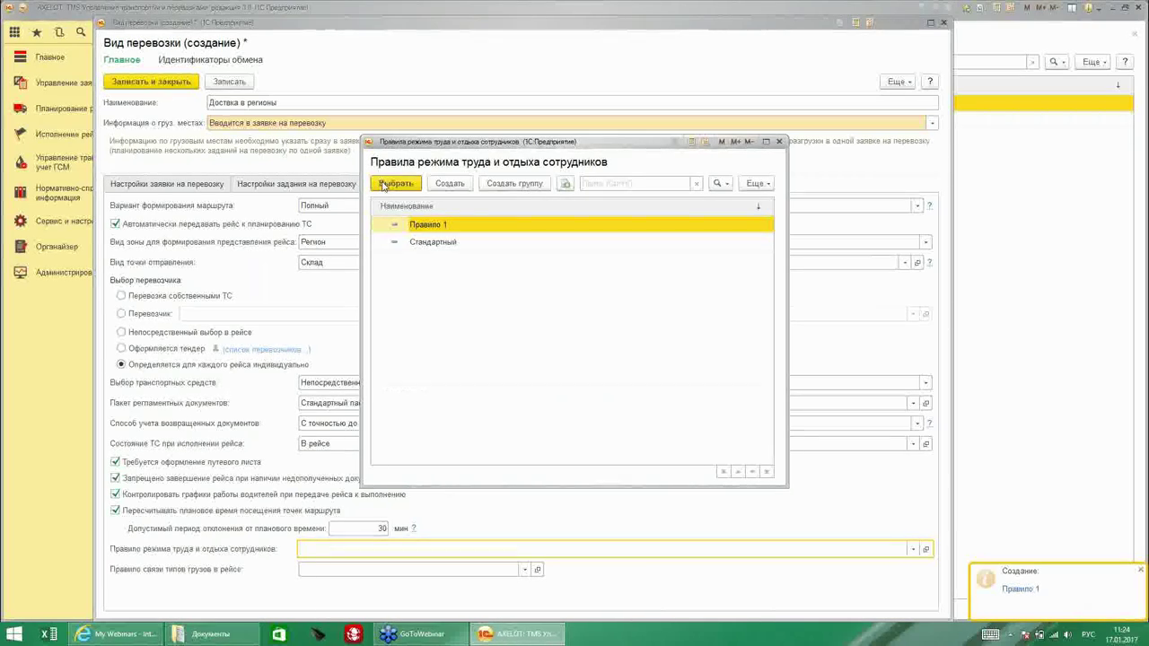
pyautogui.click(377, 185)
# Create a new cargo-type link rule named 'Стандартное правило Инкассация'.
pyautogui.press('Tab')
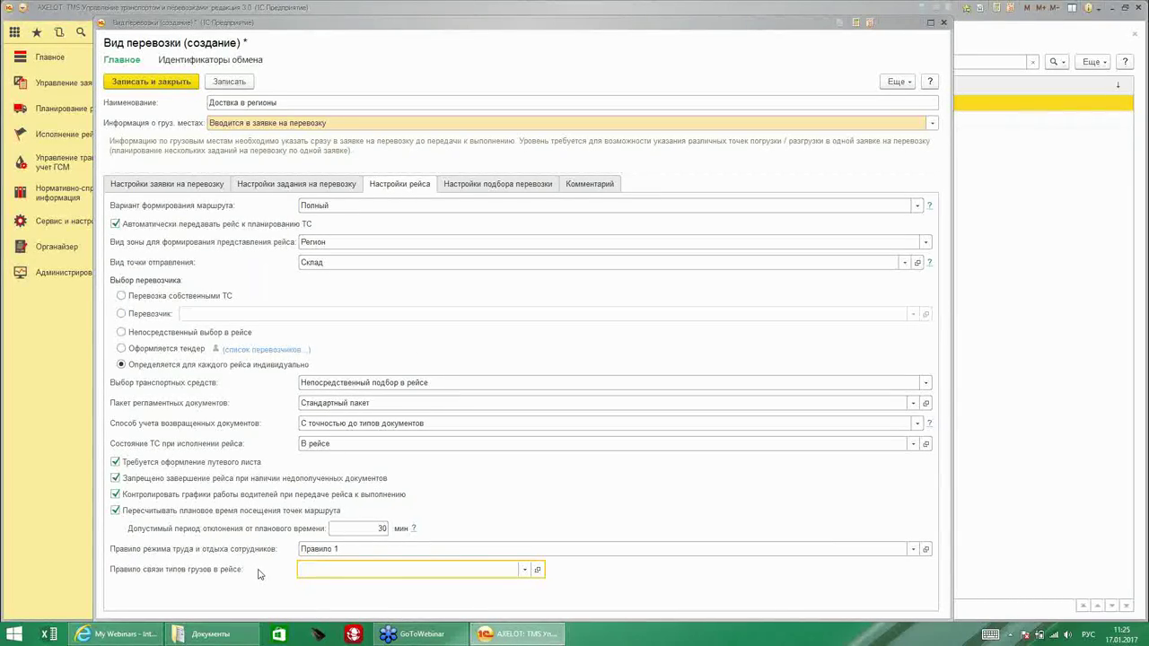
pyautogui.click(525, 569)
pyautogui.click(472, 546)
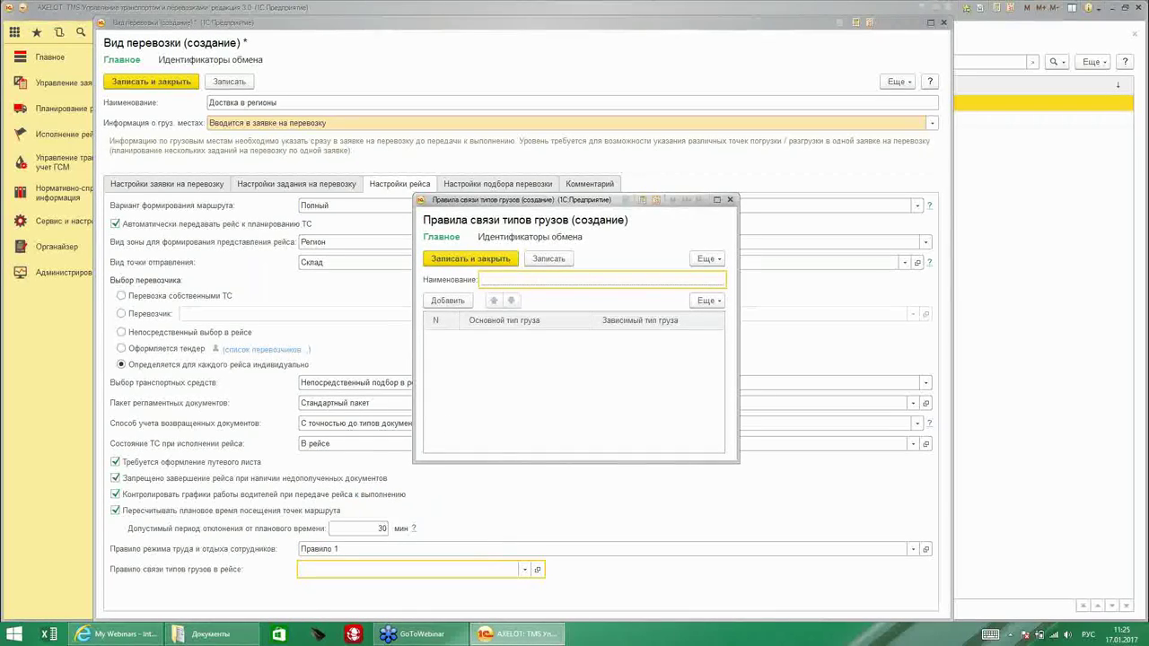
pyautogui.write('Стандартное прави')
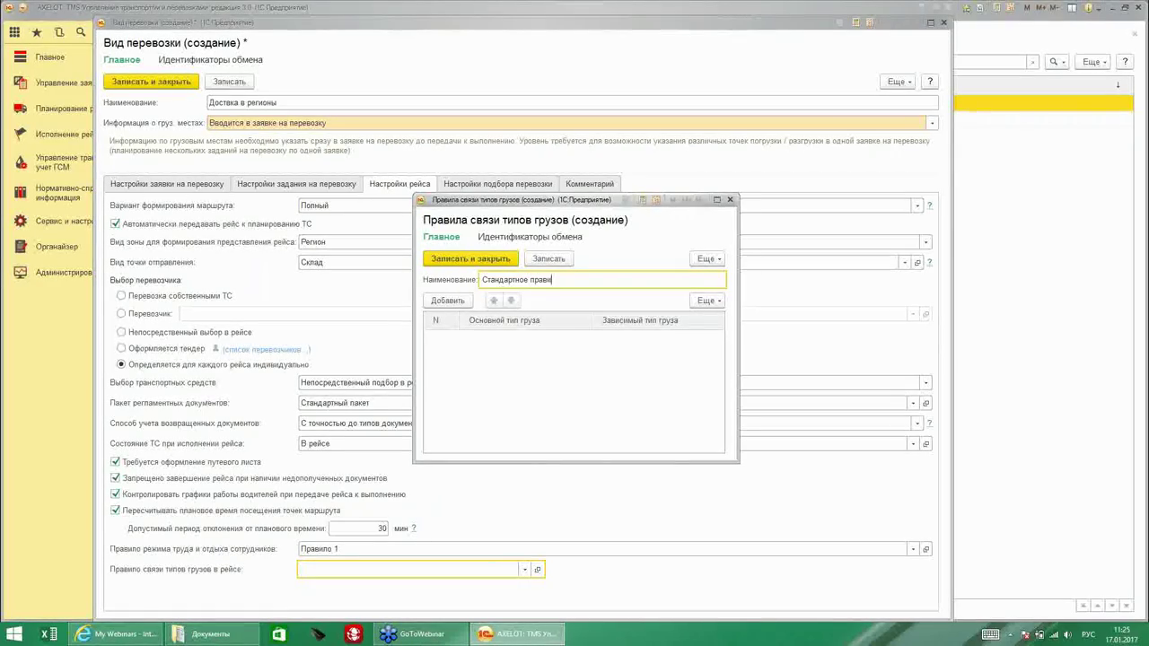
pyautogui.write('ло Инкассация')
# Pair main type ТМЦ with dependent type Инкассация, remove the empty row, and save the rule.
pyautogui.click(460, 301)
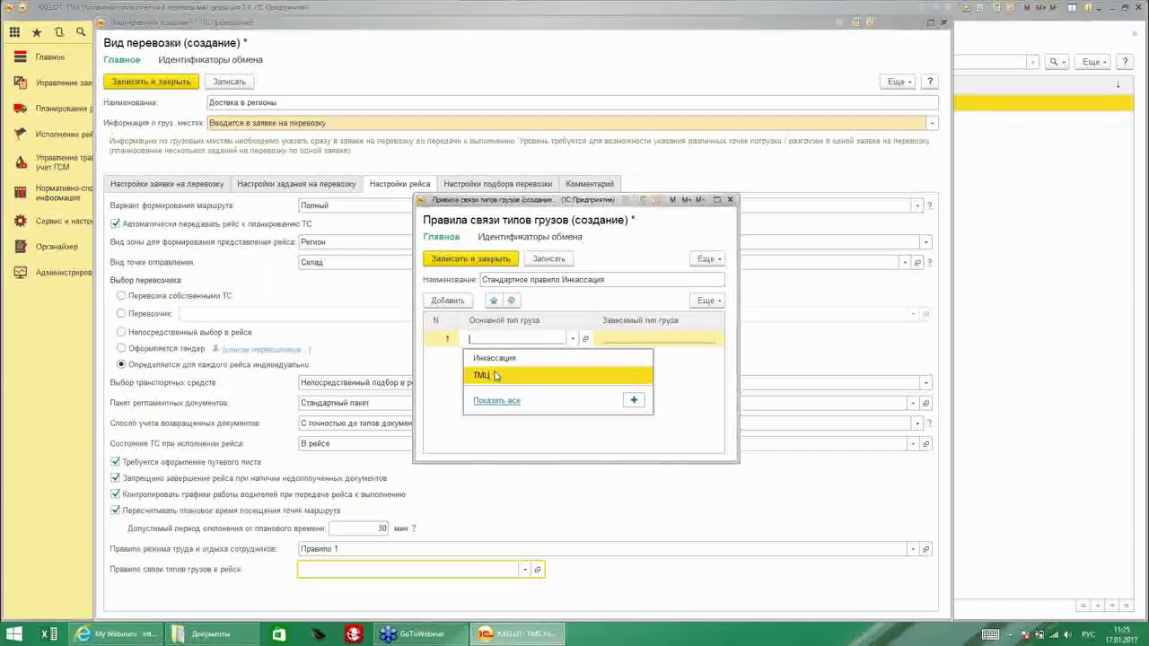
pyautogui.click(495, 376)
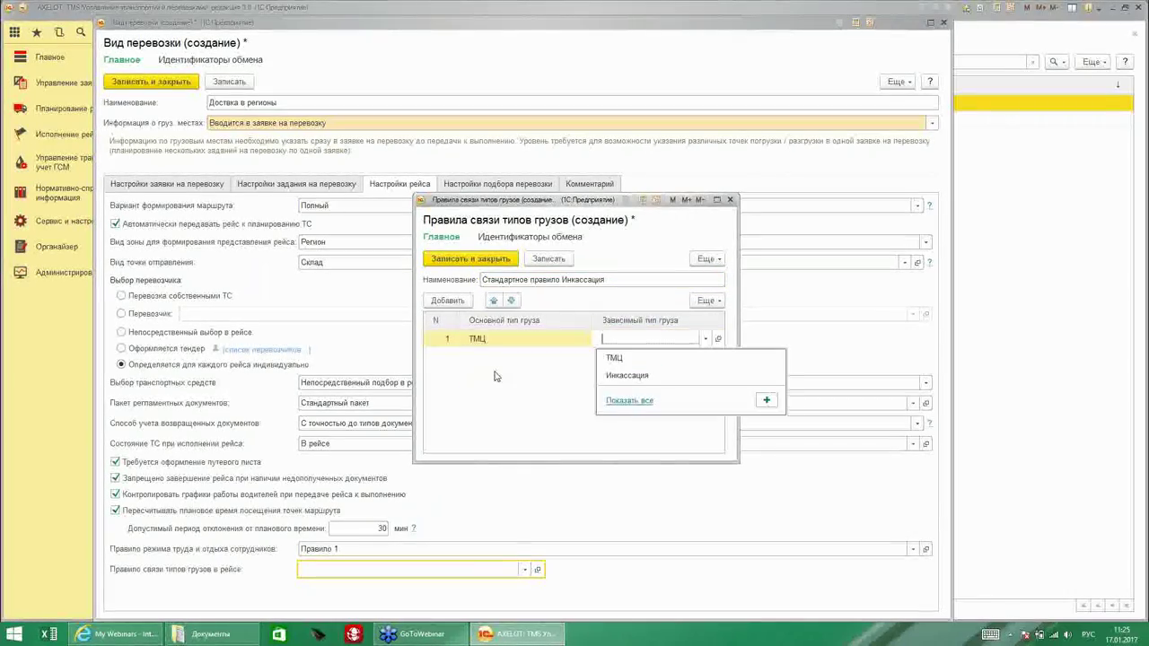
pyautogui.click(639, 377)
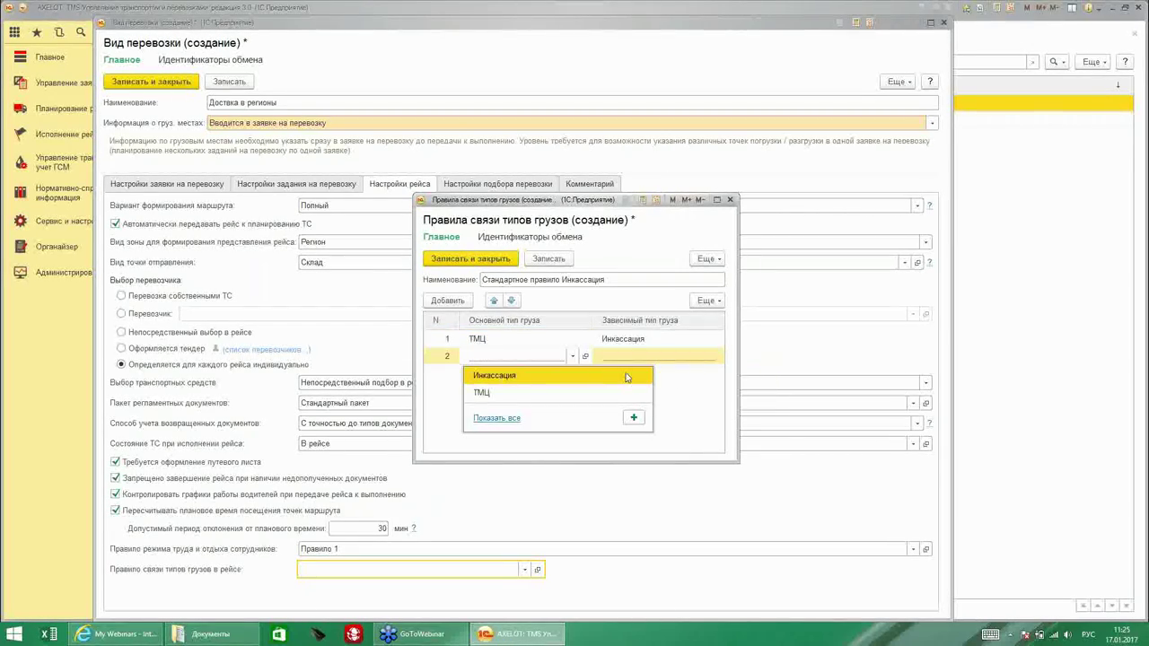
pyautogui.rightClick(441, 355)
pyautogui.click(466, 406)
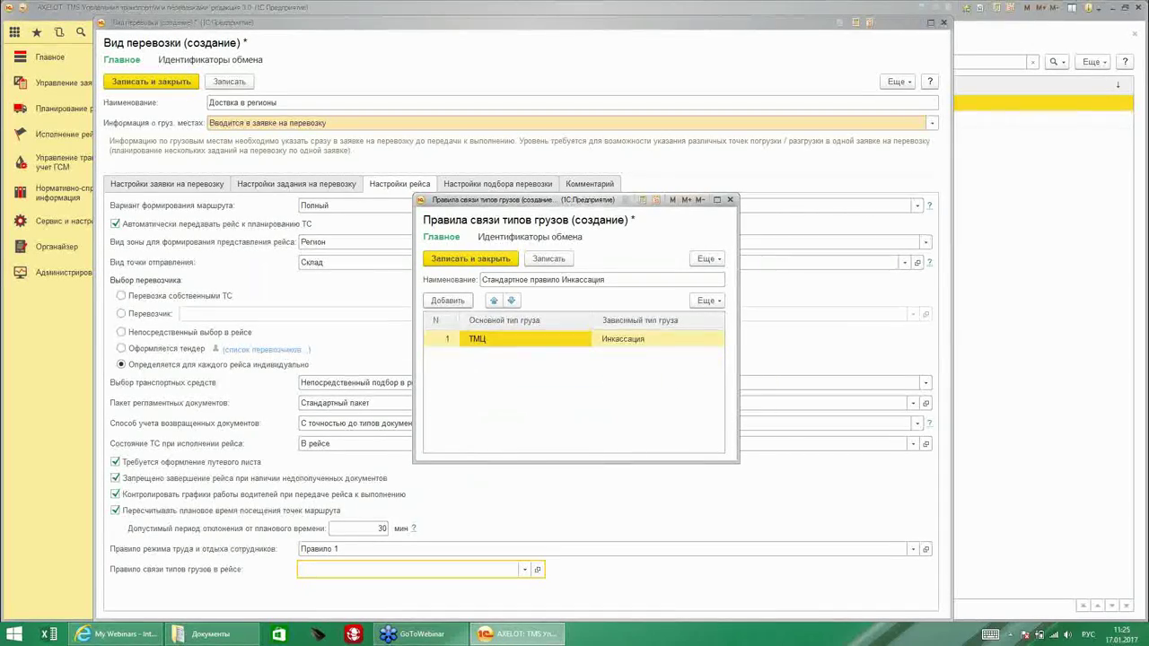
pyautogui.click(471, 259)
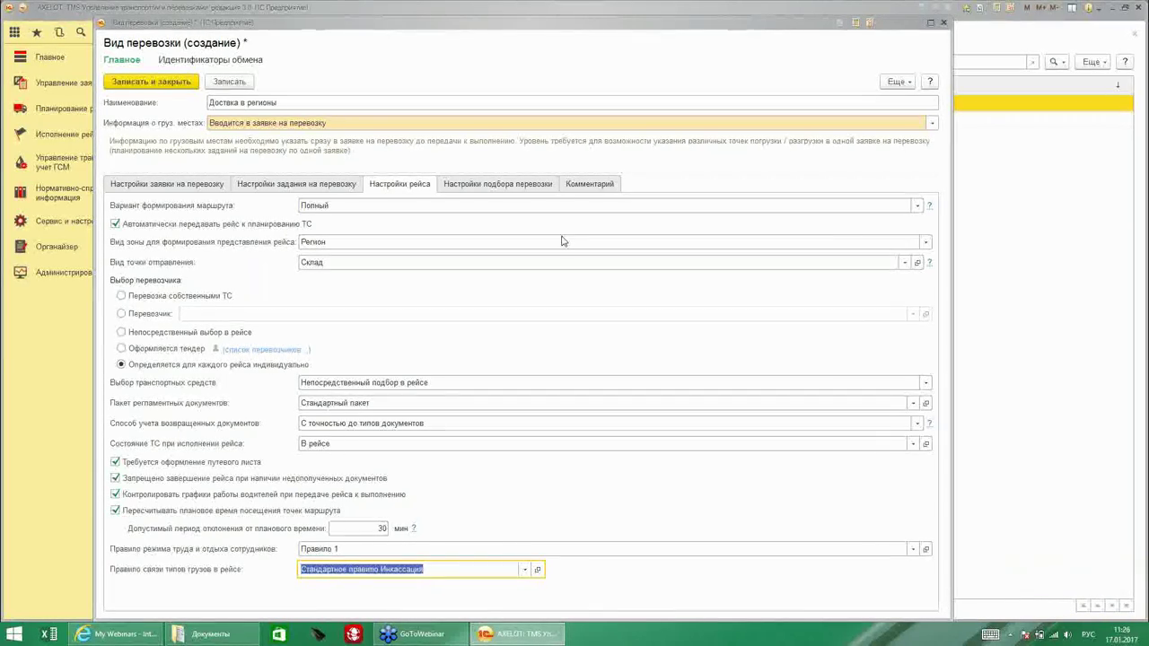
# Review the transportation selection settings, then save and close 'Доставка в регионы'.
pyautogui.click(487, 185)
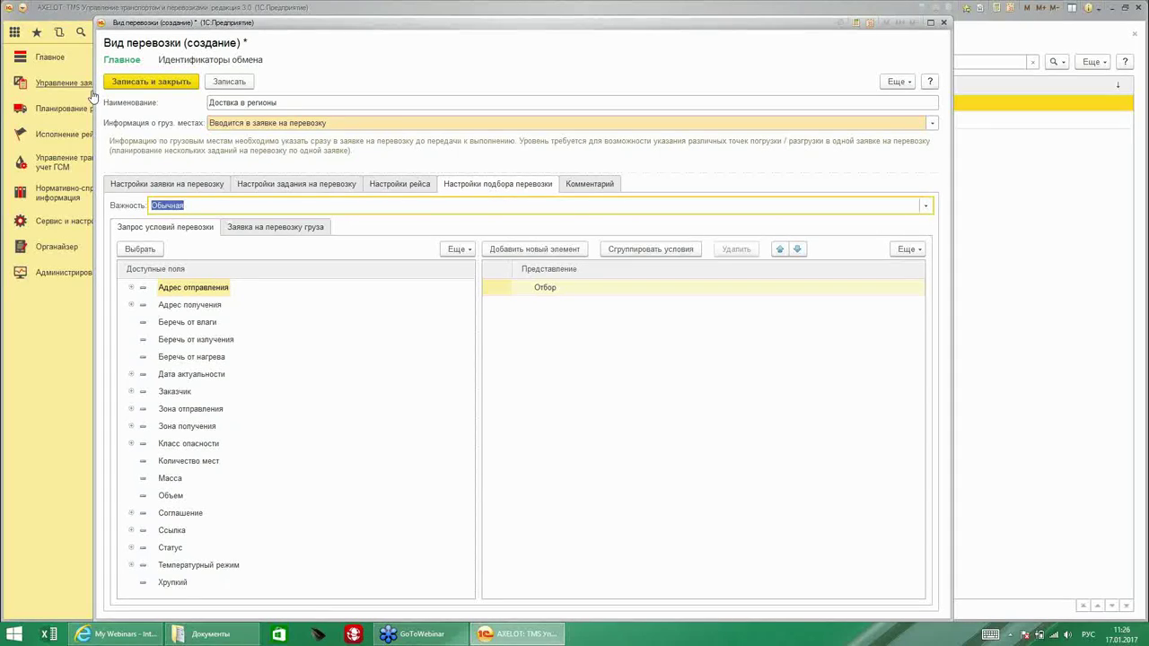
pyautogui.click(171, 83)
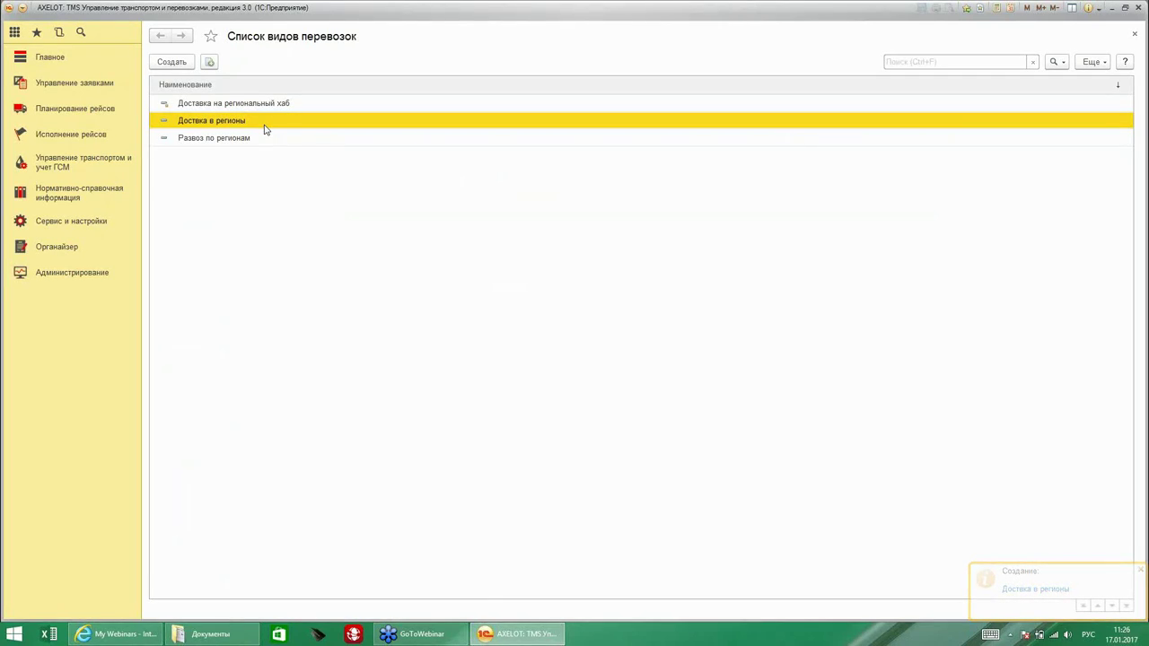
# Open Схемы мультимодальных перевозок from the Сервис и настройки section.
pyautogui.click(71, 224)
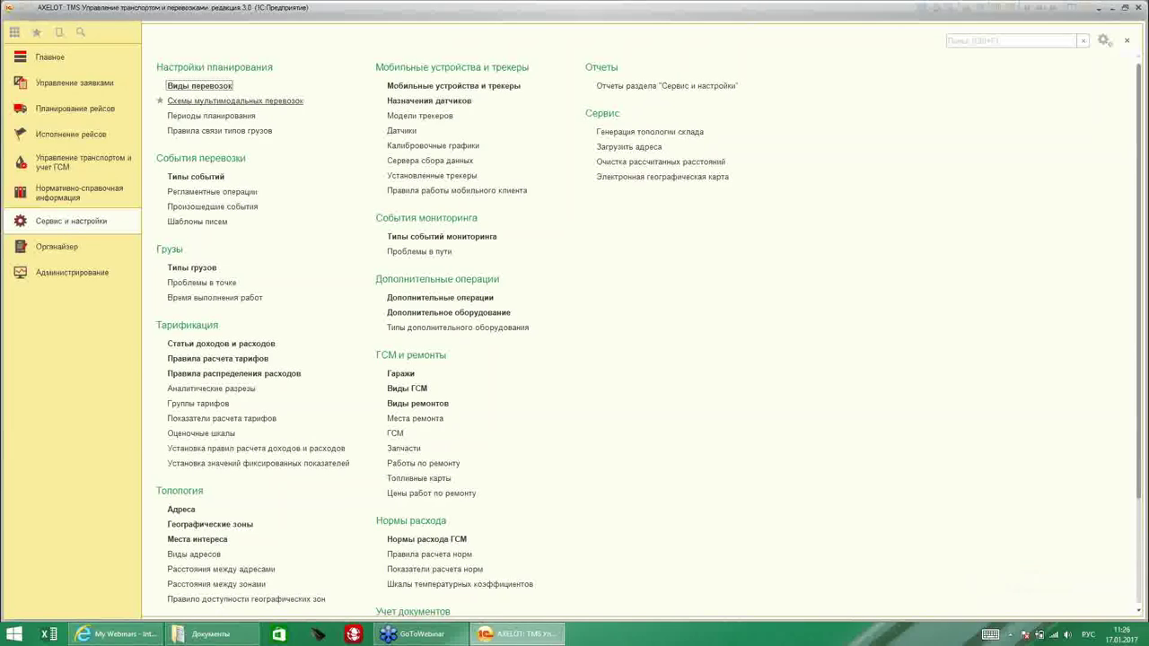
pyautogui.click(207, 103)
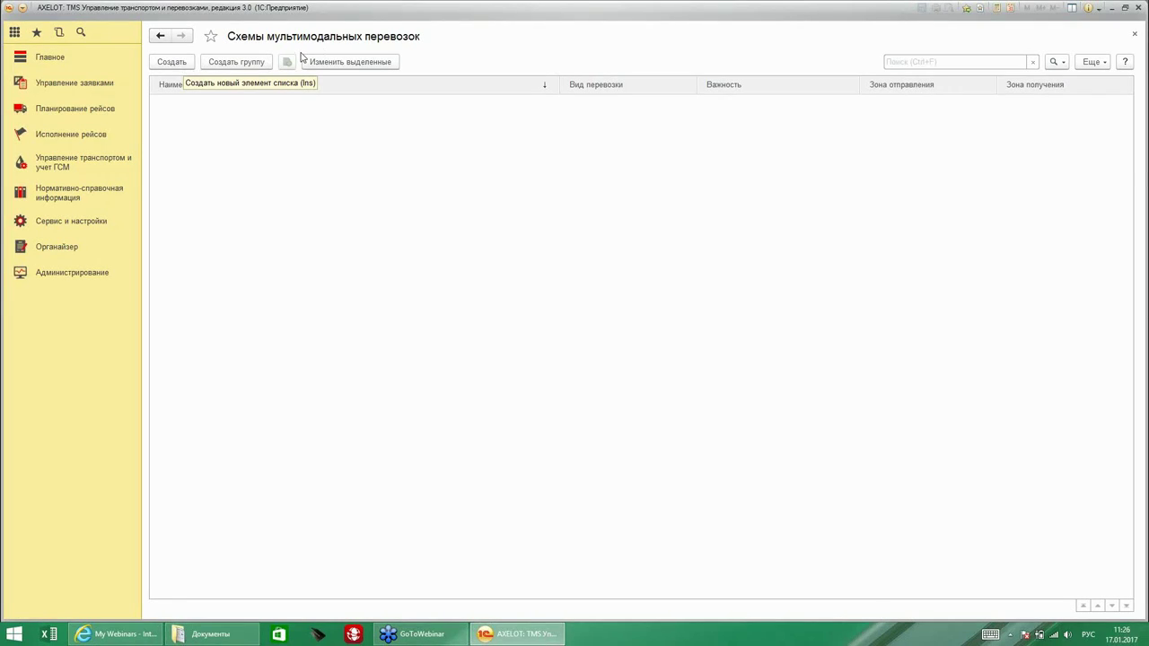
# Create a new multimodal scheme and name it 'Доставка в Рязань'.
pyautogui.click(182, 67)
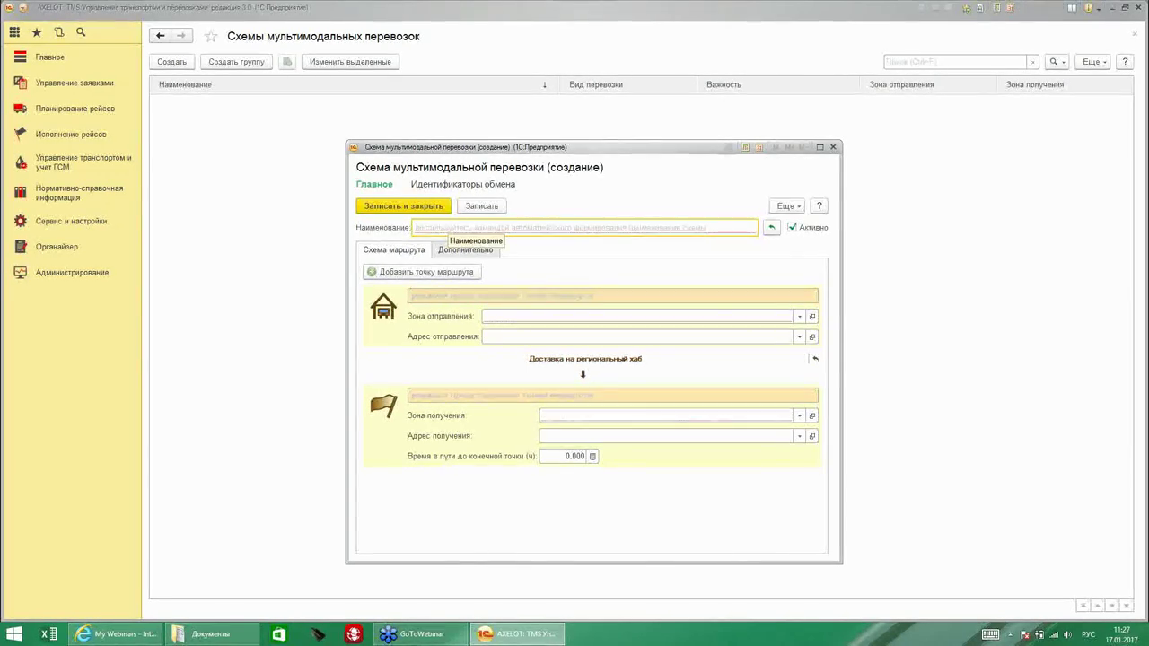
pyautogui.write('Доставка в Рязань')
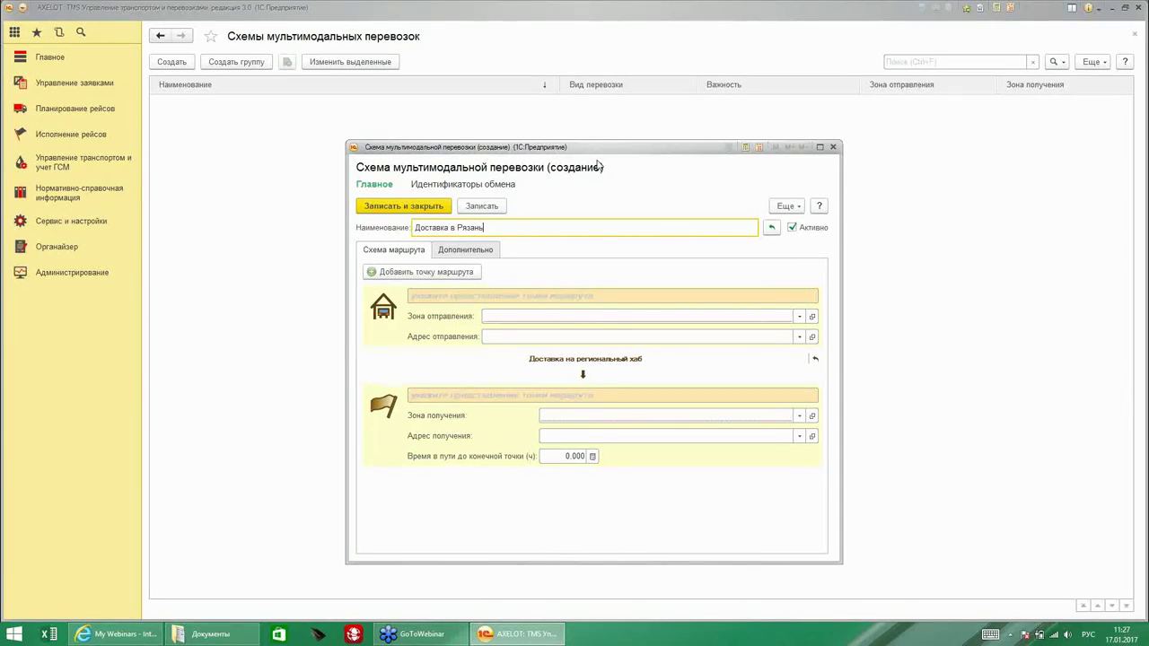
pyautogui.moveTo(589, 149); pyautogui.dragTo(576, 123)
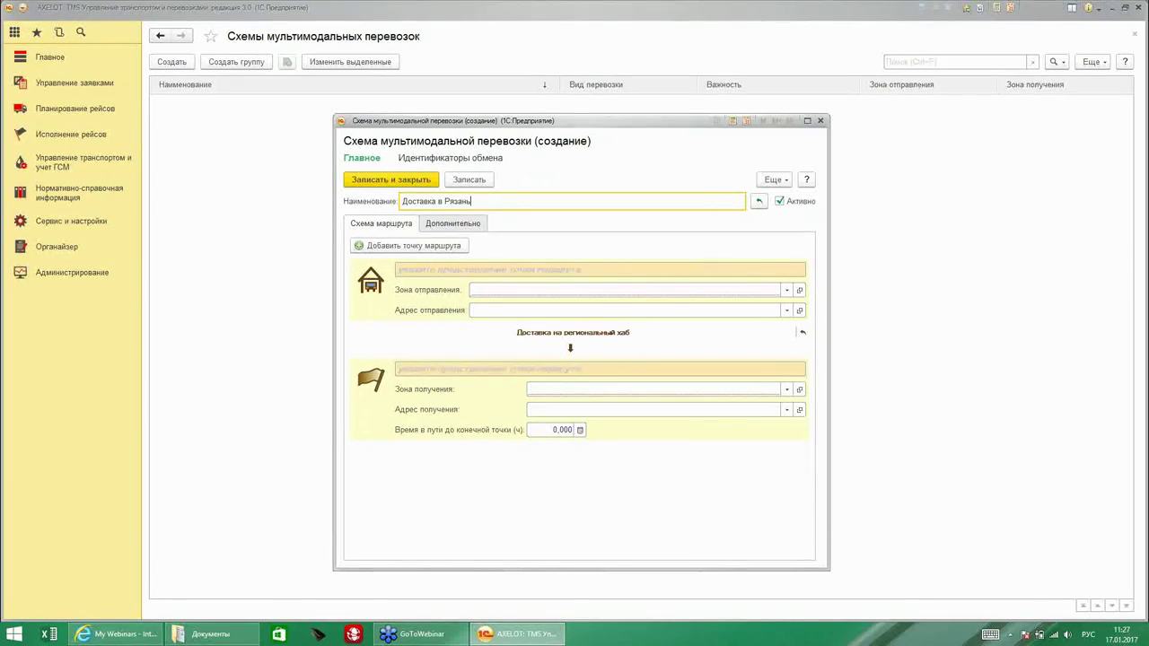
# Route the scheme from Москва via transfer point Склад основной to Рязань.
pyautogui.click(428, 248)
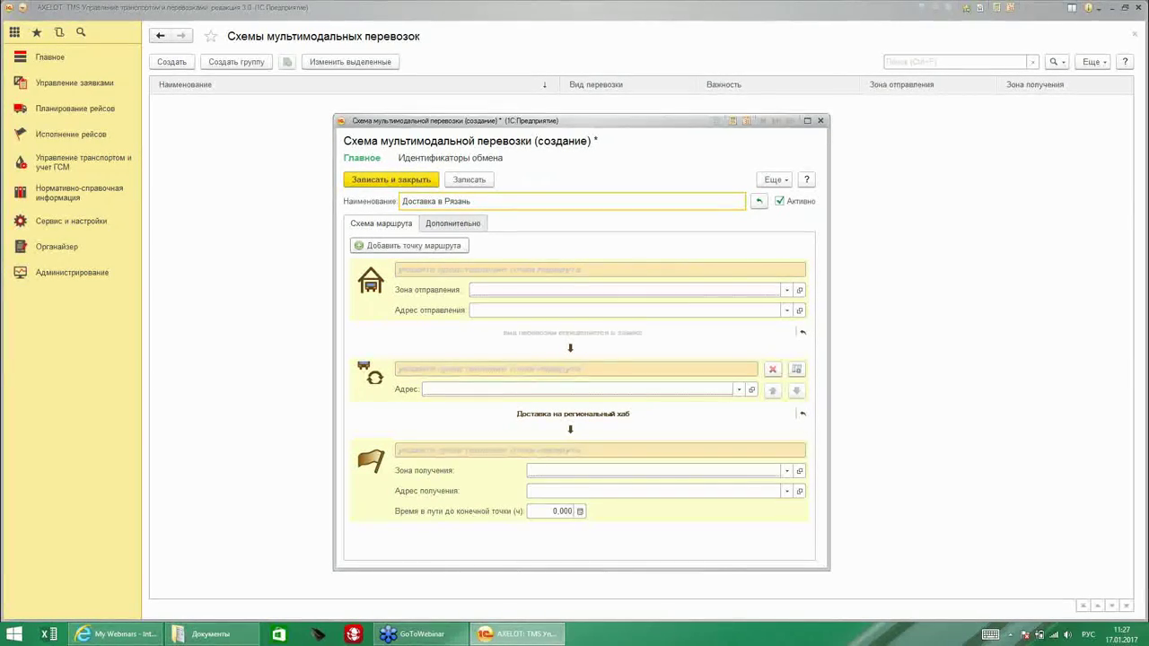
pyautogui.click(492, 290)
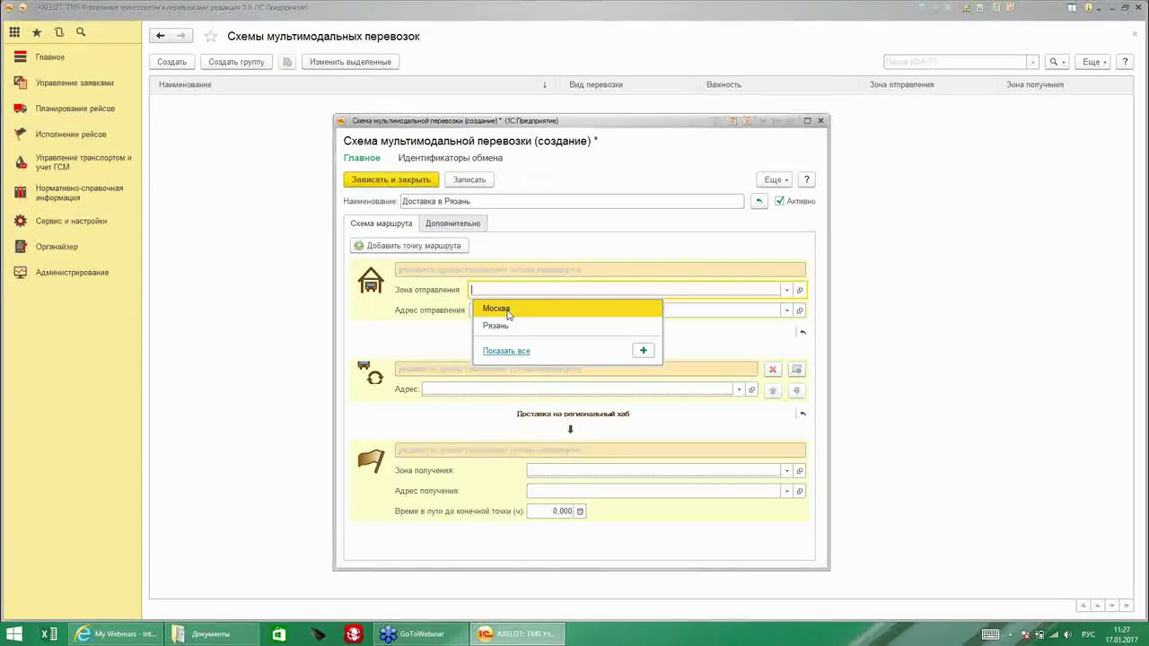
pyautogui.click(505, 310)
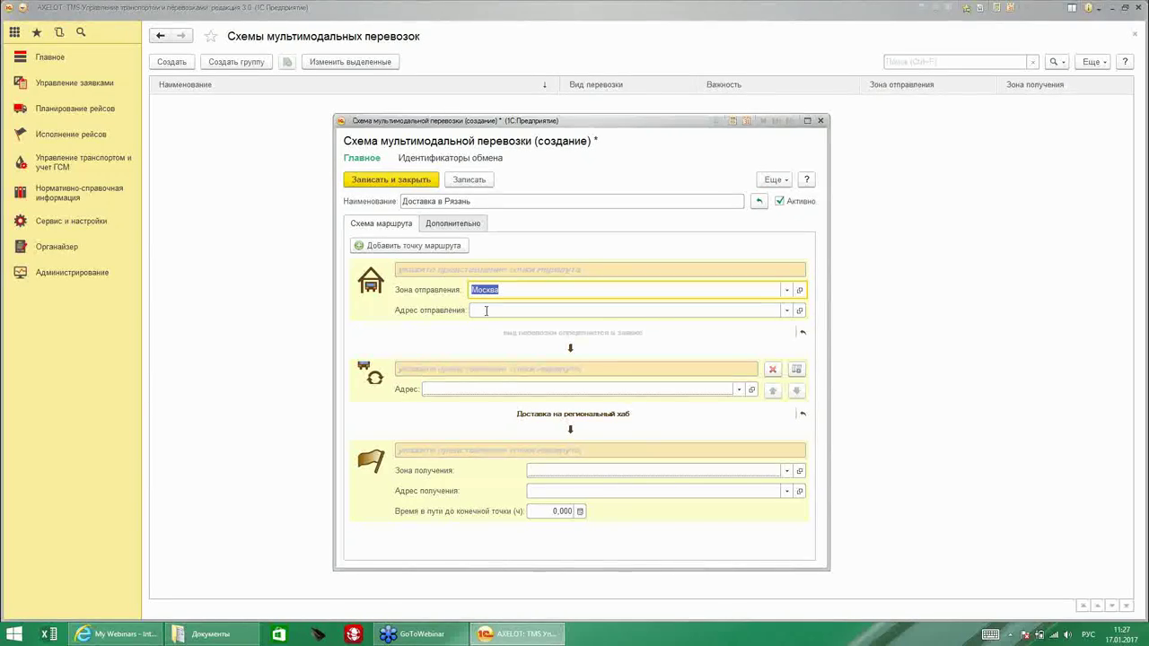
pyautogui.click(440, 389)
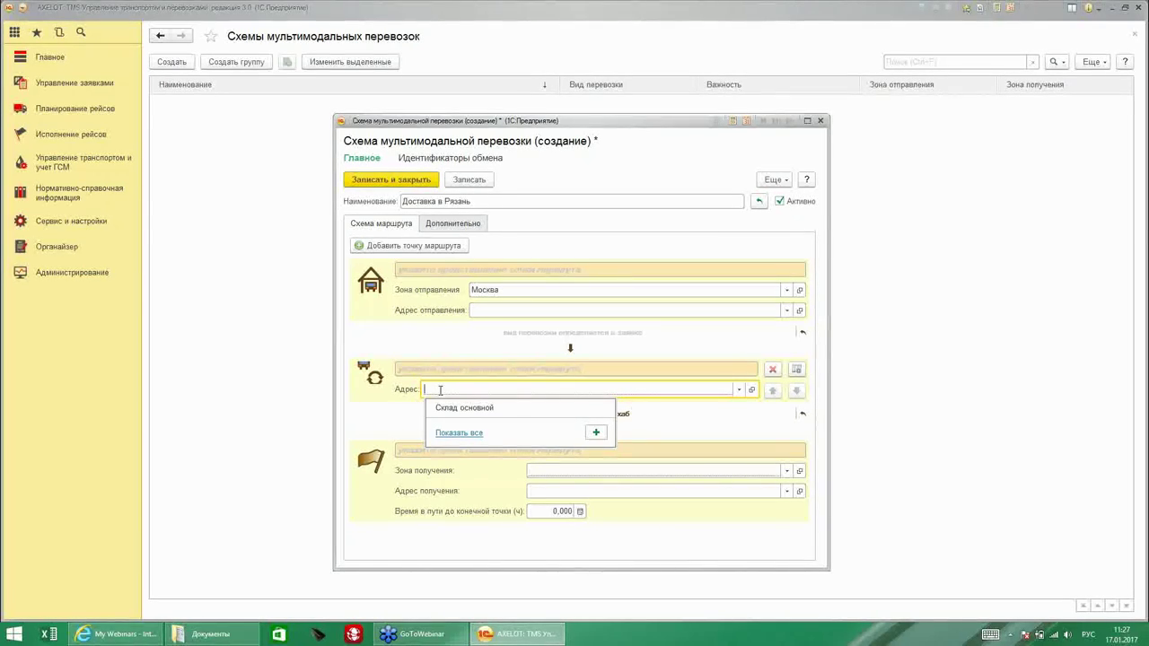
pyautogui.click(464, 408)
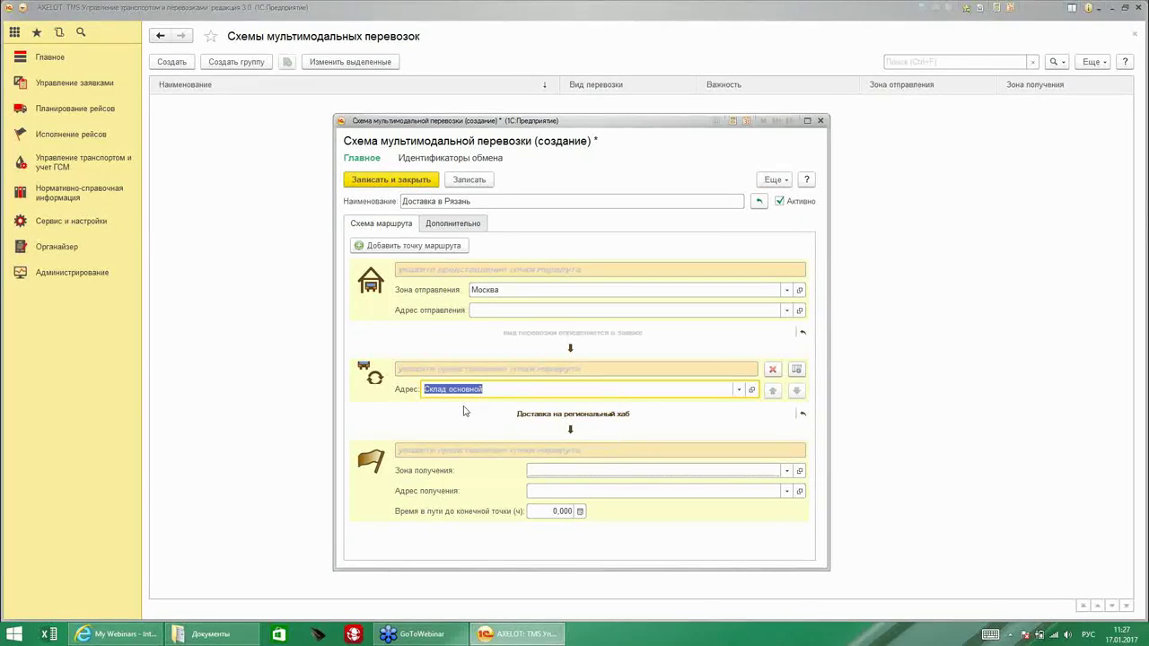
pyautogui.click(568, 469)
pyautogui.click(561, 507)
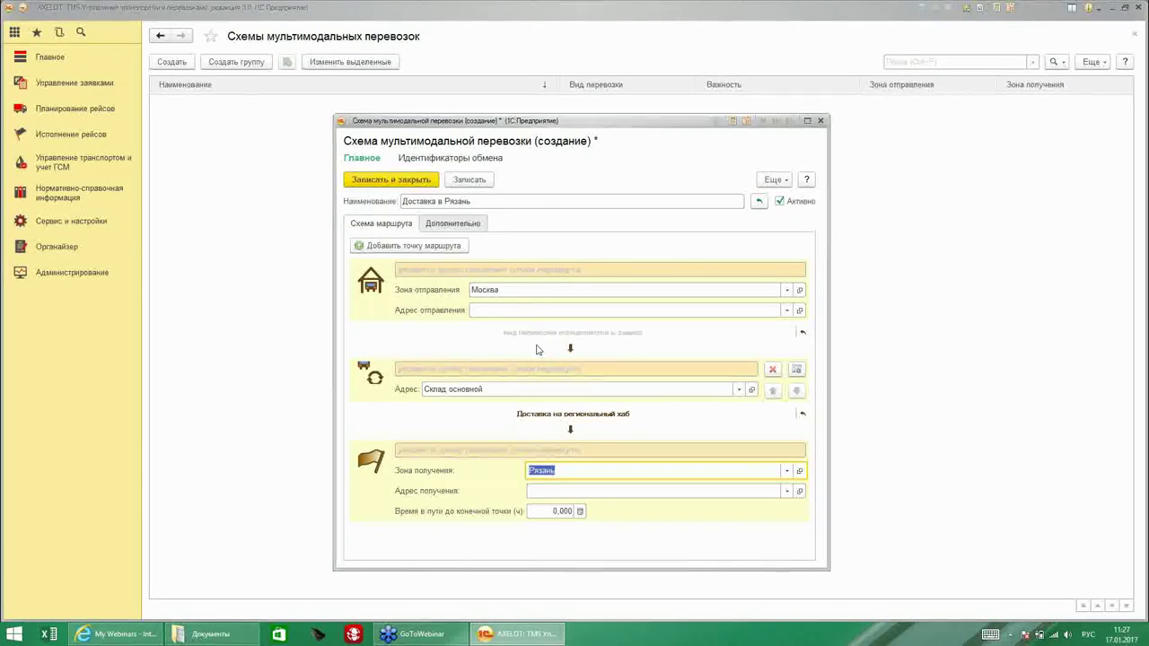
# Assign Доставка на региональный хаб to the first leg and Развоз по регионам to the second.
pyautogui.click(572, 414)
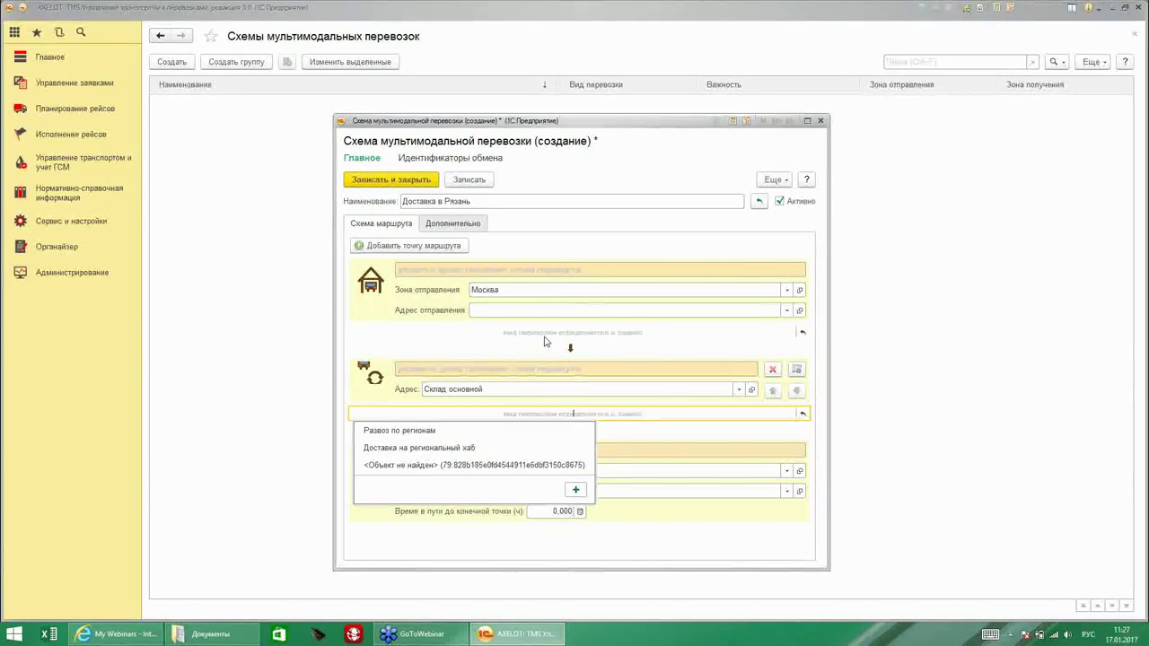
pyautogui.click(573, 332)
pyautogui.click(503, 366)
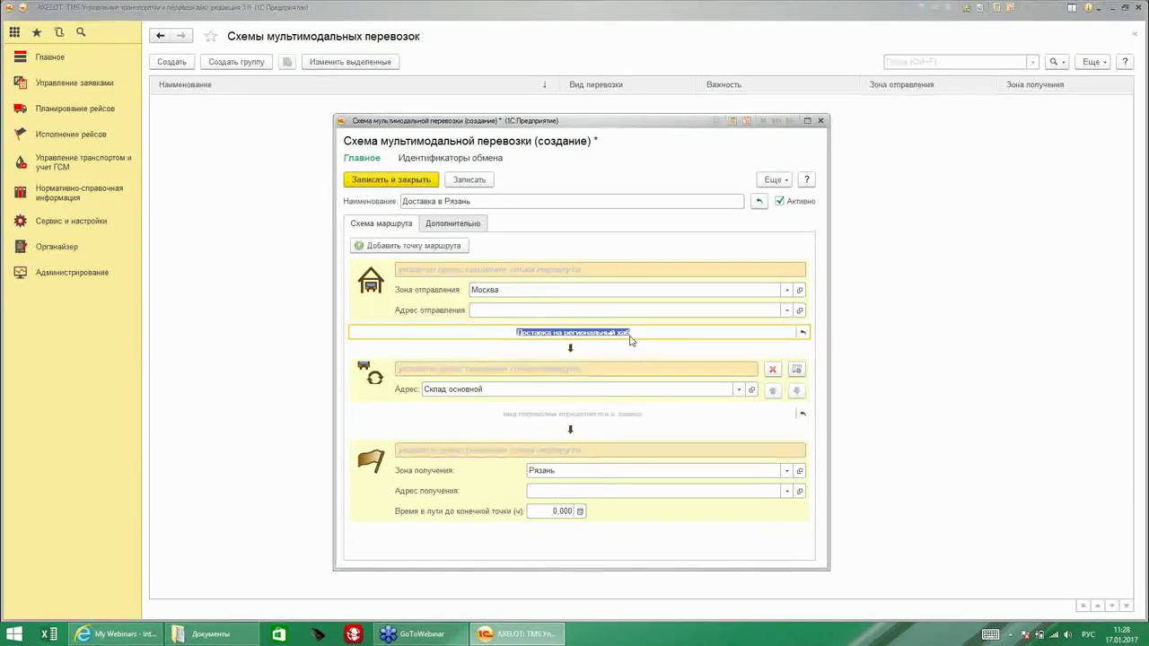
pyautogui.click(601, 413)
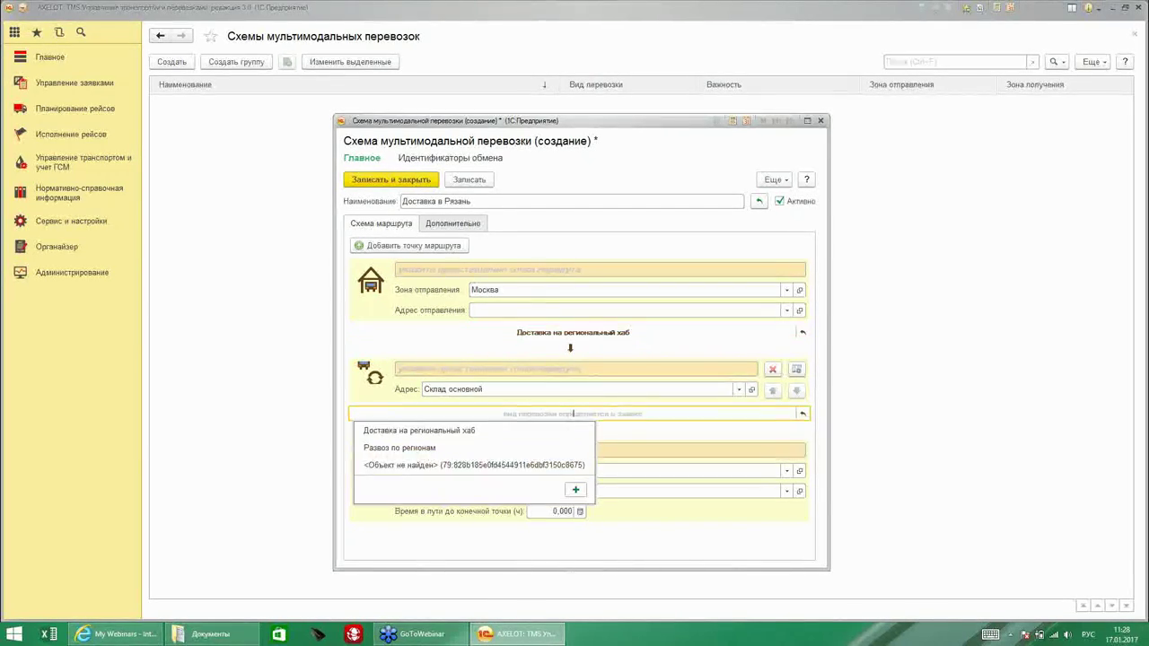
pyautogui.click(467, 448)
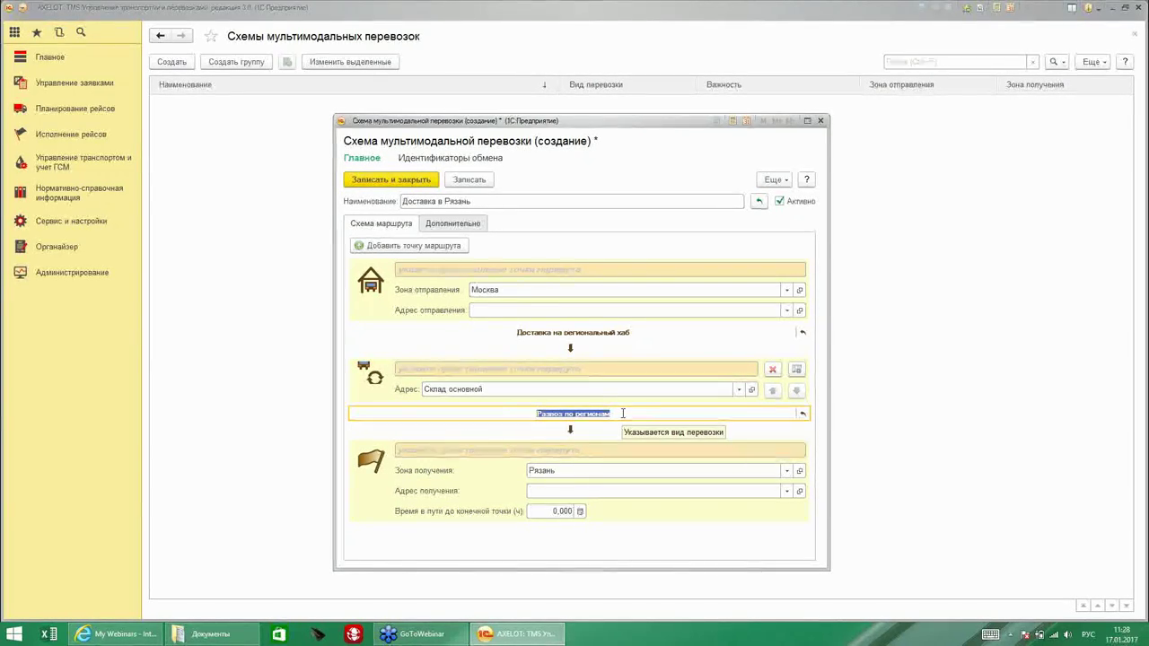
pyautogui.click(476, 226)
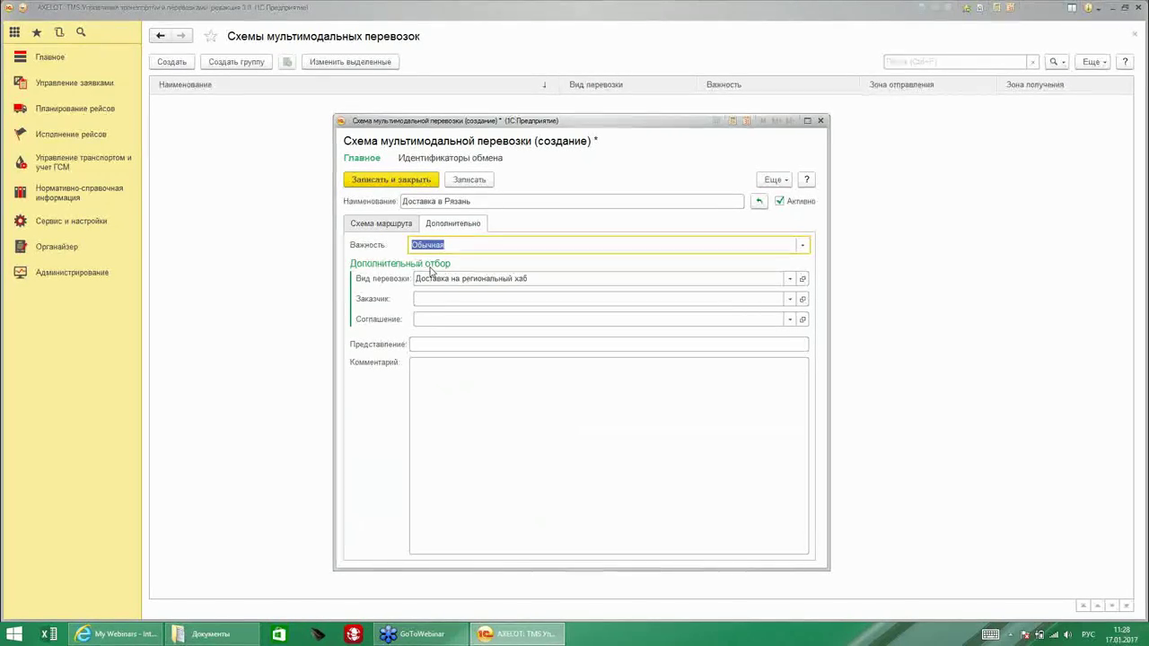
# Filter the scheme by transport type Доставка в регионы, then save and close it.
pyautogui.moveTo(403, 284)
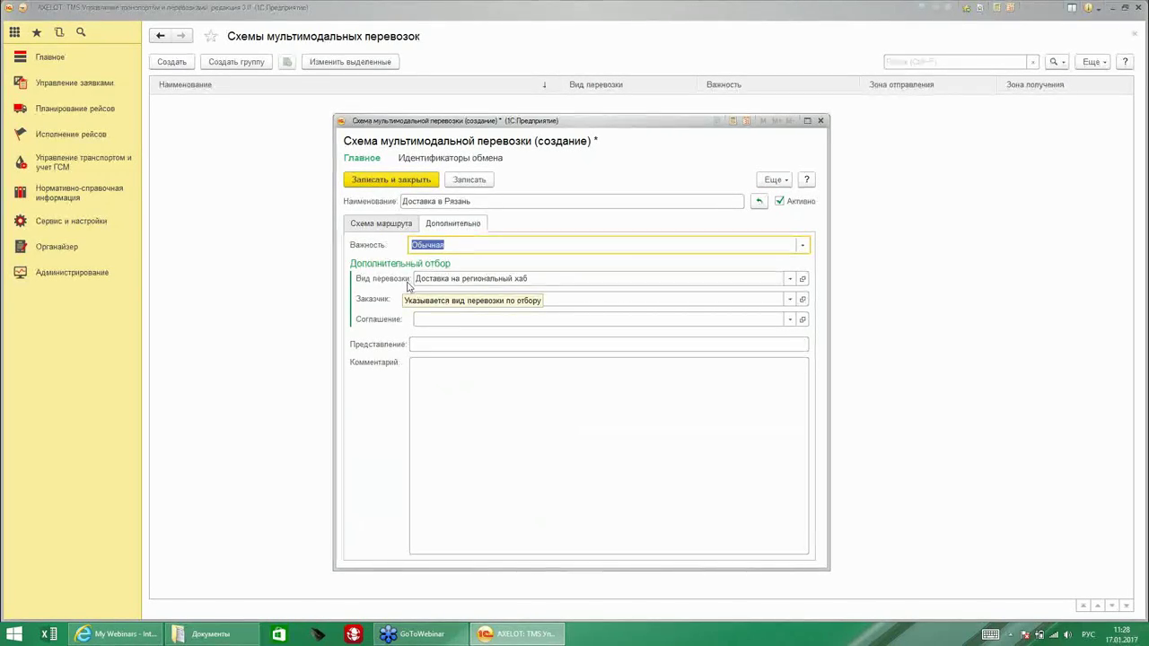
pyautogui.click(789, 280)
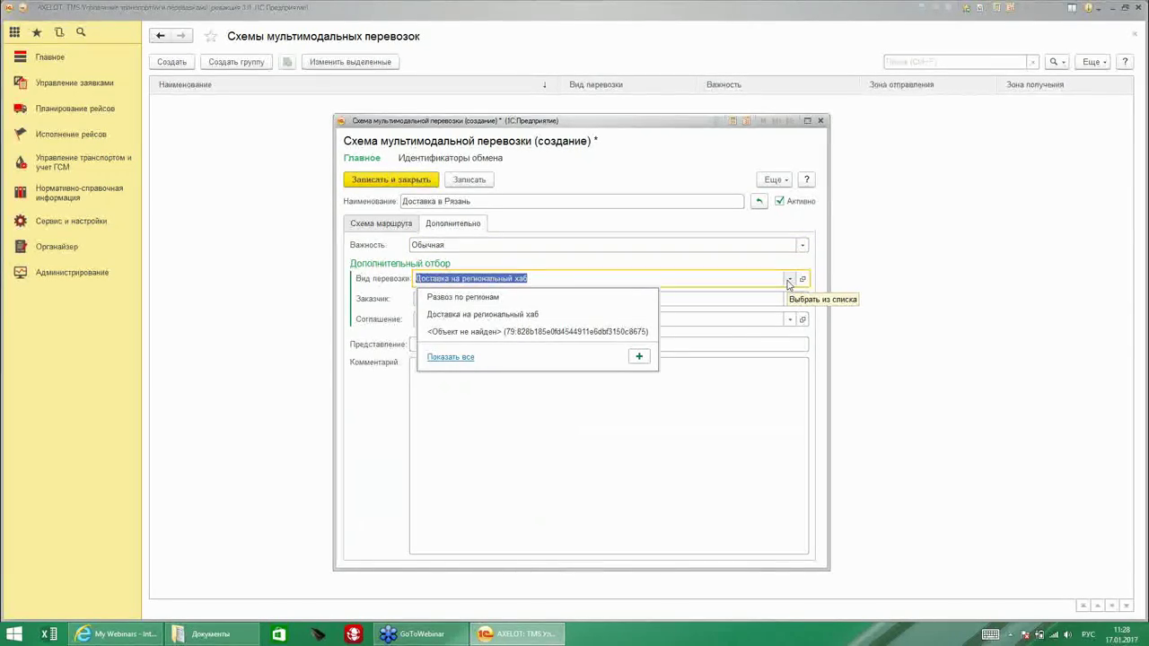
pyautogui.click(457, 358)
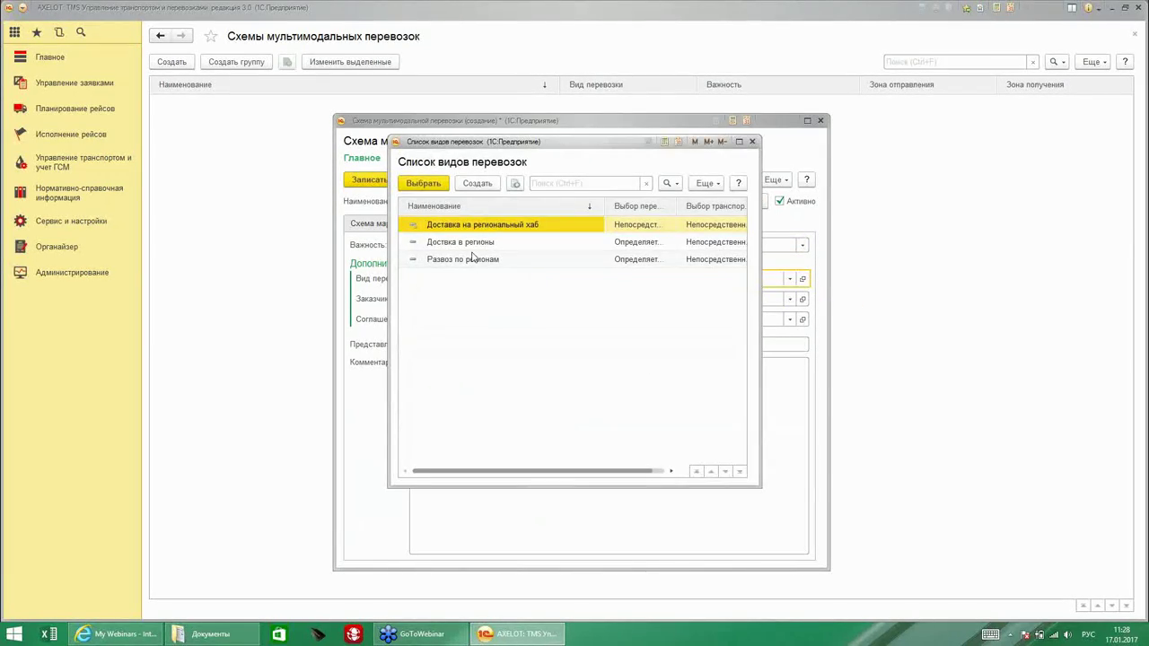
pyautogui.click(475, 251)
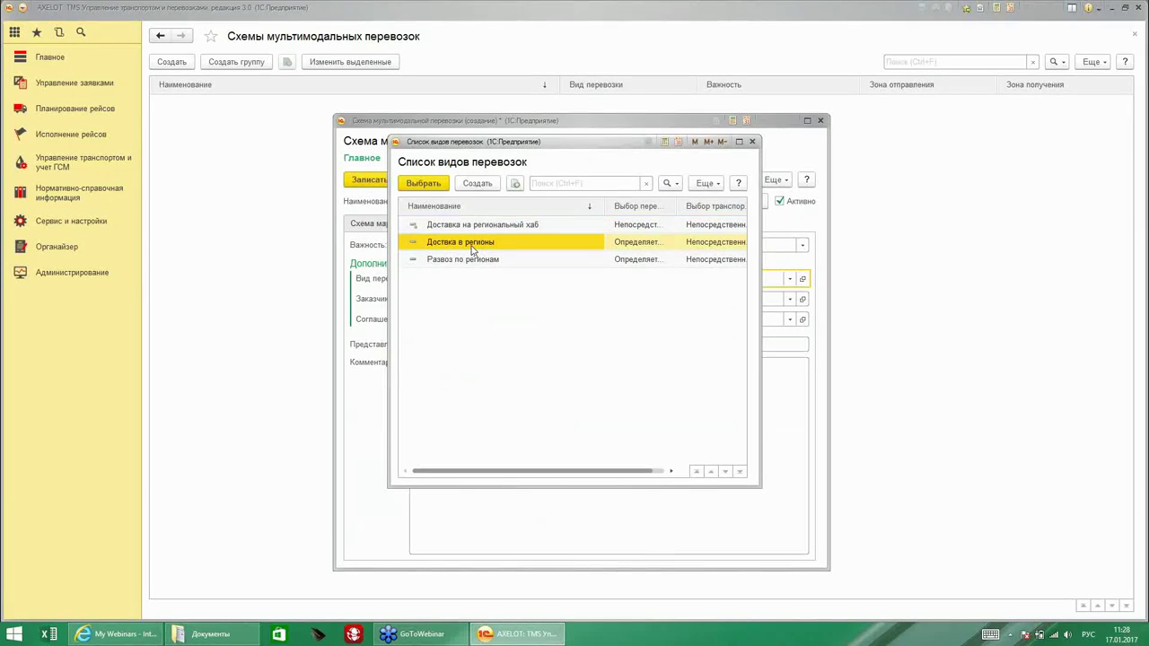
pyautogui.doubleClick(472, 251)
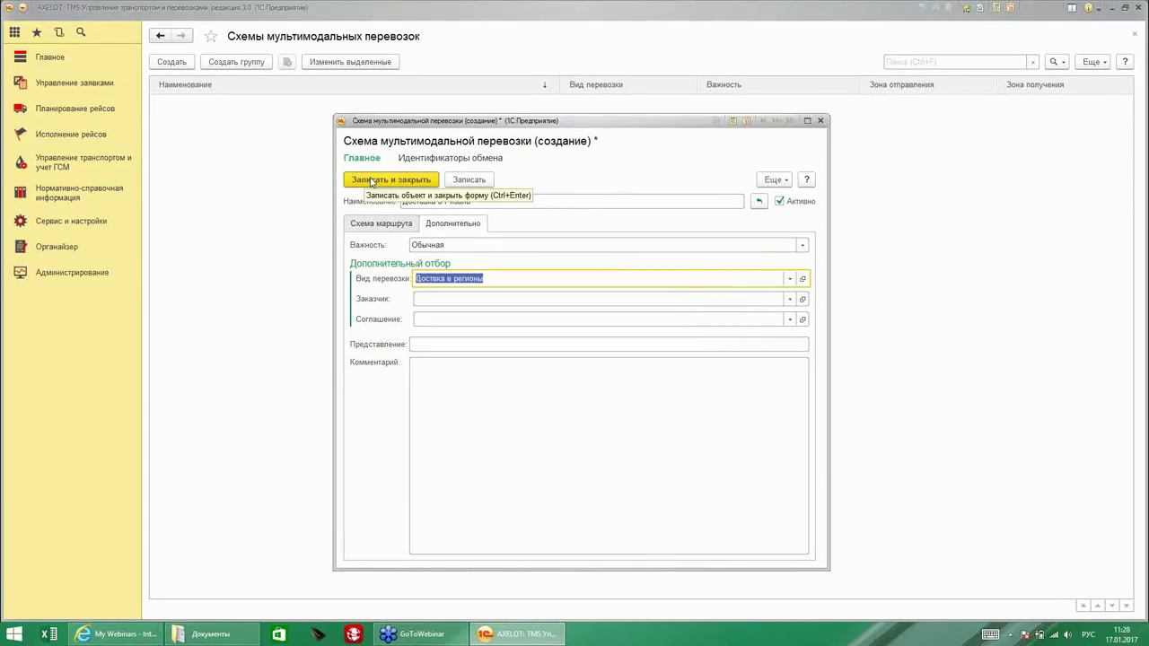
pyautogui.click(370, 181)
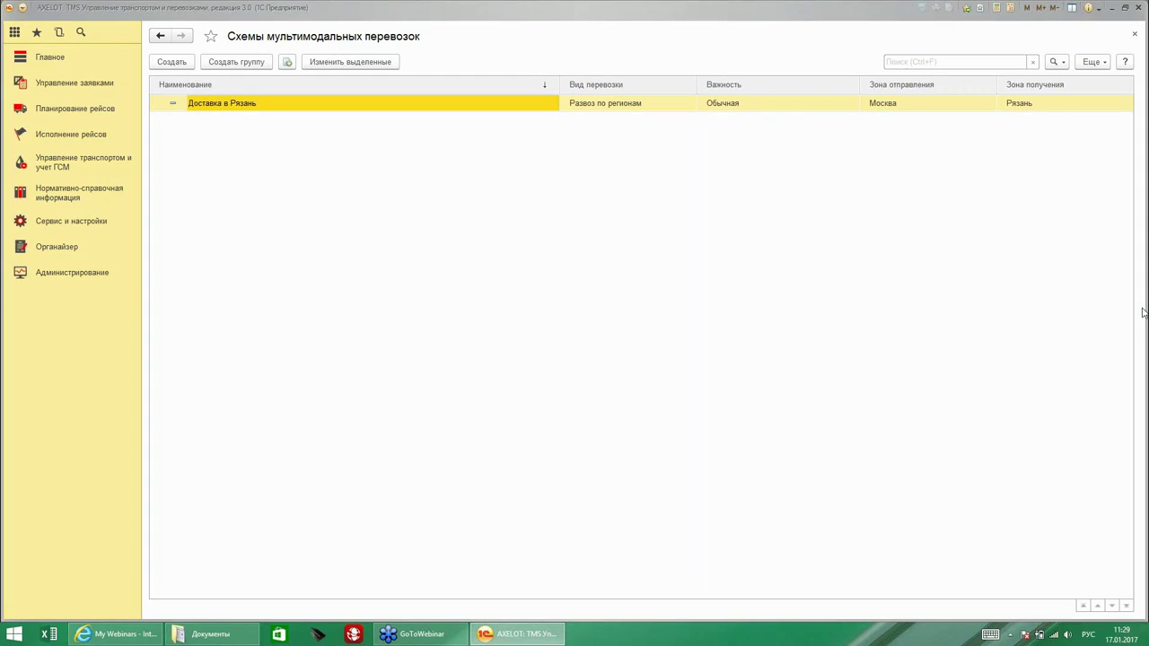
# Create a new cargo type 'Короб' with cargo kind Груз.
pyautogui.click(85, 224)
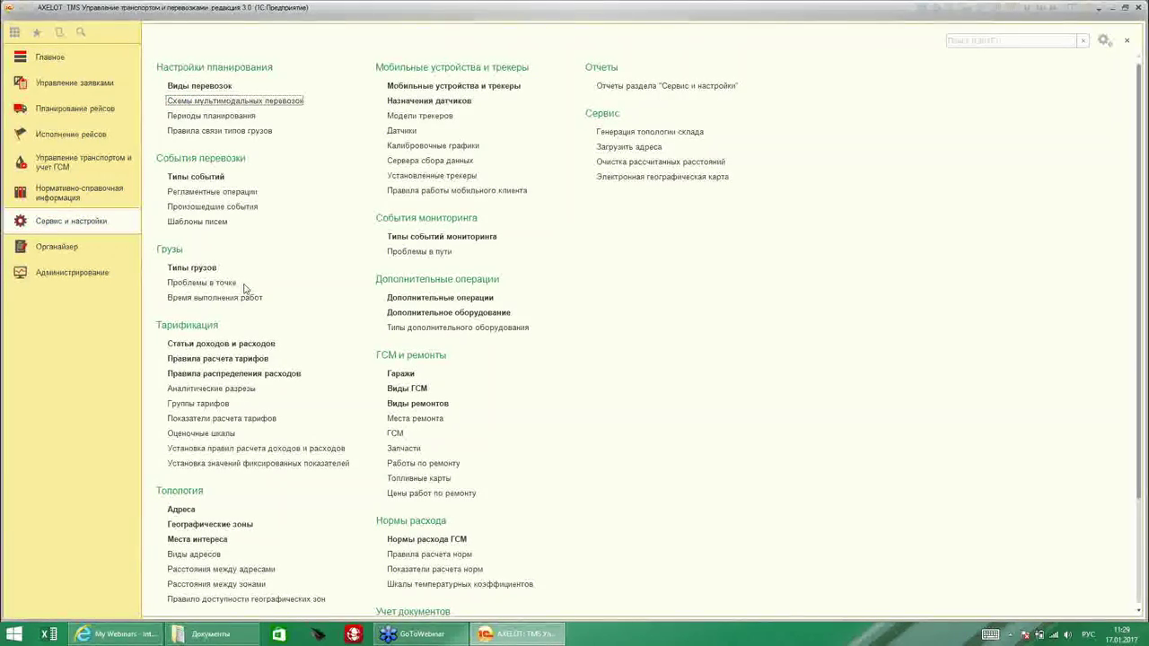
pyautogui.click(203, 271)
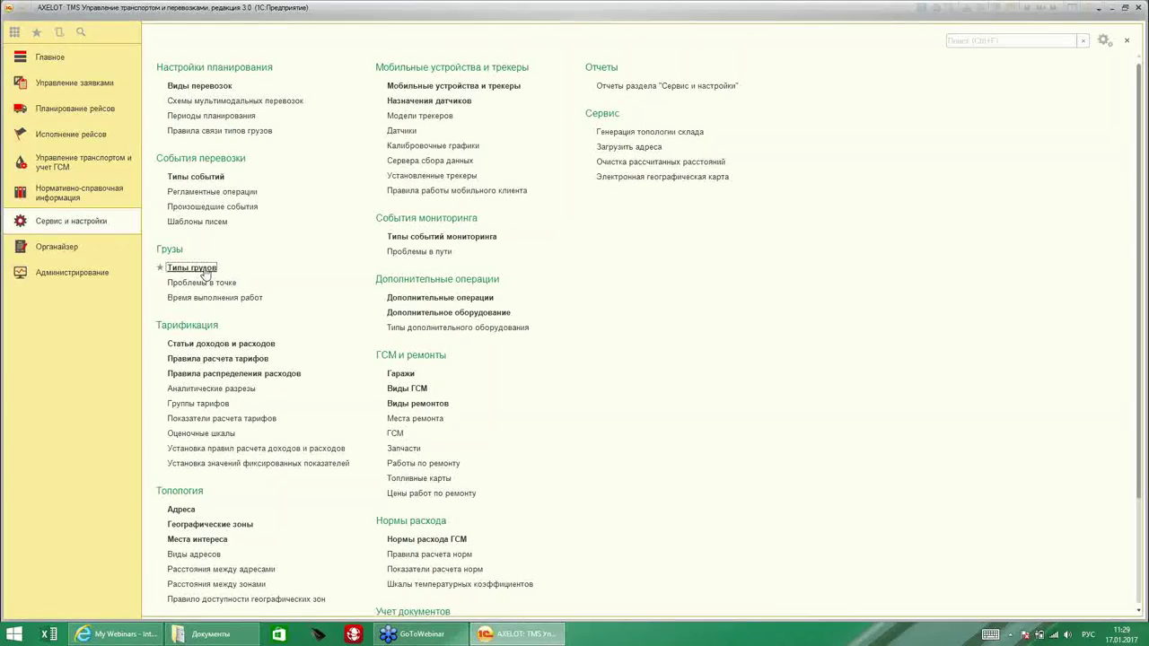
pyautogui.click(171, 62)
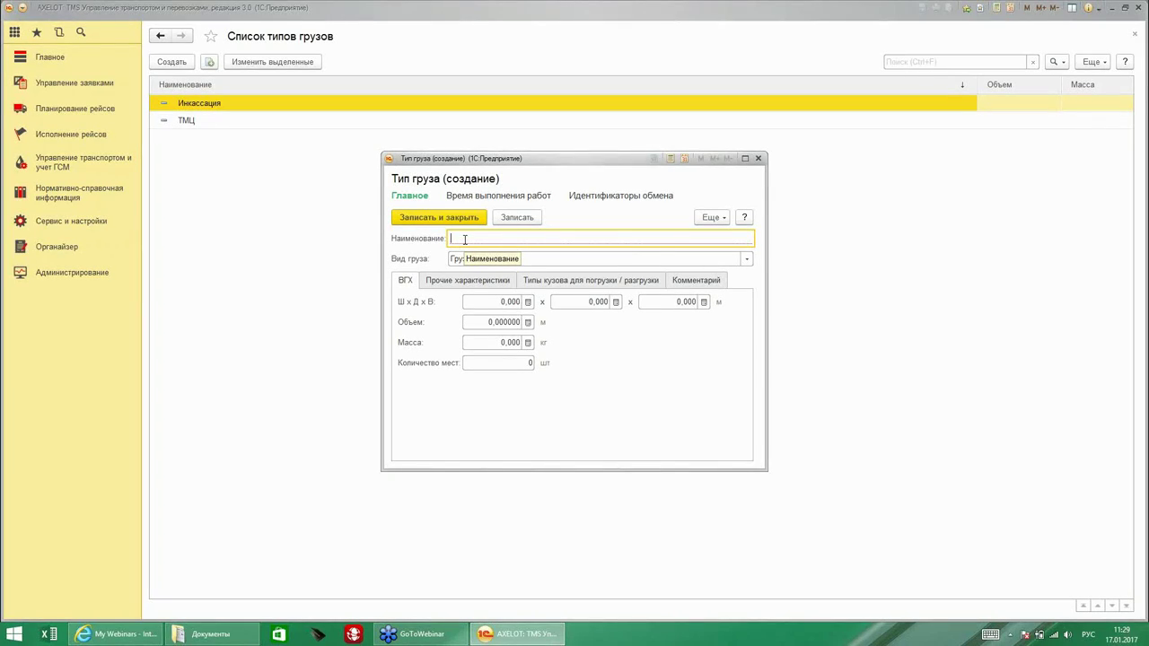
pyautogui.write('Короб')
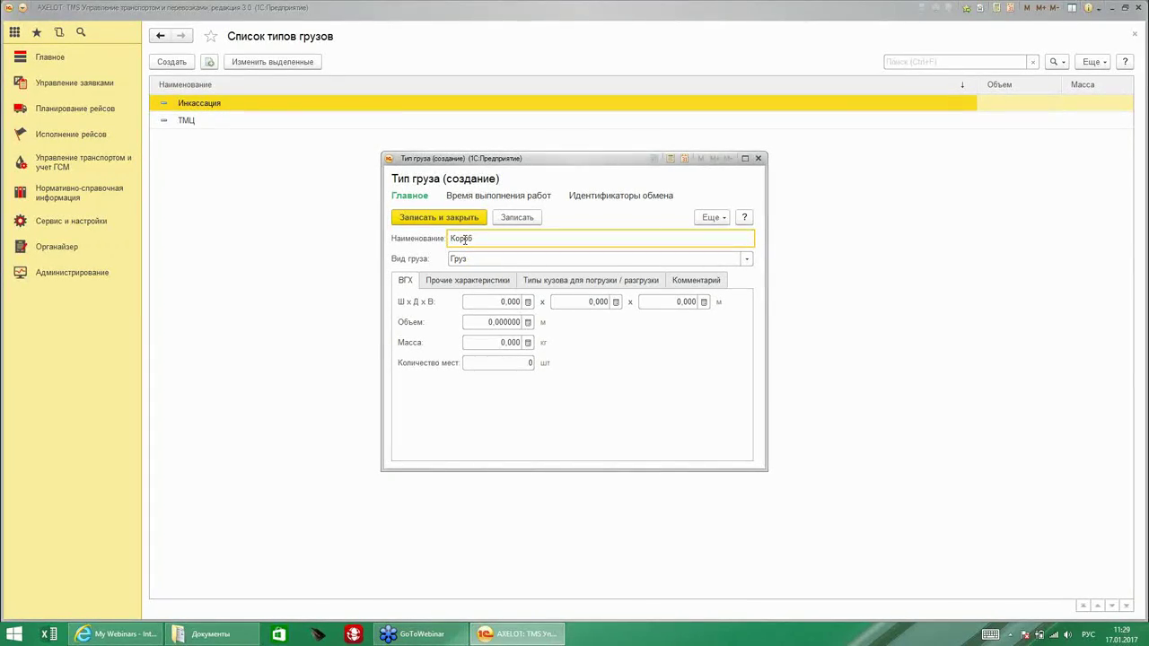
pyautogui.click(499, 263)
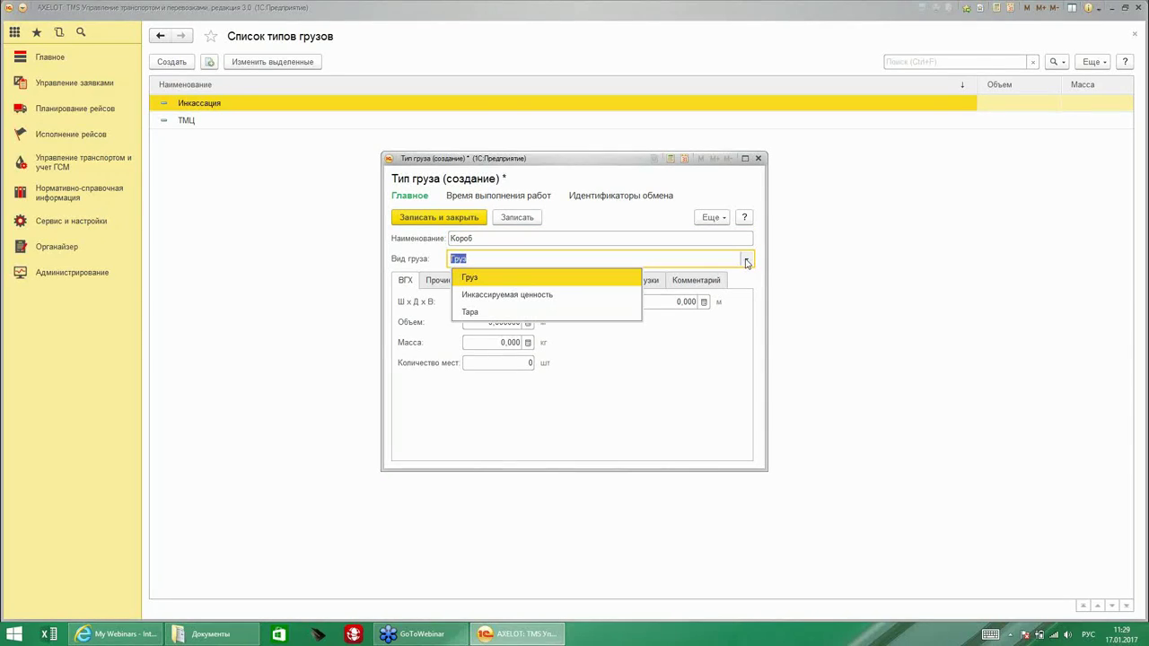
pyautogui.click(488, 280)
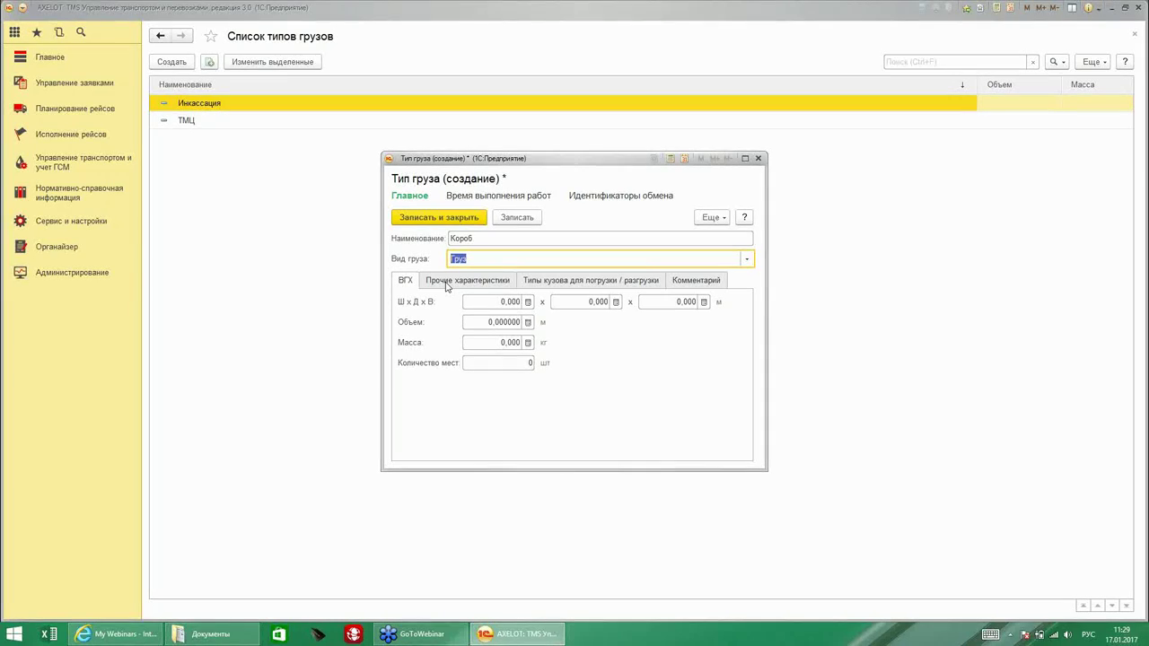
# Set the cargo's temperature regime to Стандартный under other characteristics.
pyautogui.click(446, 282)
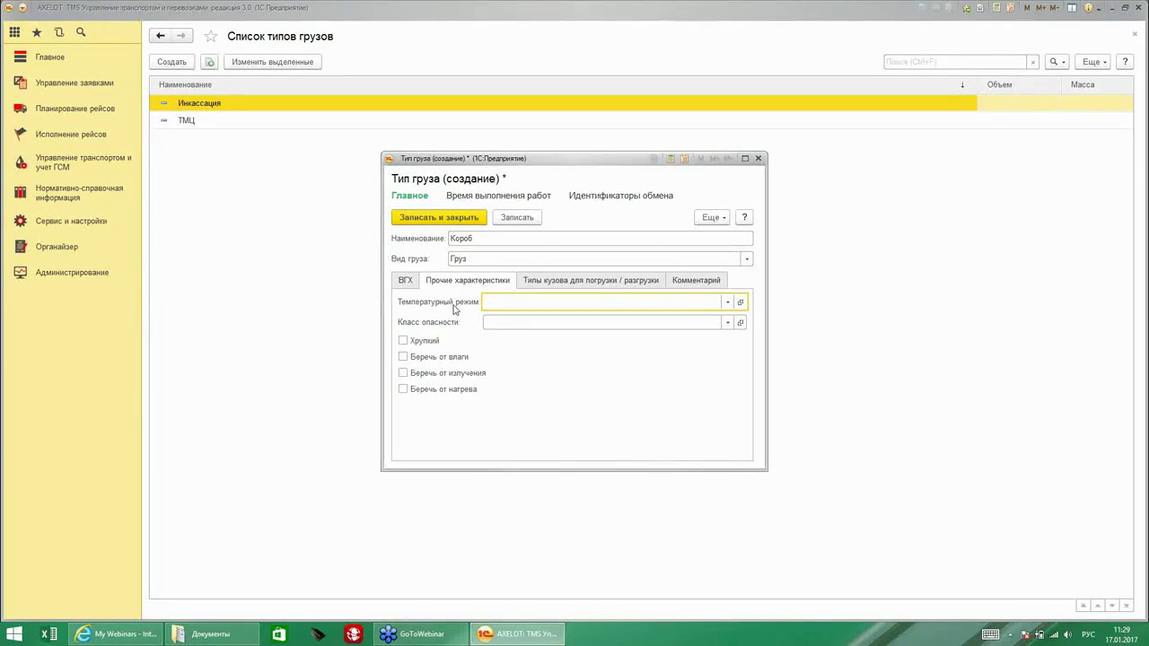
pyautogui.click(726, 304)
pyautogui.press('Down')
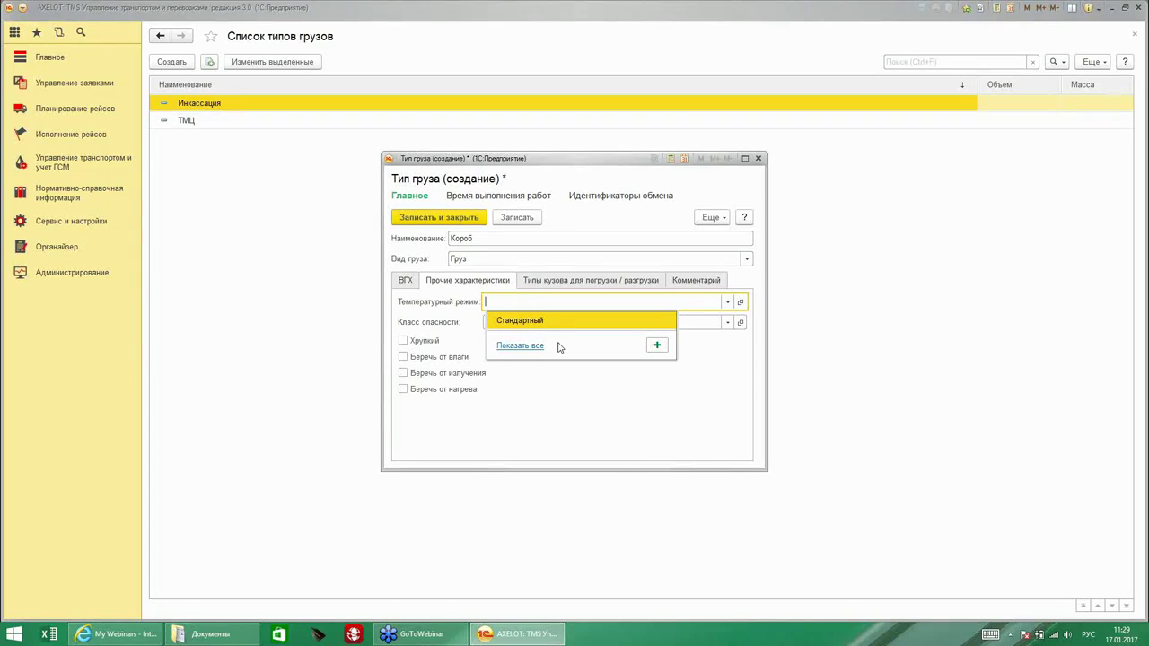
pyautogui.click(520, 323)
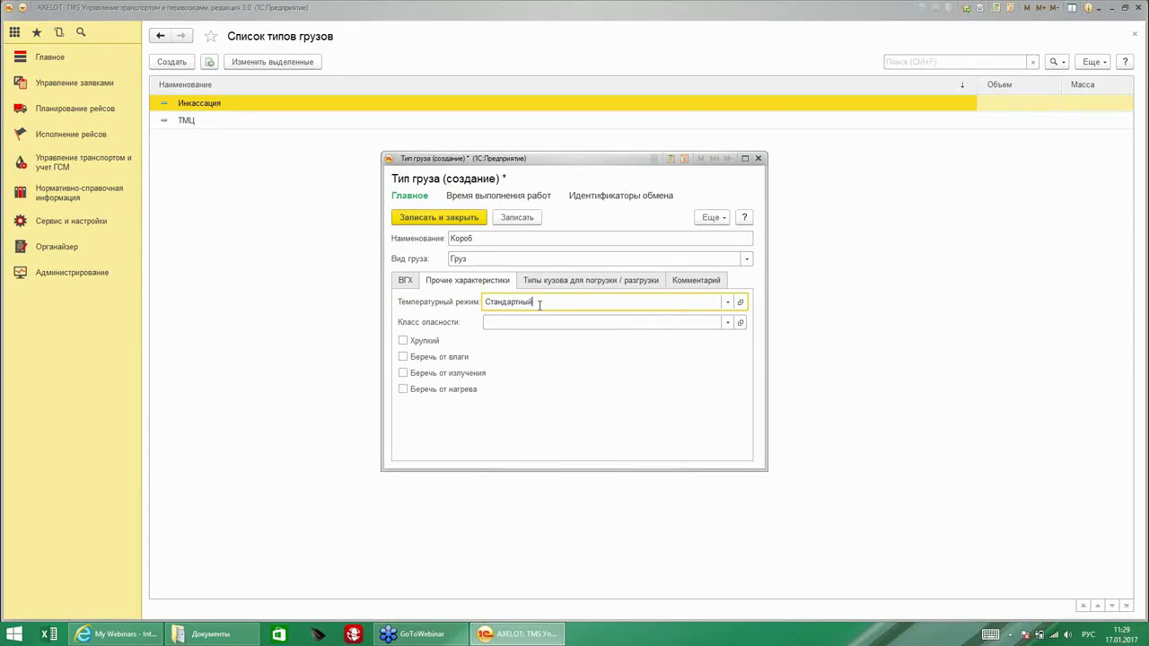
pyautogui.click(729, 303)
pyautogui.click(664, 347)
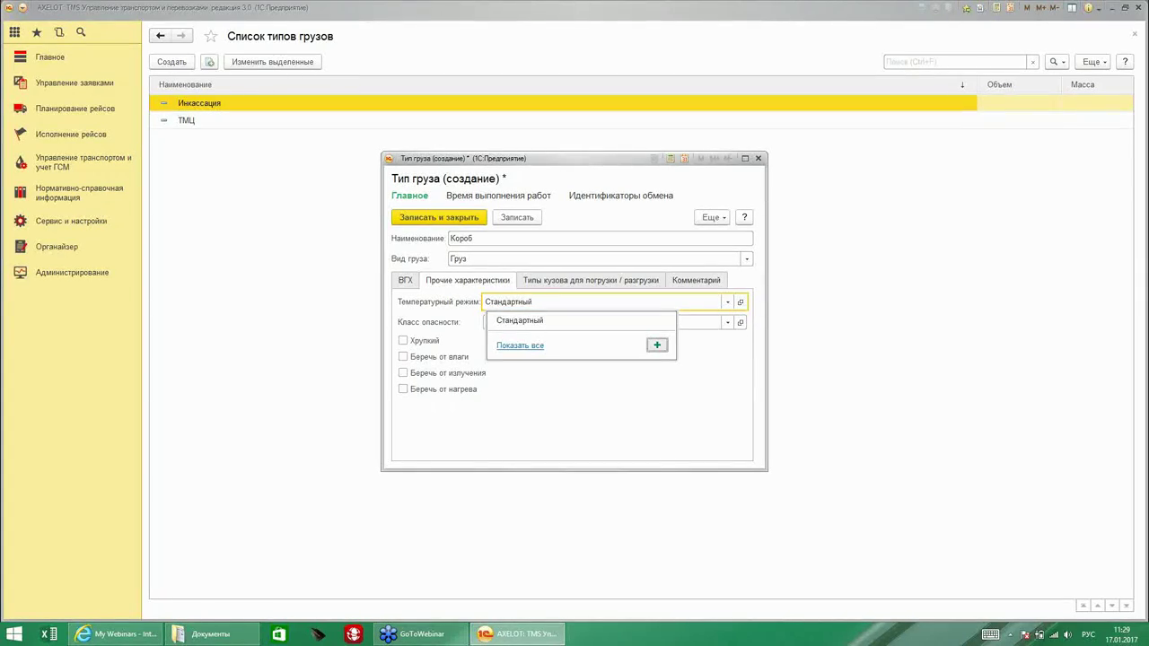
# Define a 10–20 °C regime named 'Стандартный-2' and save it for Короб.
pyautogui.click(475, 326)
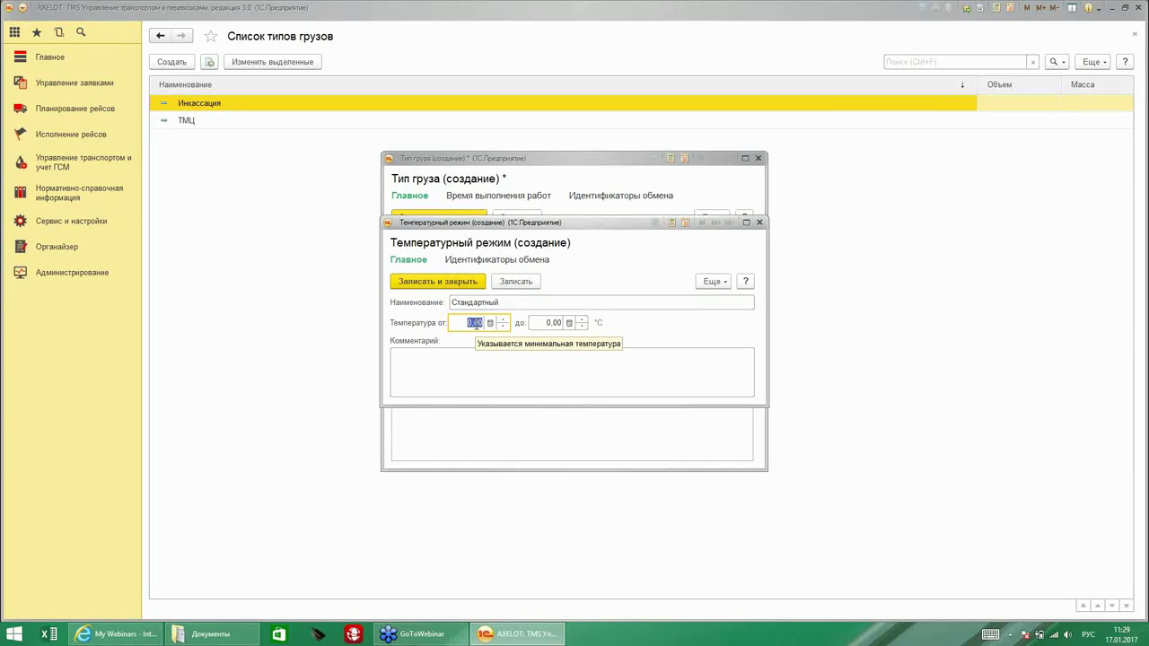
pyautogui.write('10')
pyautogui.click(544, 326)
pyautogui.write('20')
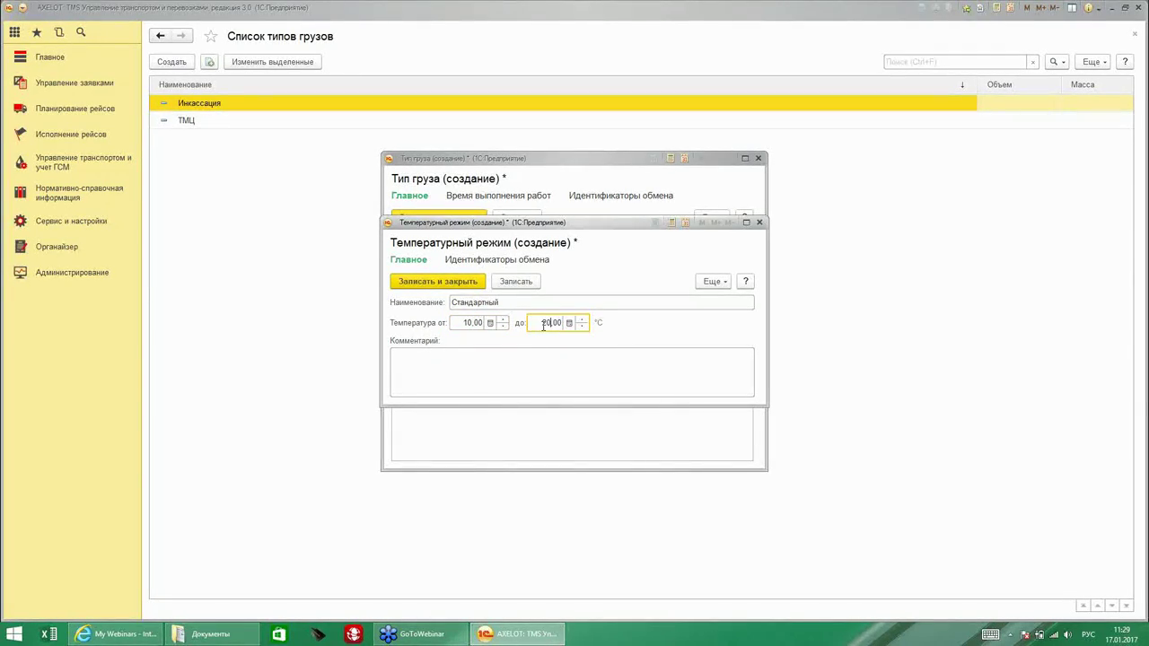
pyautogui.click(492, 303)
pyautogui.click(499, 303)
pyautogui.write('-2')
pyautogui.click(438, 281)
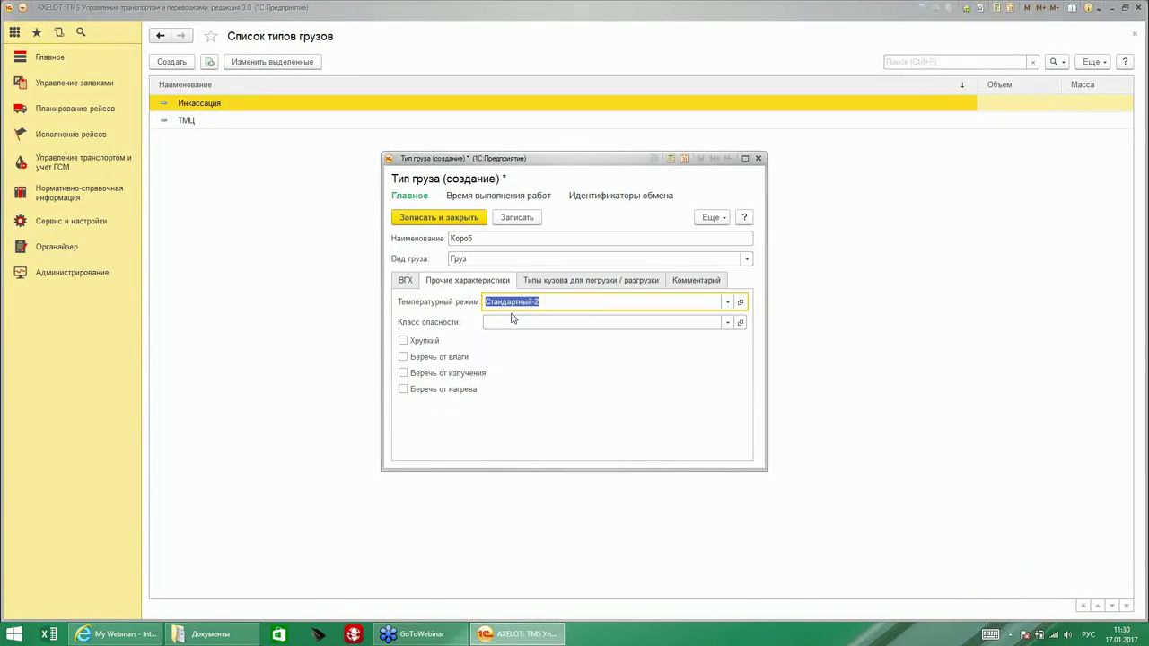
# Check the body types and comment tabs, save Короб, and go back to Сервис и настройки.
pyautogui.click(549, 283)
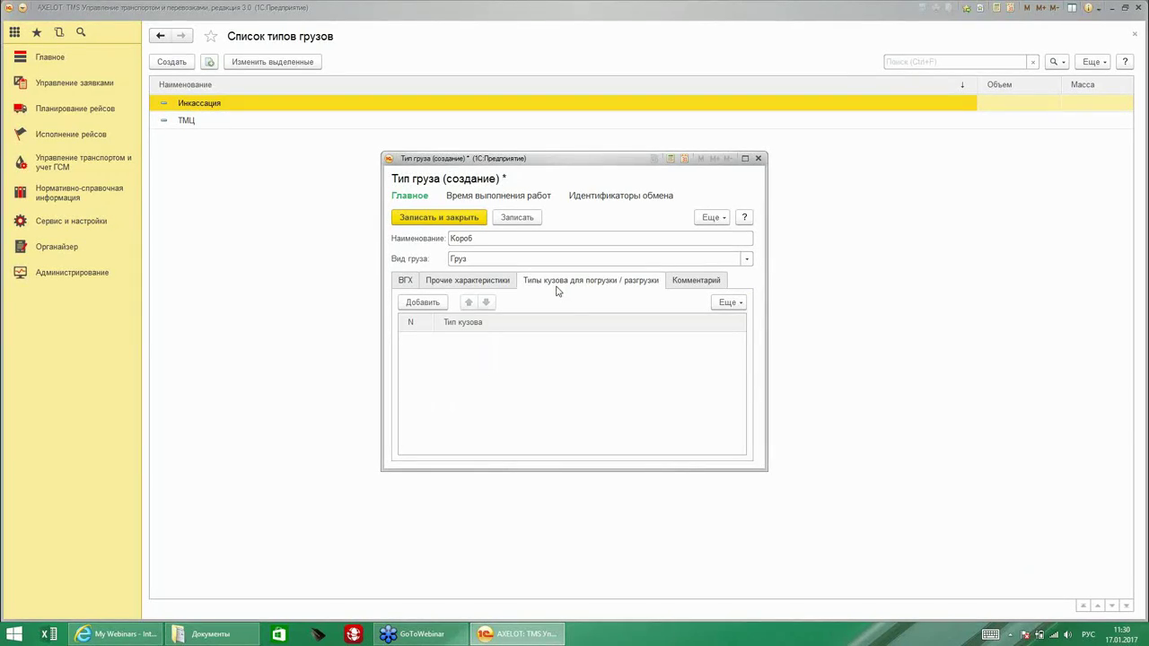
pyautogui.click(703, 281)
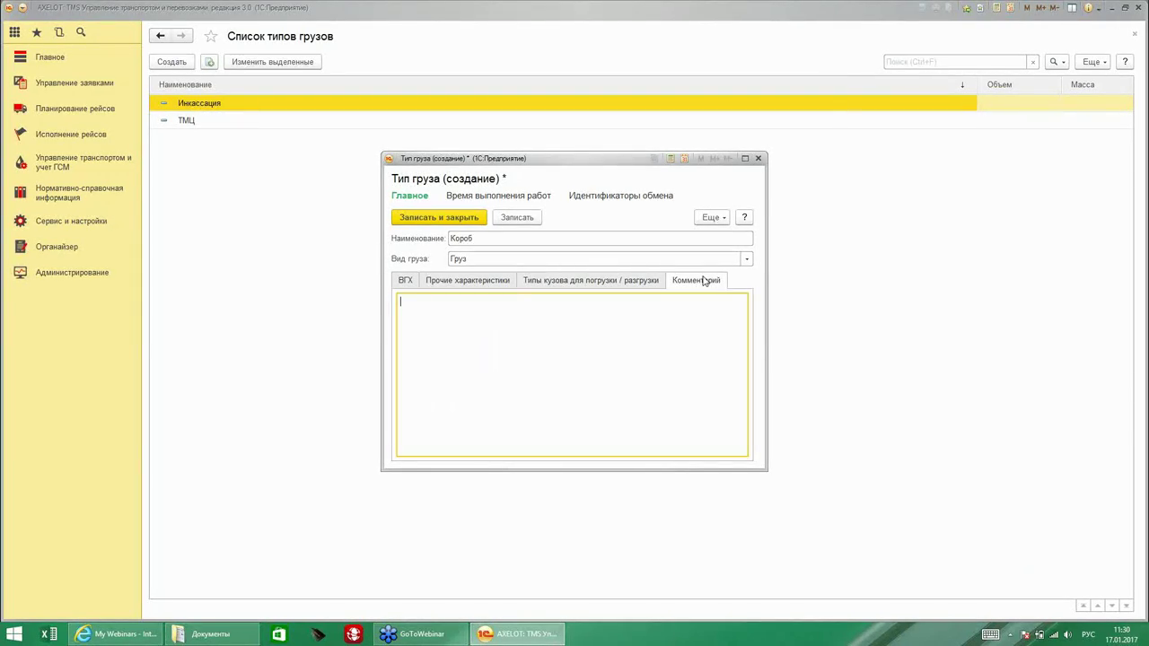
pyautogui.click(451, 219)
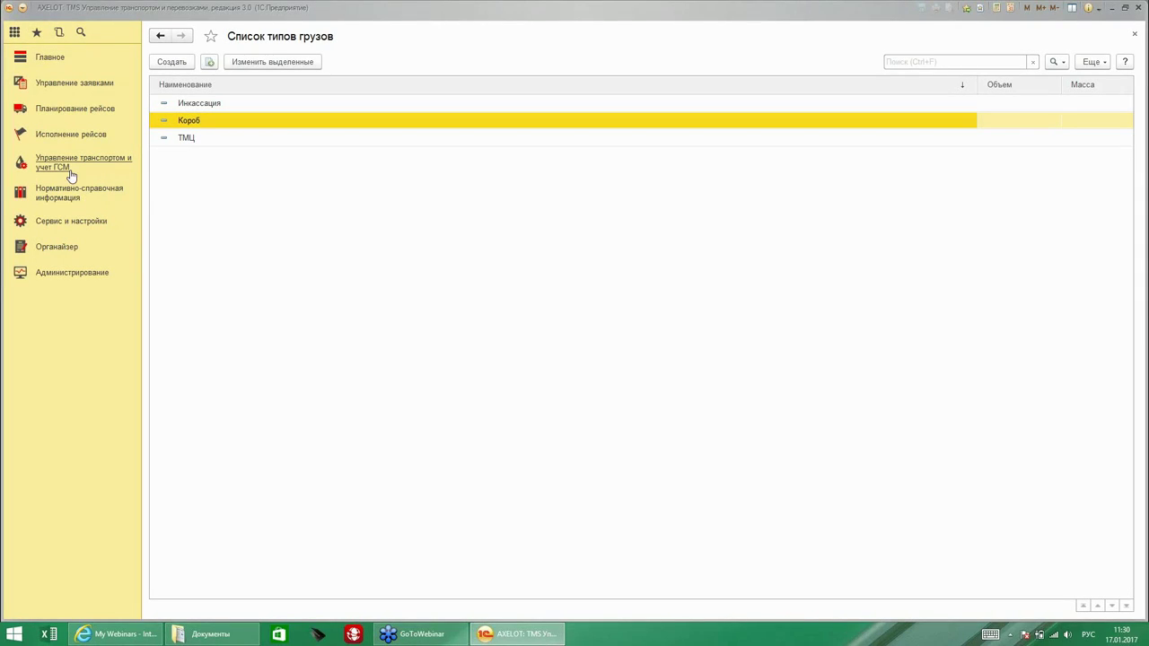
pyautogui.click(79, 225)
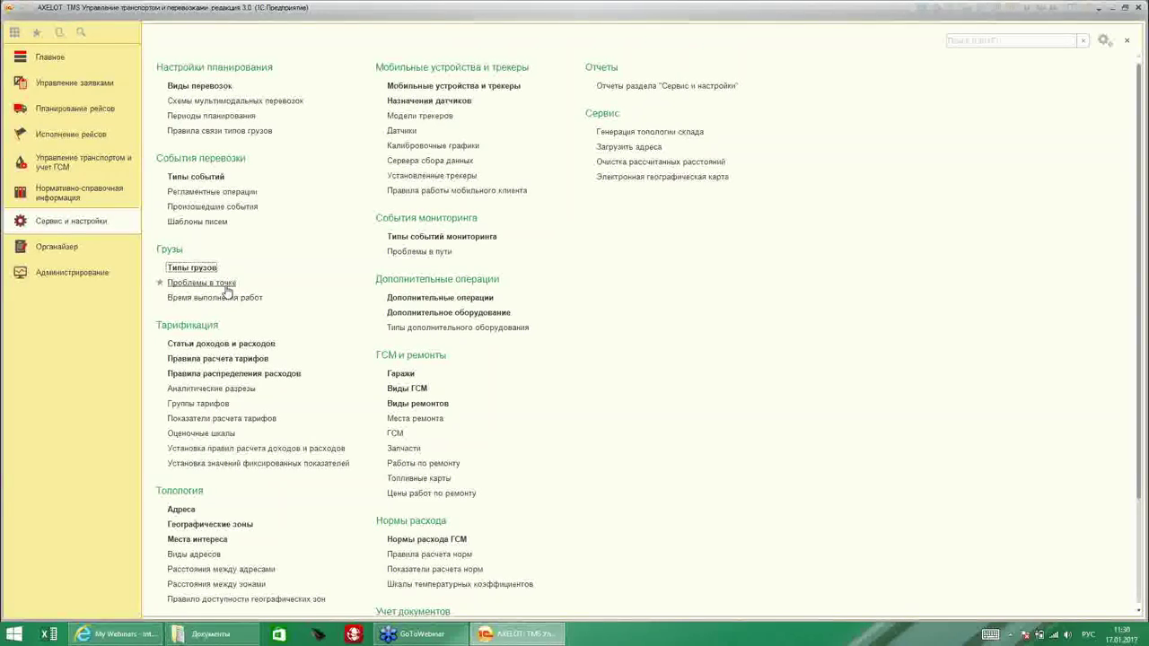
# Open the Проблемы в точке list (holding «Не поместился в ТС») and start a new entry.
pyautogui.click(219, 284)
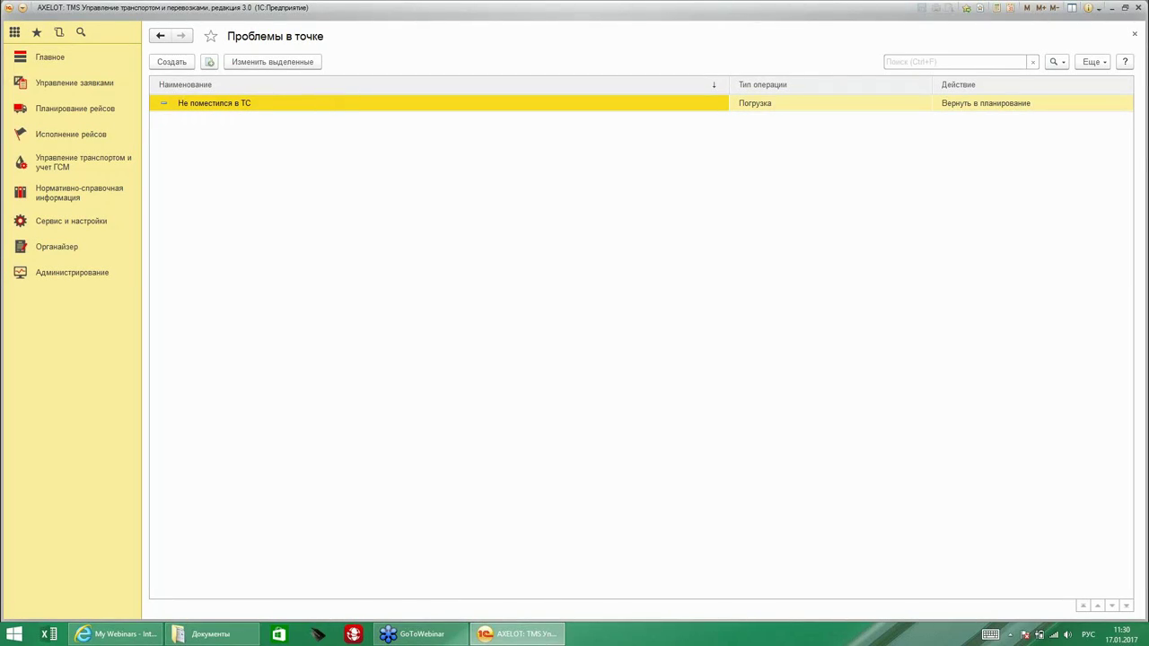
pyautogui.click(170, 64)
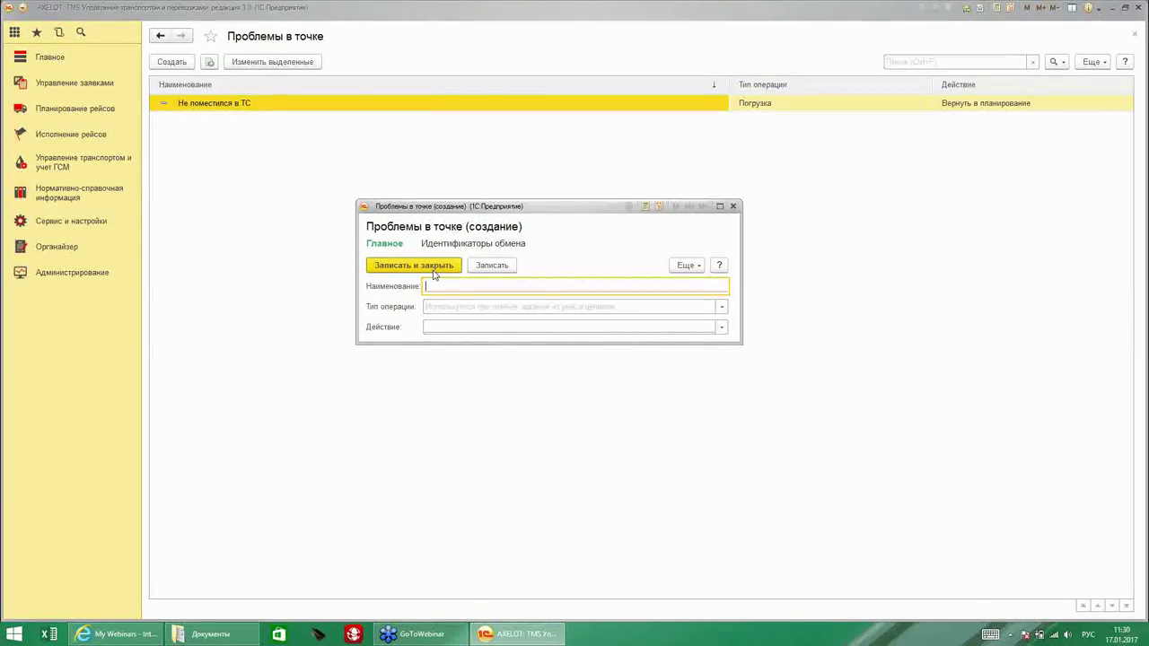
# Save point problem 'Клиент отказался от груза' with operation type Разгрузка and a follow-up action.
pyautogui.write('Клиент отказался от груза')
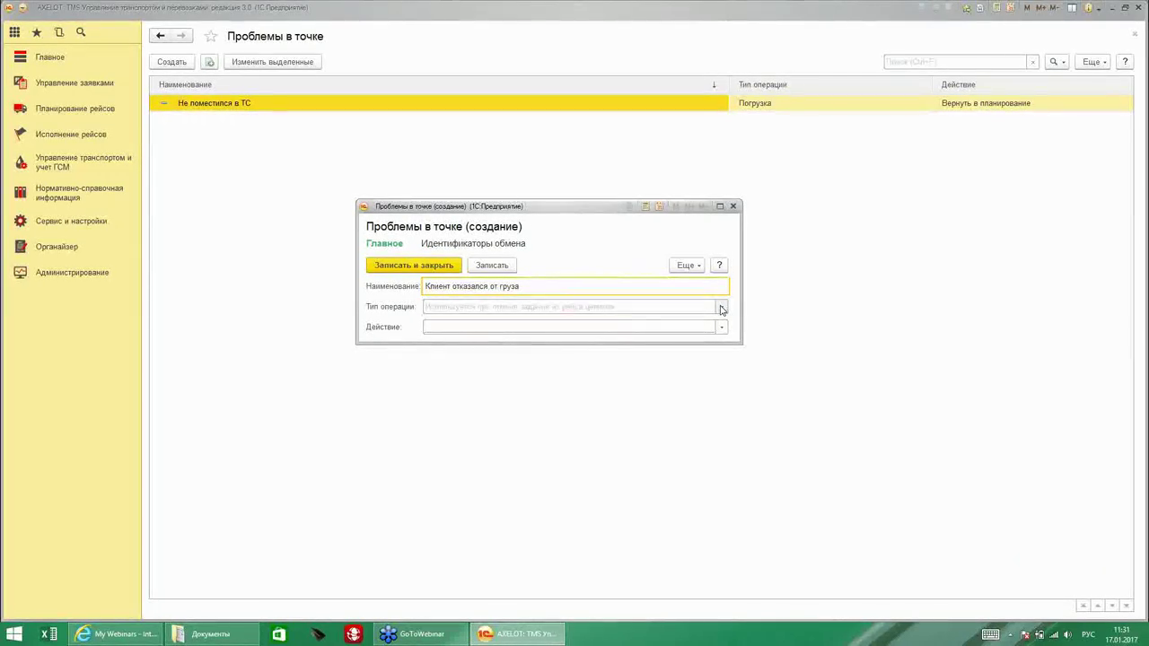
pyautogui.click(721, 308)
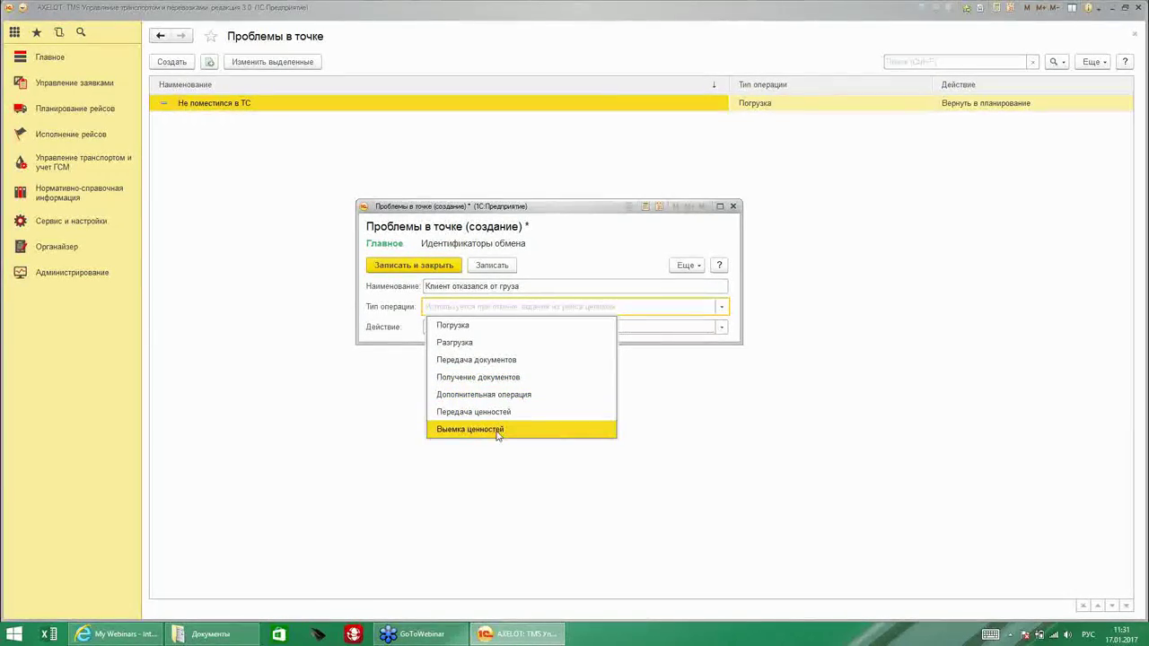
pyautogui.click(459, 342)
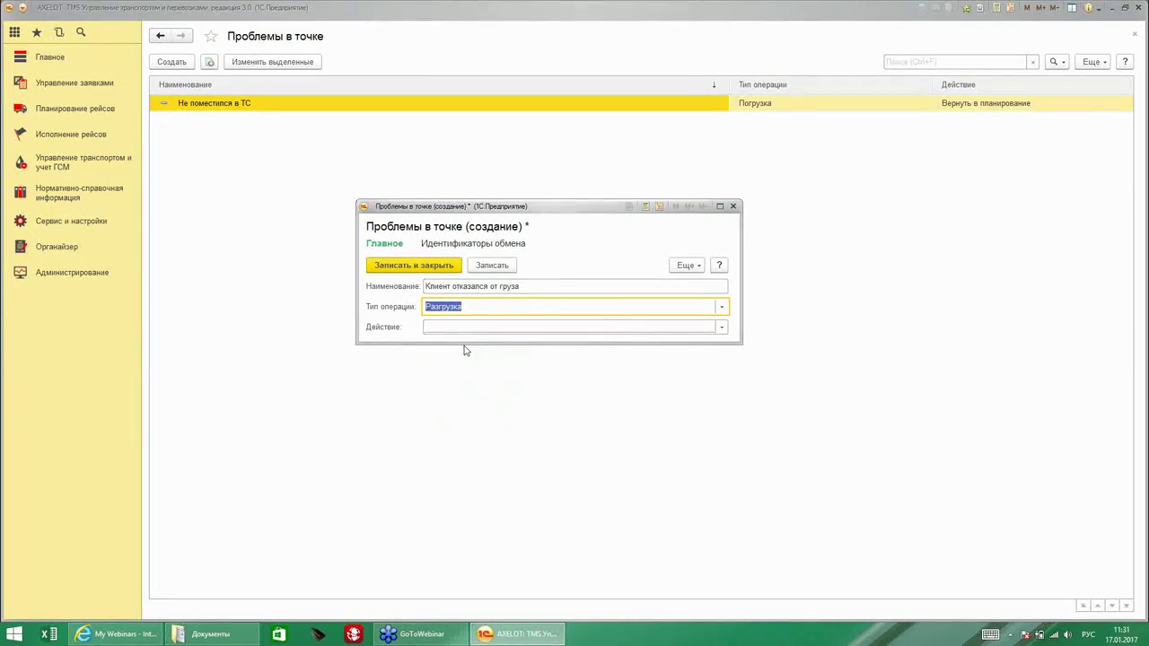
pyautogui.click(443, 326)
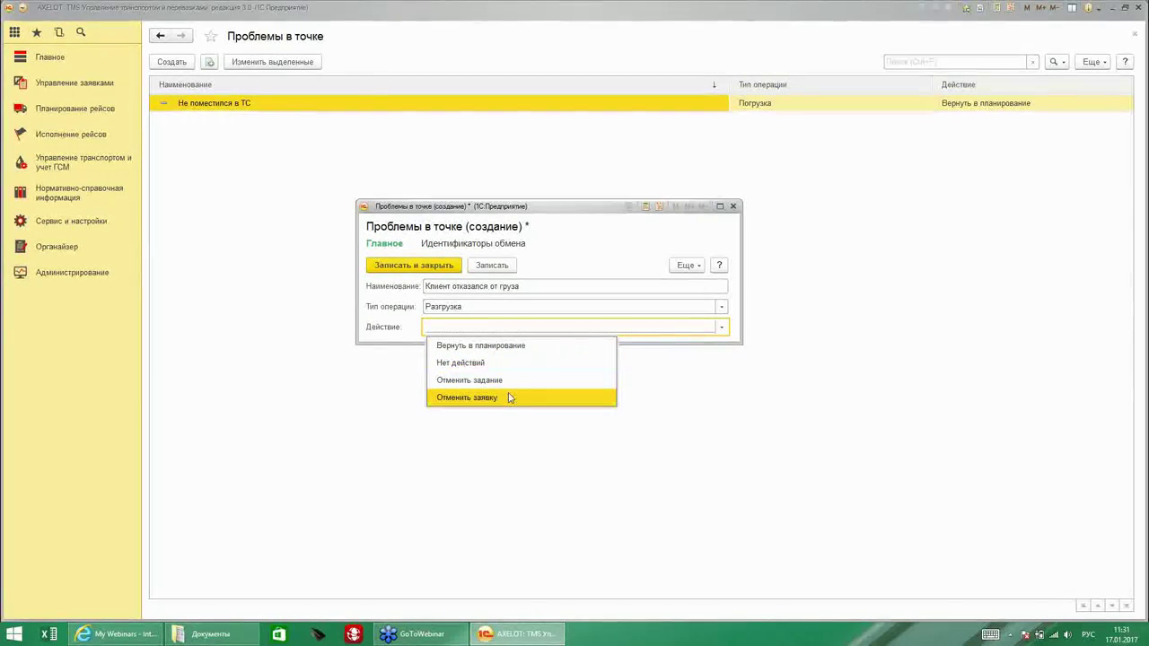
pyautogui.click(473, 350)
pyautogui.click(410, 264)
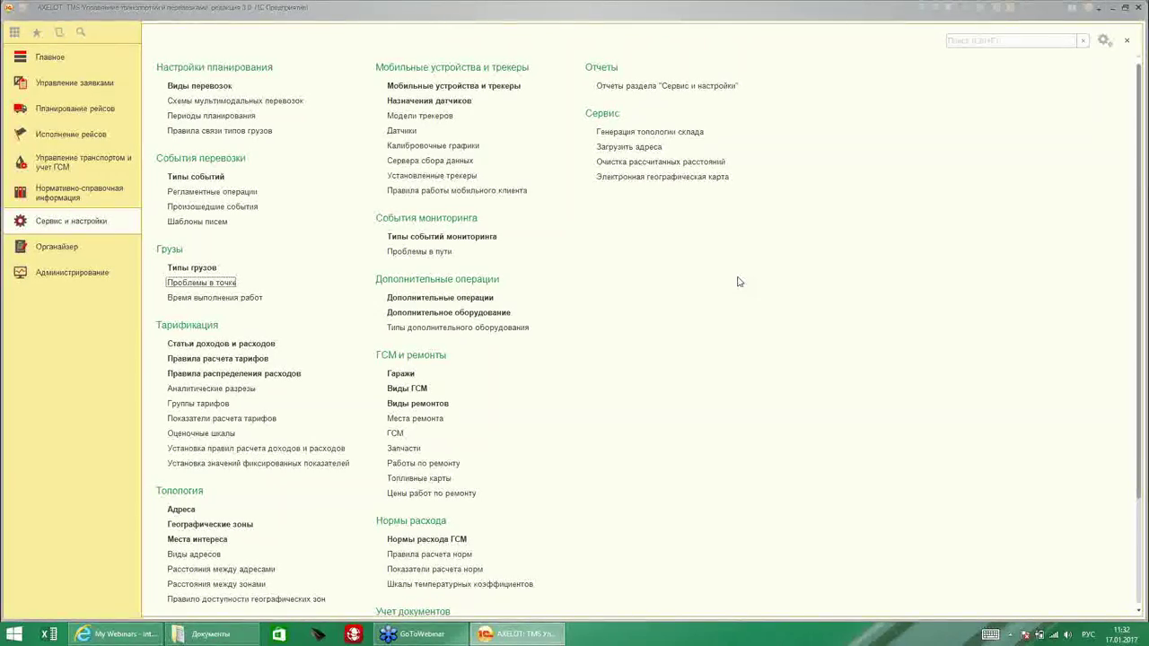
# Create a new geographic zone under Россия named 'Санкт-Петербург' with a capital П.
pyautogui.click(210, 526)
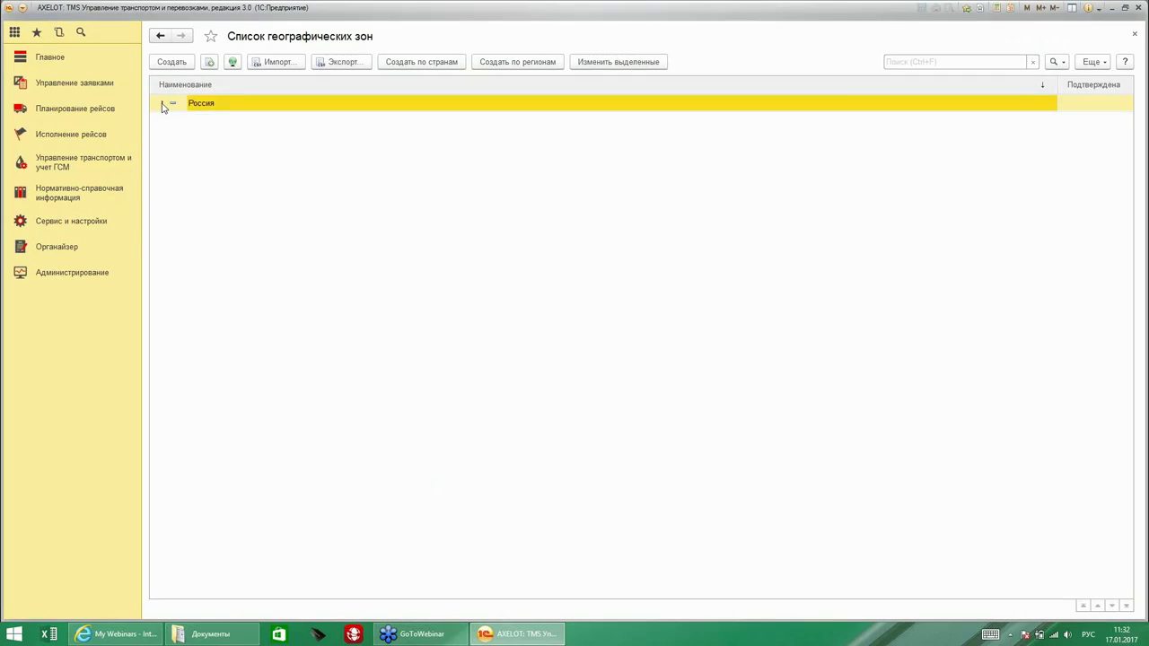
pyautogui.click(162, 104)
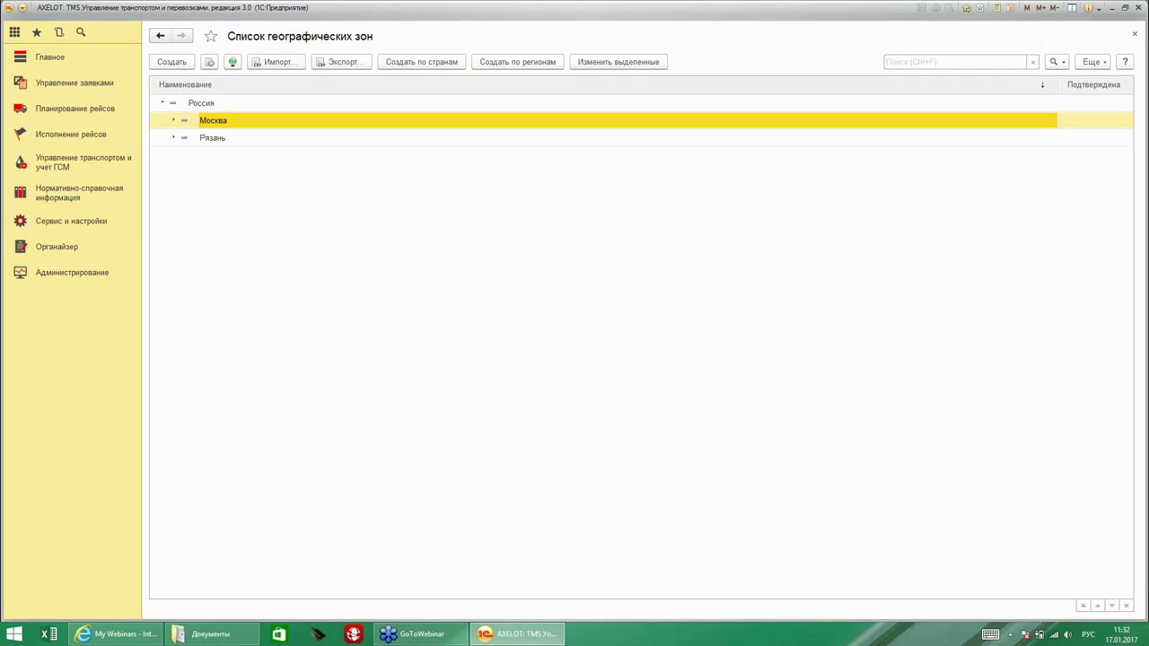
pyautogui.click(171, 65)
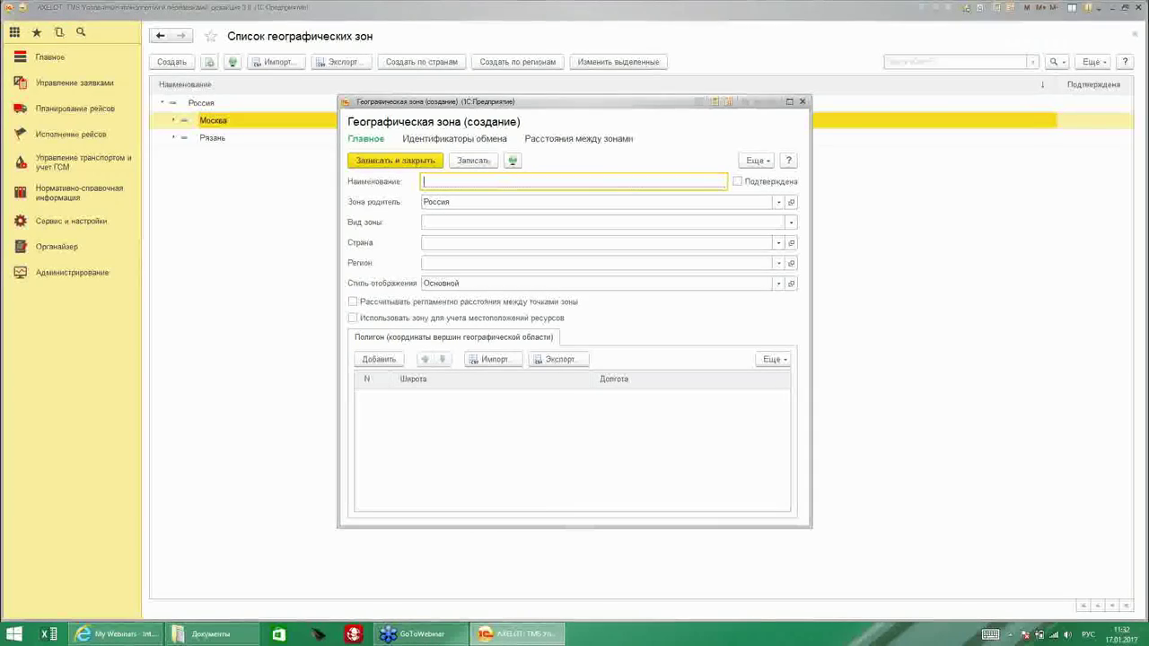
pyautogui.write('Санкт-петербург')
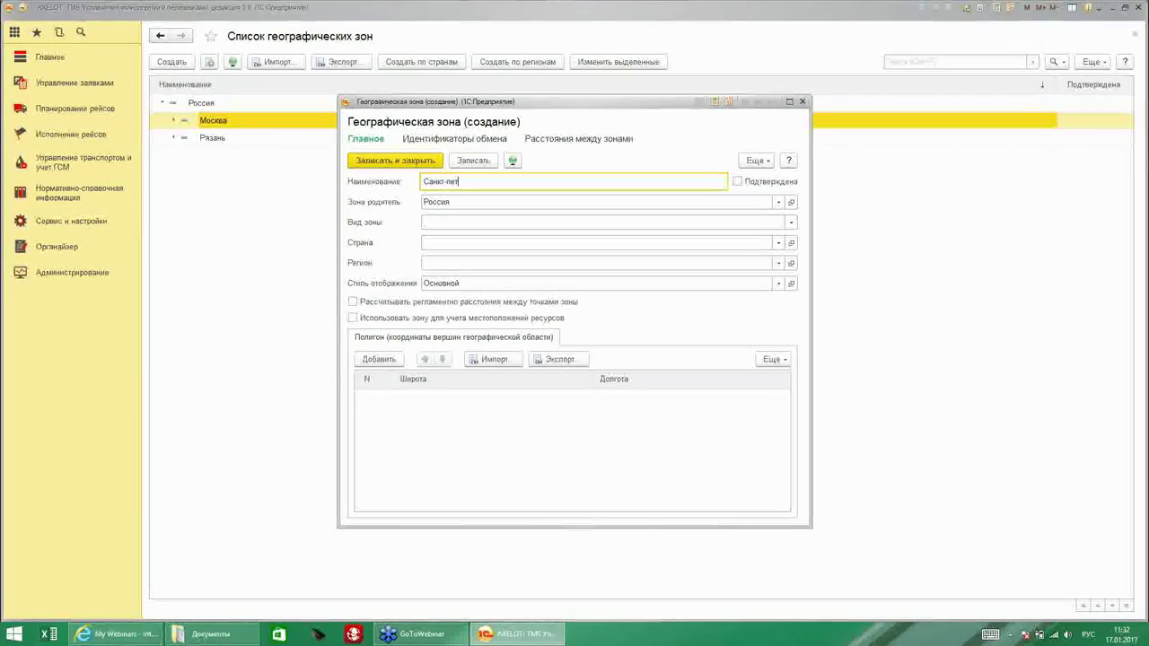
pyautogui.doubleClick(453, 182)
pyautogui.click(453, 183)
pyautogui.press('BackSpace')
pyautogui.write('П')
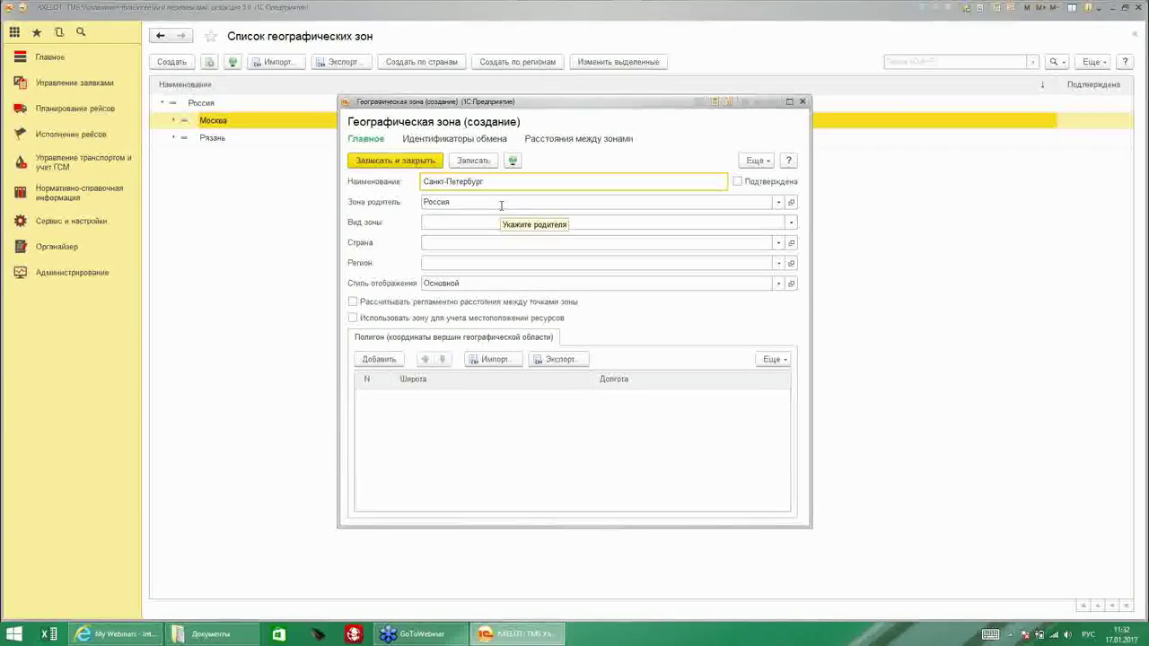
# Set the zone kind to Регион and country to РОССИЯ, then bring up the region list.
pyautogui.click(437, 223)
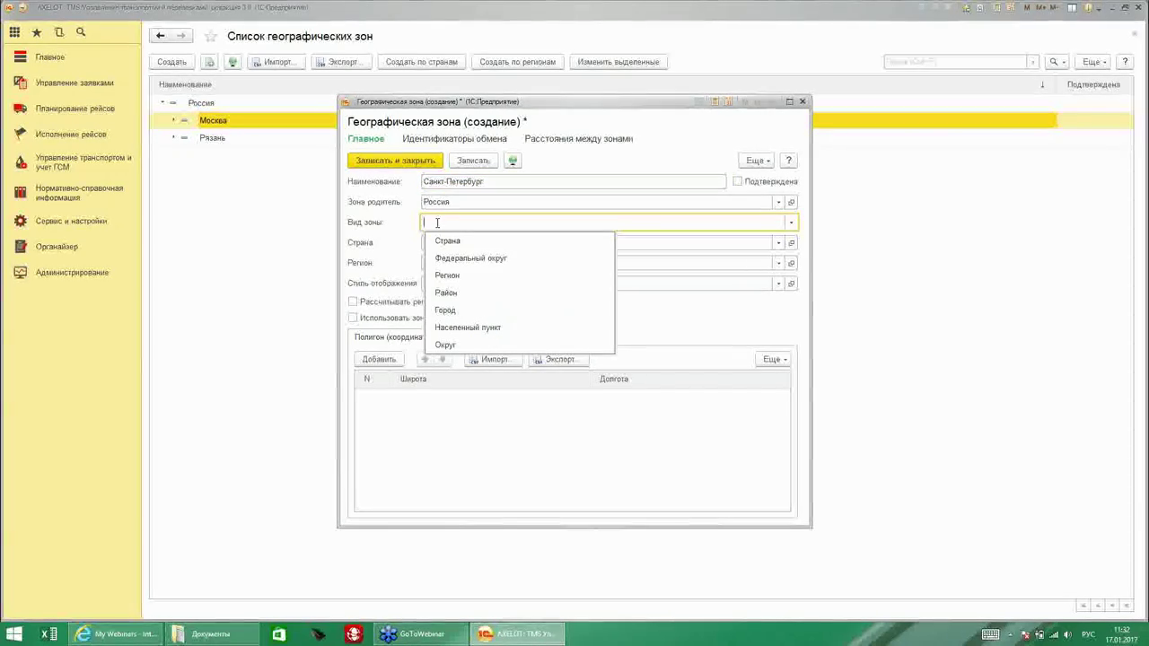
pyautogui.click(466, 275)
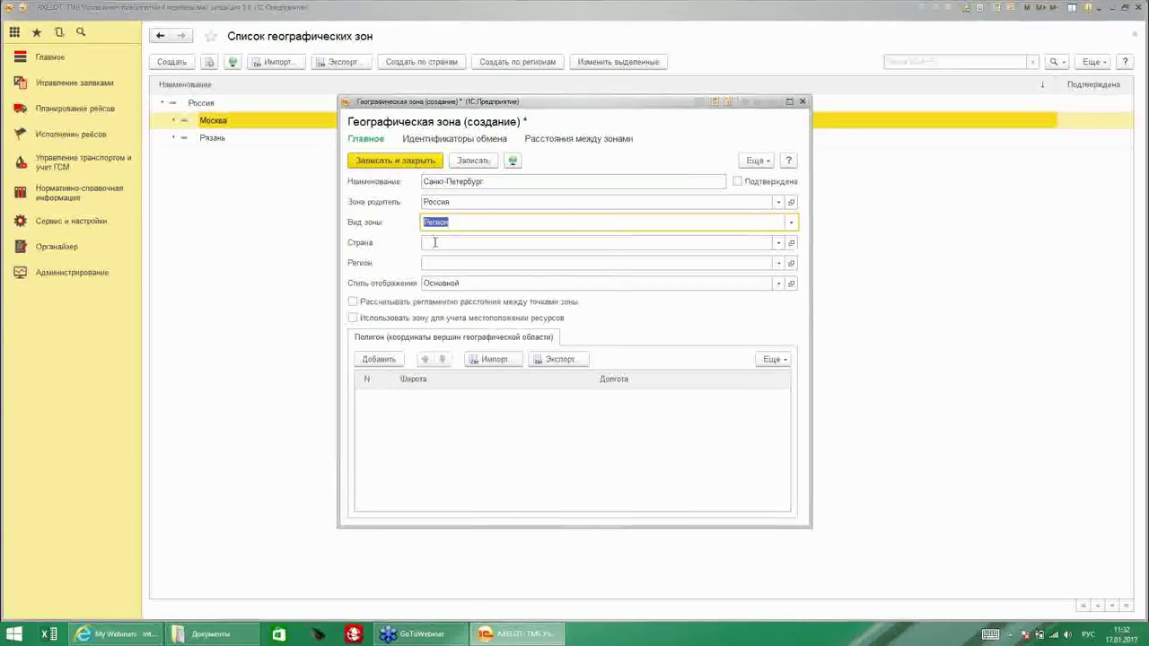
pyautogui.click(435, 243)
pyautogui.click(454, 323)
pyautogui.press('Return')
pyautogui.click(450, 262)
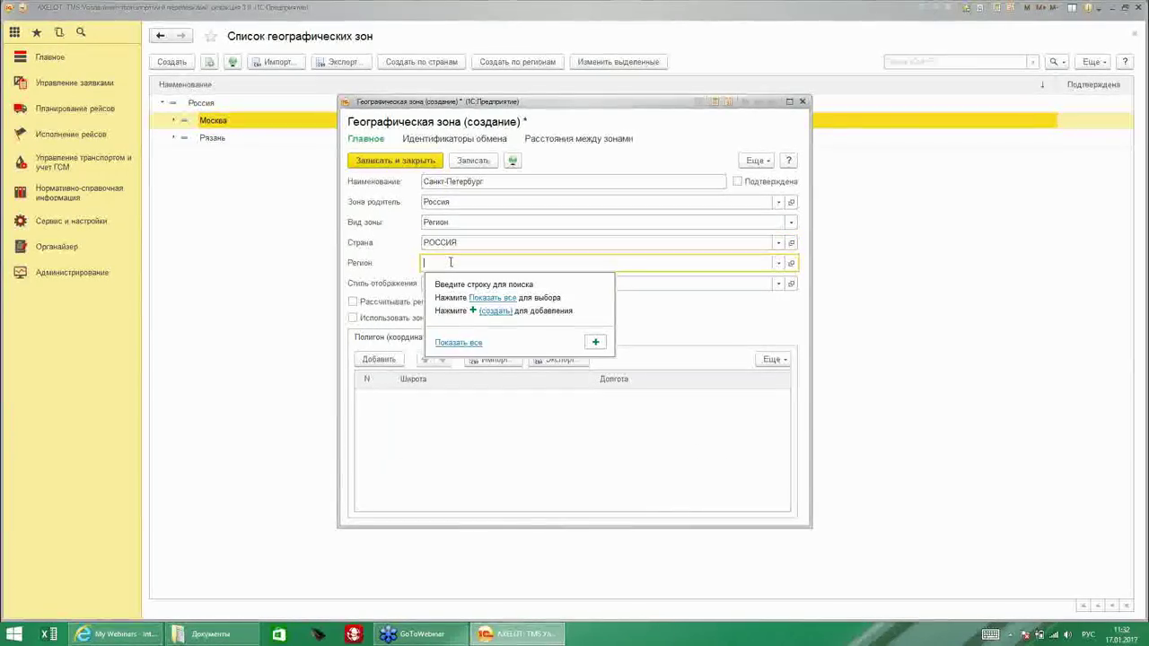
pyautogui.click(458, 342)
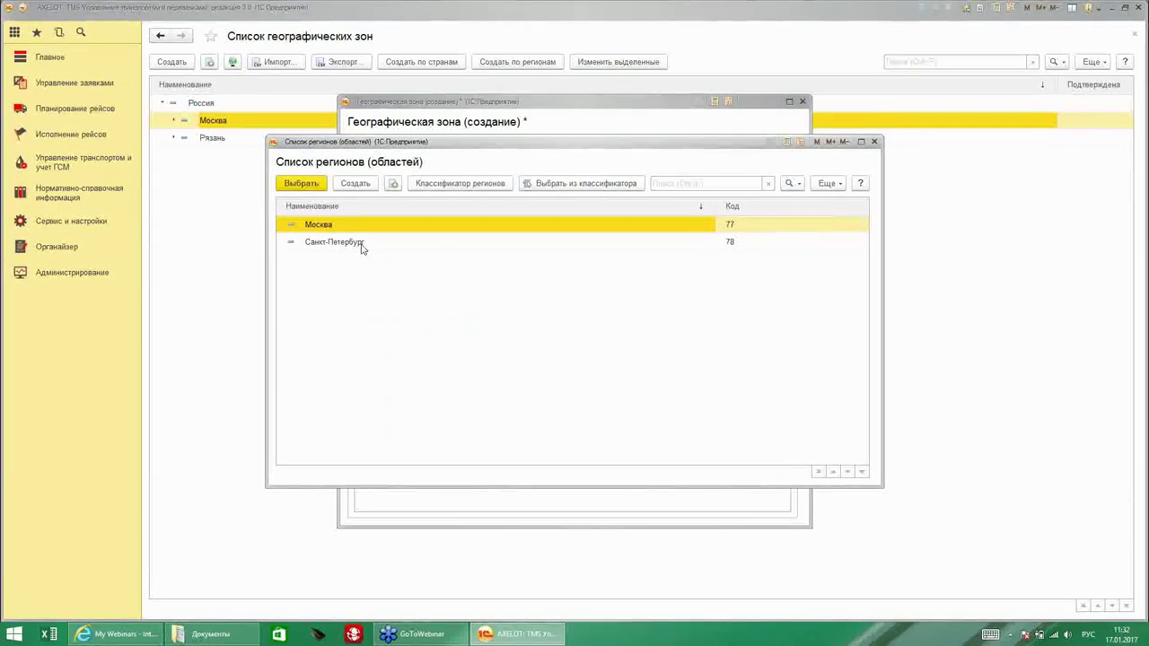
# After browsing the region classifier, choose Санкт-Петербург as the zone's region.
pyautogui.click(459, 183)
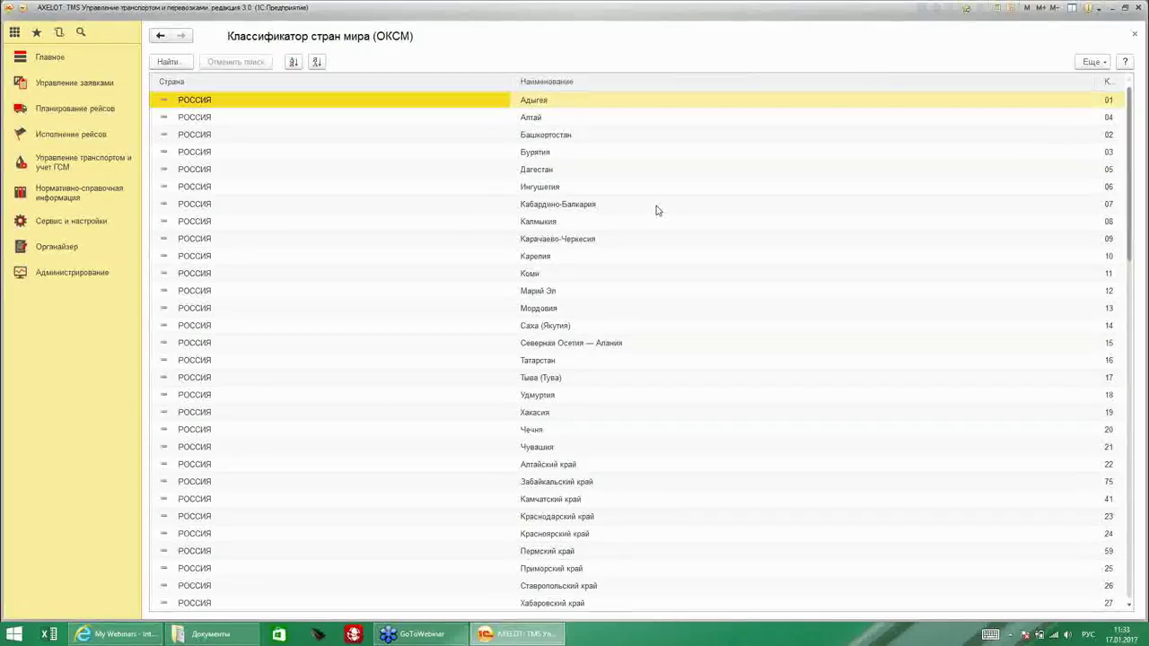
pyautogui.scroll(-9, 603, 298)
pyautogui.scroll(-8, 601, 304)
pyautogui.scroll(12, 975, 177)
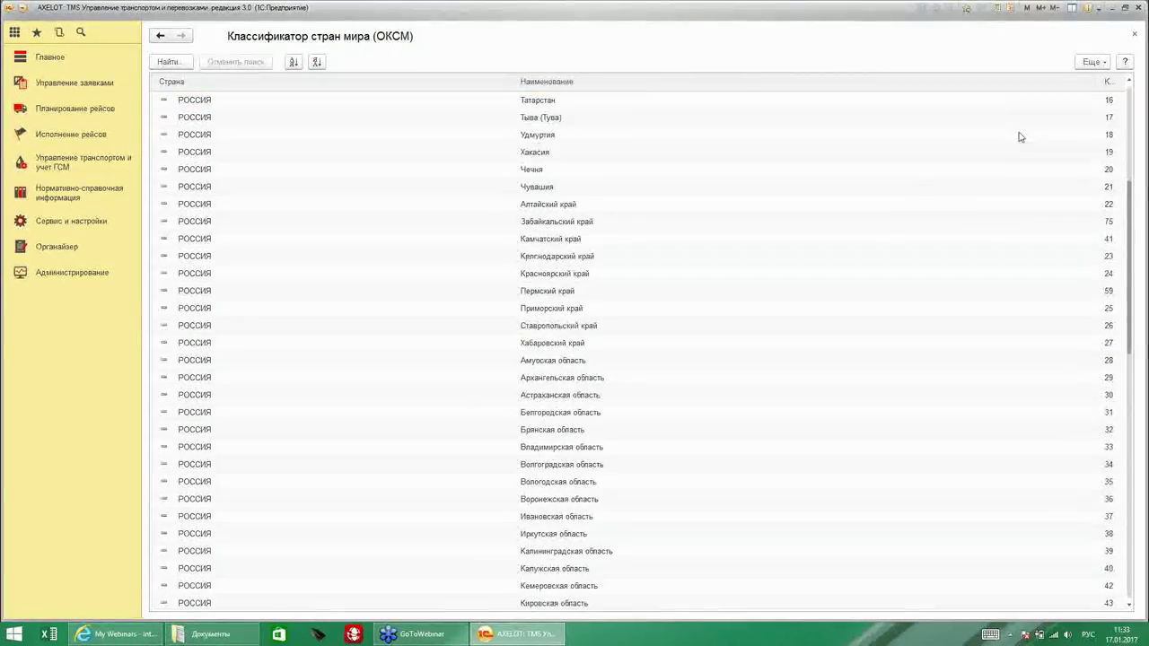
pyautogui.press('Escape')
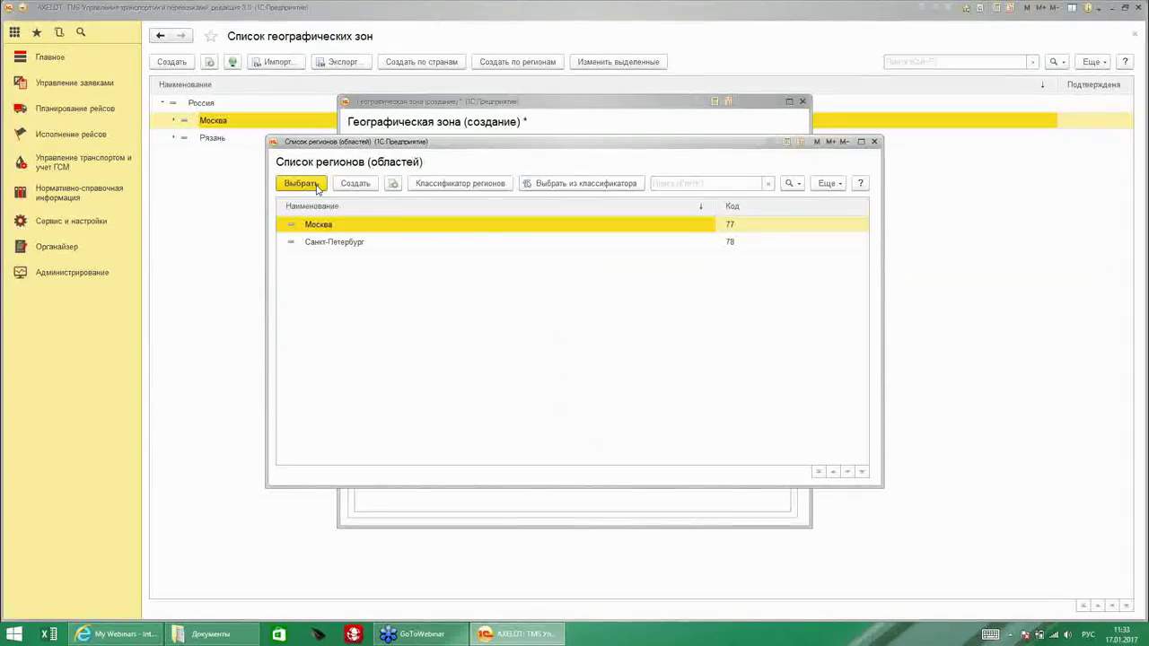
pyautogui.click(328, 242)
pyautogui.click(303, 183)
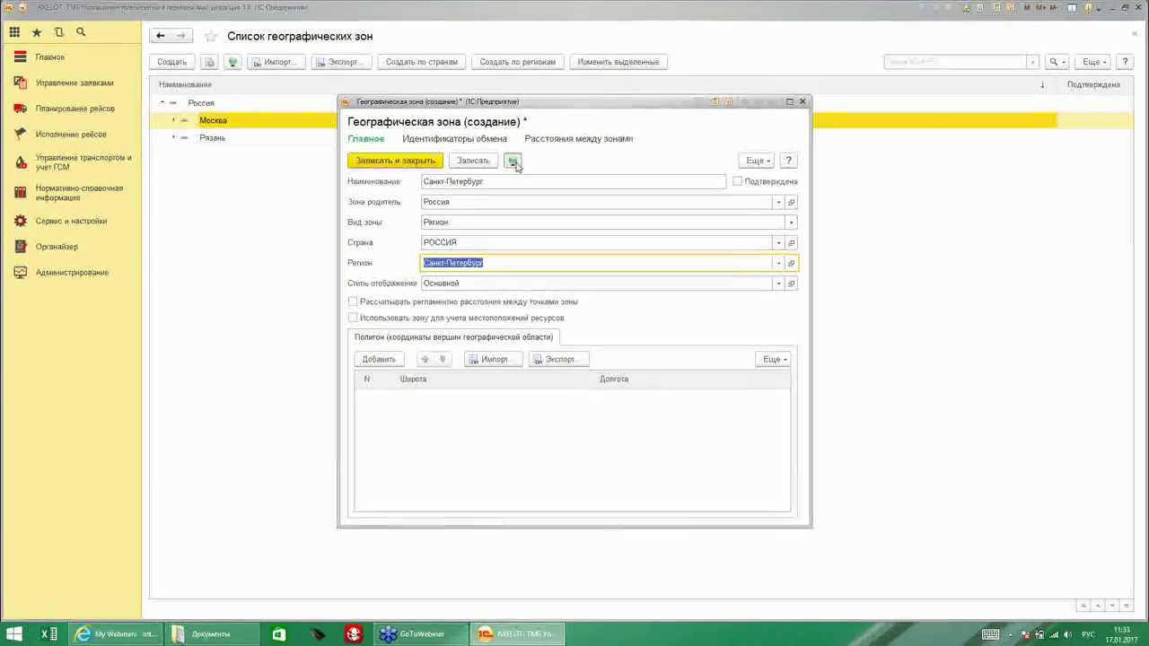
# Save the zone and open it on the electronic map to begin outlining Санкт-Петербург.
pyautogui.click(512, 160)
pyautogui.click(541, 337)
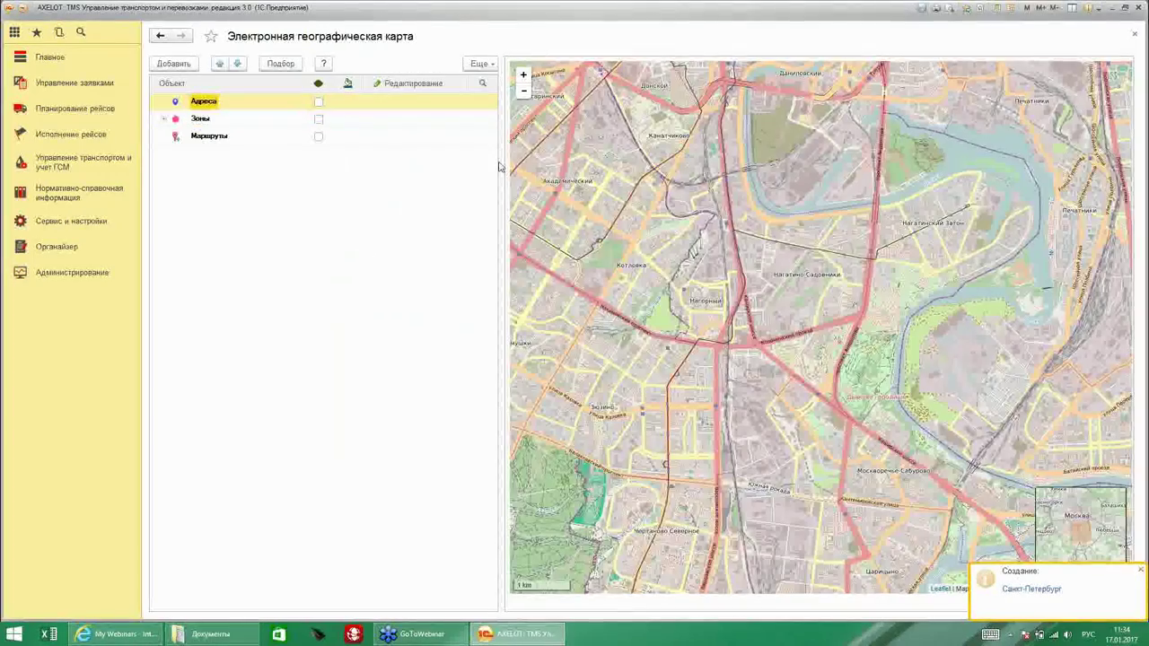
pyautogui.moveTo(500, 167); pyautogui.dragTo(493, 168)
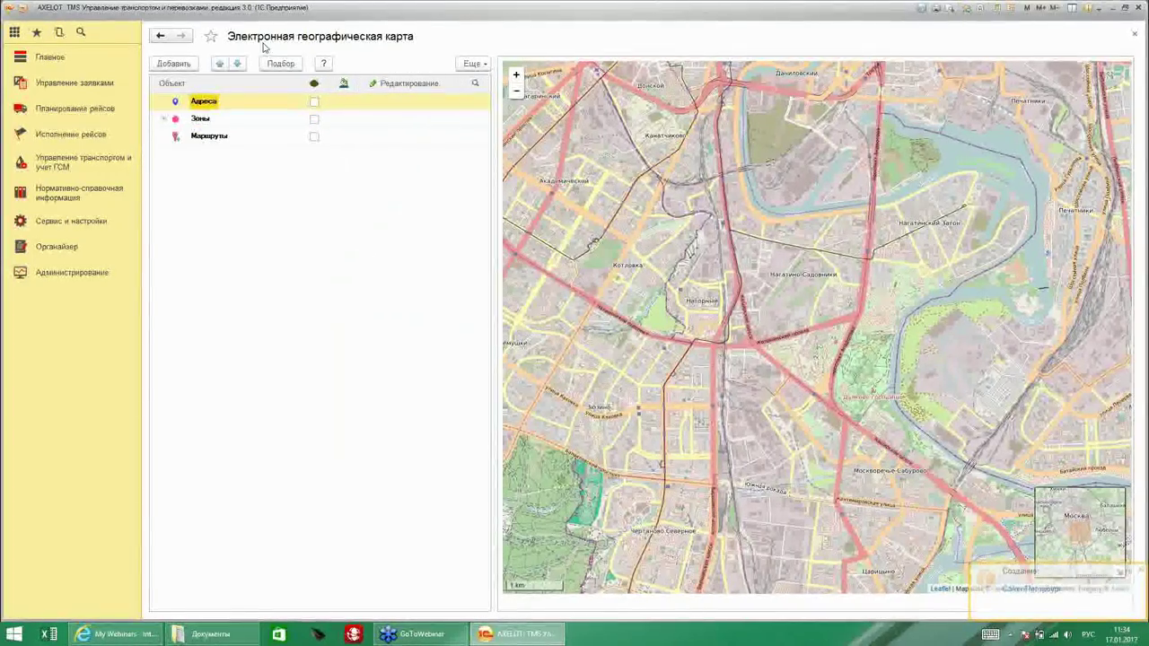
pyautogui.click(163, 120)
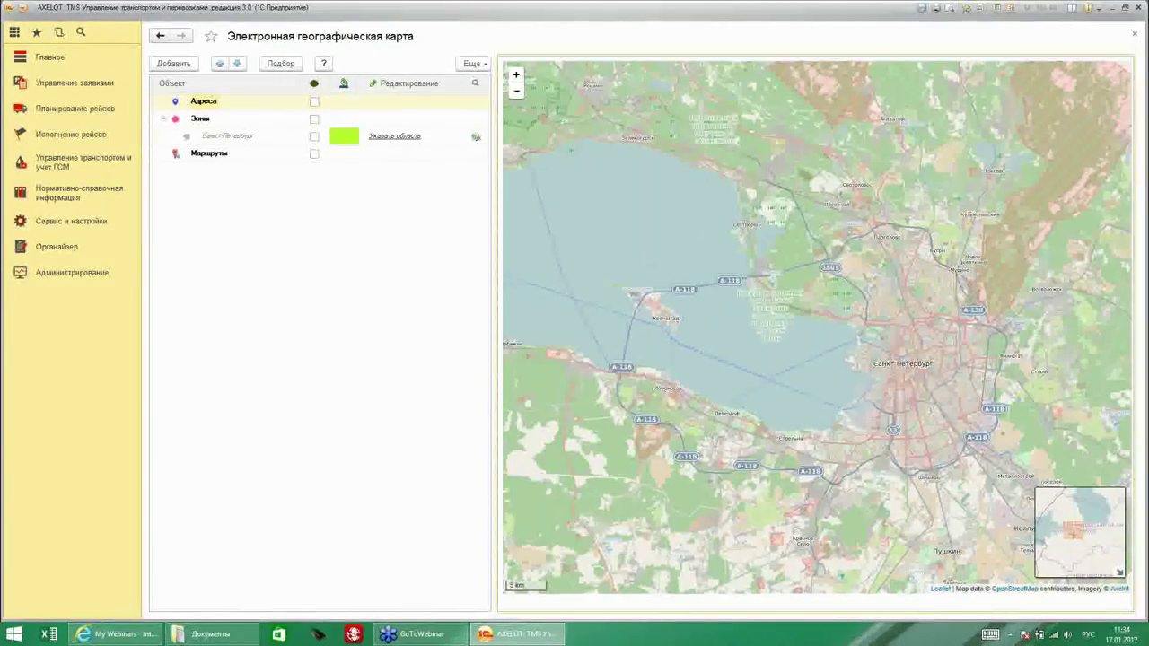
pyautogui.click(395, 136)
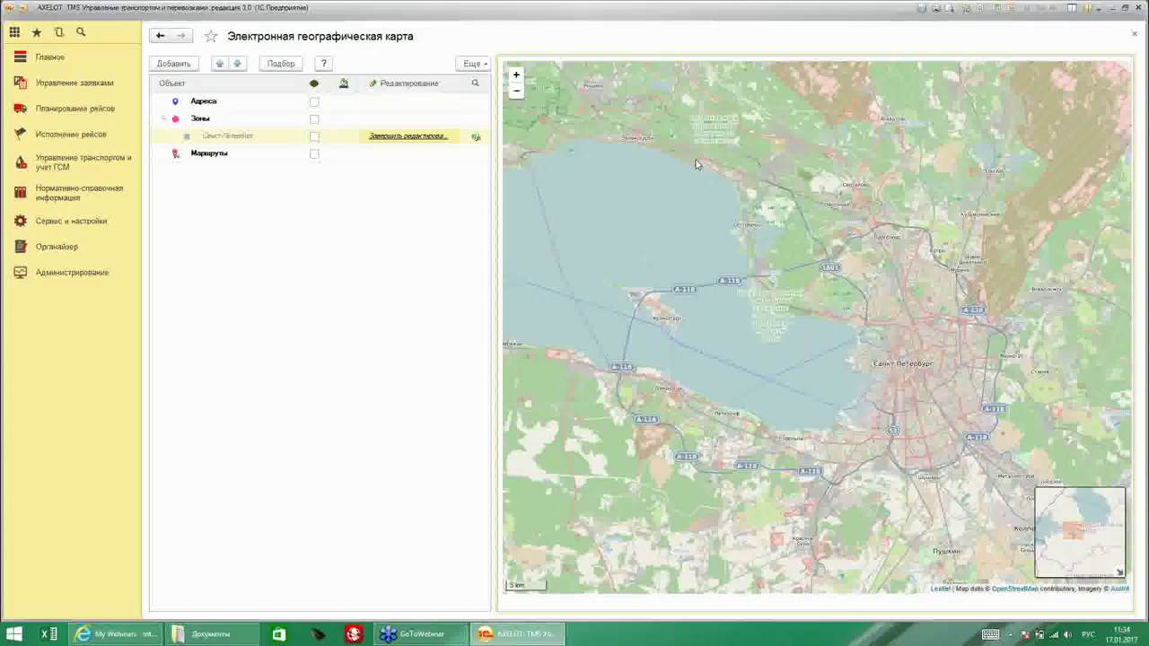
# Place vertices around Saint Petersburg and the bay, closing the polygon at the first vertex.
pyautogui.click(602, 100)
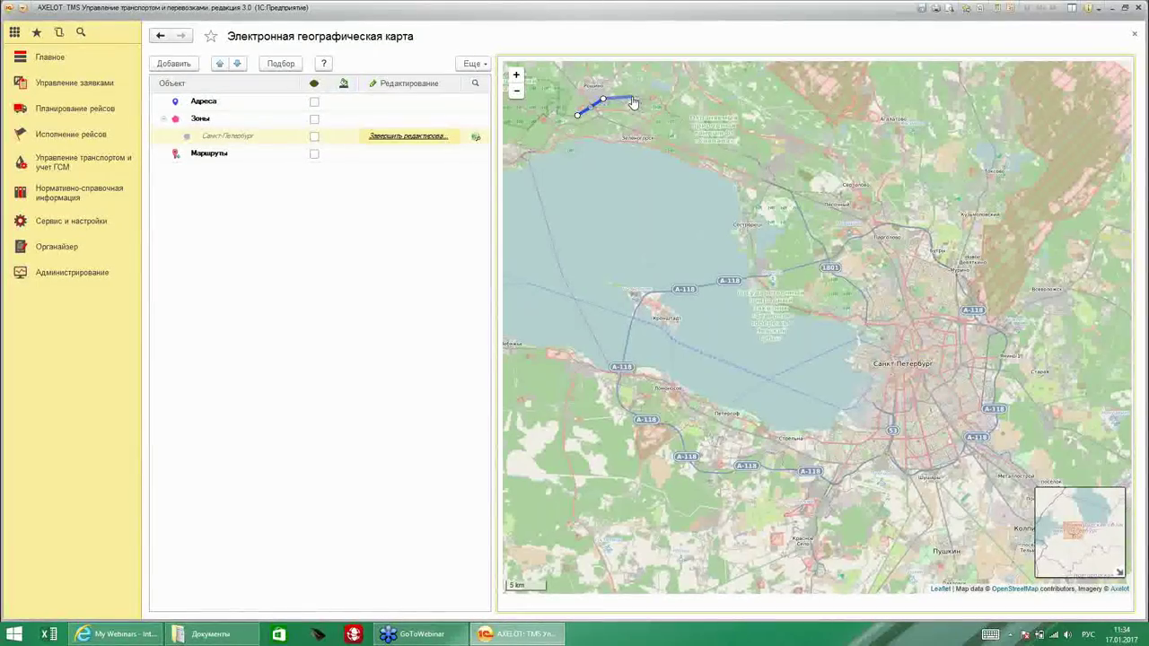
pyautogui.click(675, 112)
pyautogui.click(734, 148)
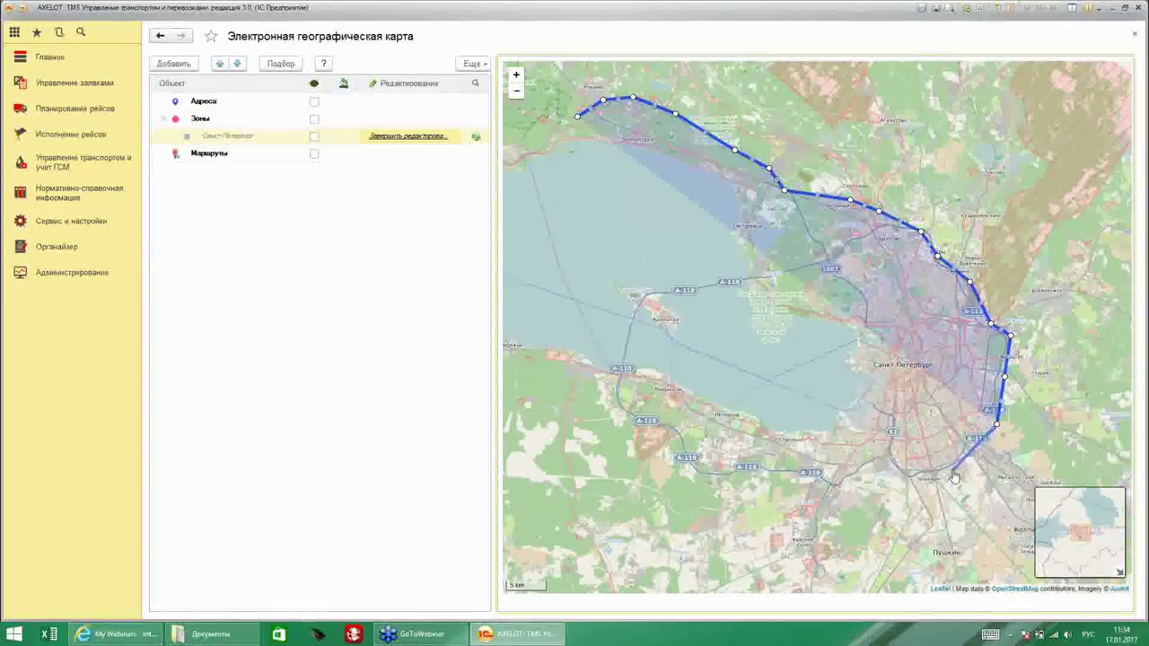
pyautogui.click(952, 469)
pyautogui.click(906, 475)
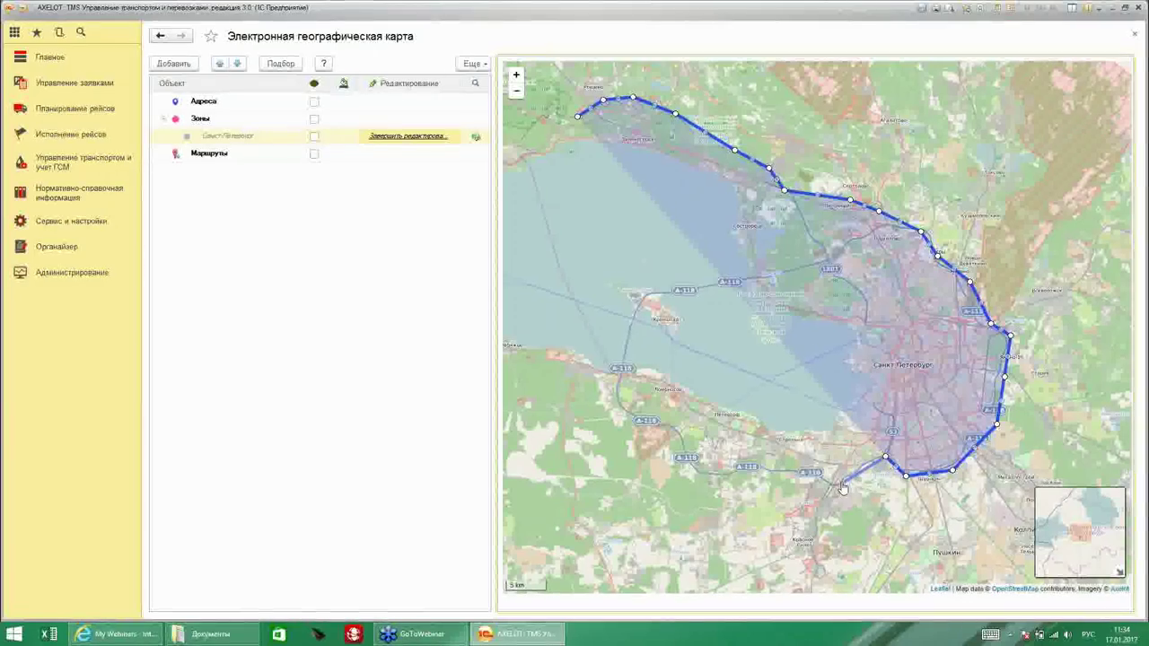
pyautogui.click(838, 481)
pyautogui.click(816, 479)
pyautogui.click(781, 455)
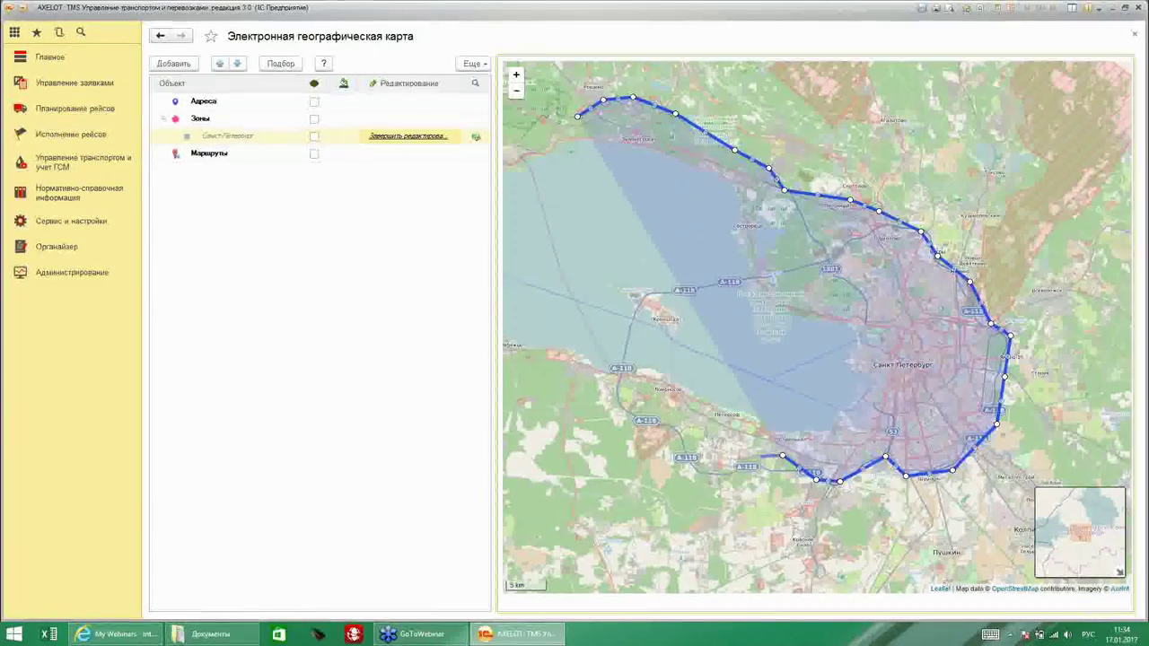
pyautogui.click(733, 465)
pyautogui.click(700, 434)
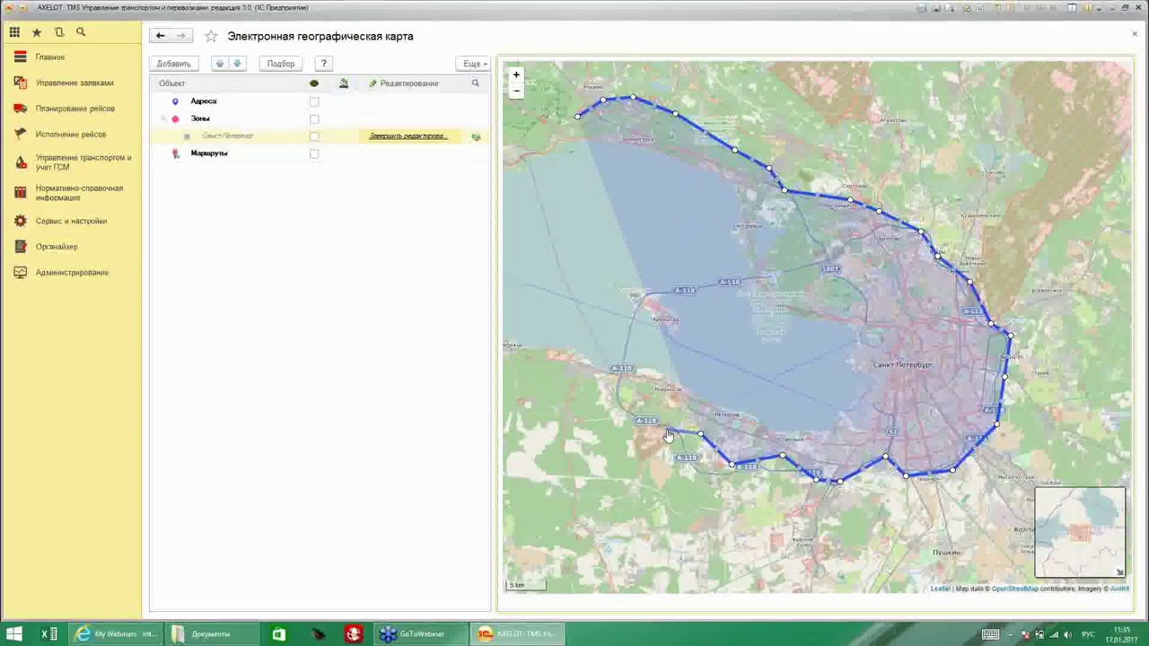
pyautogui.click(665, 428)
pyautogui.click(637, 406)
pyautogui.click(624, 386)
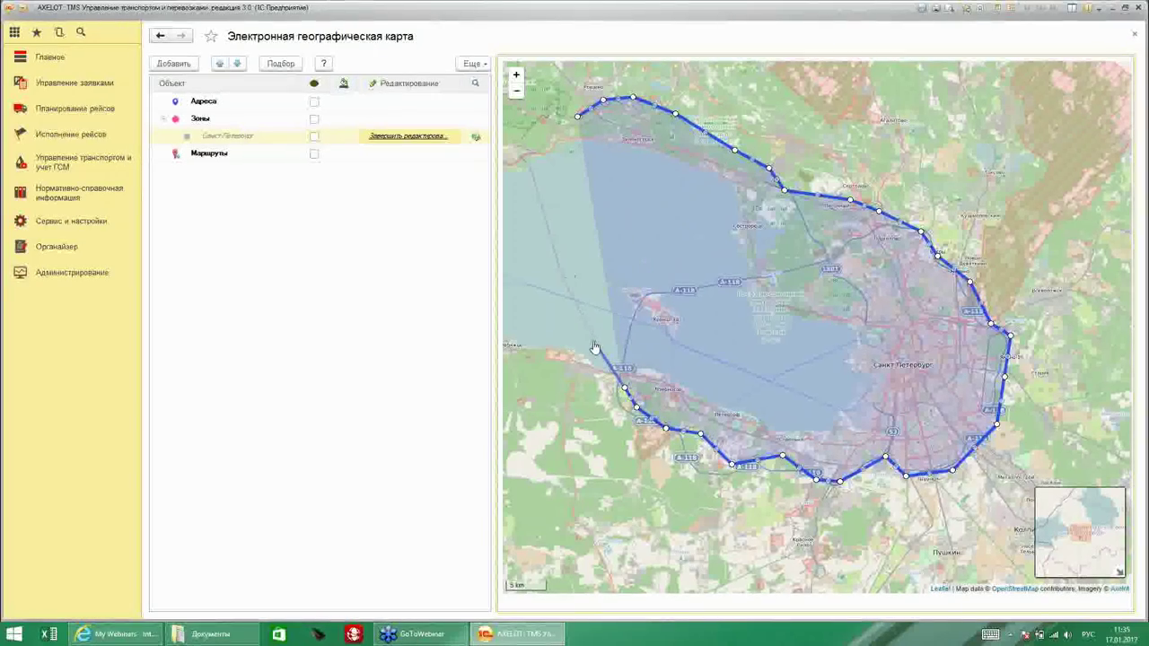
pyautogui.click(546, 233)
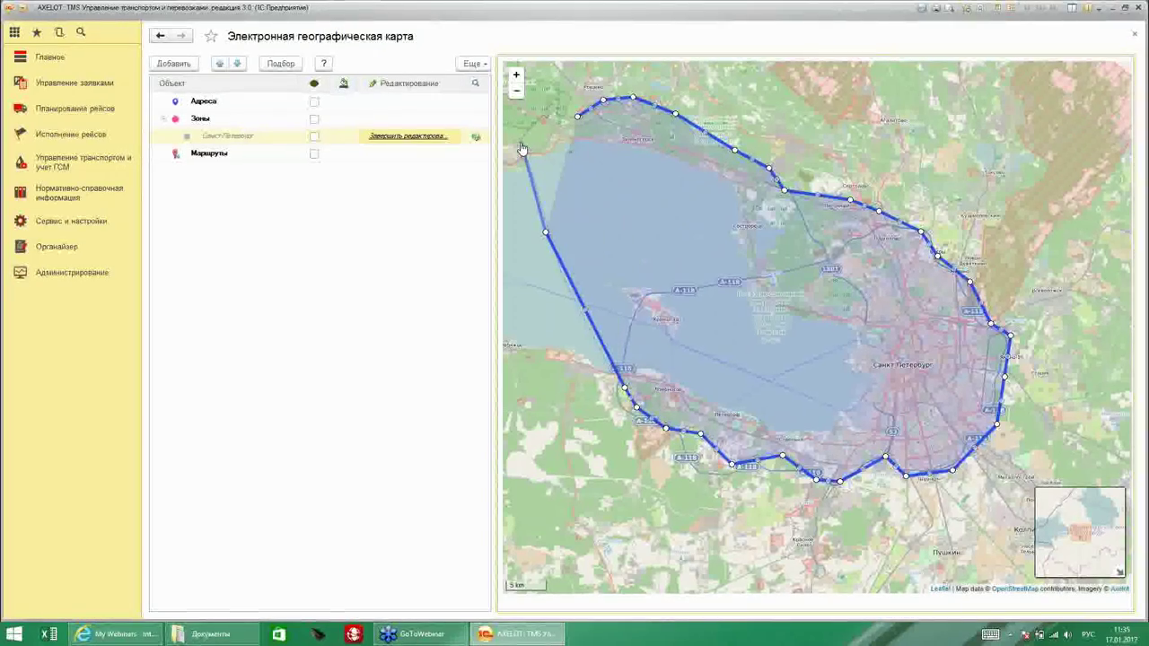
pyautogui.click(521, 141)
pyautogui.click(540, 115)
pyautogui.click(577, 116)
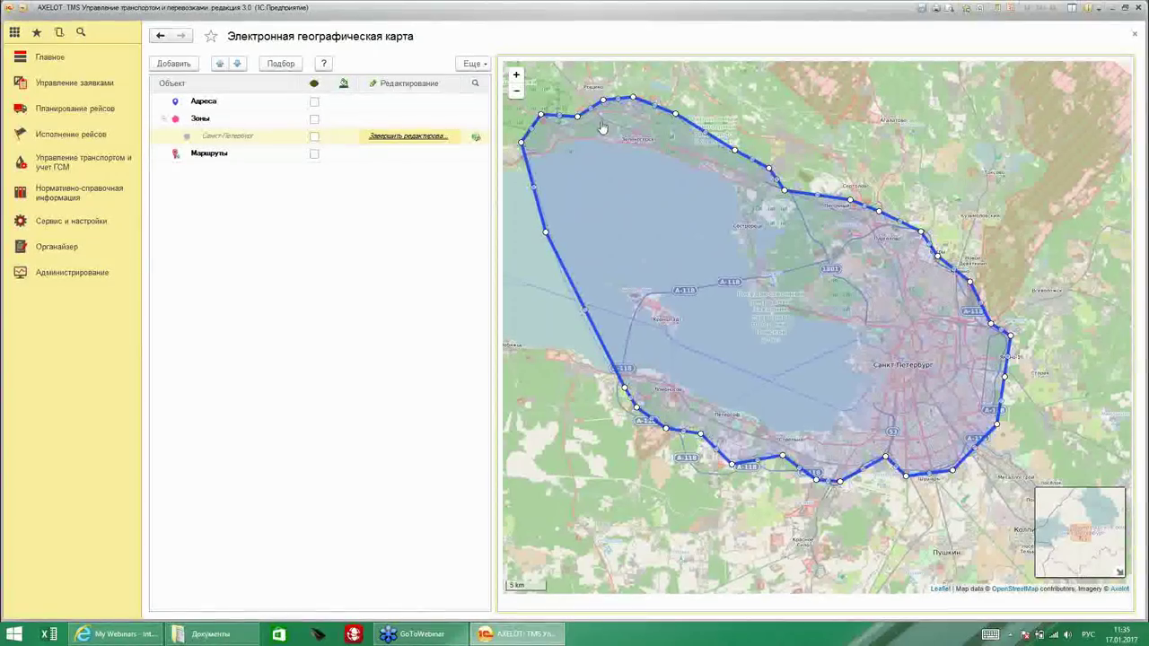
# Finish the outline, close the map, enable scheduled distance calculation, and save the Санкт-Петербург zone.
pyautogui.click(408, 136)
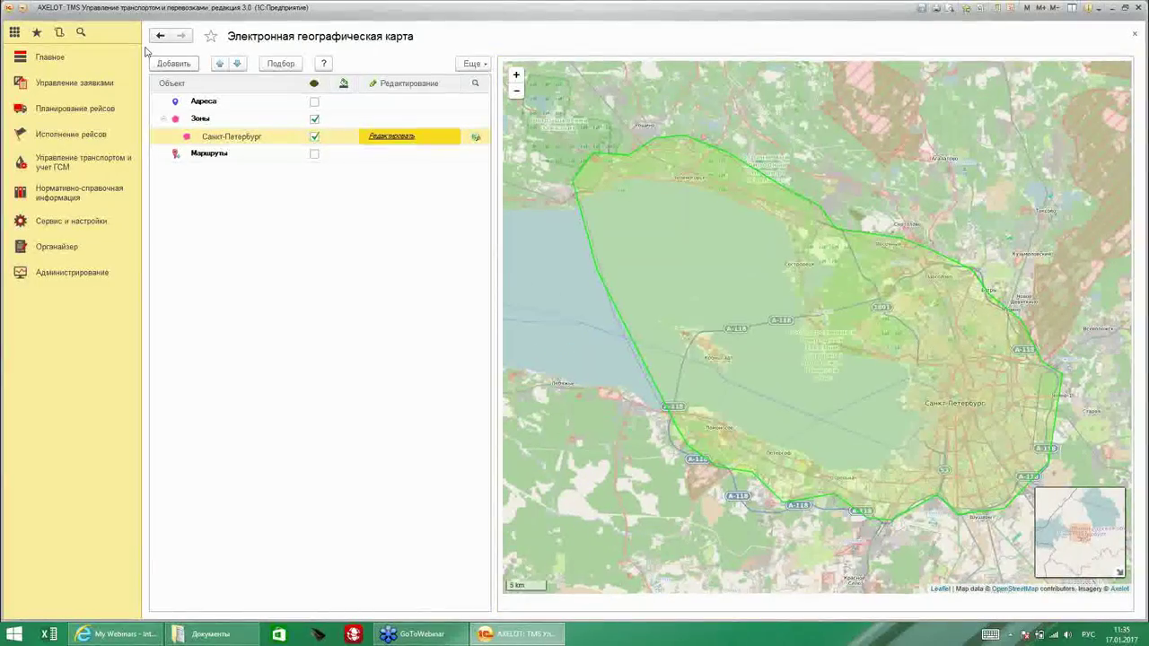
pyautogui.click(1133, 34)
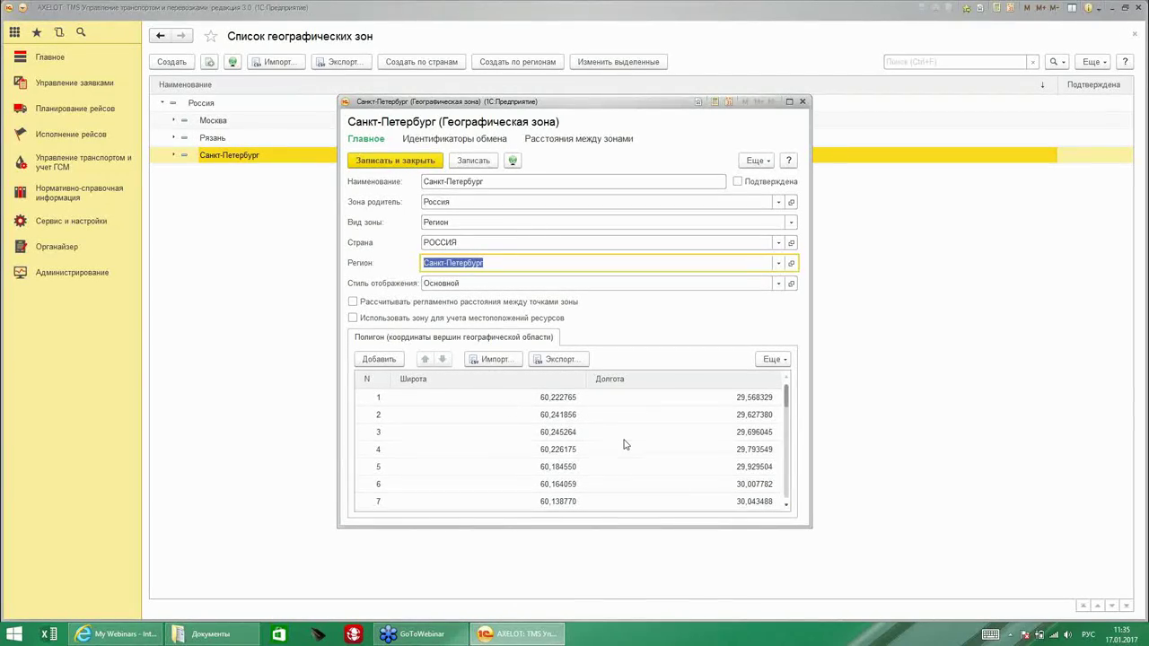
pyautogui.moveTo(785, 418)
pyautogui.mouseDown()
pyautogui.moveTo(790, 497)
pyautogui.moveTo(789, 398)
pyautogui.mouseUp()
pyautogui.click(737, 304)
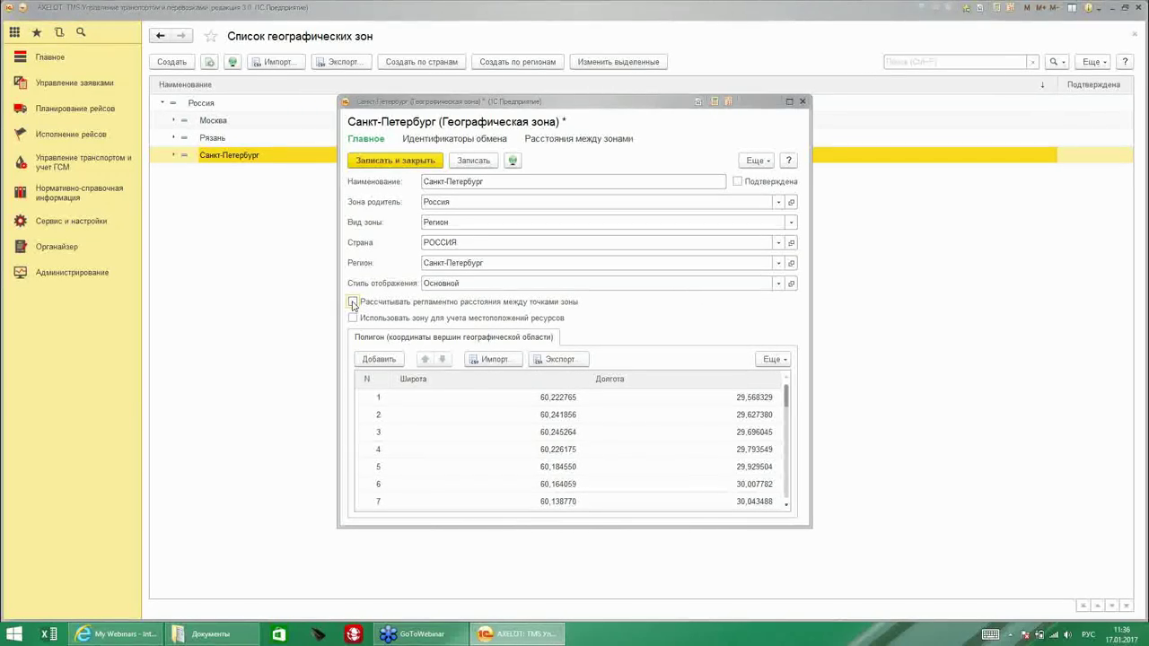
pyautogui.click(353, 302)
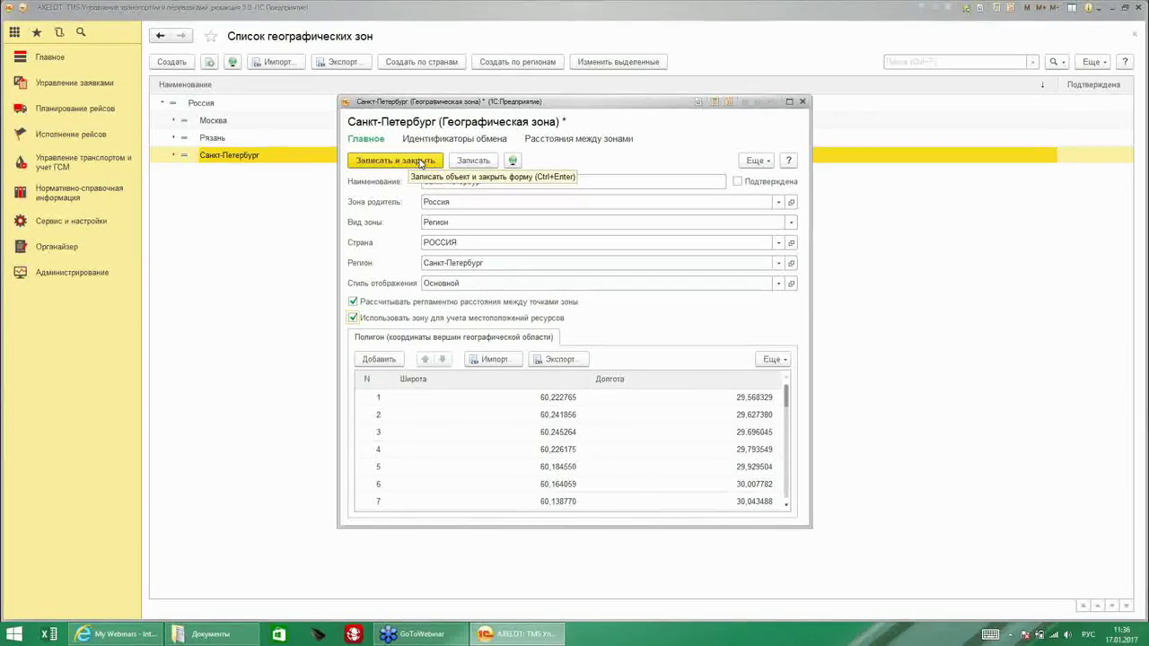
pyautogui.click(419, 162)
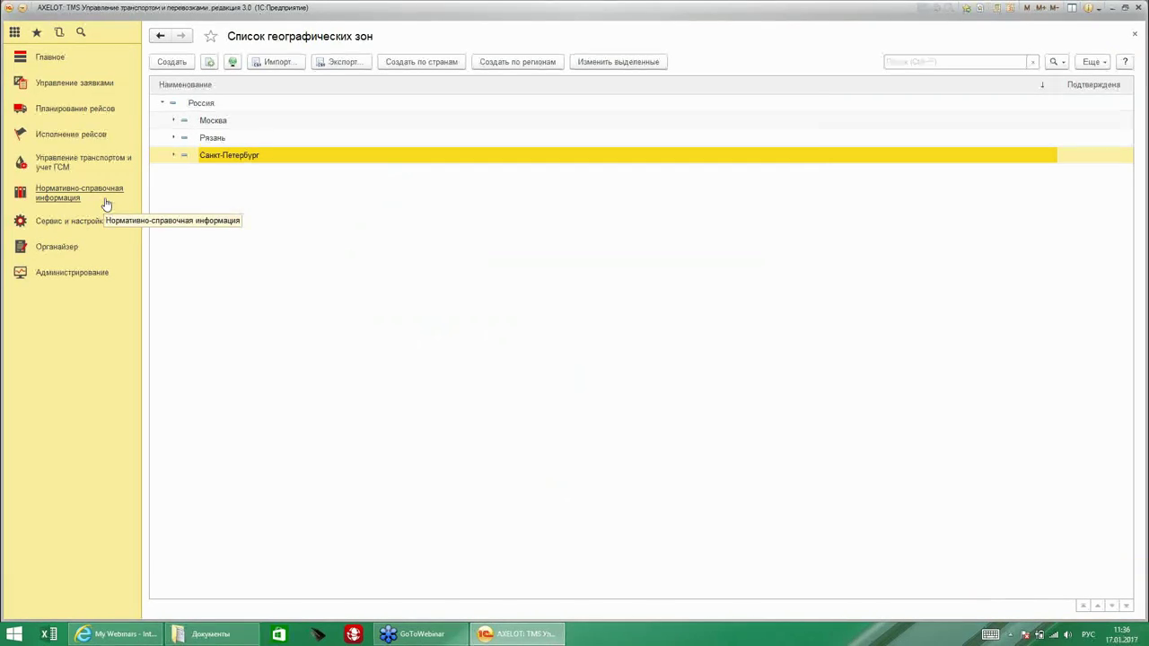
# Create address type 'Сетевой магазин' with 1800 s pass-through time and priority distance-array building.
pyautogui.click(72, 222)
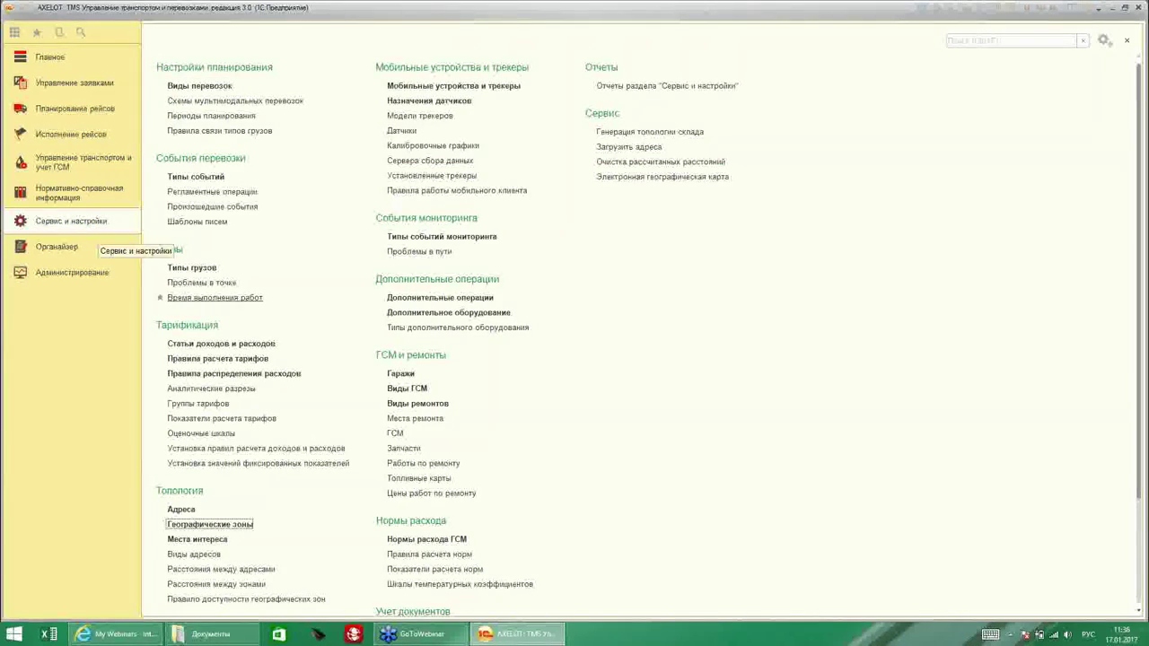
pyautogui.scroll(-1, 238, 493)
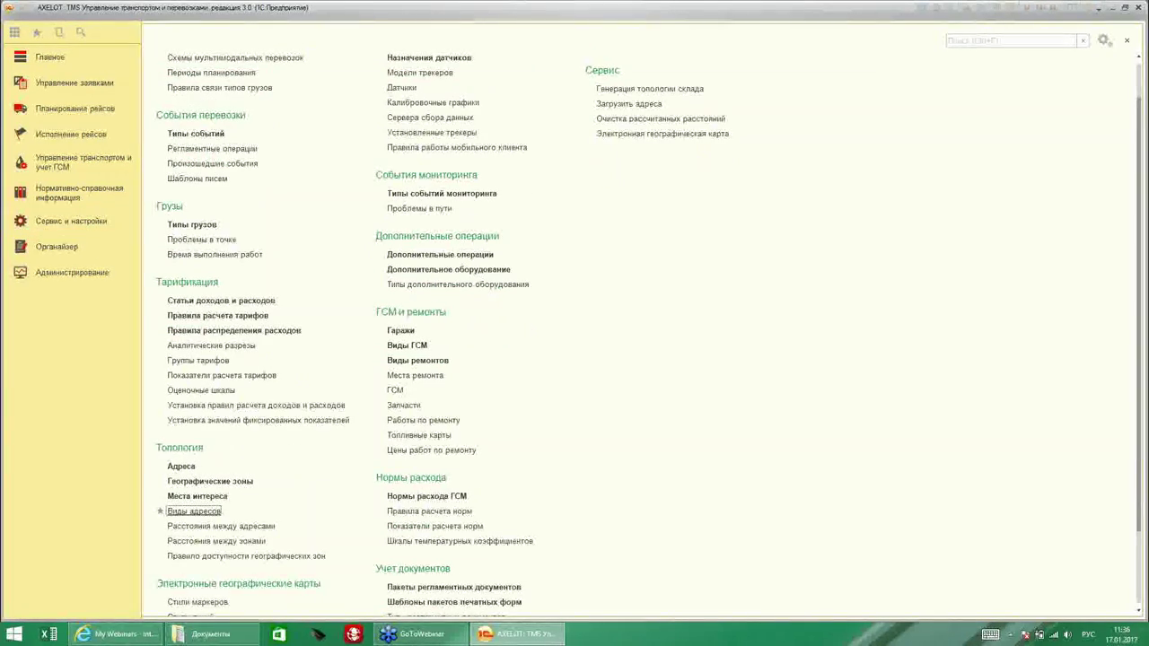
pyautogui.click(179, 510)
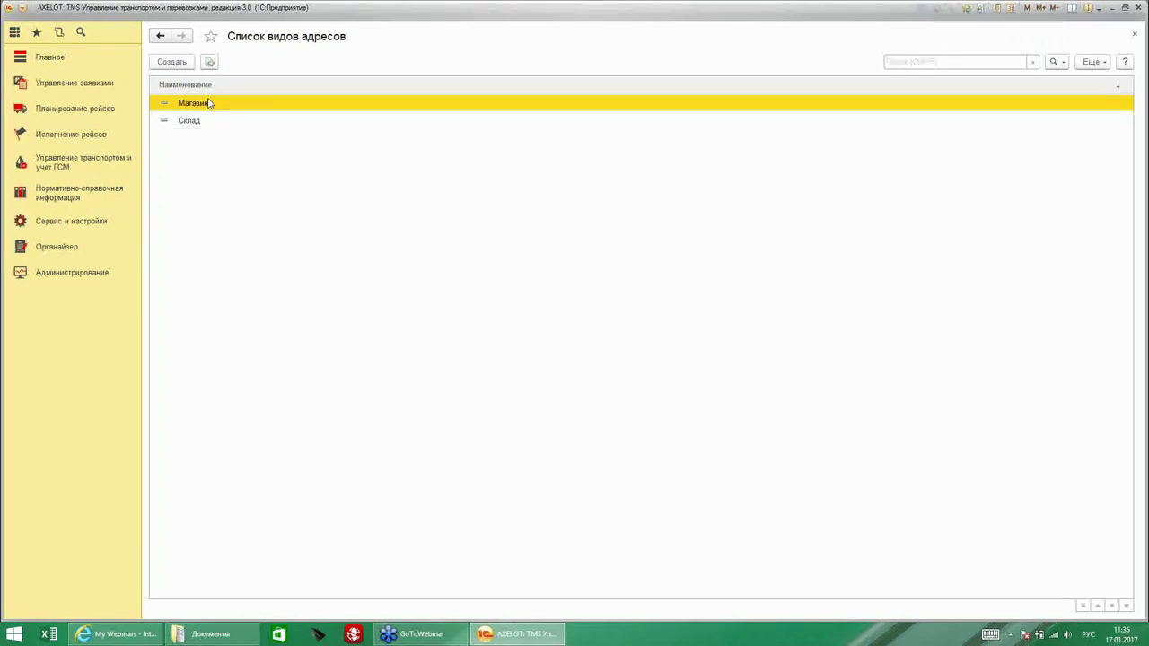
pyautogui.click(172, 63)
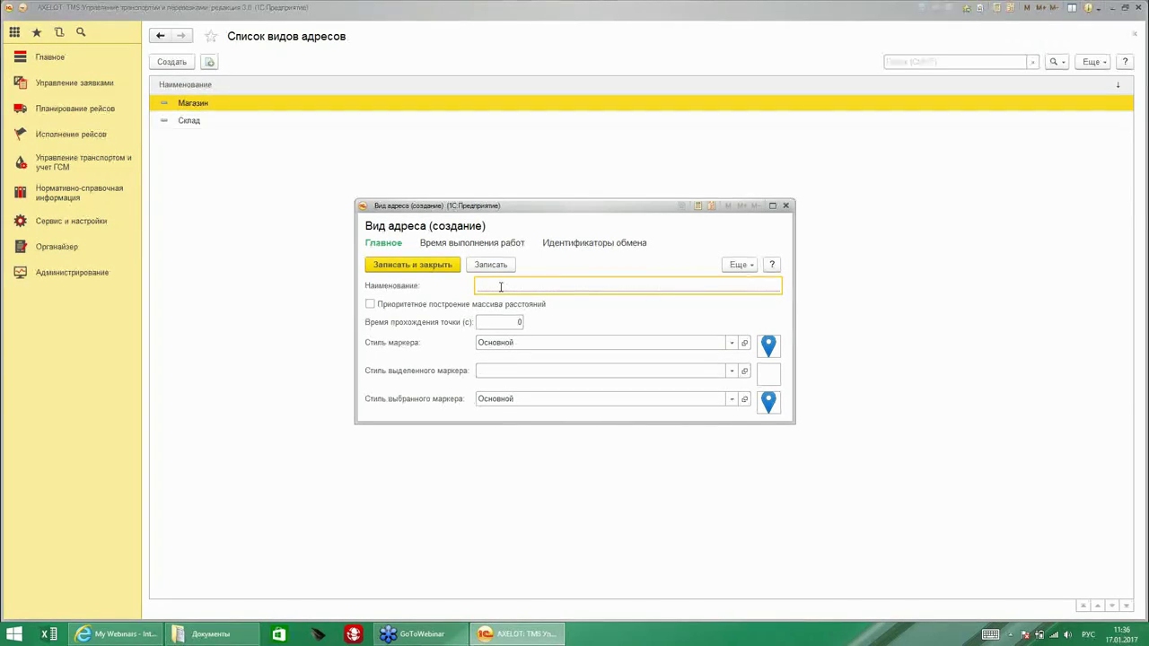
pyautogui.write('Сетевой магазин')
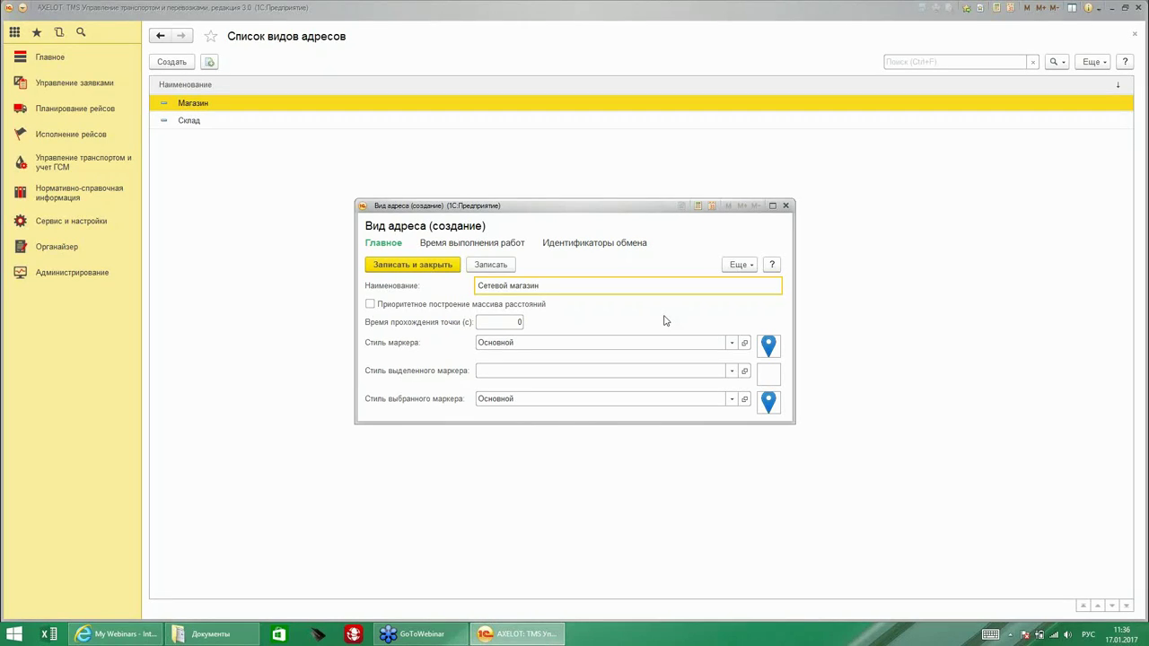
pyautogui.click(507, 323)
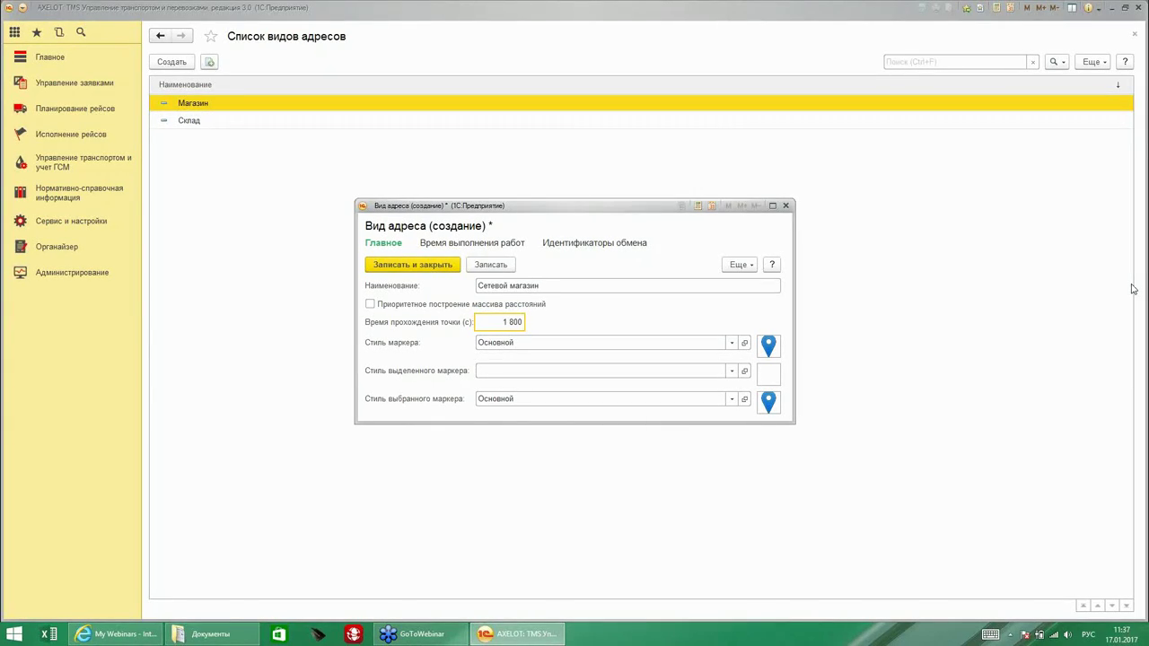
pyautogui.click(370, 305)
pyautogui.moveTo(489, 206); pyautogui.dragTo(450, 172)
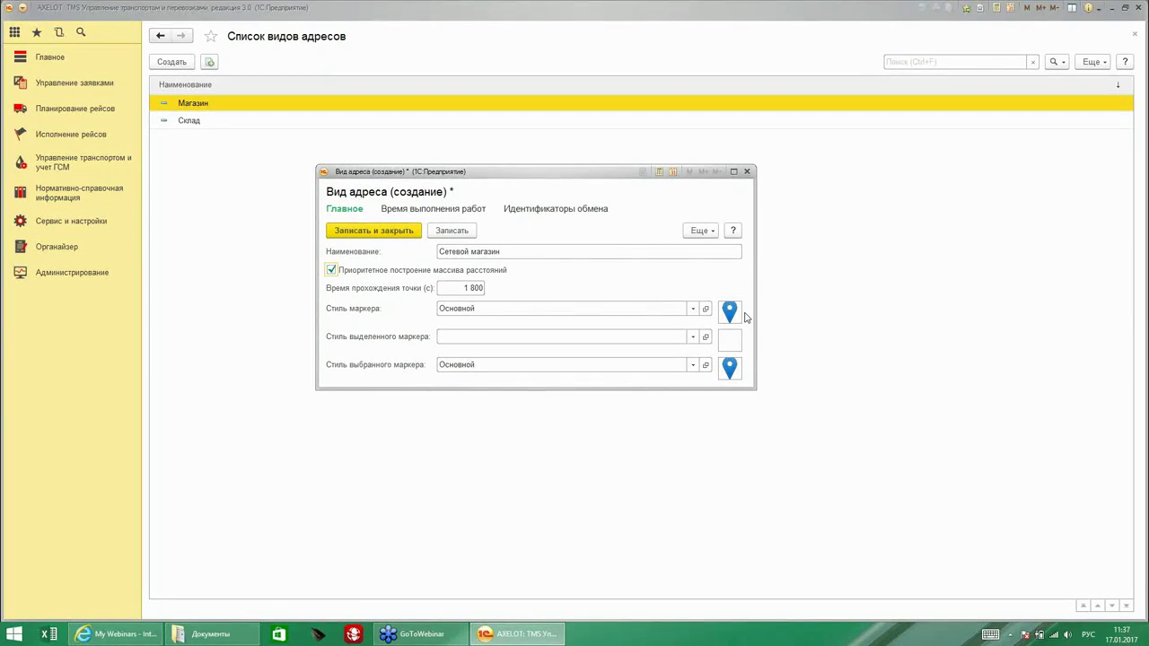
pyautogui.click(383, 232)
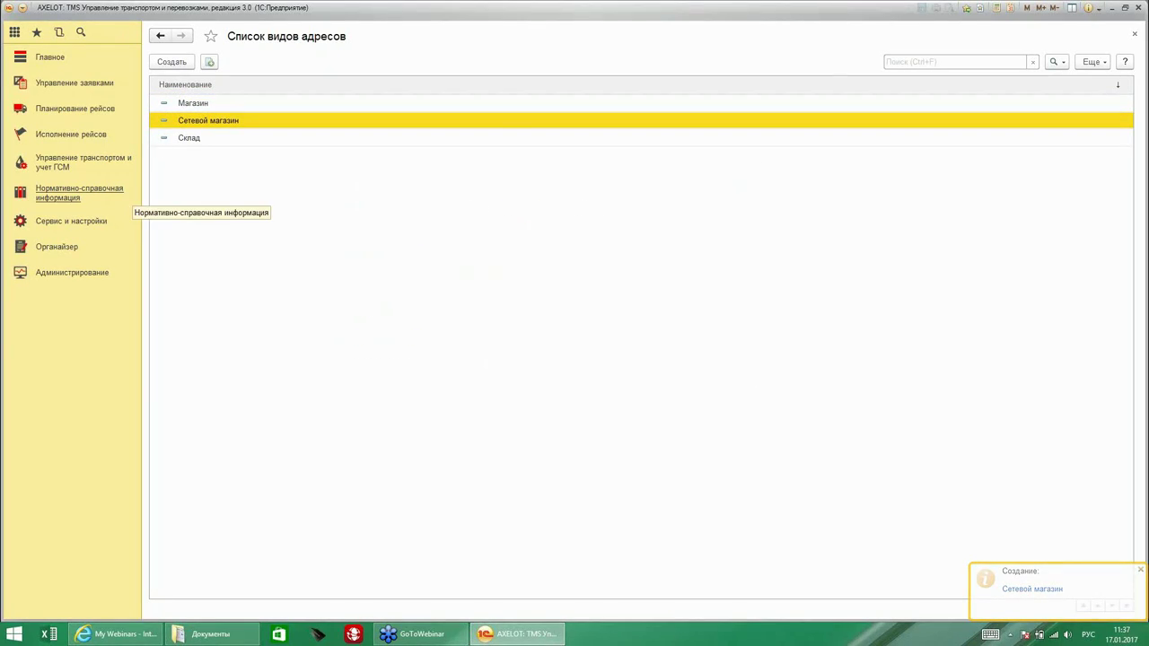
# Save place of interest 'Стонка' with marker style Входящий звонок, then return to service and settings.
pyautogui.click(86, 222)
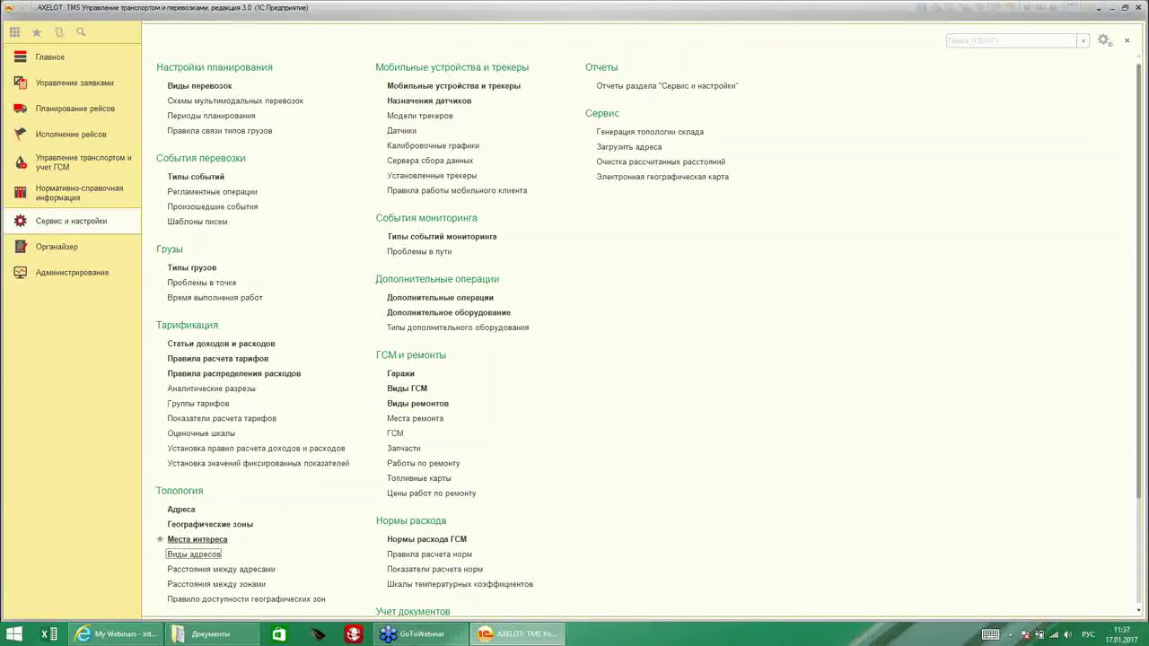
pyautogui.click(197, 540)
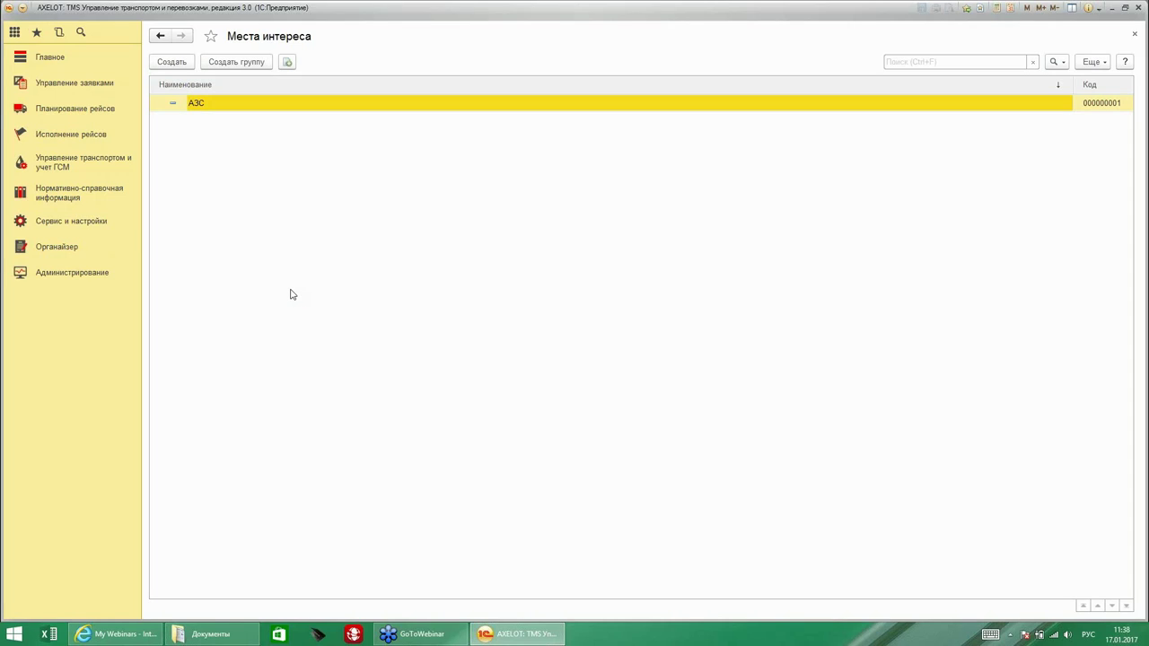
pyautogui.click(173, 63)
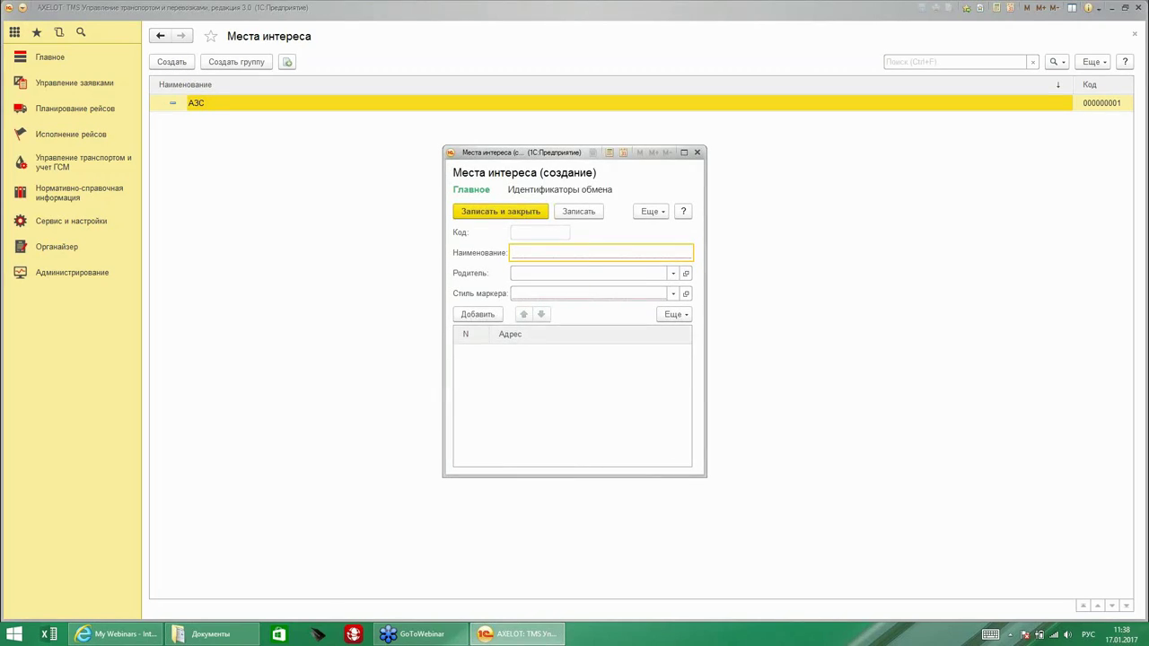
pyautogui.write('Стонка')
pyautogui.click(673, 293)
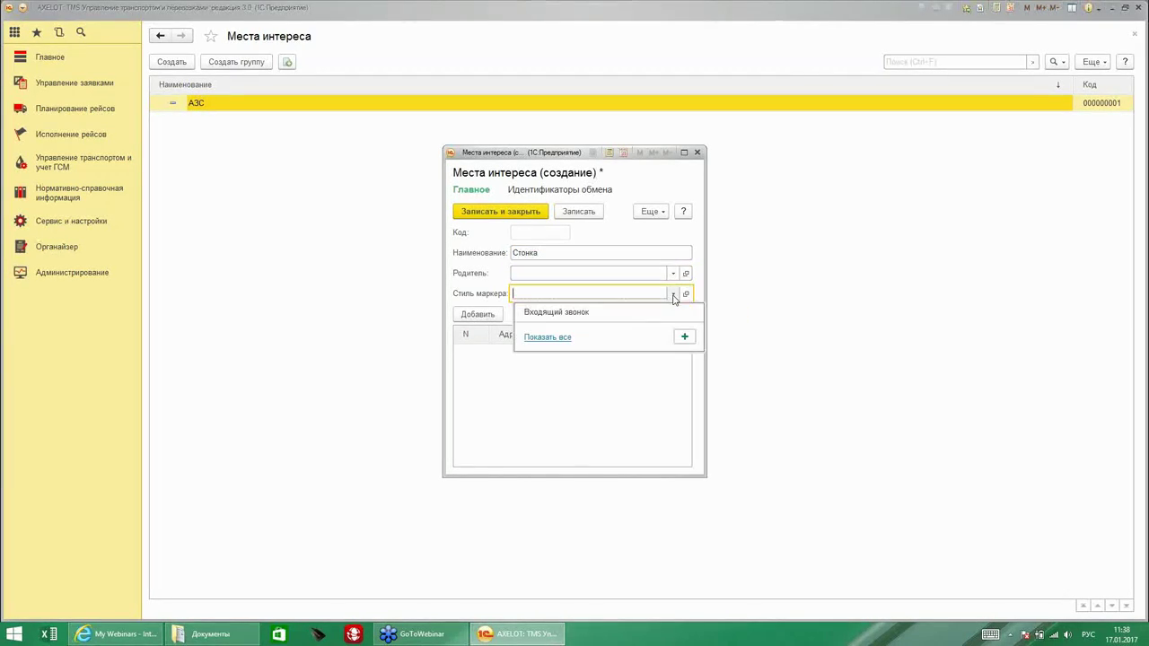
pyautogui.click(551, 311)
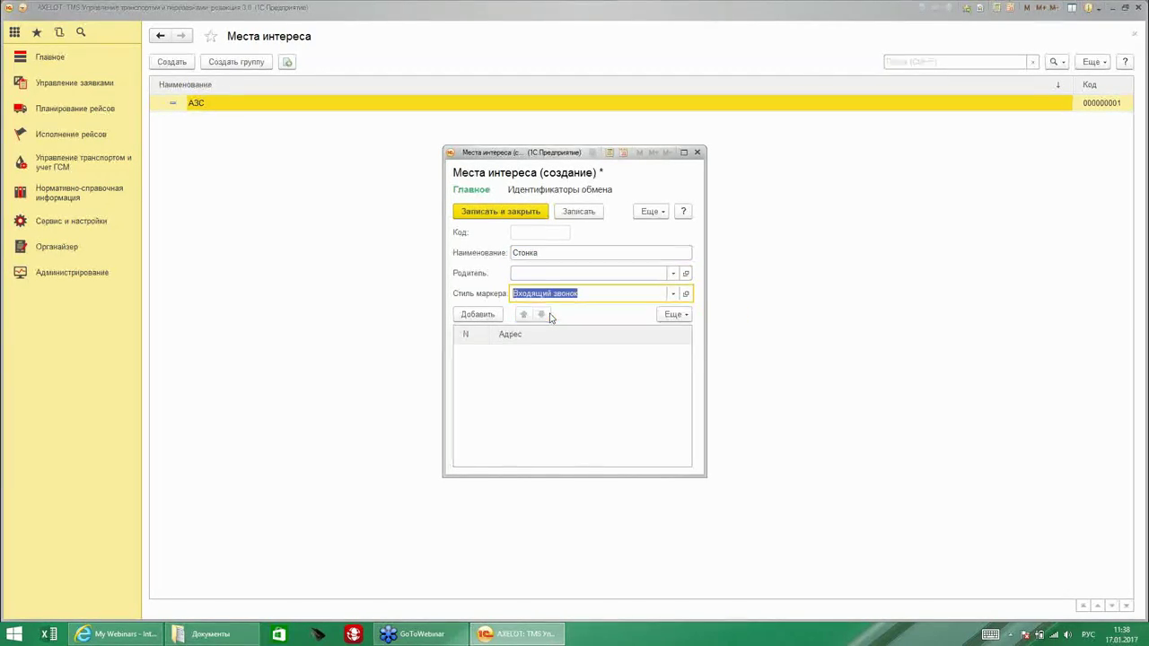
pyautogui.click(510, 352)
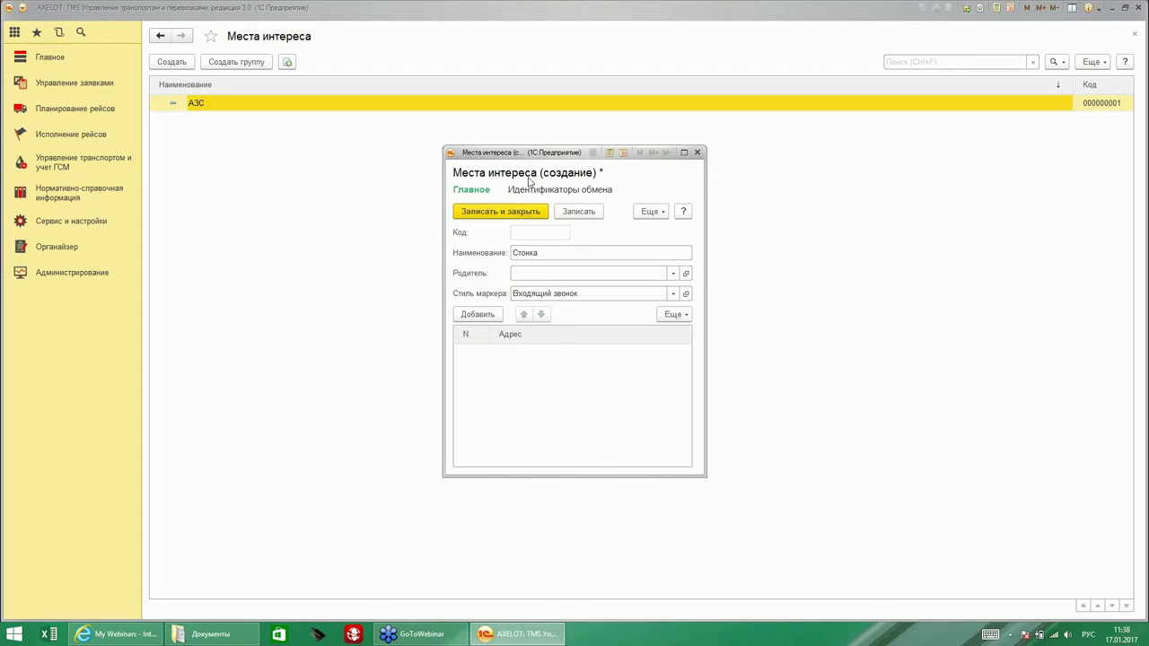
pyautogui.click(521, 213)
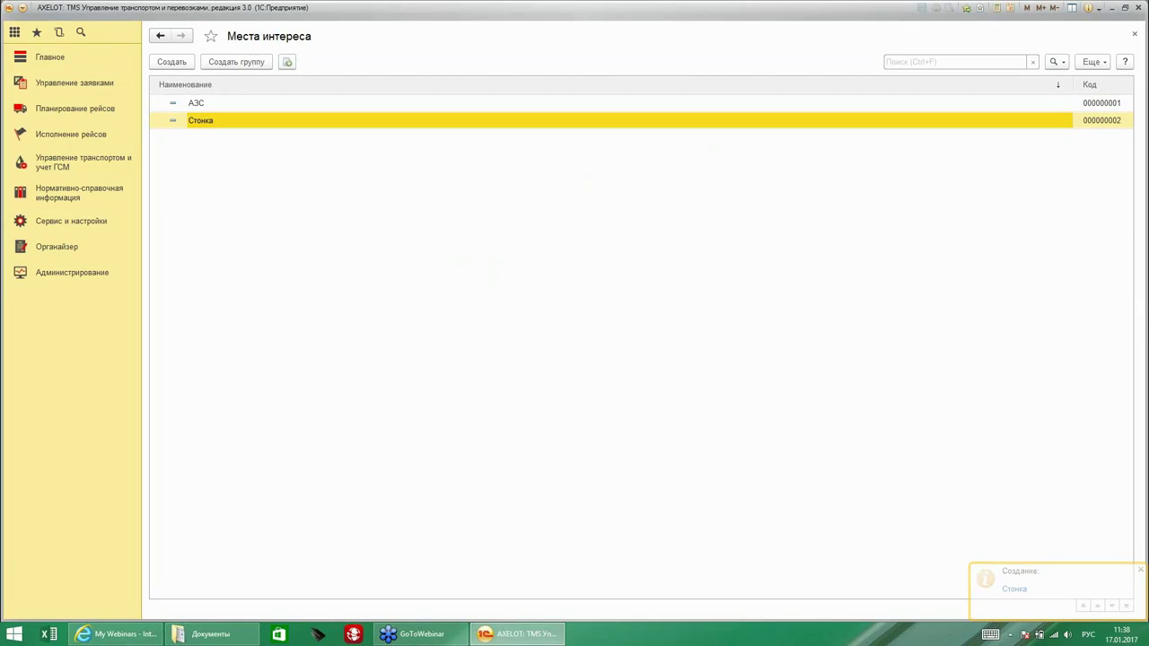
pyautogui.click(56, 225)
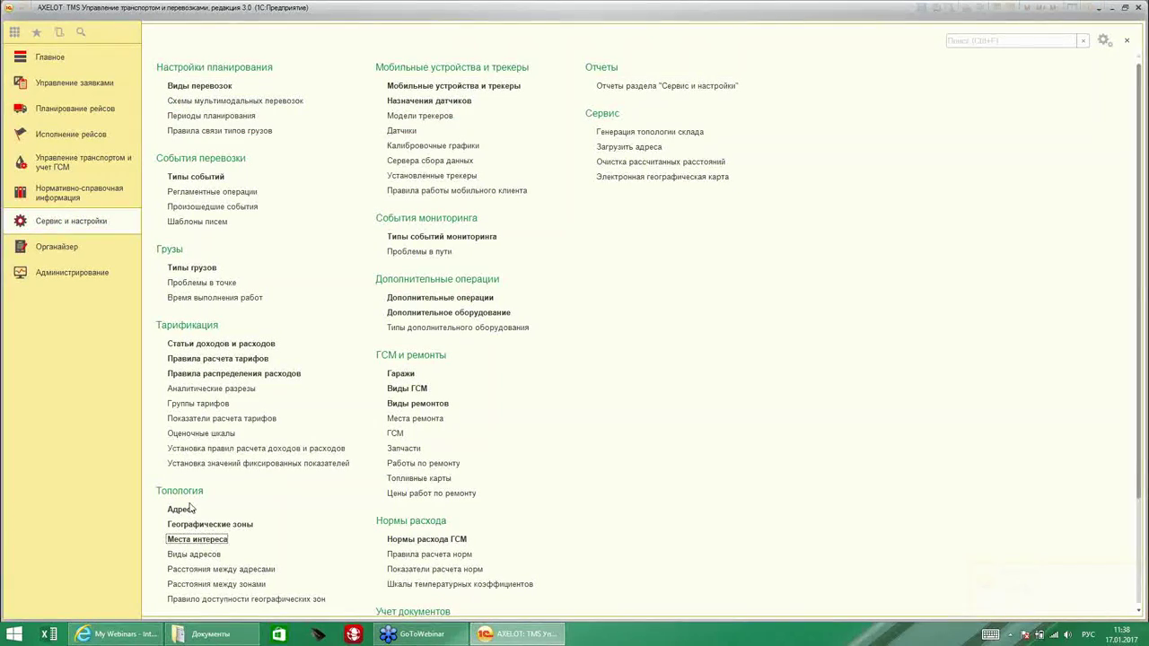
pyautogui.scroll(-1, 190, 516)
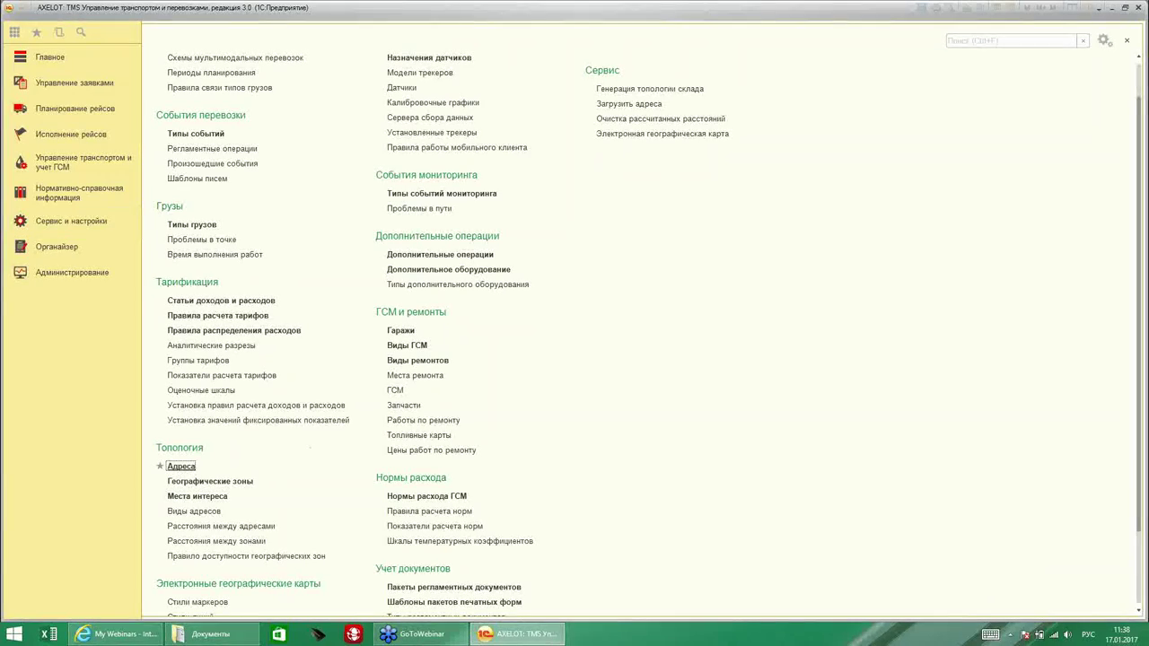
pyautogui.click(180, 467)
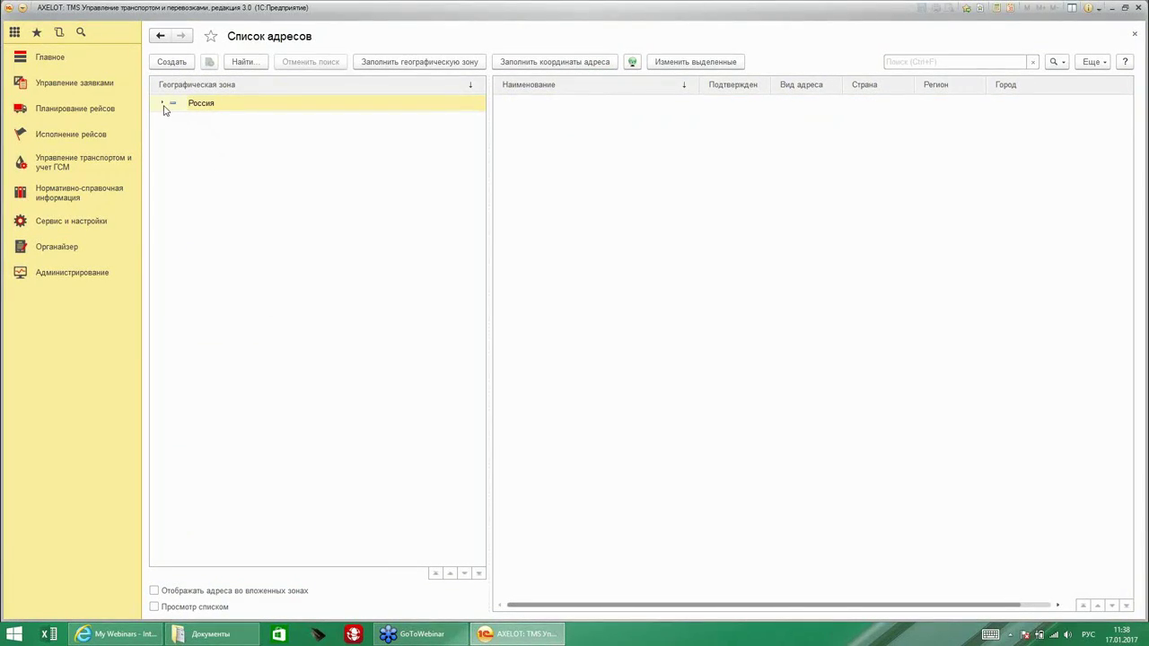
pyautogui.click(171, 65)
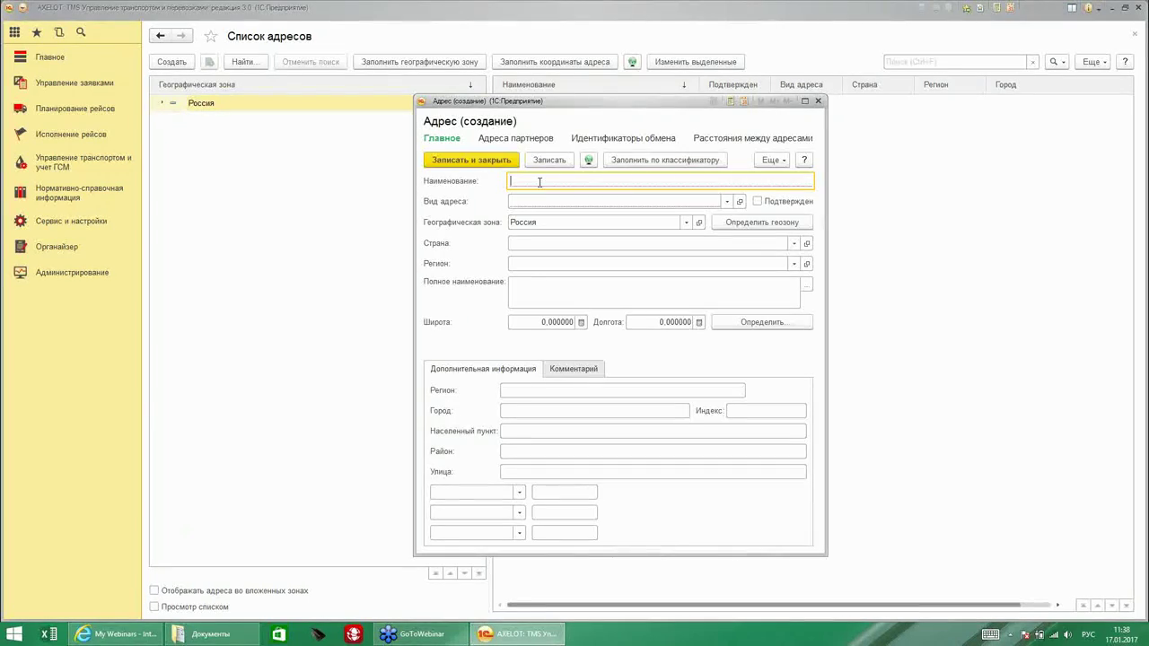
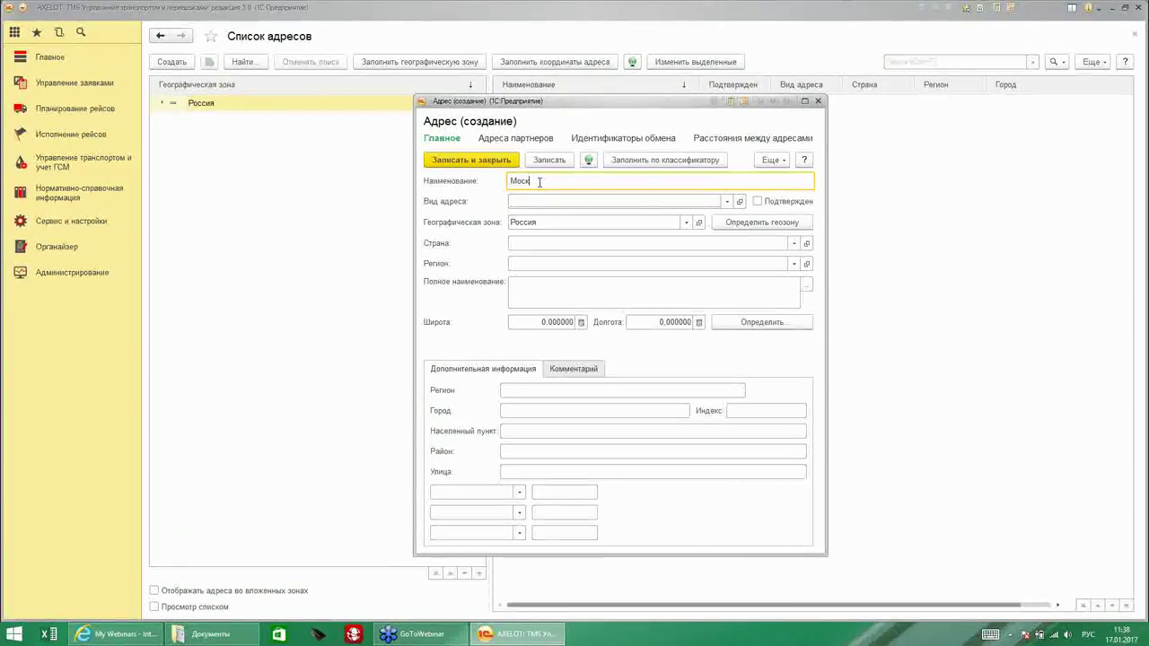
# Set the address type to Склад from the full address type list.
pyautogui.click(725, 202)
pyautogui.click(545, 262)
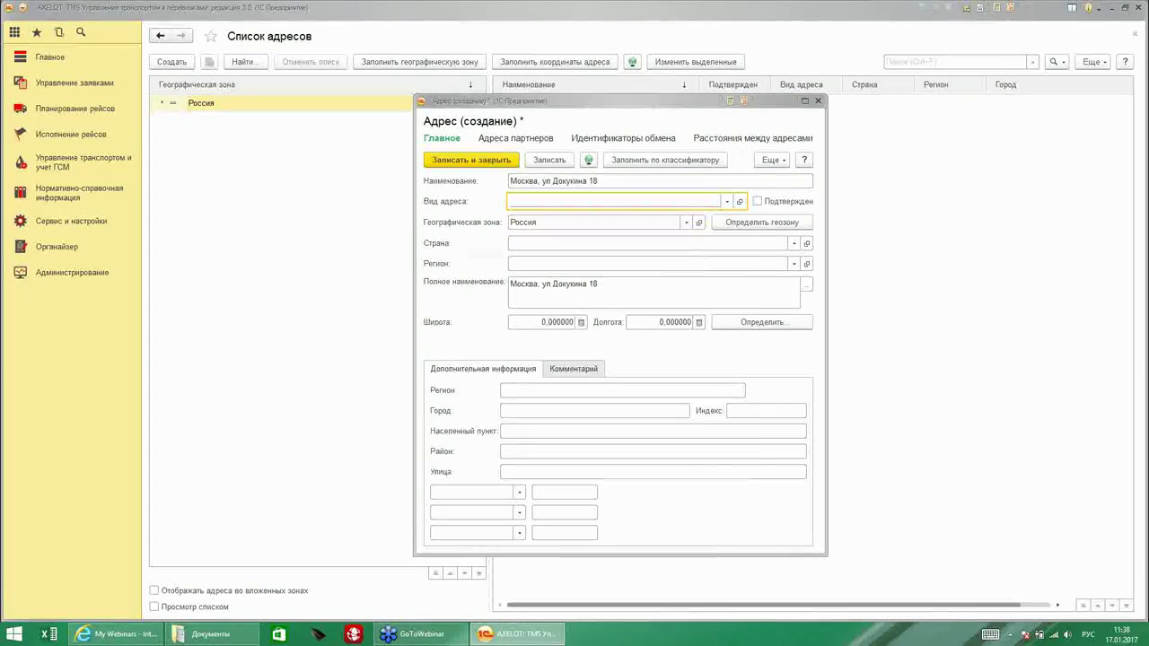
pyautogui.click(474, 245)
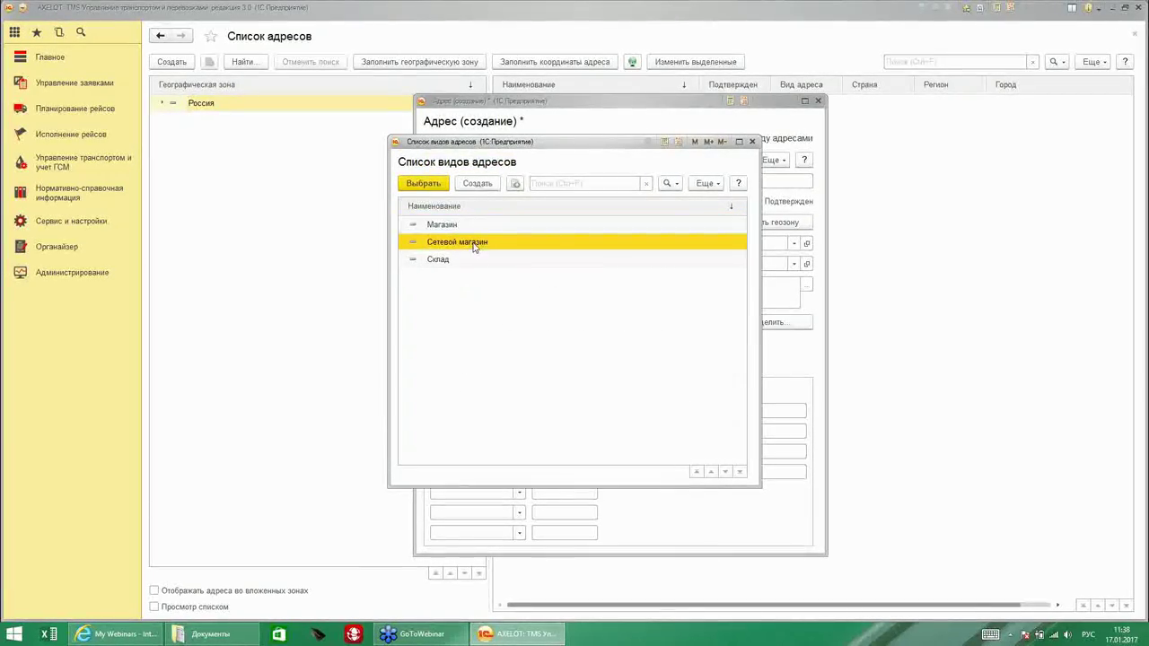
pyautogui.doubleClick(476, 262)
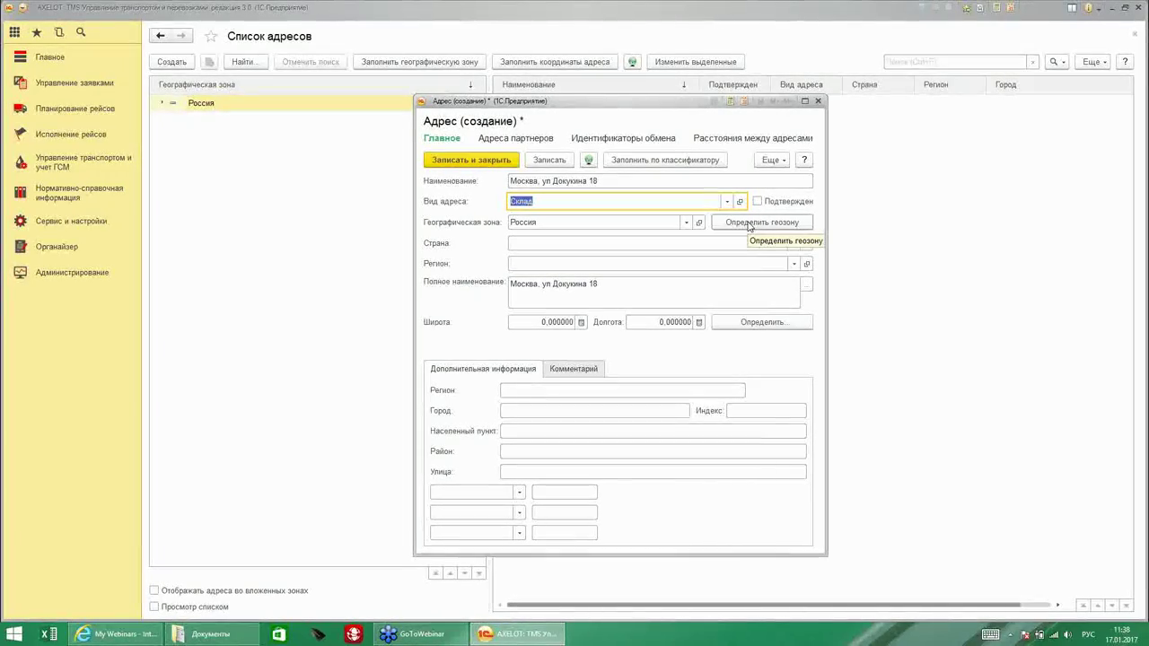
# Determine geo zone Москва and coordinates, check the comment, save the address and close the list.
pyautogui.click(747, 225)
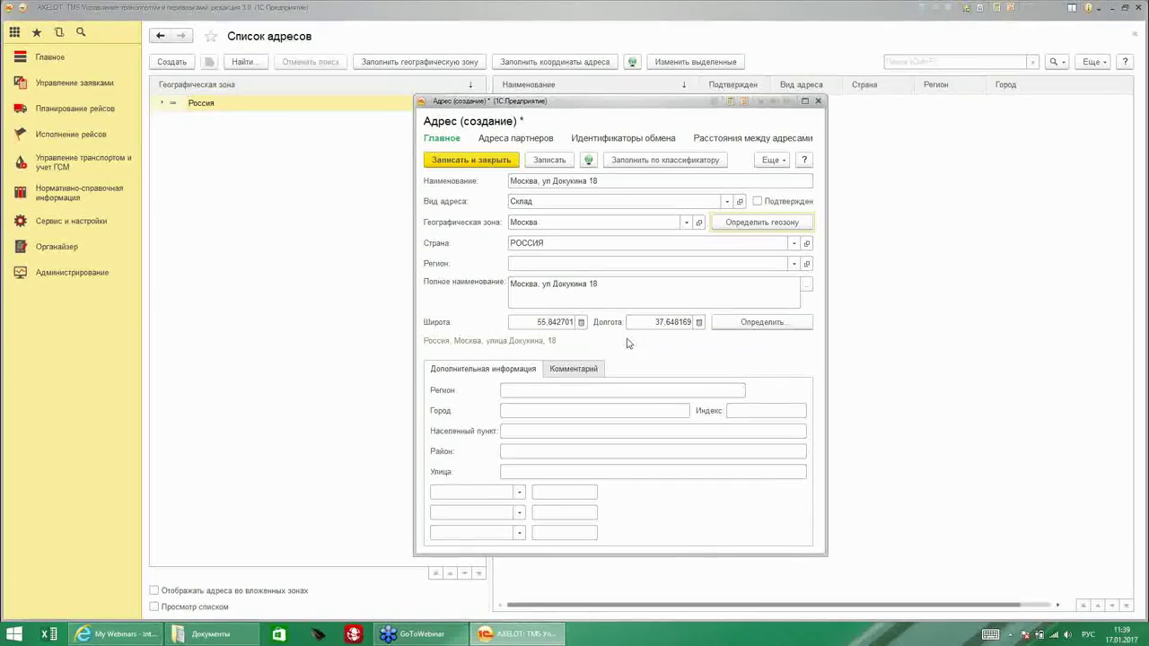
pyautogui.click(505, 394)
pyautogui.click(512, 410)
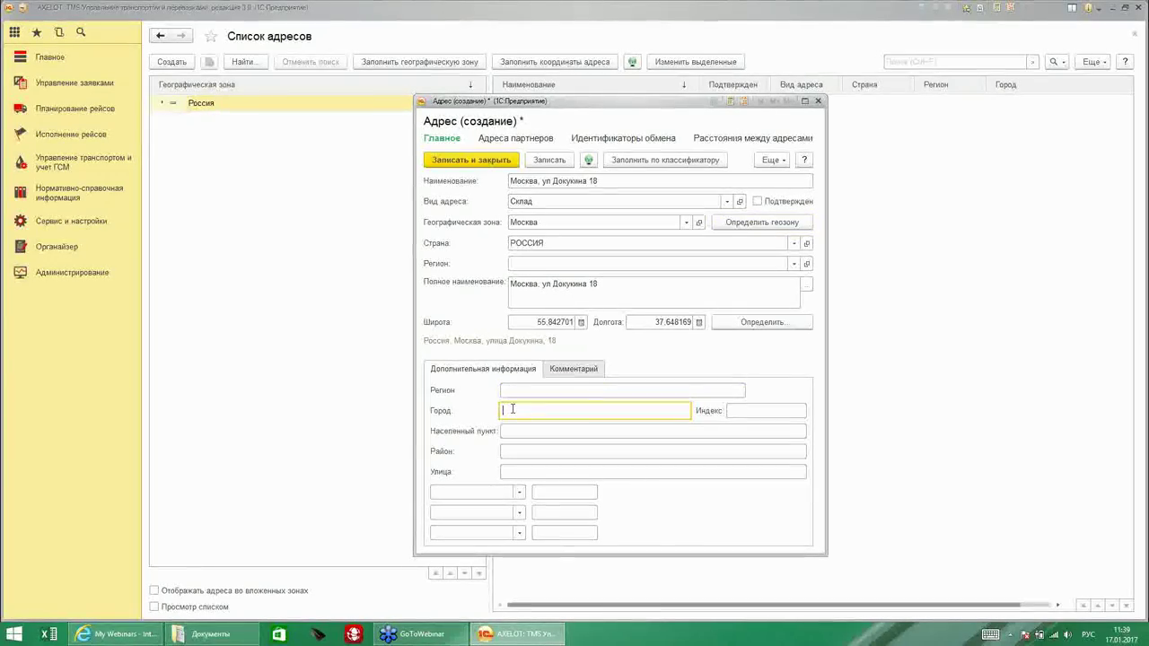
pyautogui.click(572, 374)
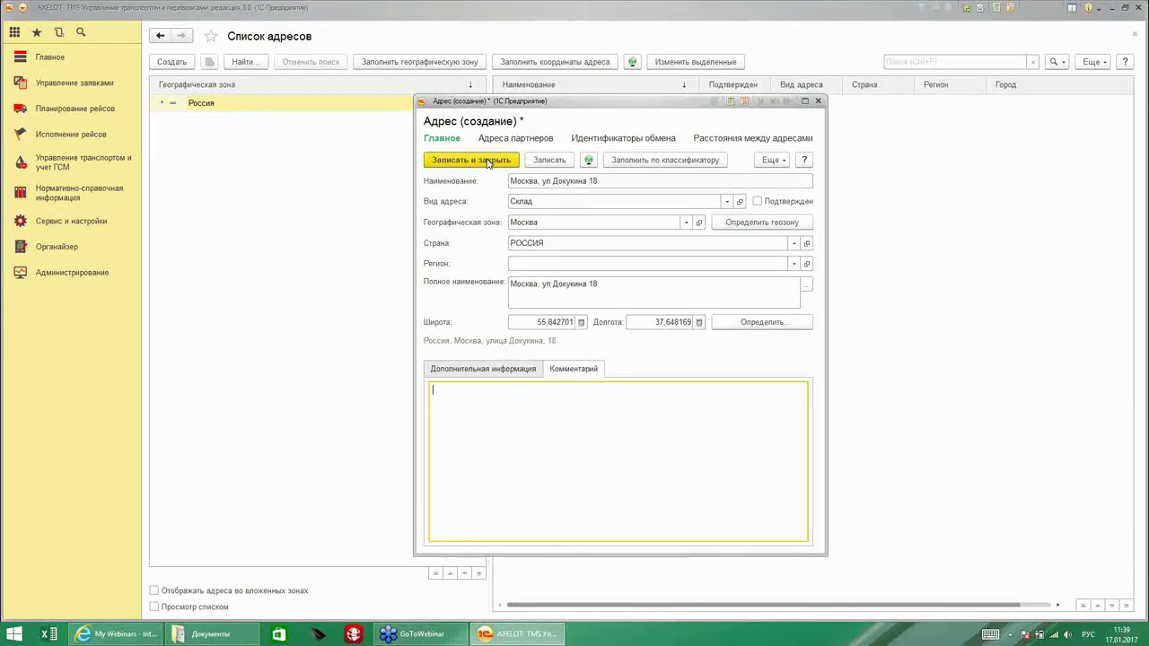
pyautogui.hotkey('ctrl', 'Return')
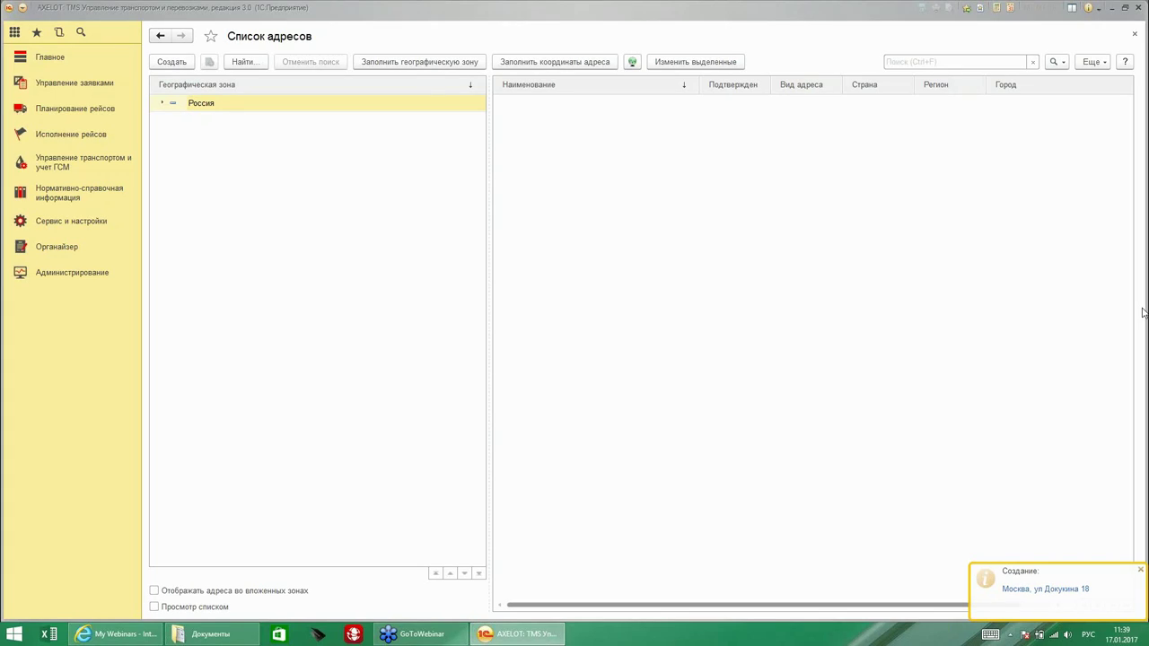
pyautogui.press('Escape')
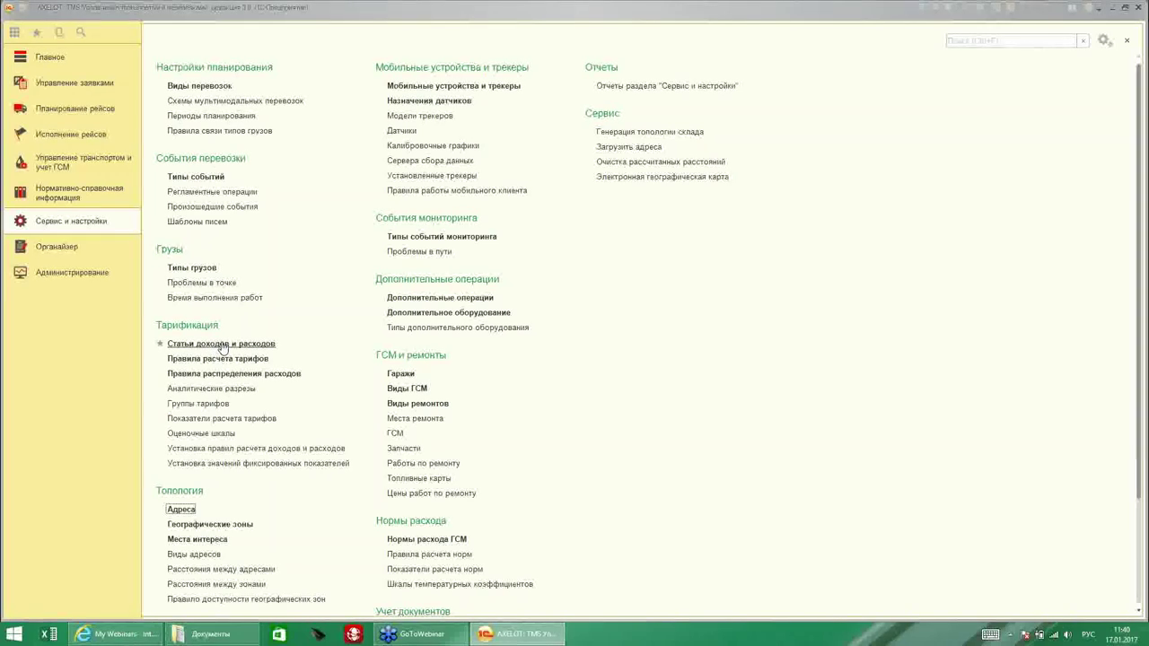
# Create a new expense-type item named 'Зарплата водителю' in Статьи доходов и расходов.
pyautogui.click(256, 347)
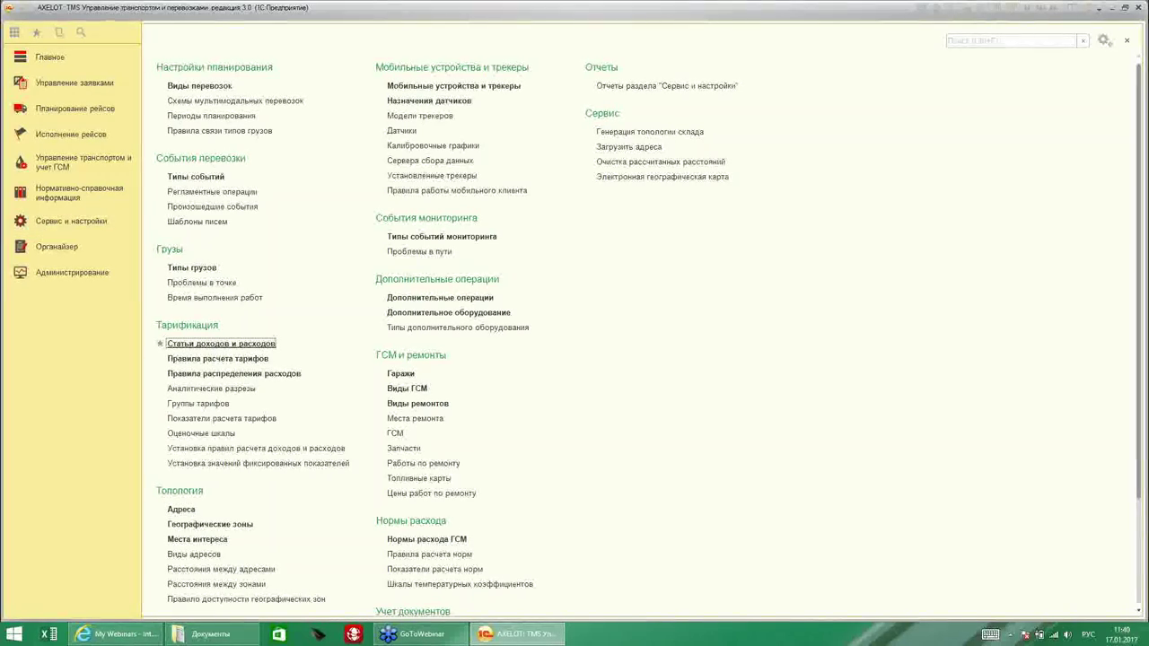
pyautogui.click(171, 62)
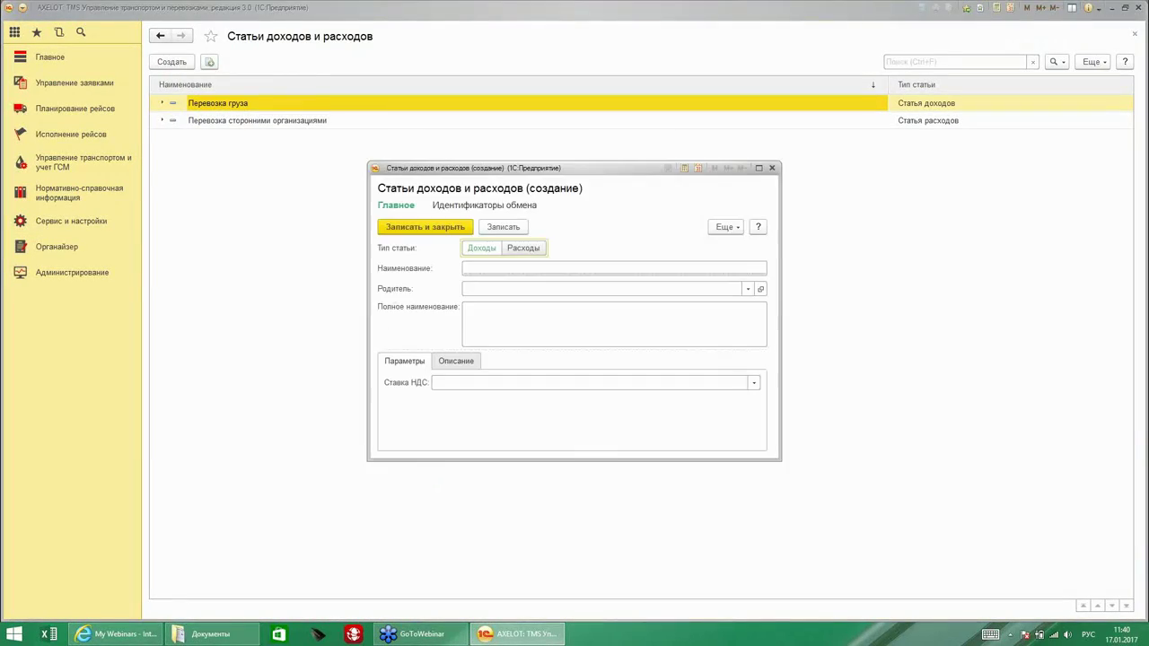
pyautogui.click(522, 264)
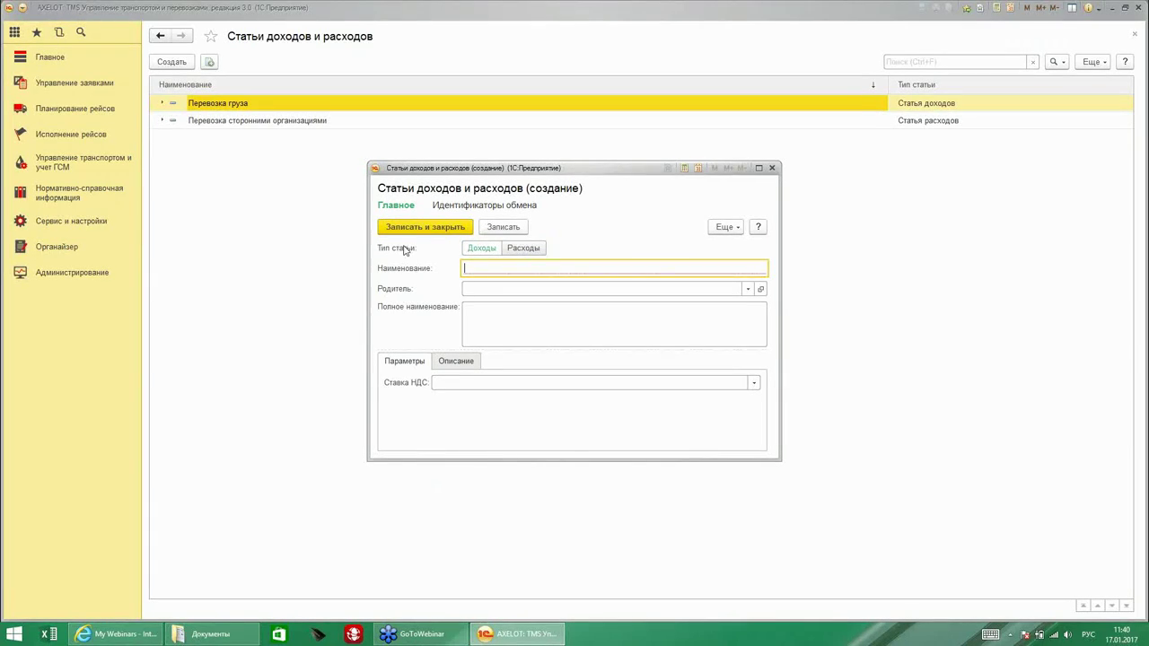
pyautogui.click(482, 249)
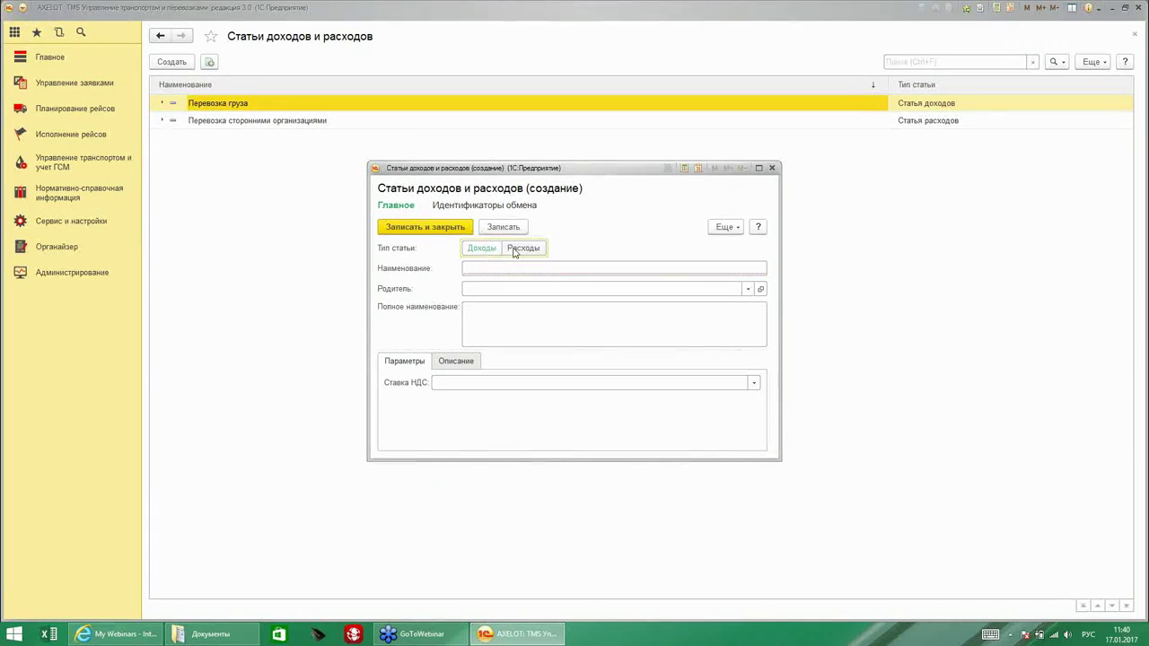
pyautogui.click(514, 250)
pyautogui.click(490, 270)
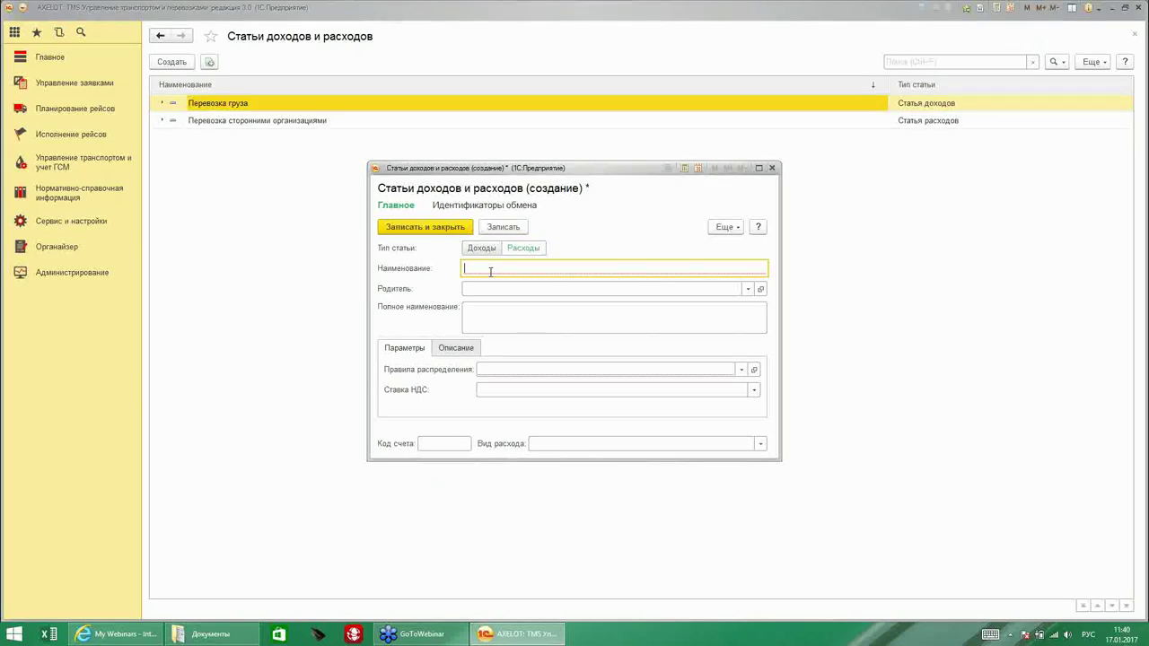
pyautogui.write('Зар')
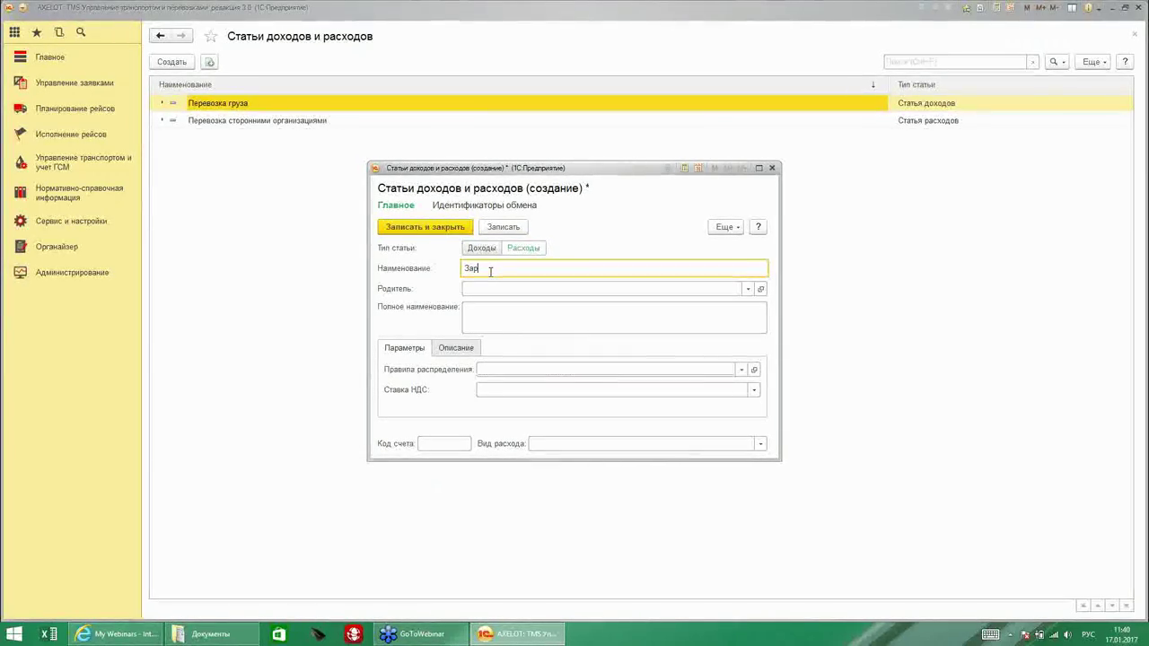
pyautogui.write('пл')
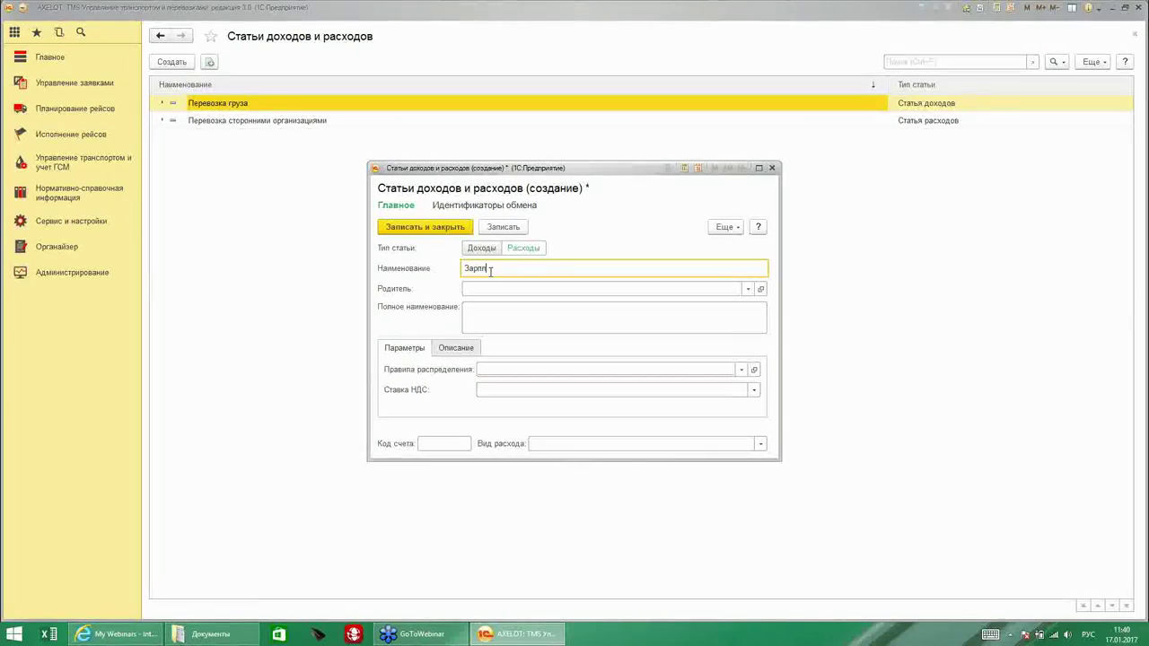
pyautogui.write('ата водителю')
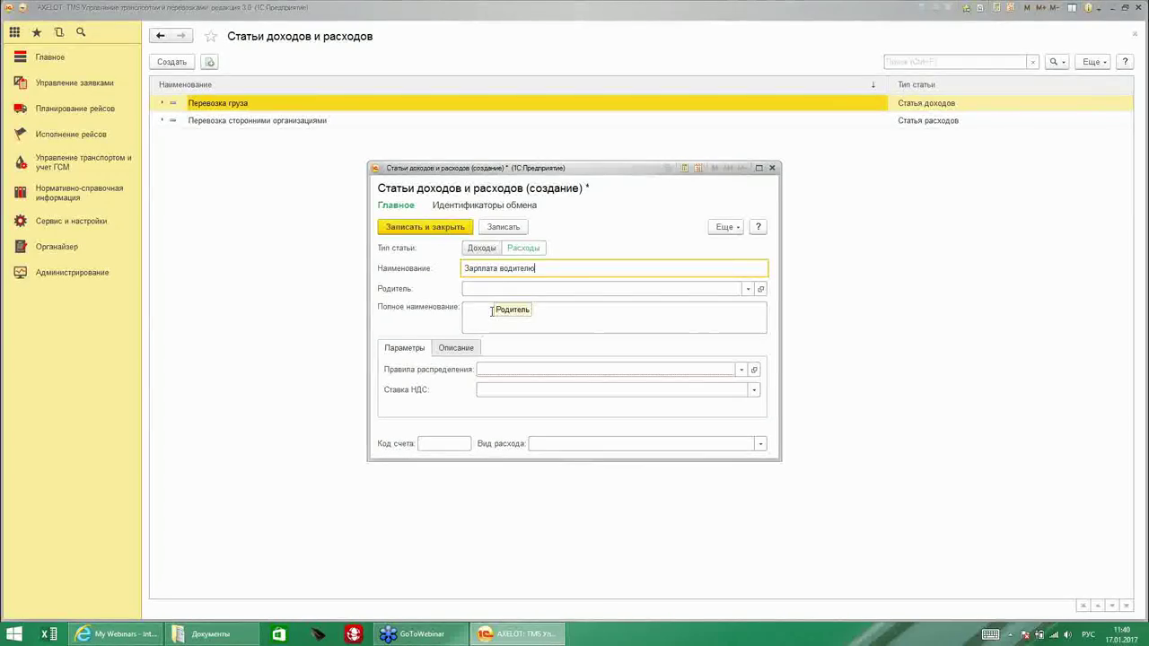
# Copy 'Зарплата водителю' into the Полное наименование field.
pyautogui.click(476, 311)
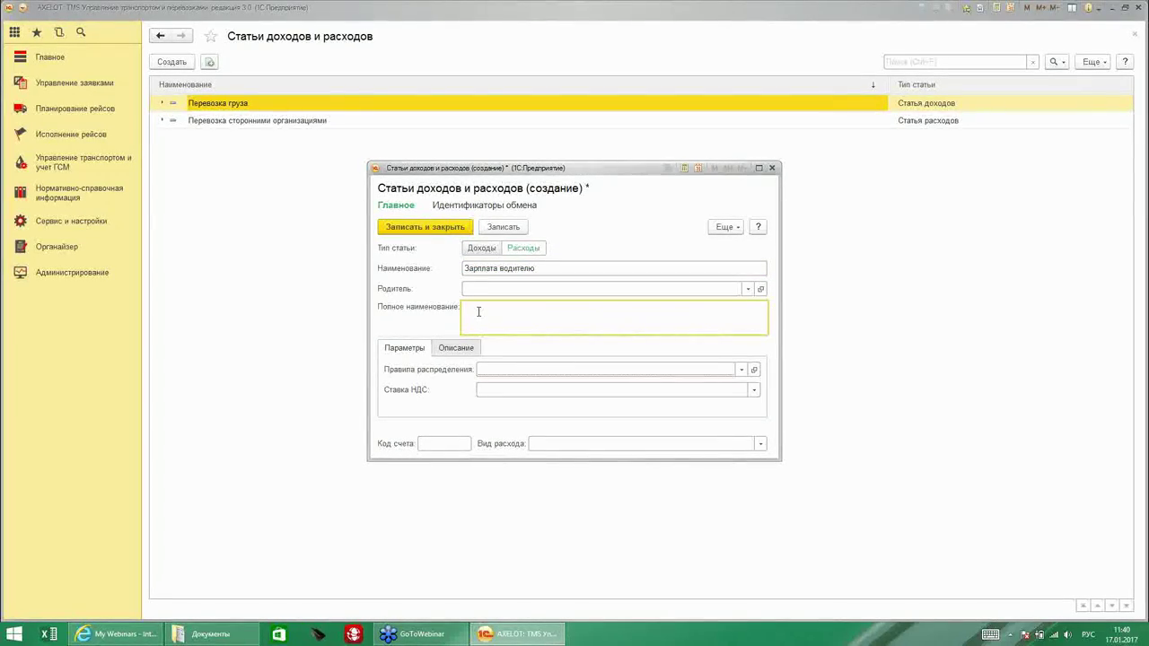
pyautogui.click(492, 262)
pyautogui.hotkey('ctrl', 'c')
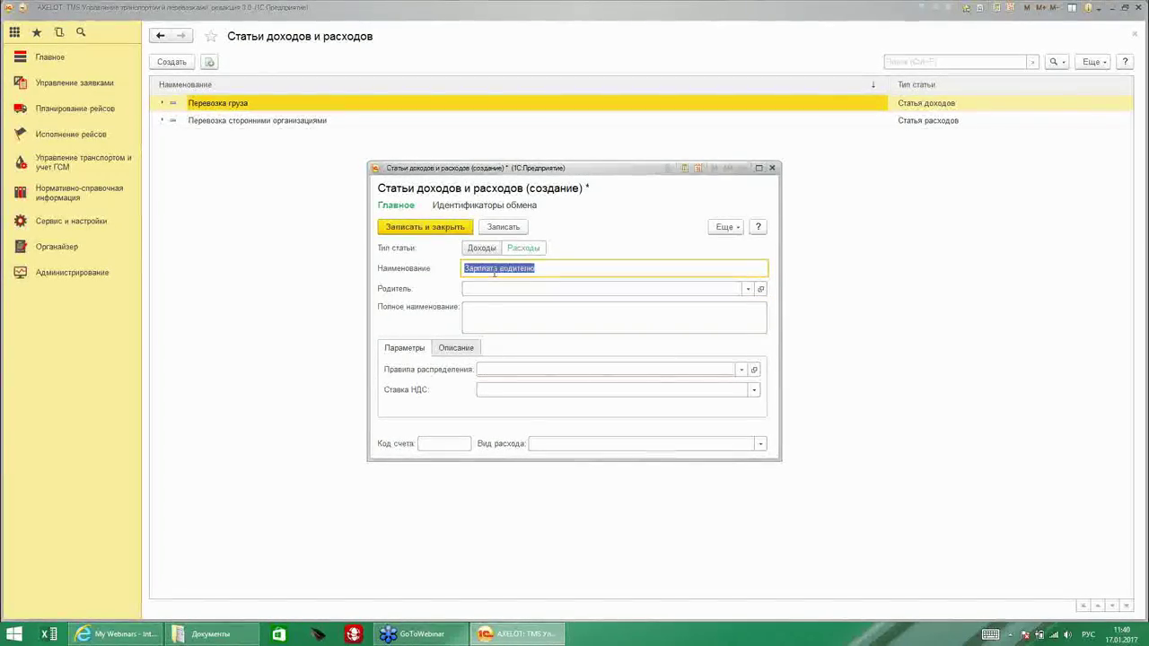
pyautogui.click(544, 317)
pyautogui.hotkey('ctrl', 'v')
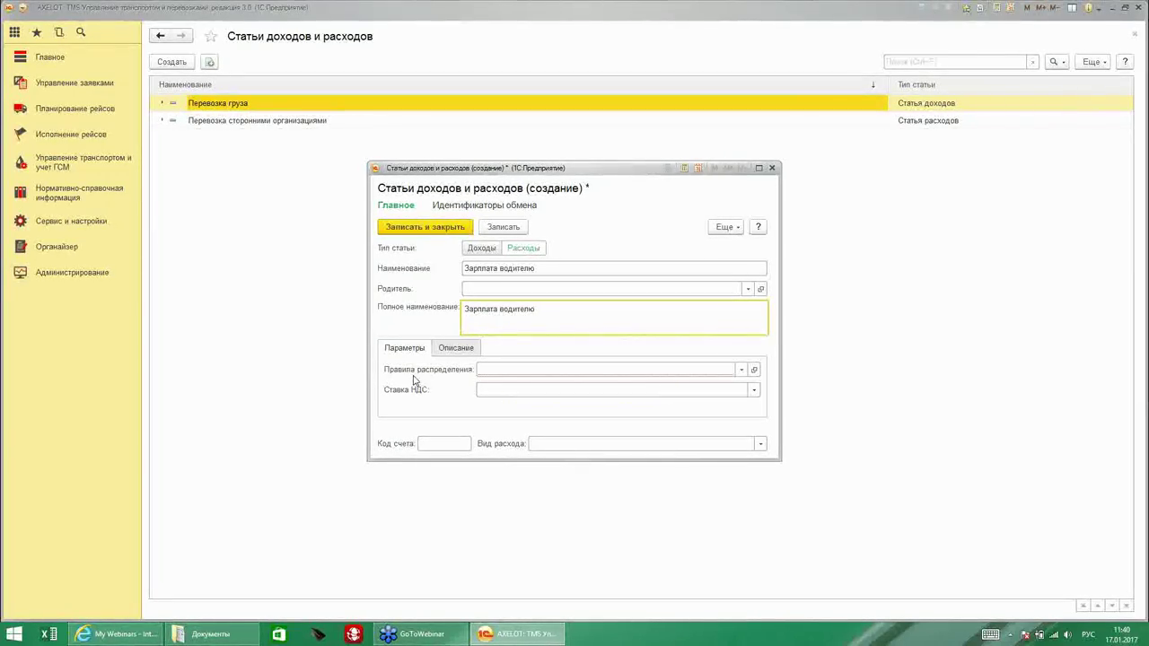
# Show all cost distribution rules and start a new rule.
pyautogui.click(741, 371)
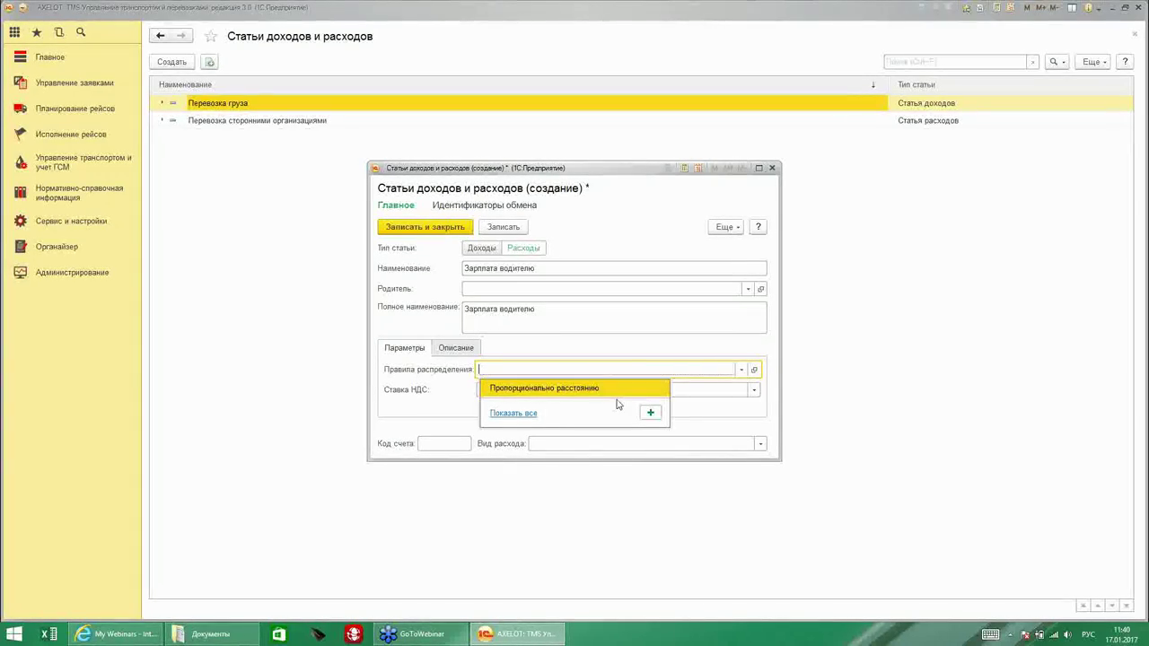
pyautogui.click(514, 413)
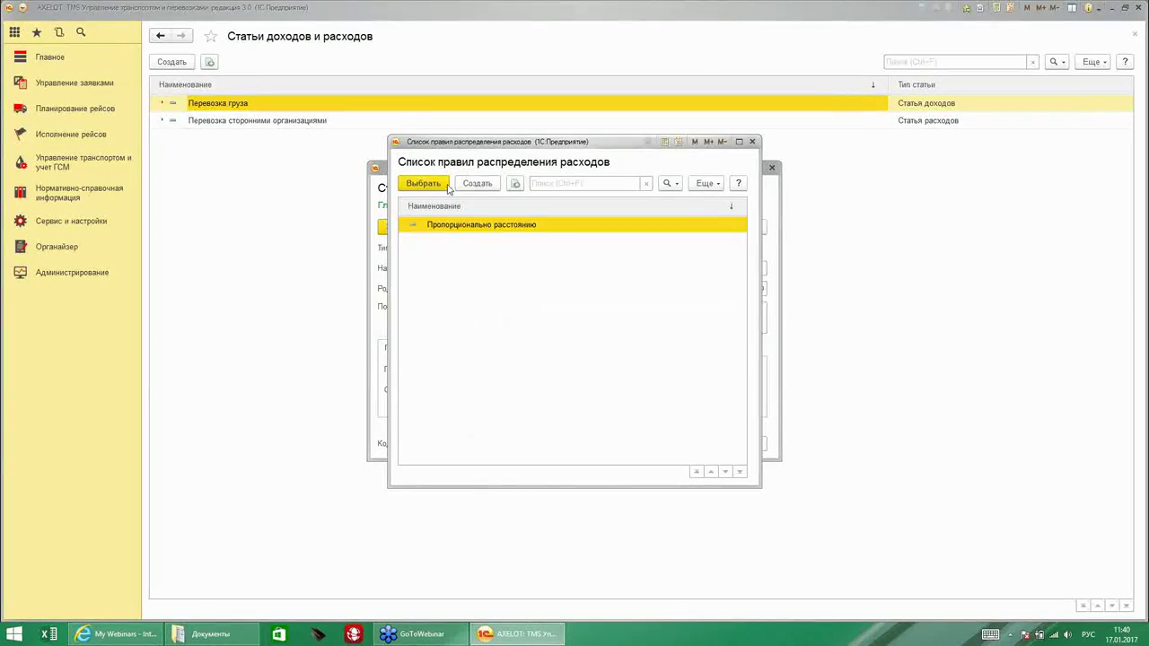
pyautogui.click(476, 184)
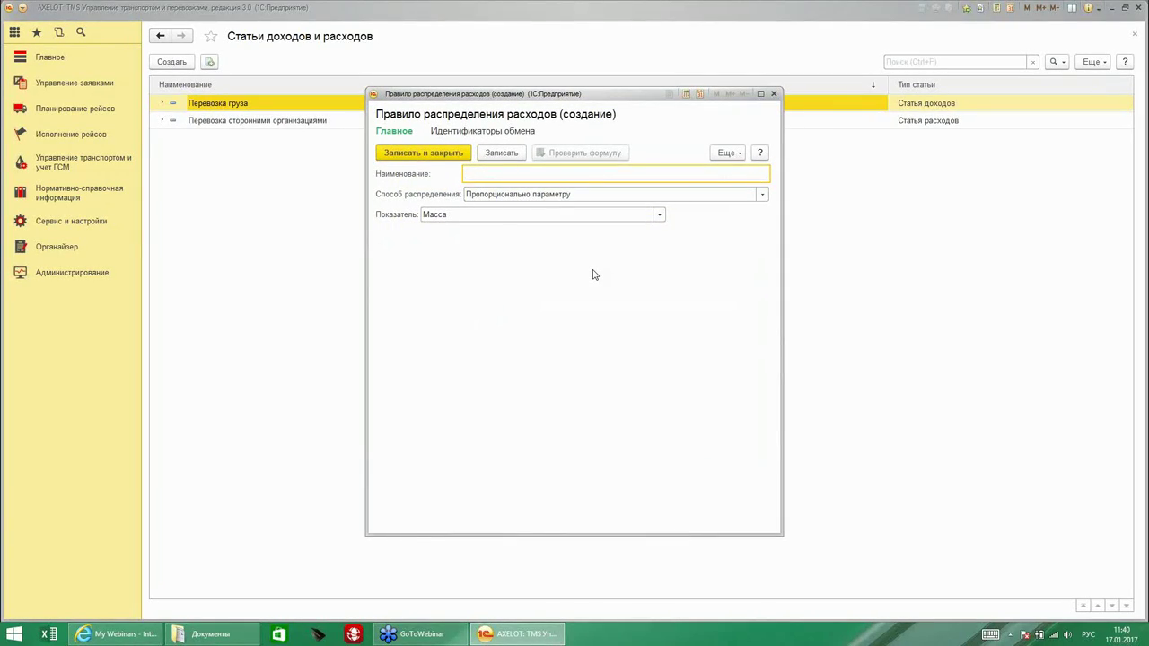
# Save the distribution rule 'Рапределение по массе' and assign it to the expense item.
pyautogui.write('Рапределение по массе')
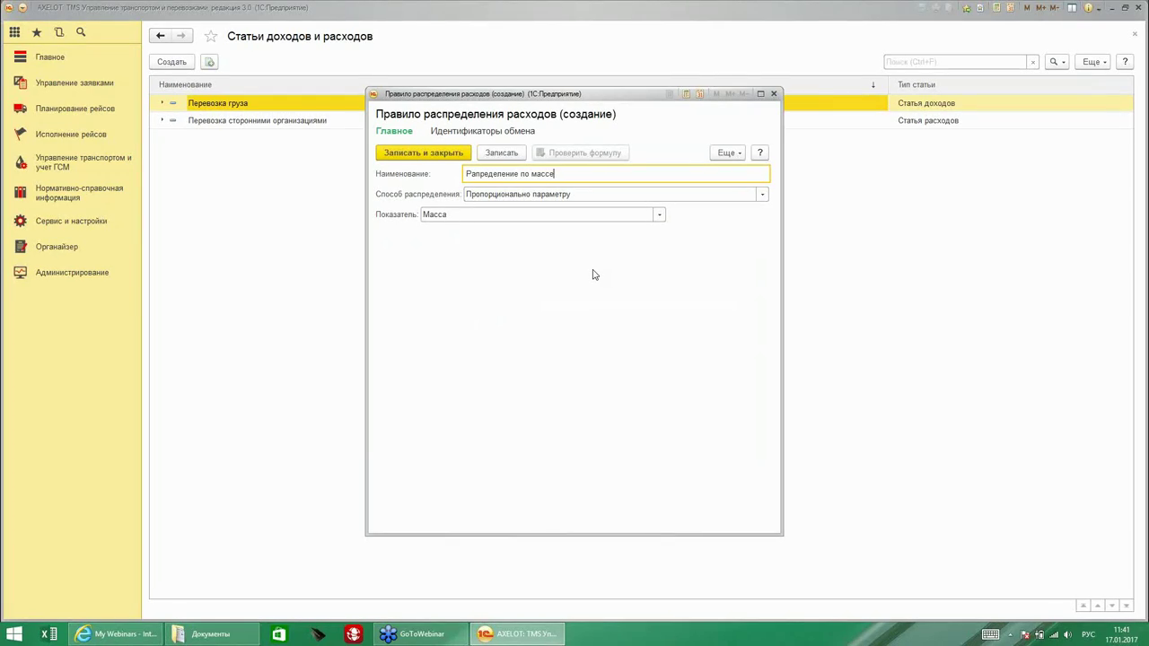
pyautogui.click(420, 152)
pyautogui.click(423, 183)
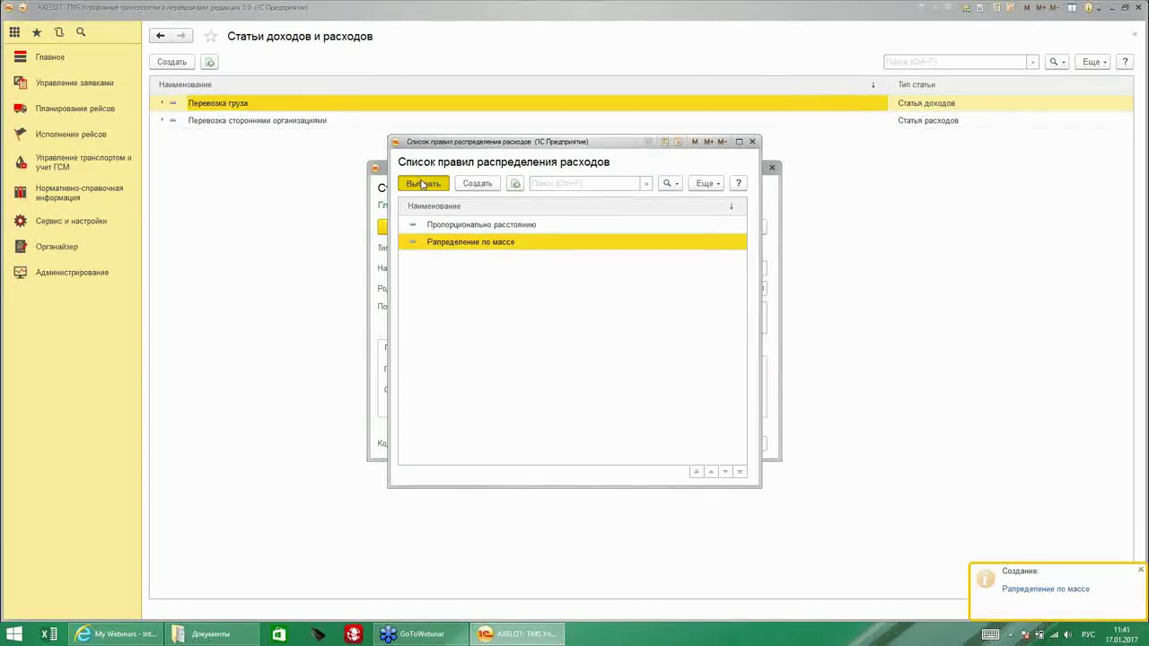
pyautogui.click(507, 390)
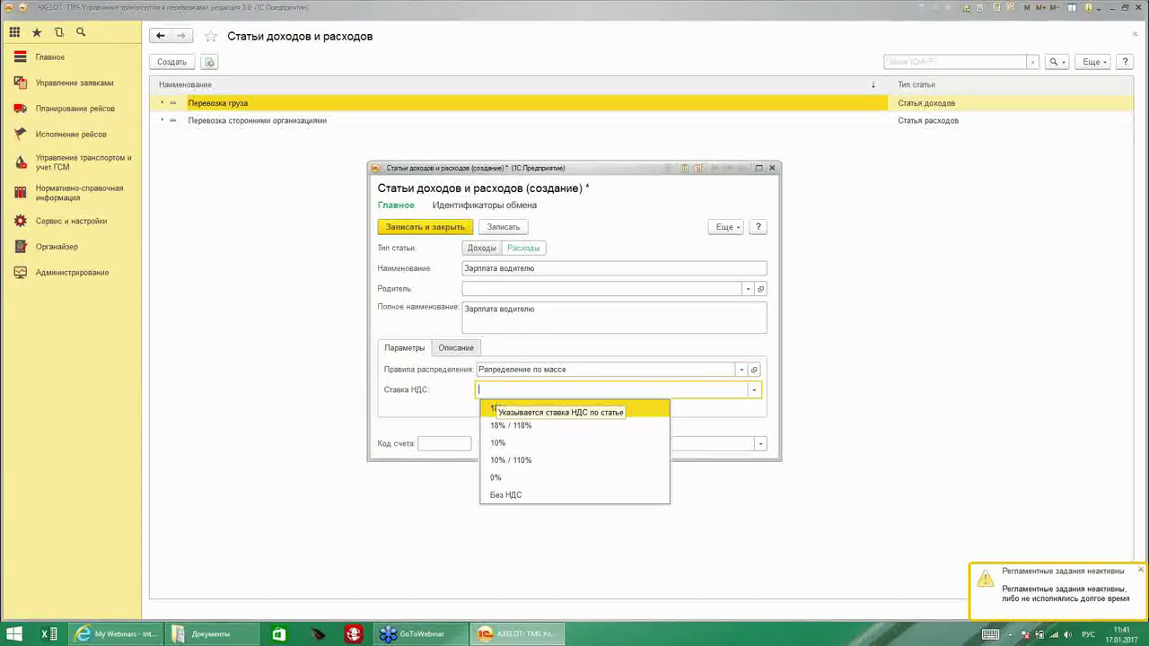
# Set Ставка НДС to 18% / 118% and save the 'Зарплата водителю' expense item.
pyautogui.click(507, 423)
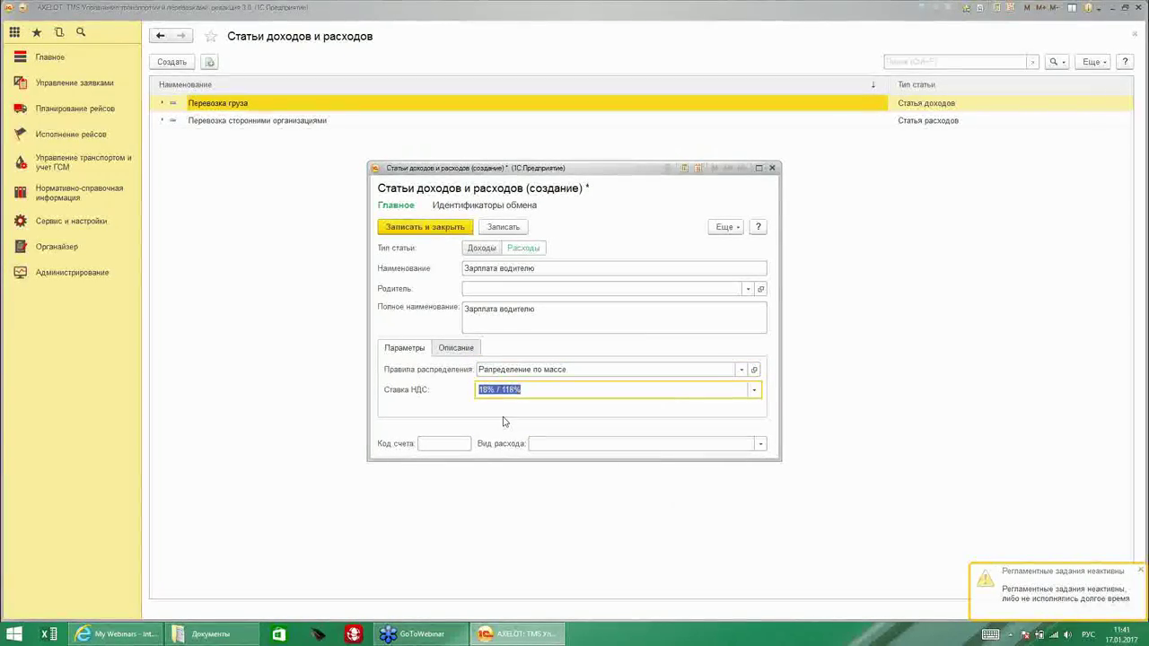
pyautogui.click(404, 231)
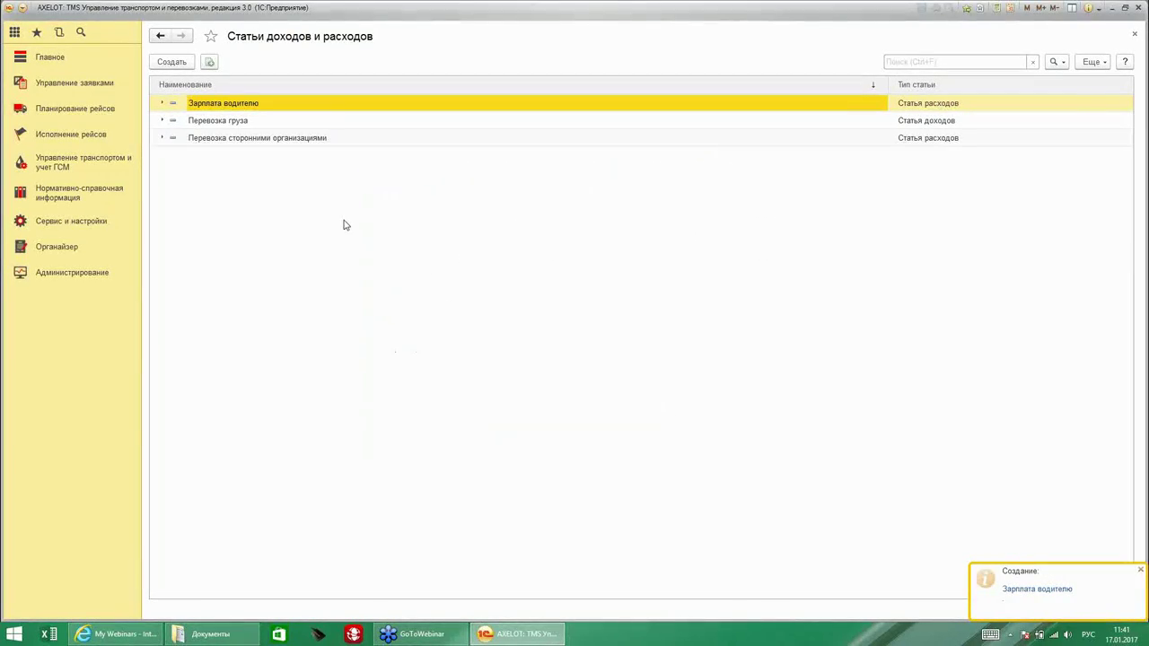
pyautogui.click(75, 221)
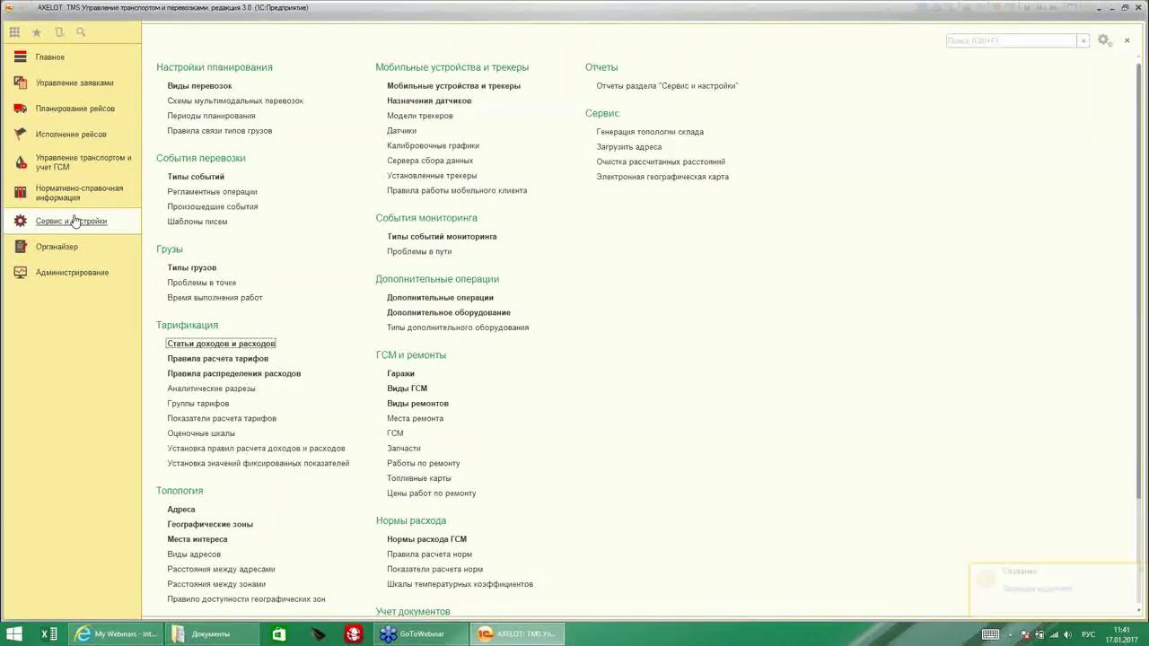
# Create a tariff calculation rule named 'Услуги по перевозке' with Способ расчета set to Формула.
pyautogui.click(252, 360)
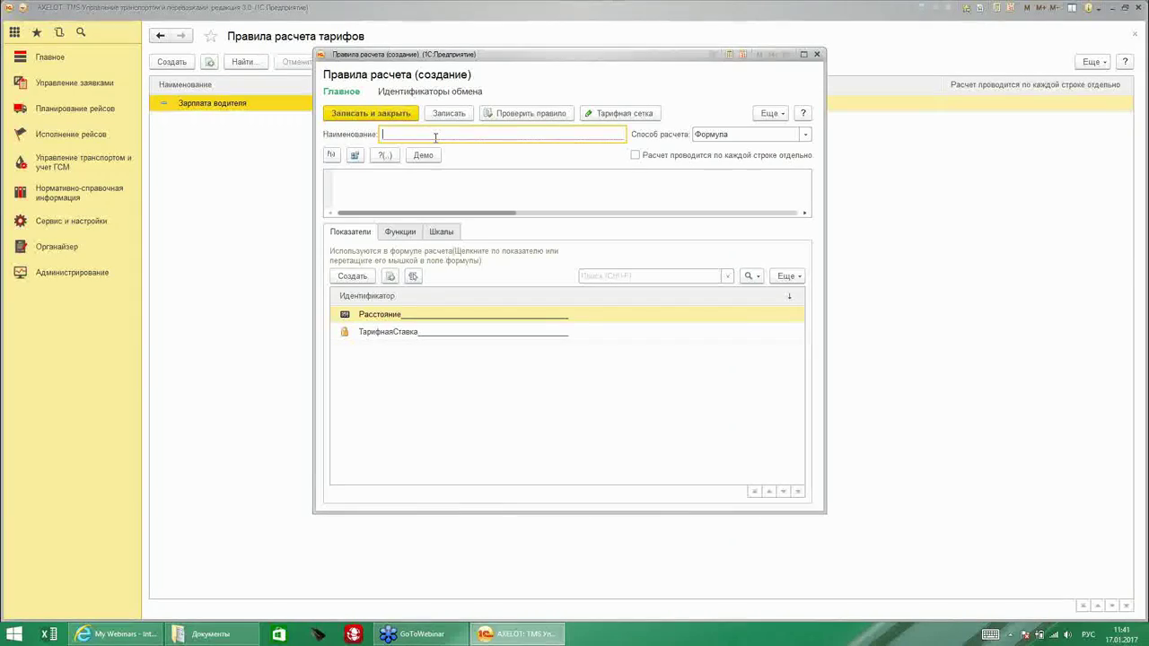
pyautogui.moveTo(435, 56); pyautogui.dragTo(443, 102)
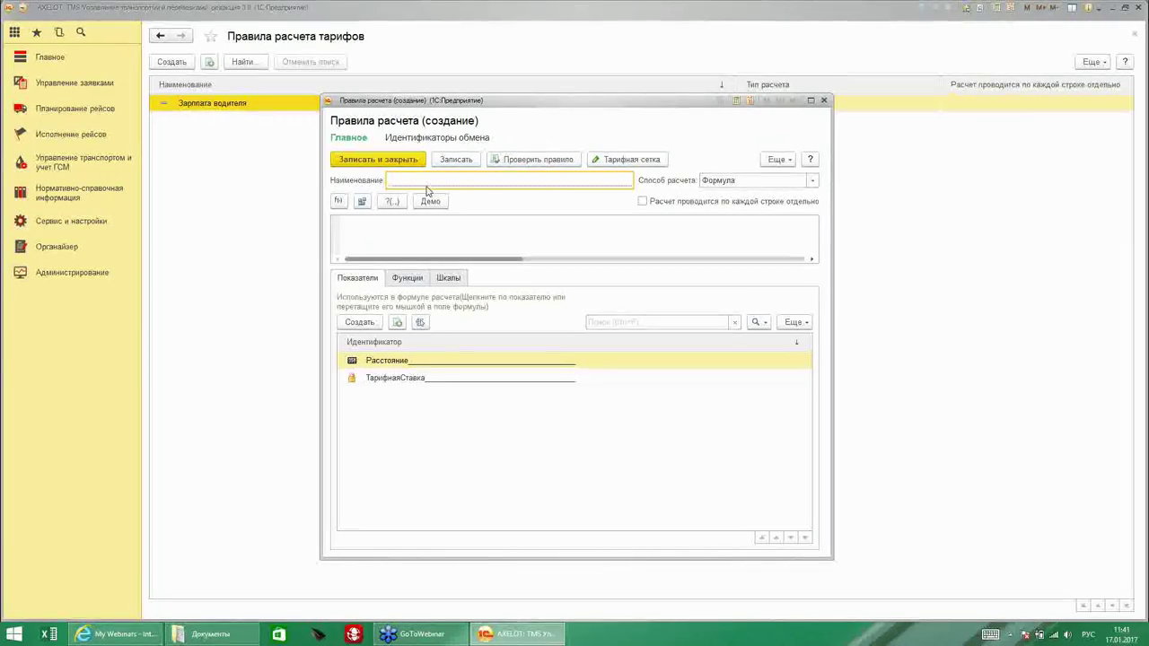
pyautogui.write('Услуги по перевозке')
pyautogui.click(813, 183)
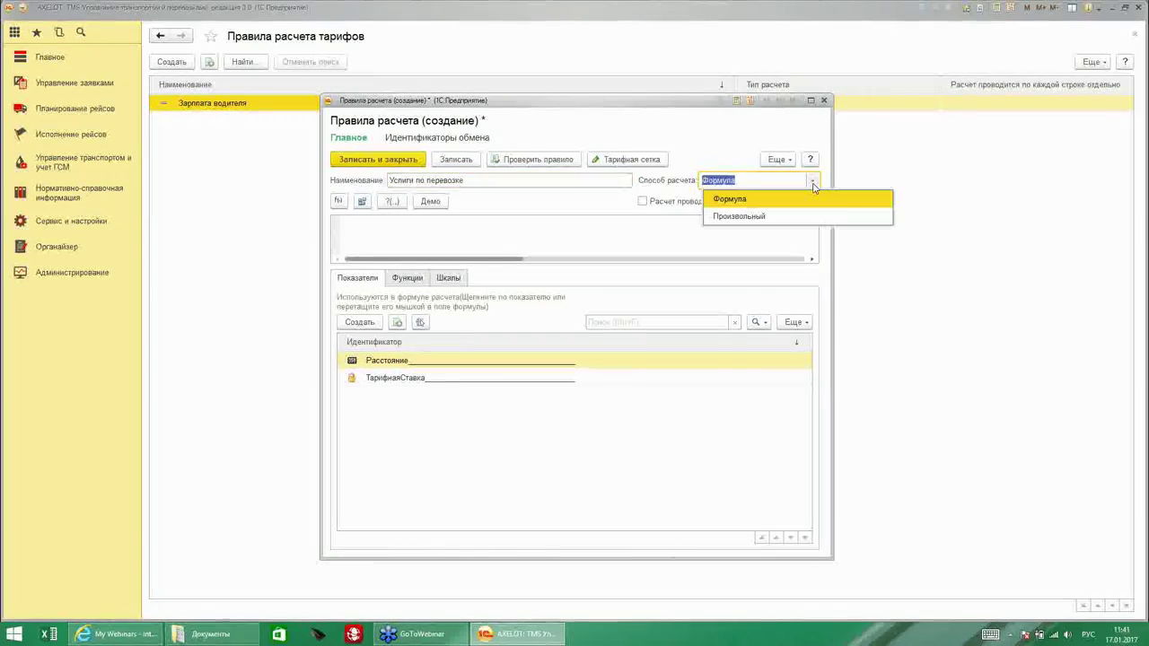
pyautogui.click(755, 200)
pyautogui.click(744, 182)
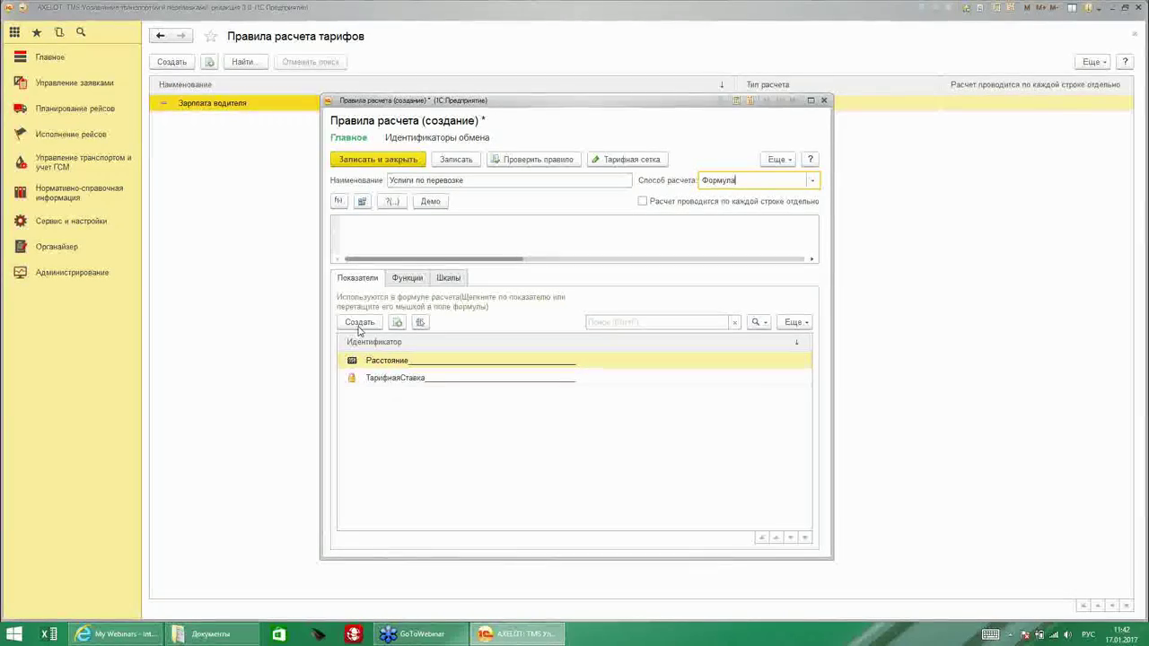
# Add a calculation indicator 'Масса' based on the Масса груза parameter.
pyautogui.click(359, 323)
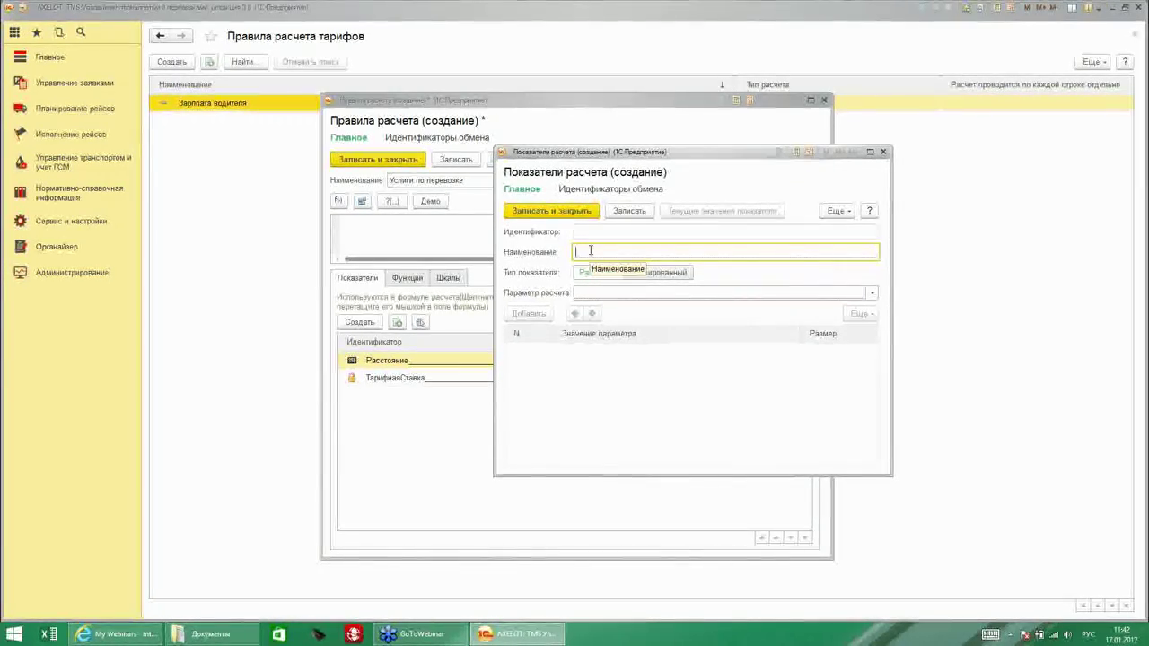
pyautogui.write('Масса')
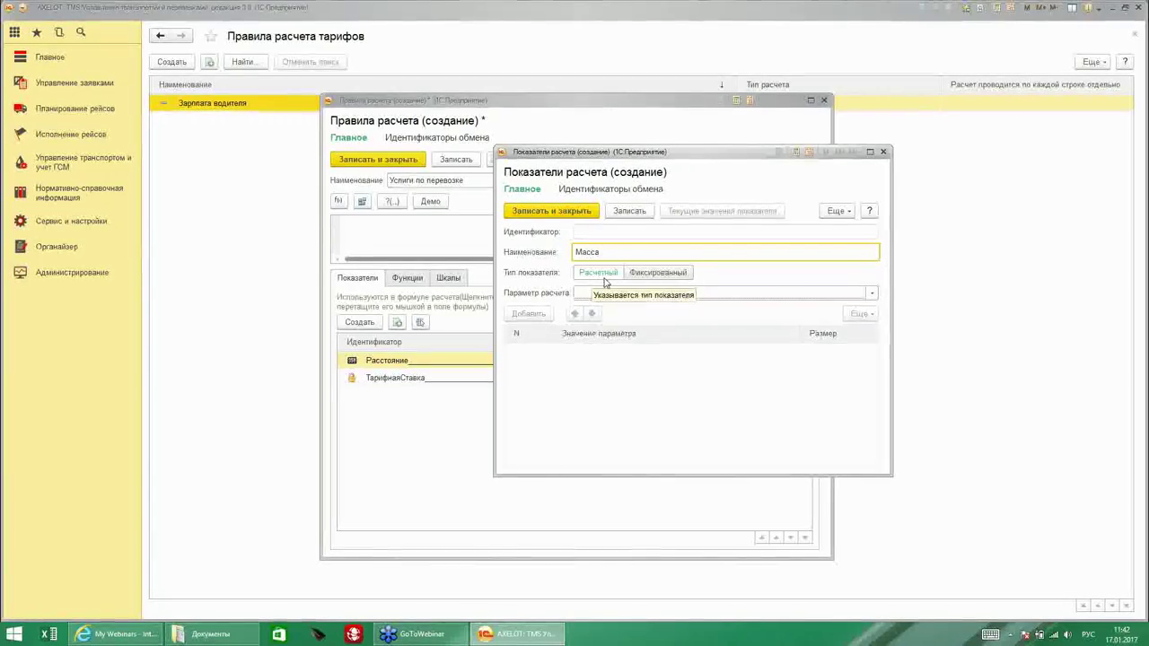
pyautogui.click(871, 292)
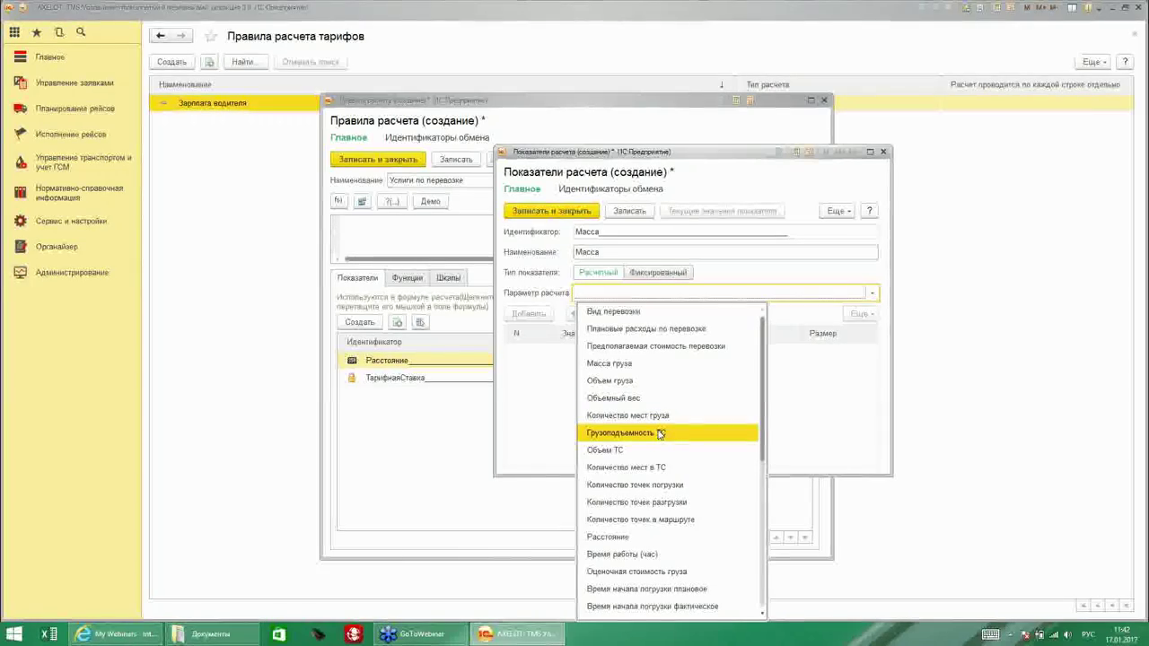
pyautogui.click(628, 365)
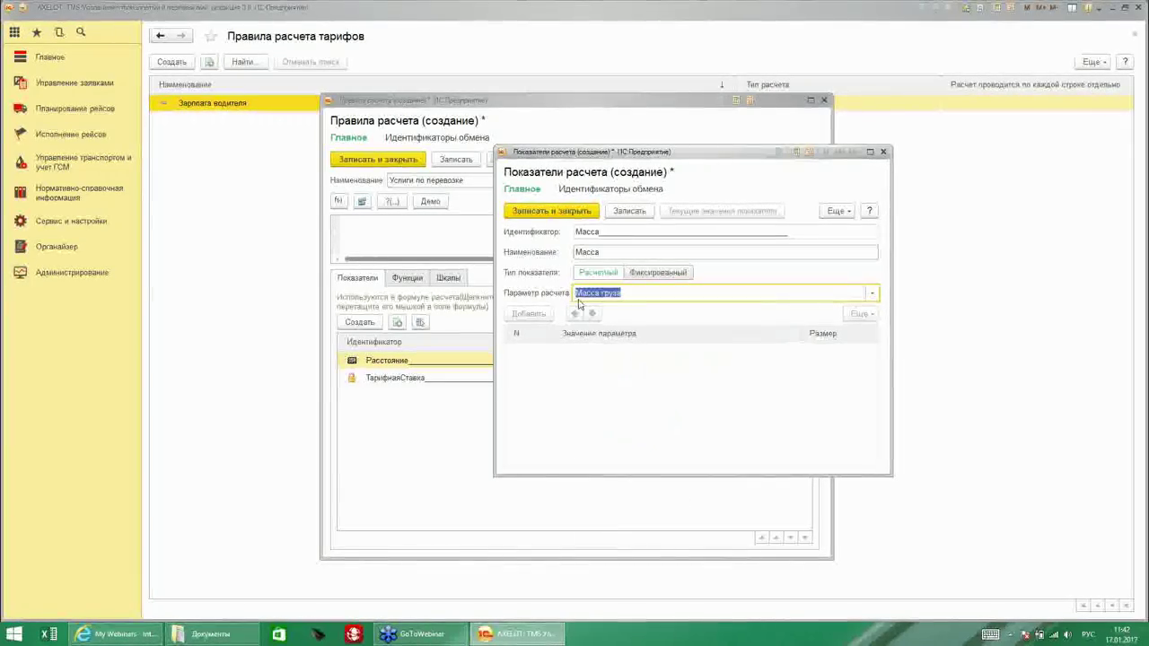
pyautogui.click(539, 212)
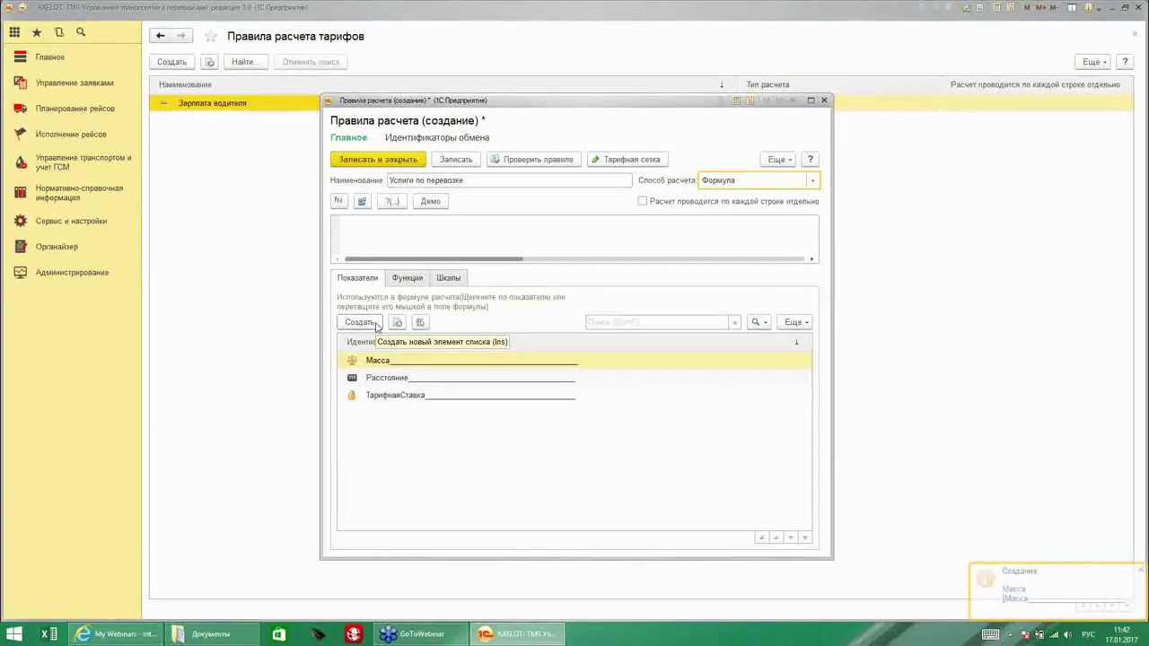
# Add a fixed-type calculation indicator named 'Тариф за перевозку'.
pyautogui.click(359, 322)
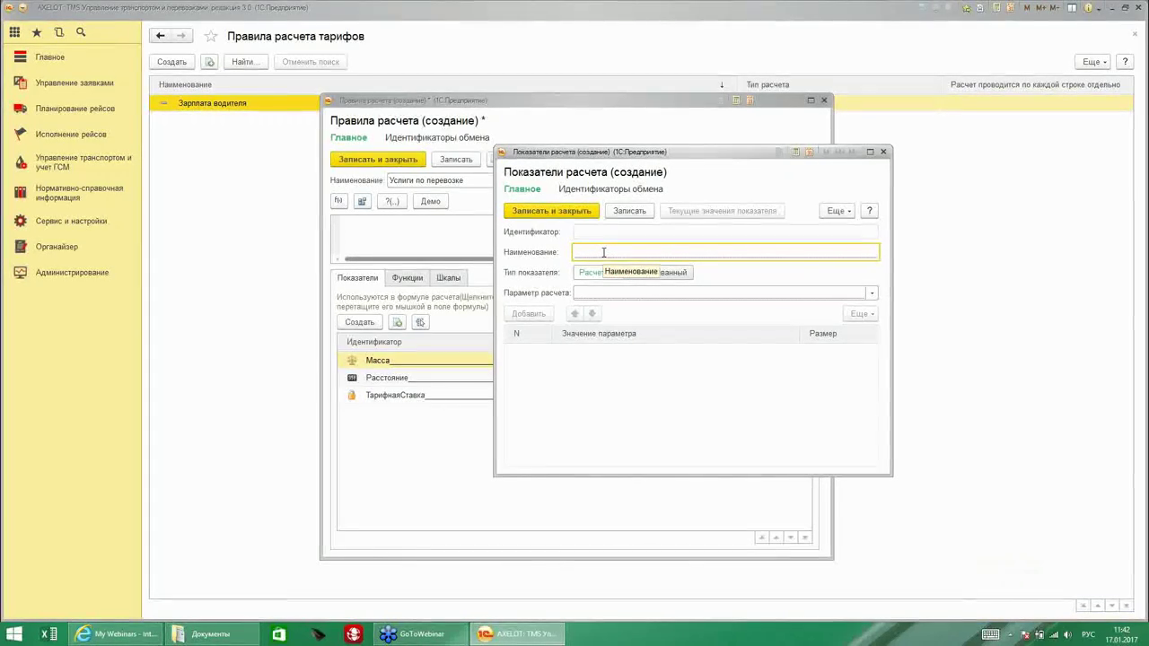
pyautogui.write('Тариф')
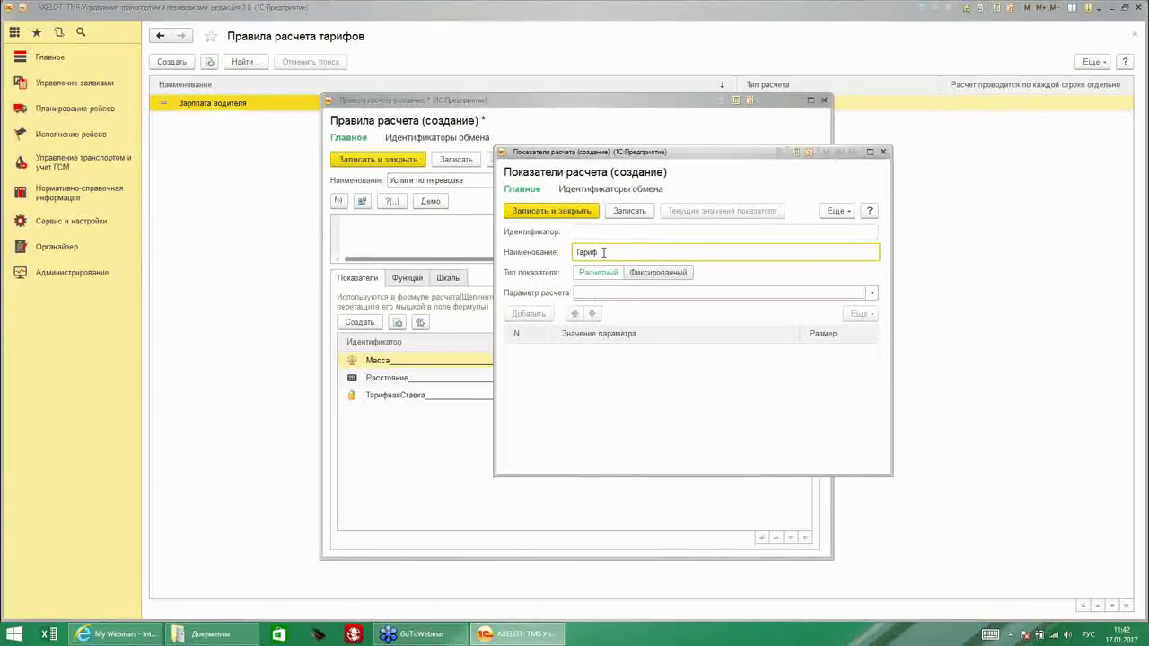
pyautogui.write(' за перевозку')
pyautogui.click(660, 274)
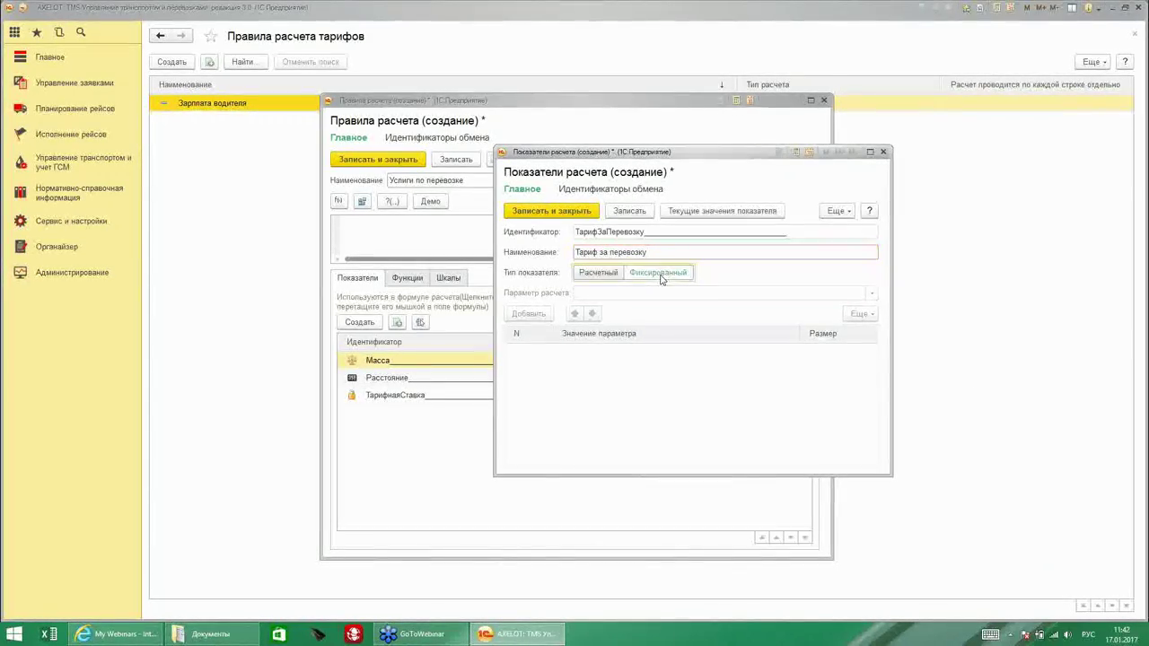
pyautogui.click(557, 212)
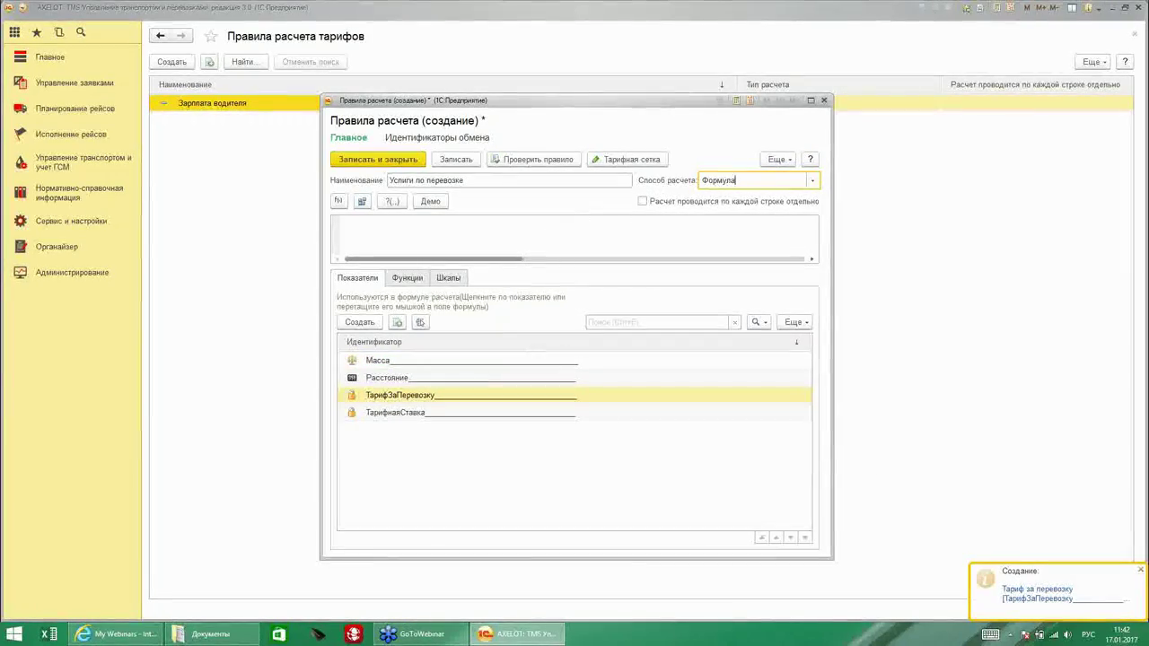
pyautogui.click(399, 240)
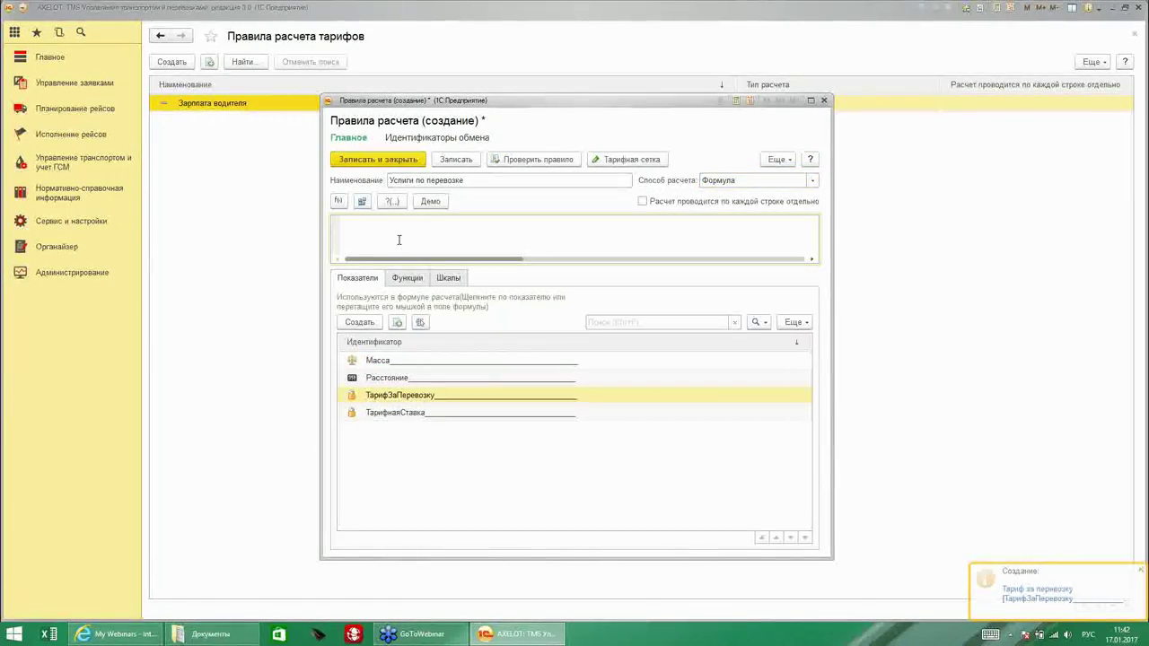
# Enter the formula Масса * ТарифЗаПеревозку and save the 'Услуги по перевозке' rule.
pyautogui.click(467, 360)
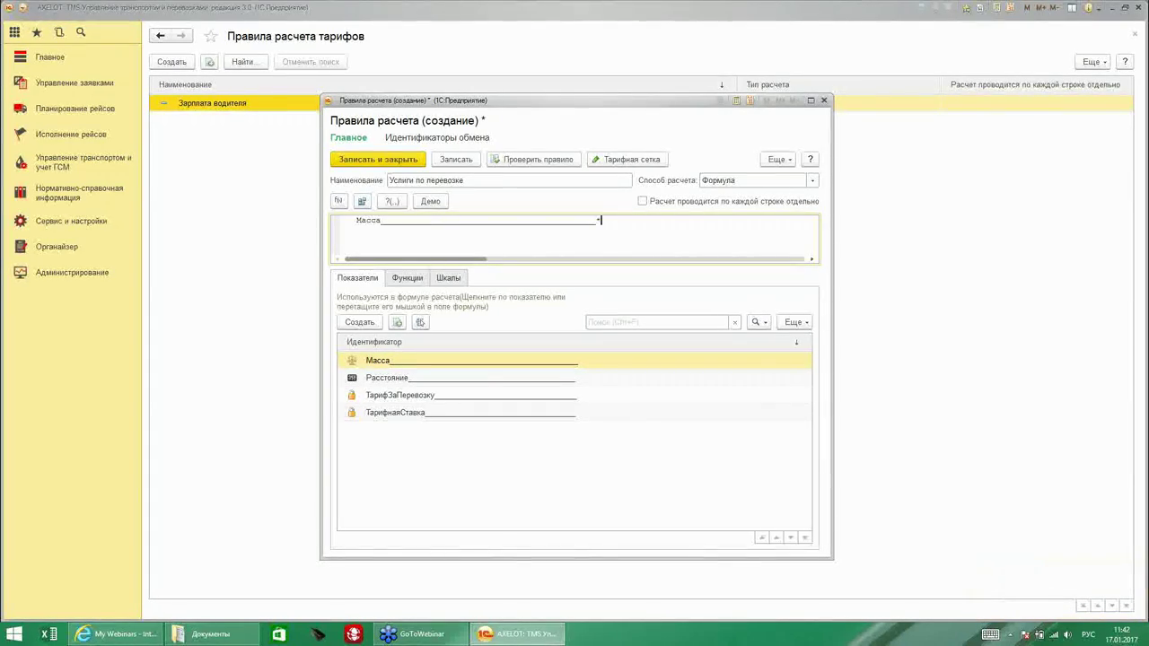
pyautogui.click(429, 399)
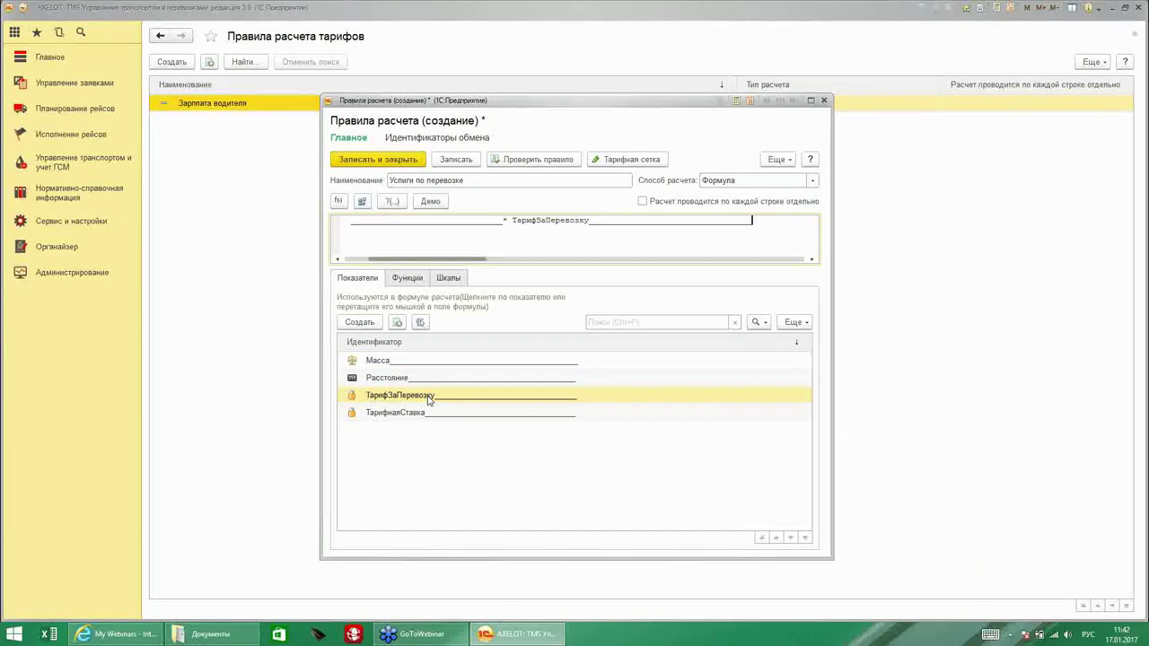
pyautogui.moveTo(462, 258); pyautogui.dragTo(380, 259)
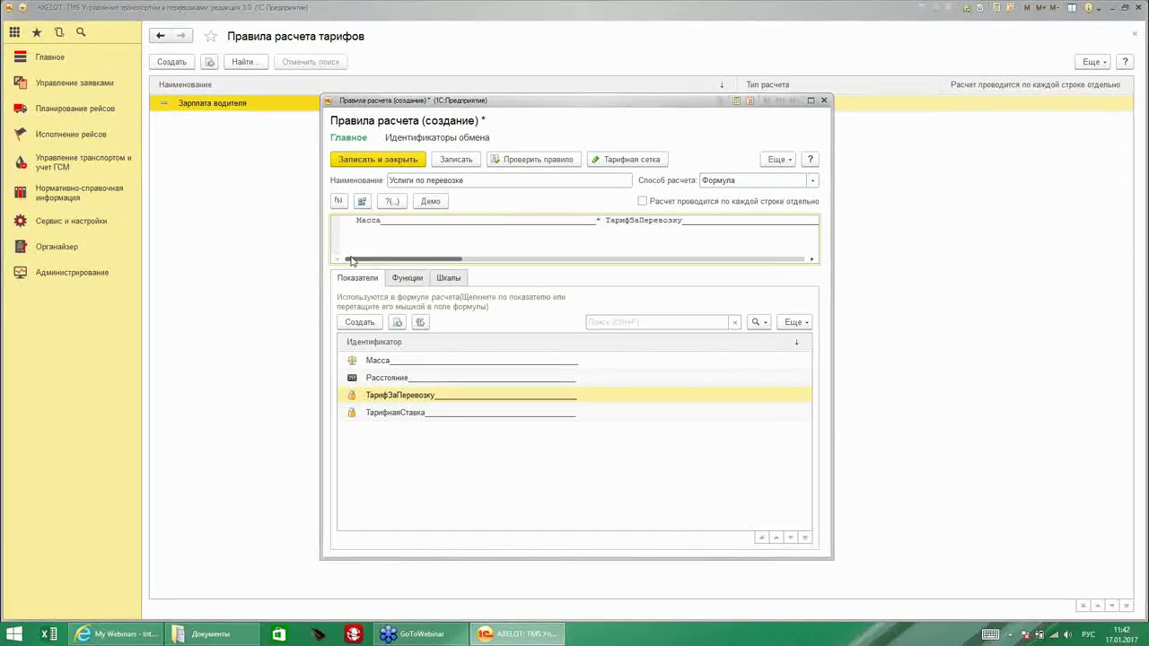
pyautogui.click(376, 160)
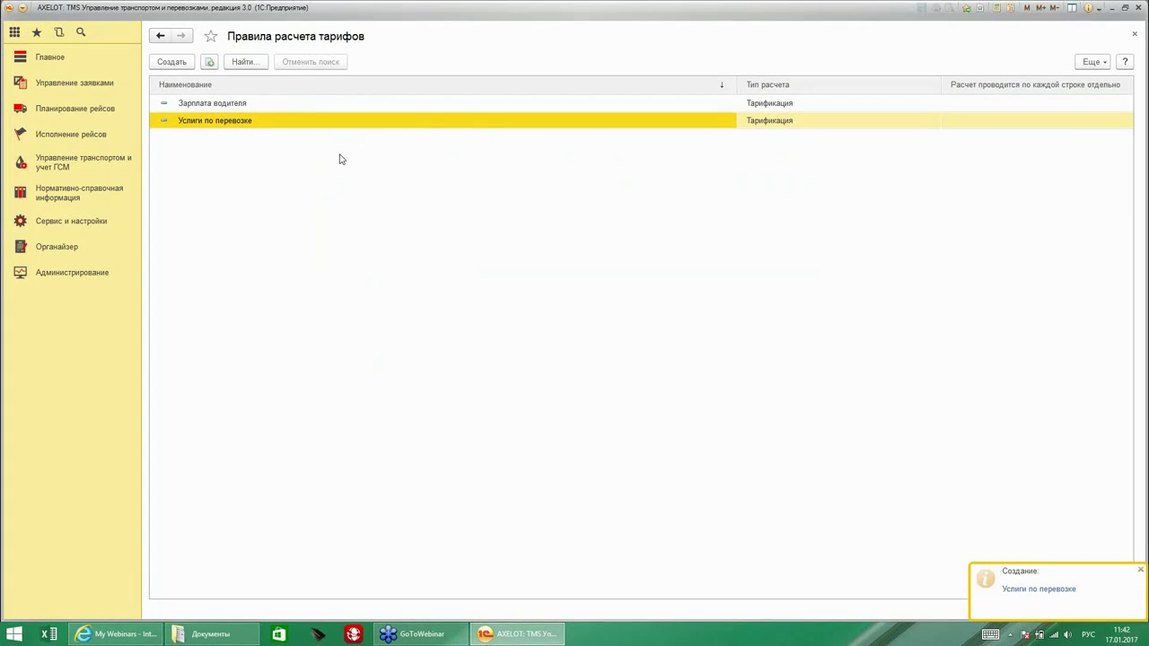
pyautogui.click(57, 223)
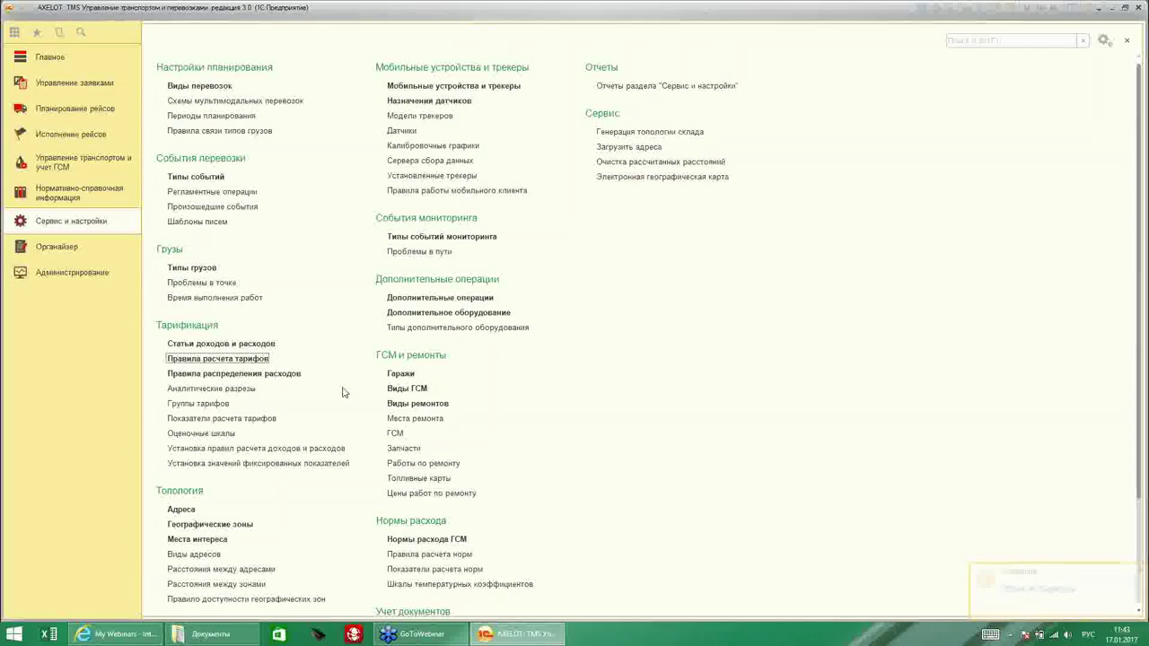
# Create a fixed-indicator values document with a Тариф за перевозку row of 120 and post it.
pyautogui.click(328, 463)
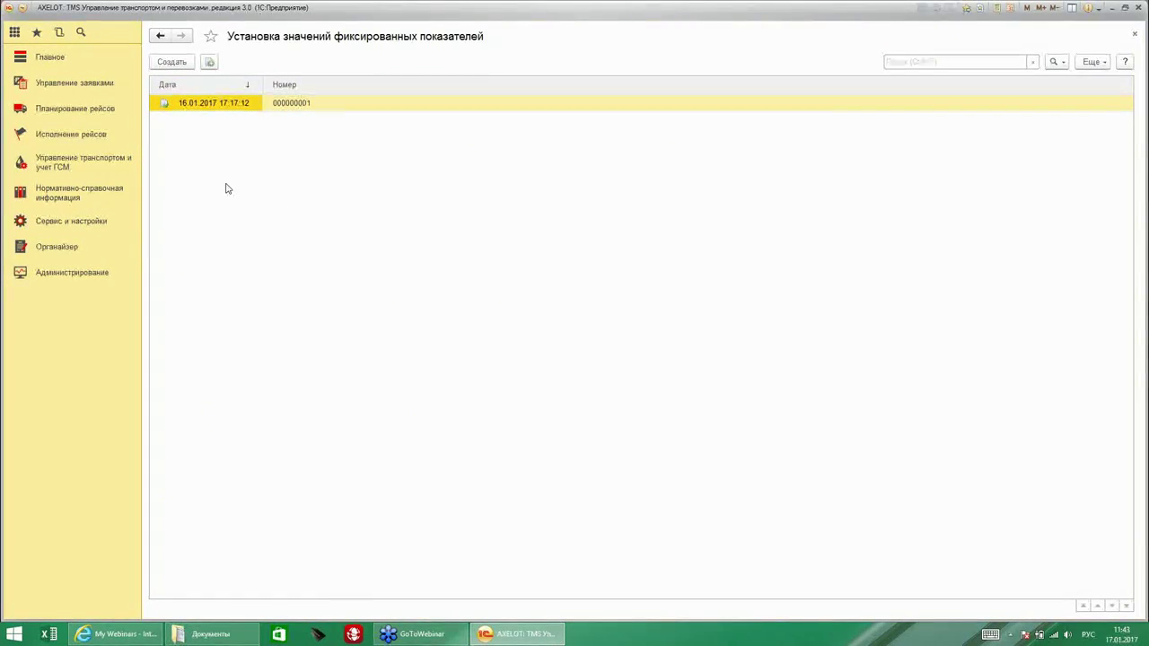
pyautogui.click(188, 65)
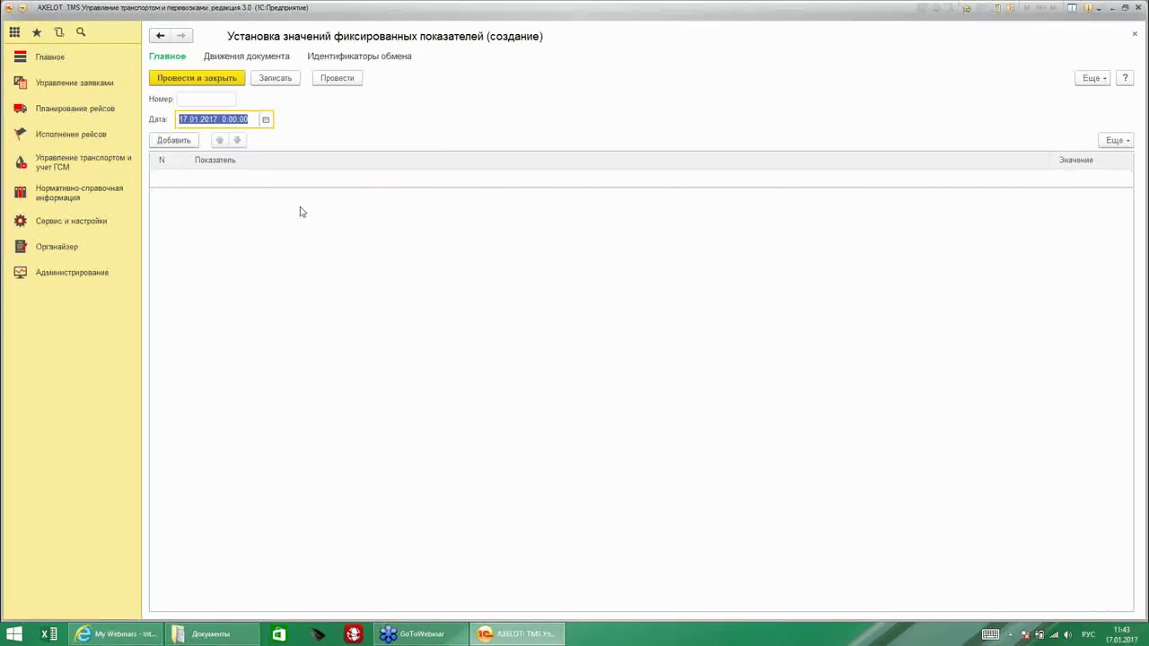
pyautogui.click(175, 144)
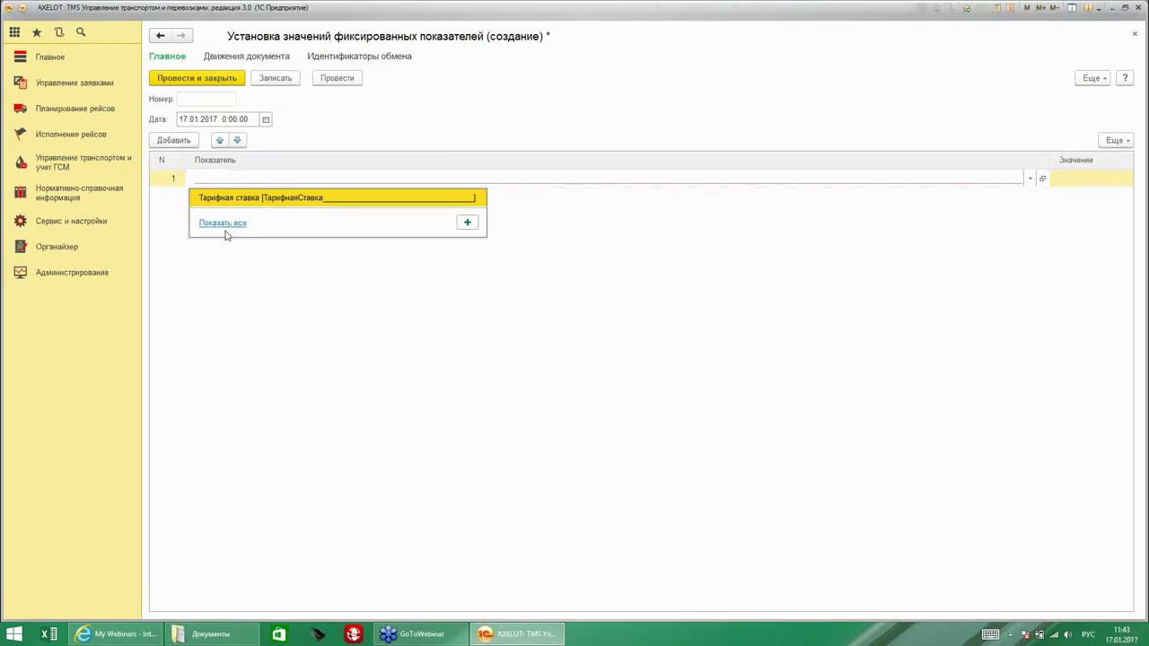
pyautogui.click(224, 224)
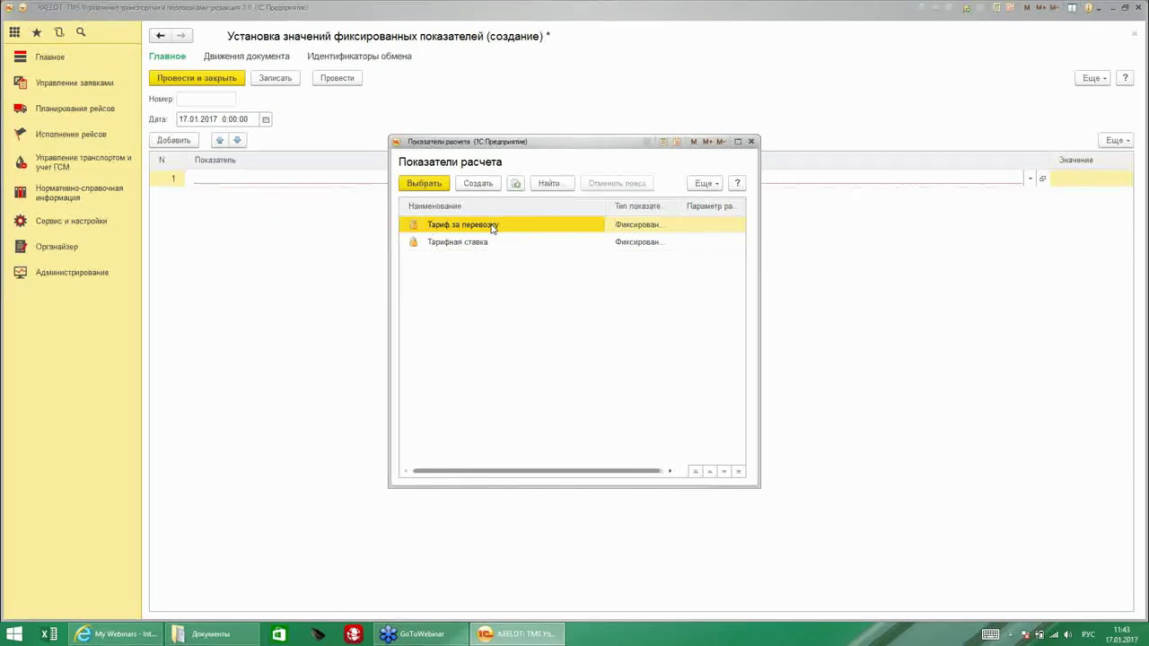
pyautogui.doubleClick(492, 228)
pyautogui.click(1067, 180)
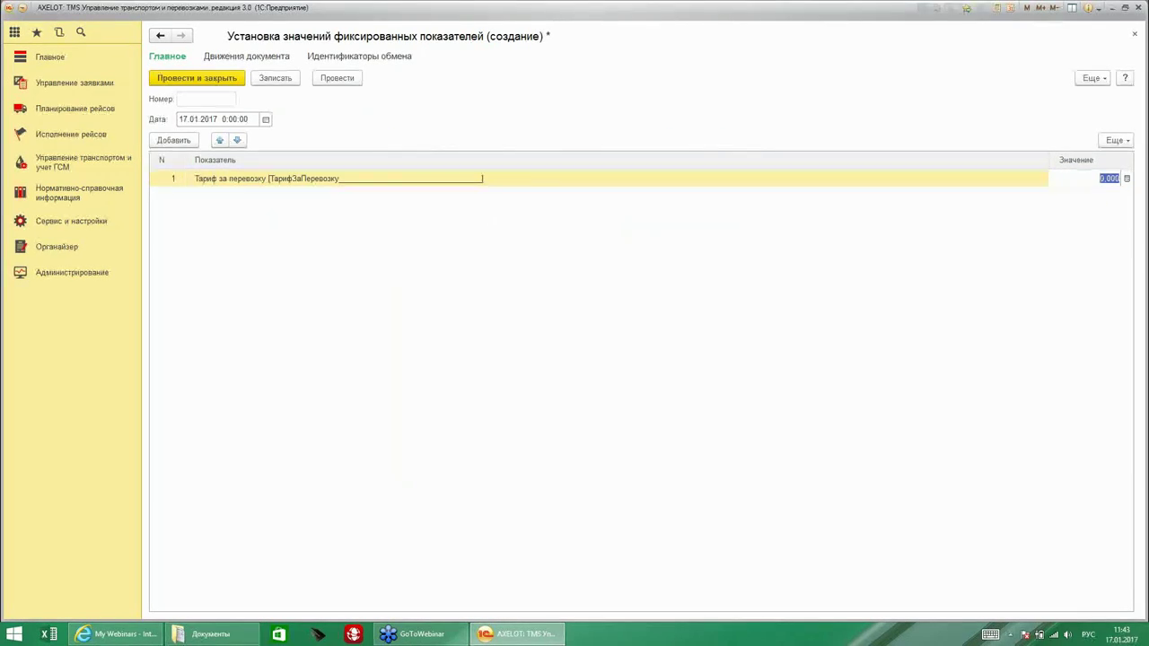
pyautogui.write('120')
pyautogui.click(238, 77)
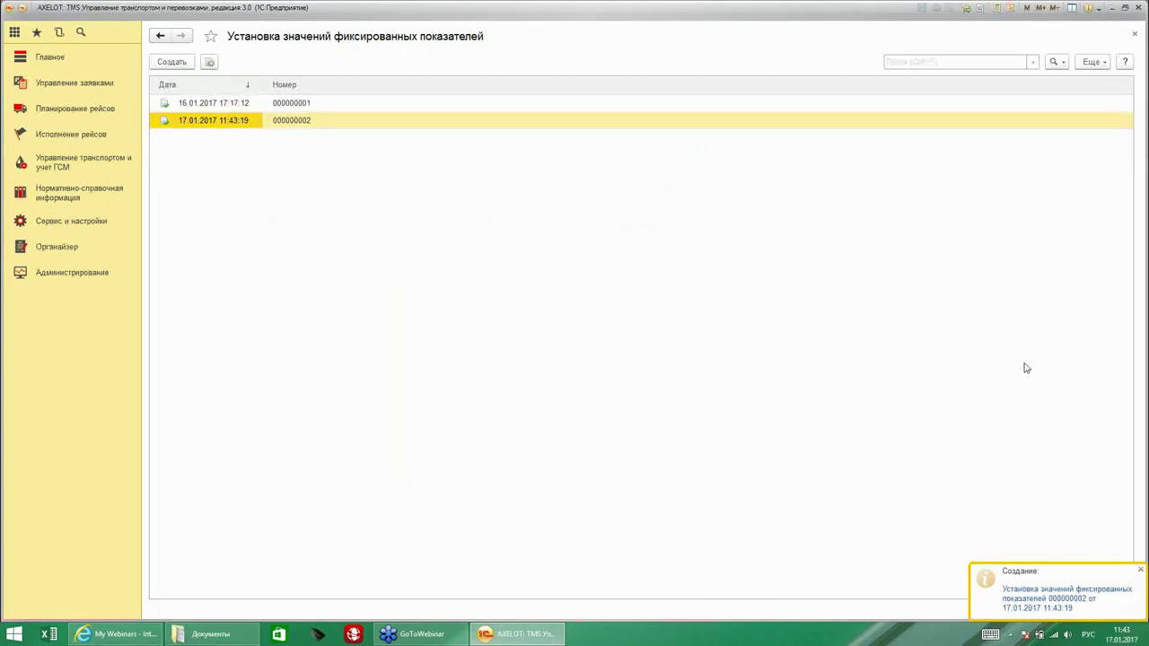
pyautogui.click(79, 224)
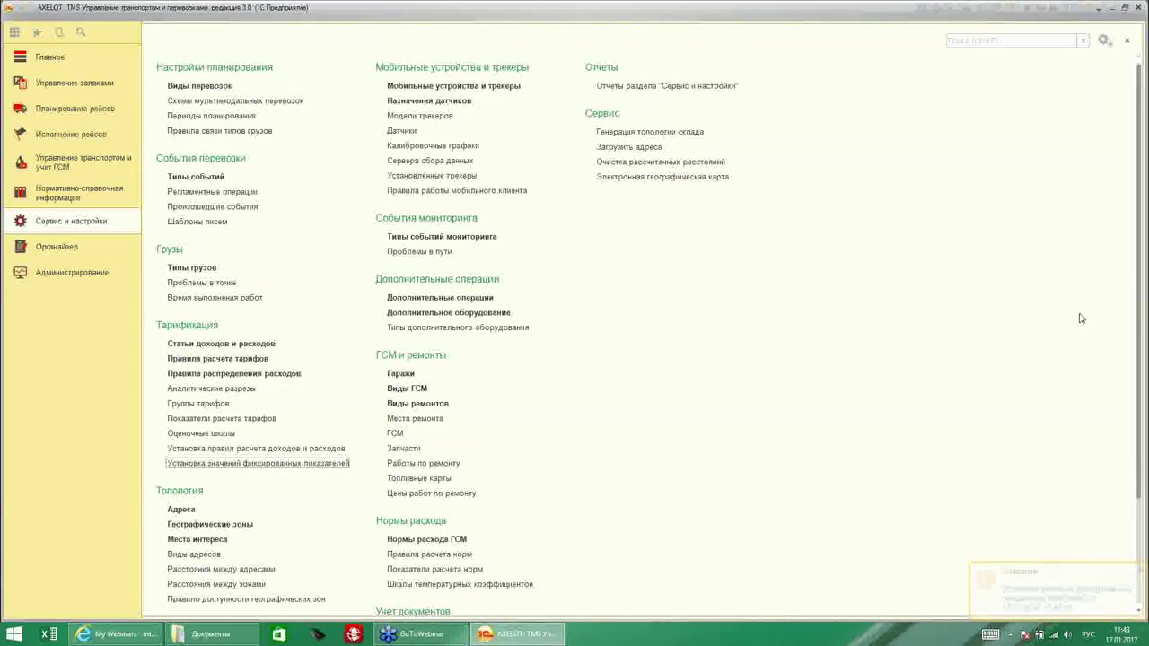
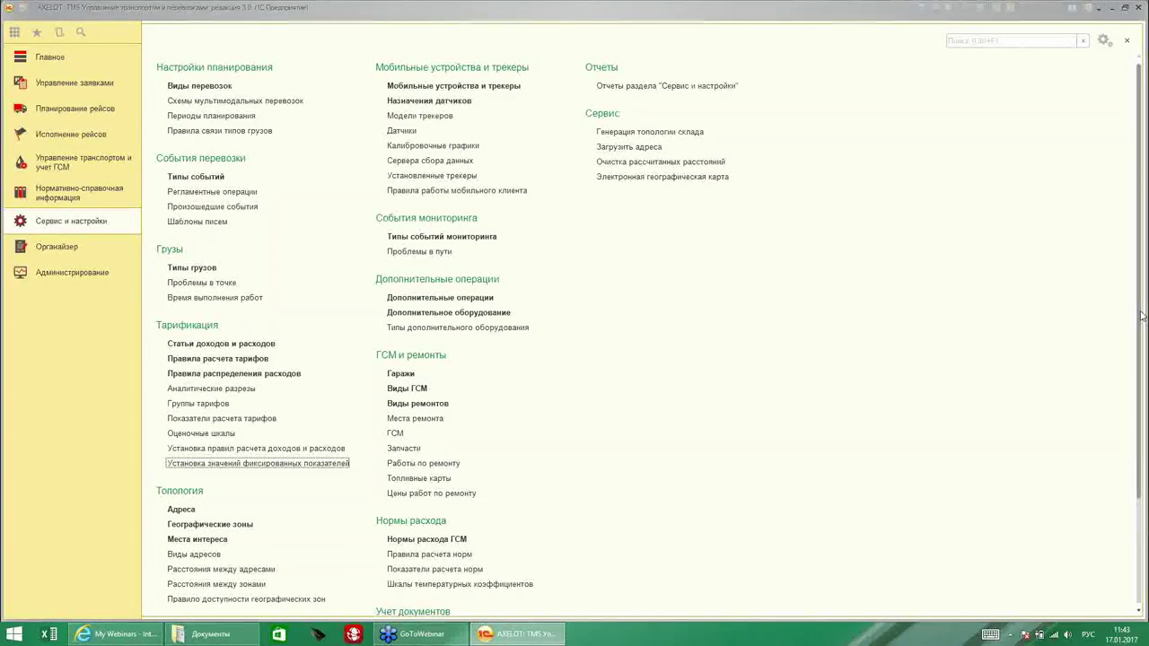
# Start a new income rules document with a new tariff group 'Услуги по перевозке'.
pyautogui.press('Up')
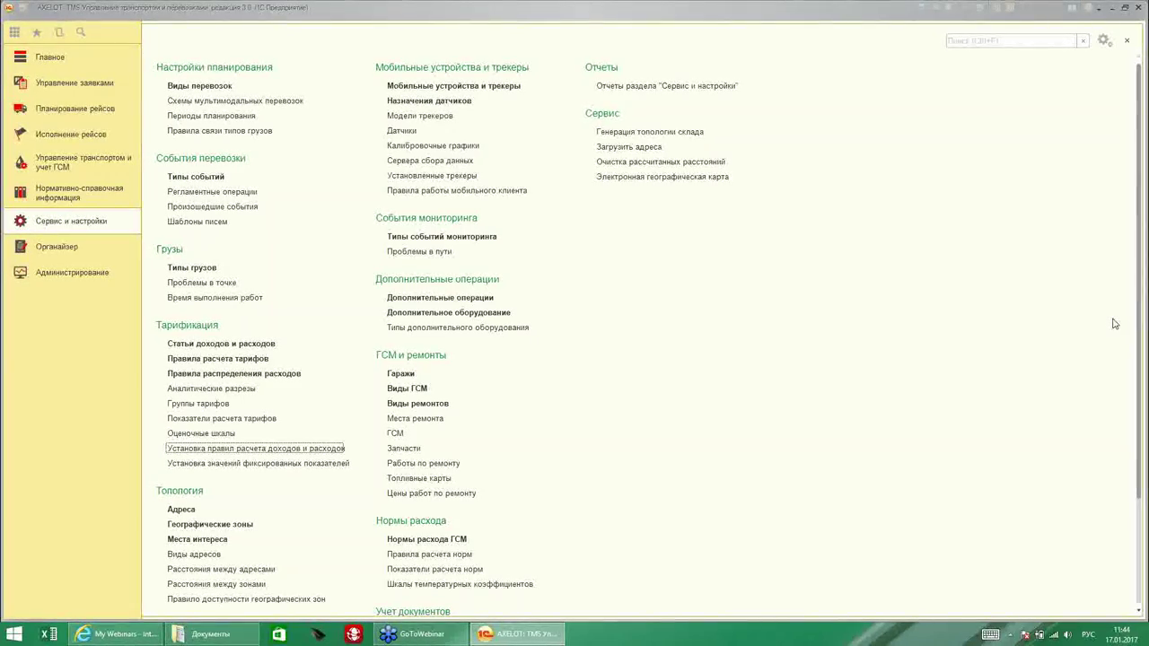
pyautogui.press('Return')
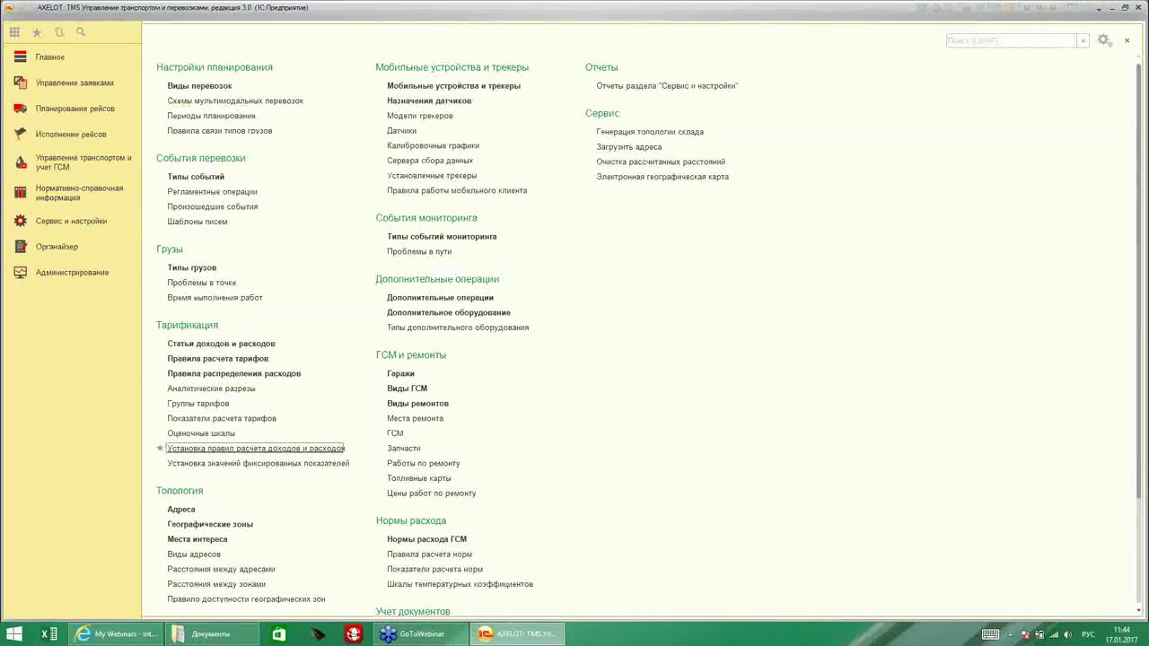
pyautogui.click(168, 63)
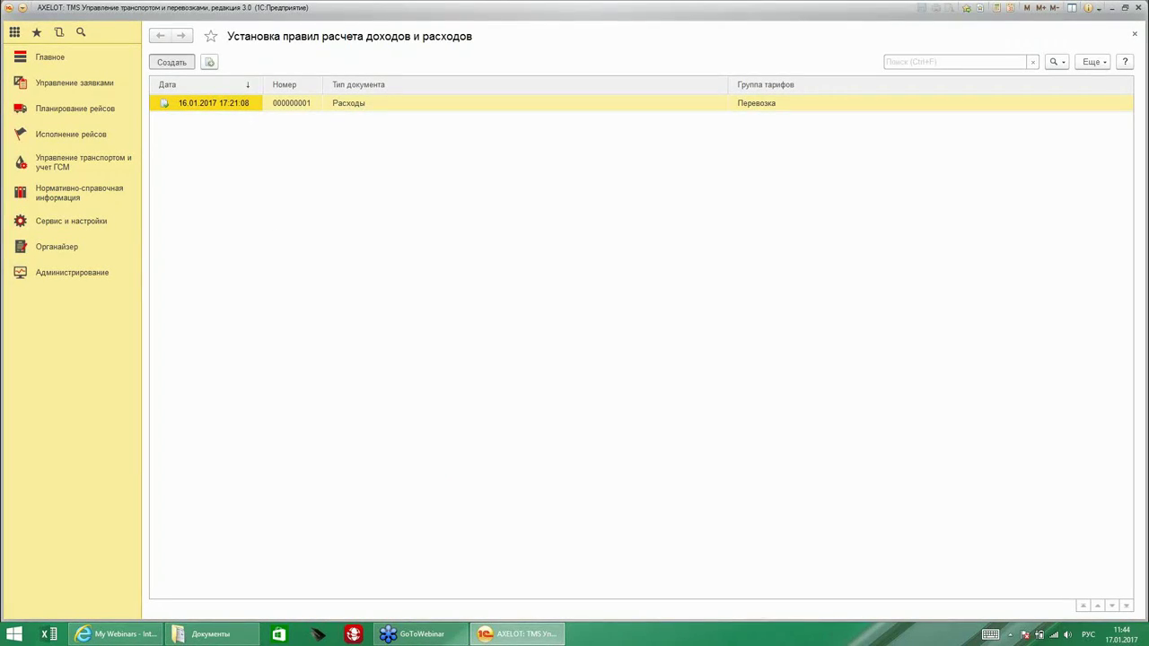
pyautogui.click(283, 160)
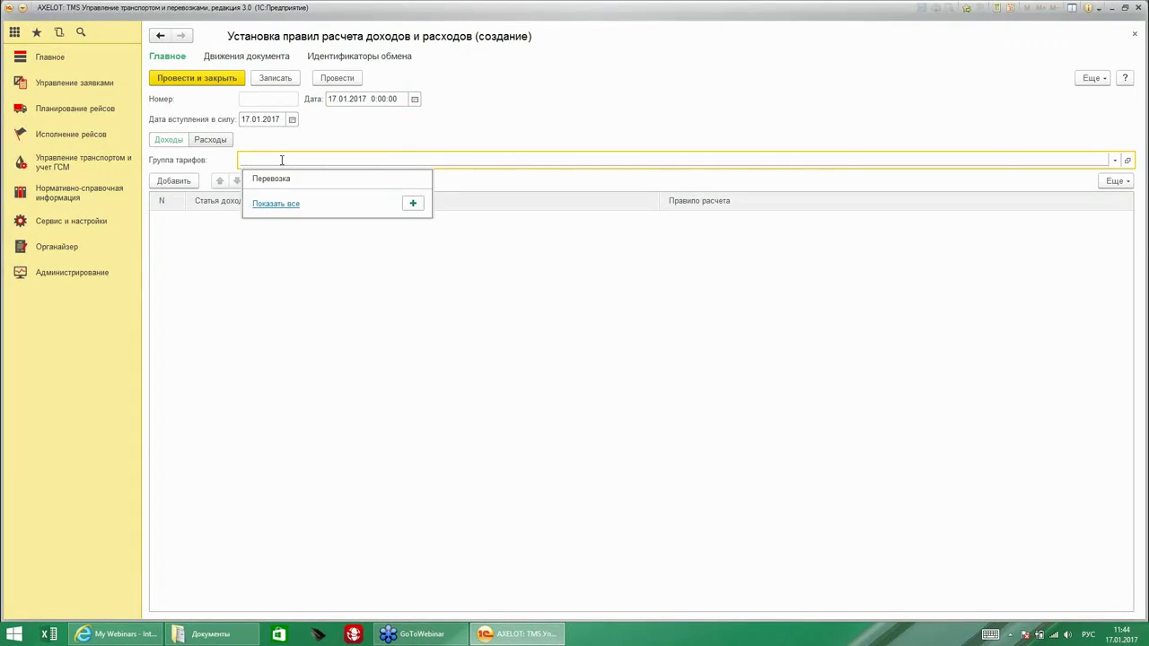
pyautogui.click(413, 204)
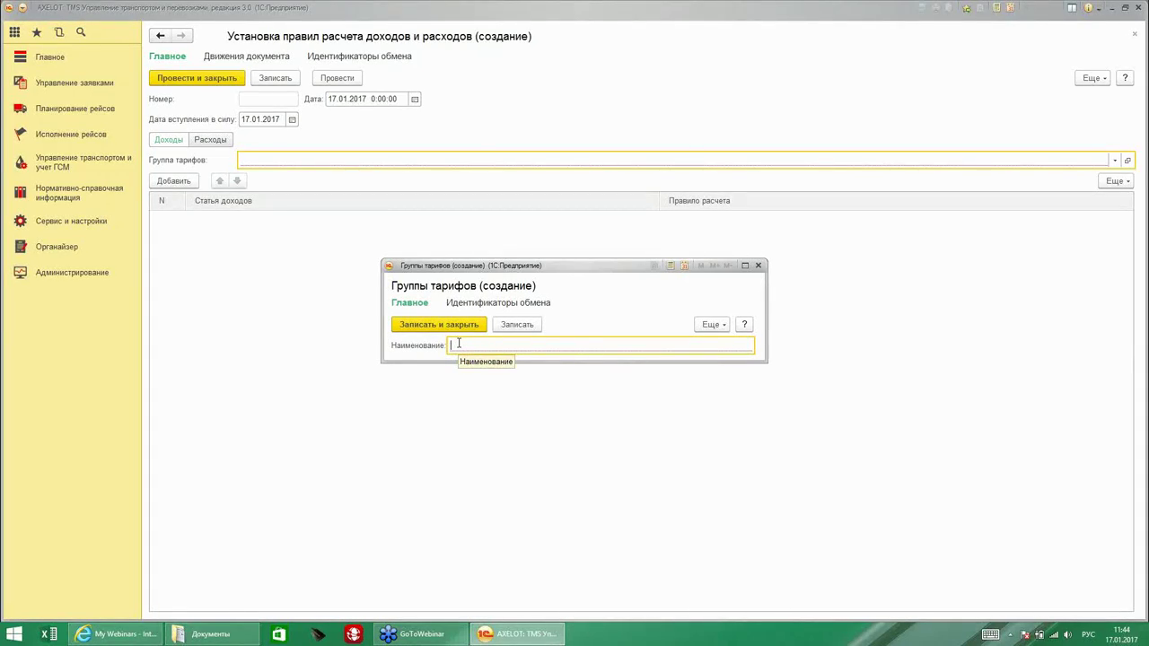
pyautogui.write('Услуги по перево')
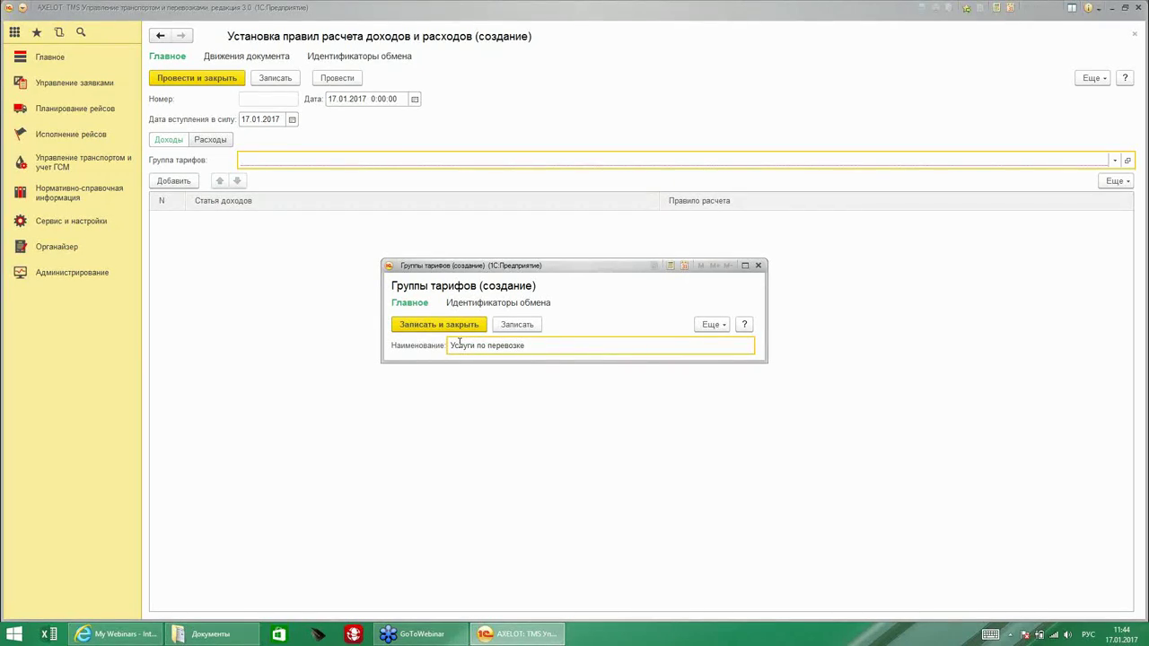
pyautogui.write('зке')
pyautogui.click(438, 324)
# Add a Перевозка груза row with calculation rule Услиги по перевозке and post the document.
pyautogui.click(167, 181)
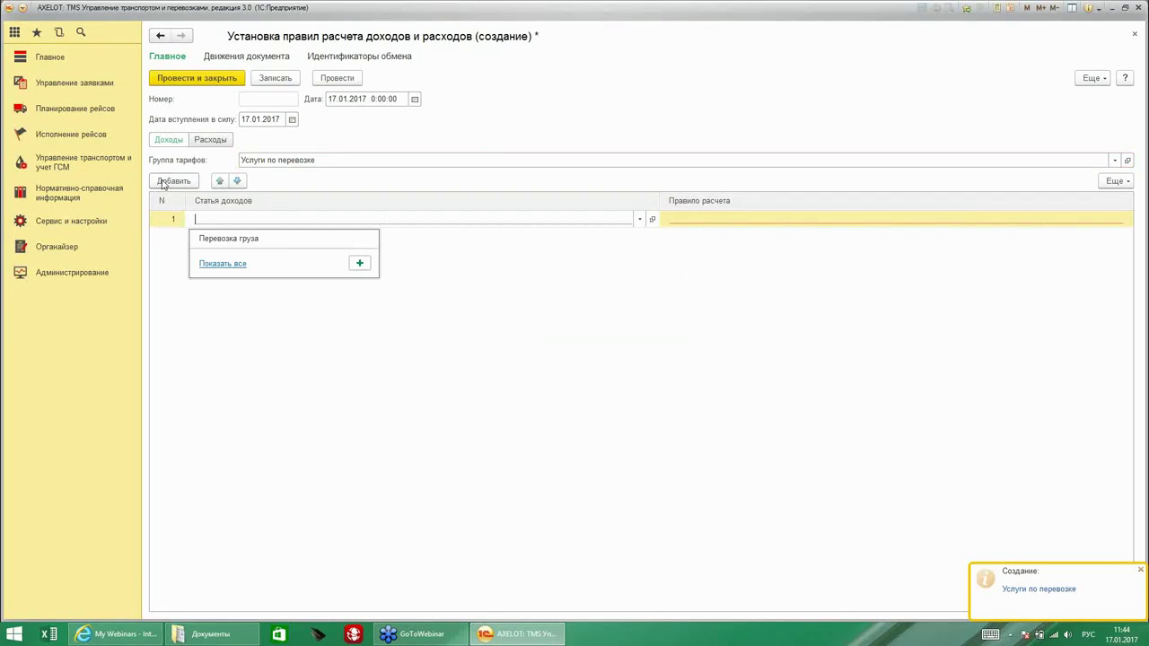
pyautogui.press('Down')
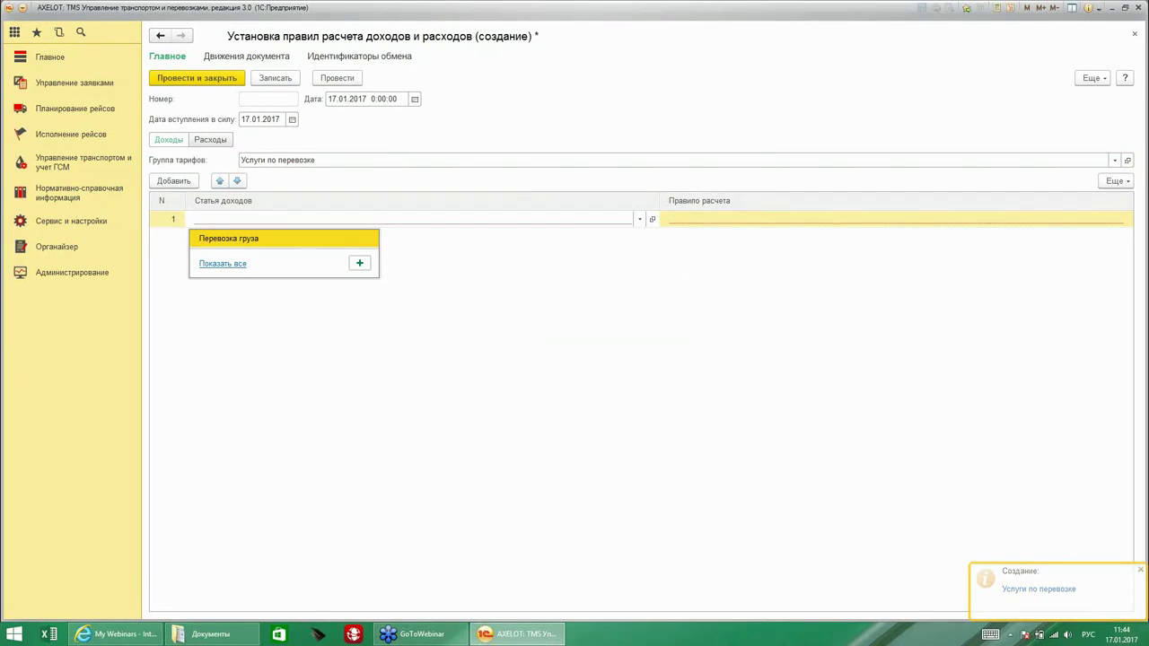
pyautogui.press('F4')
pyautogui.doubleClick(463, 232)
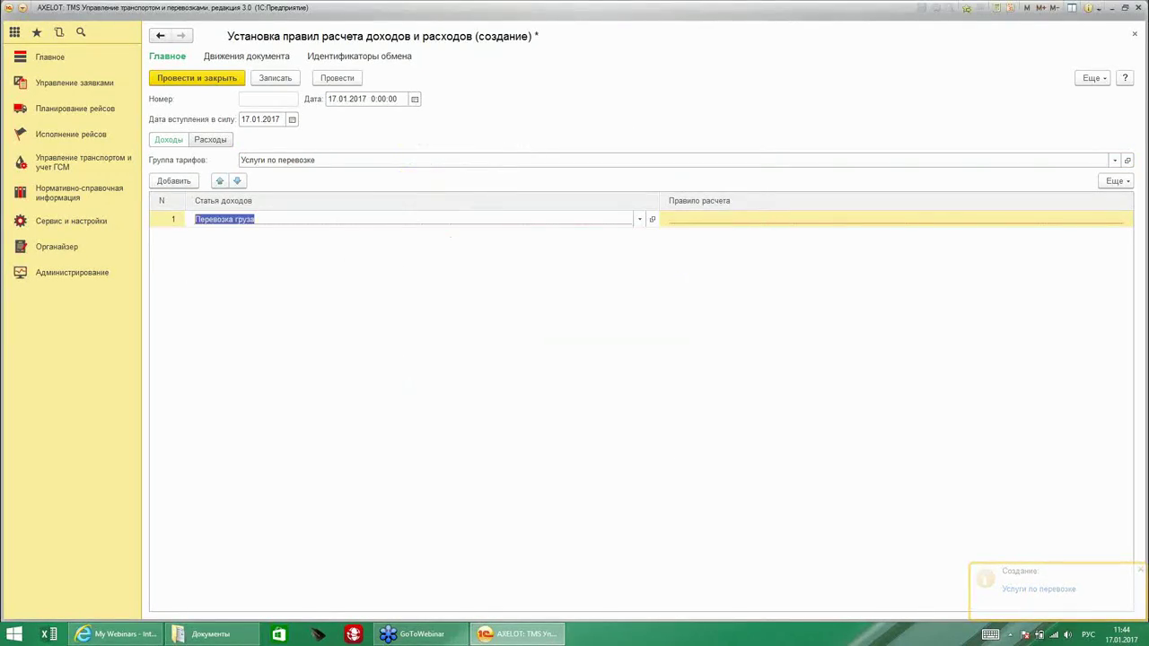
pyautogui.click(689, 221)
pyautogui.click(698, 264)
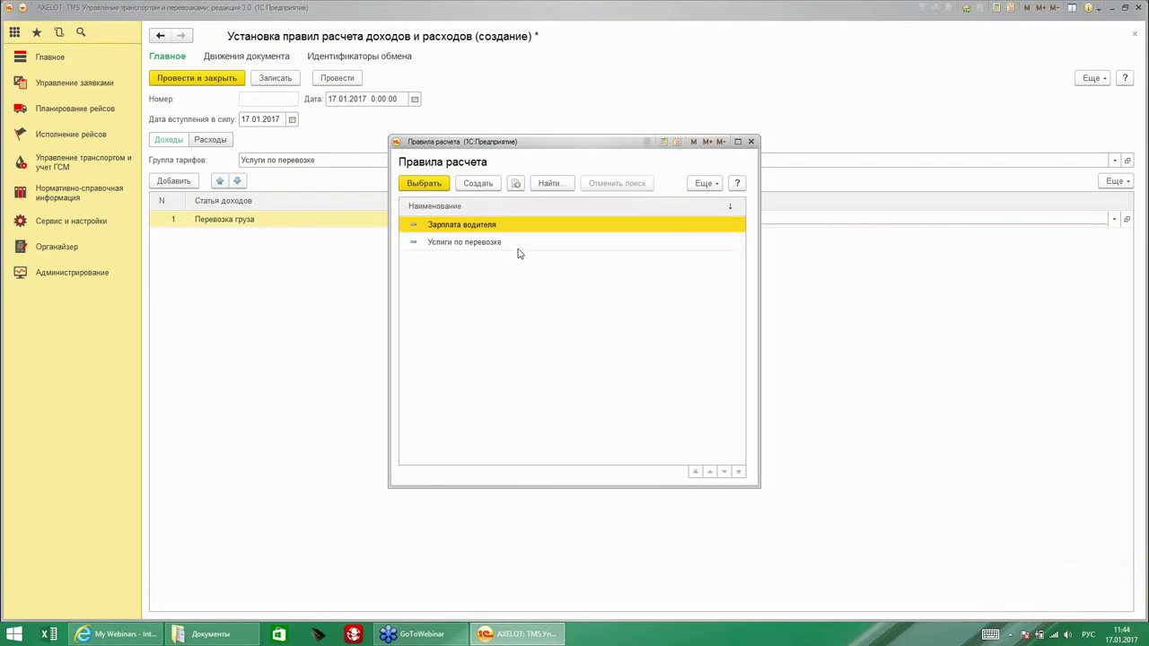
pyautogui.doubleClick(490, 243)
pyautogui.click(776, 253)
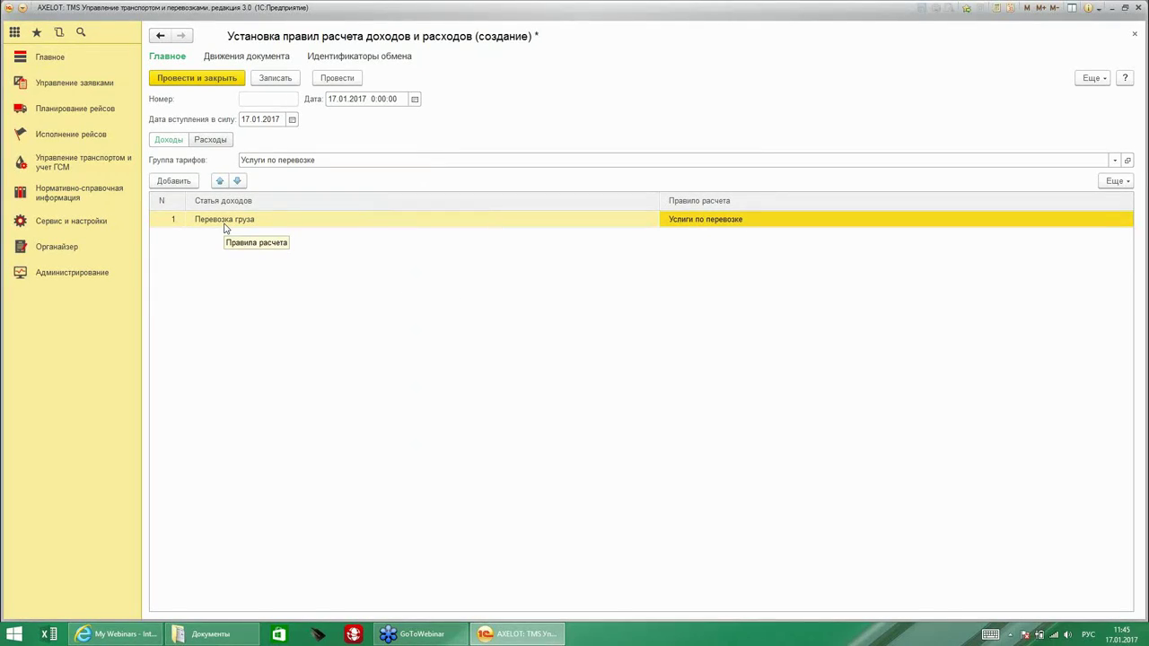
pyautogui.click(192, 79)
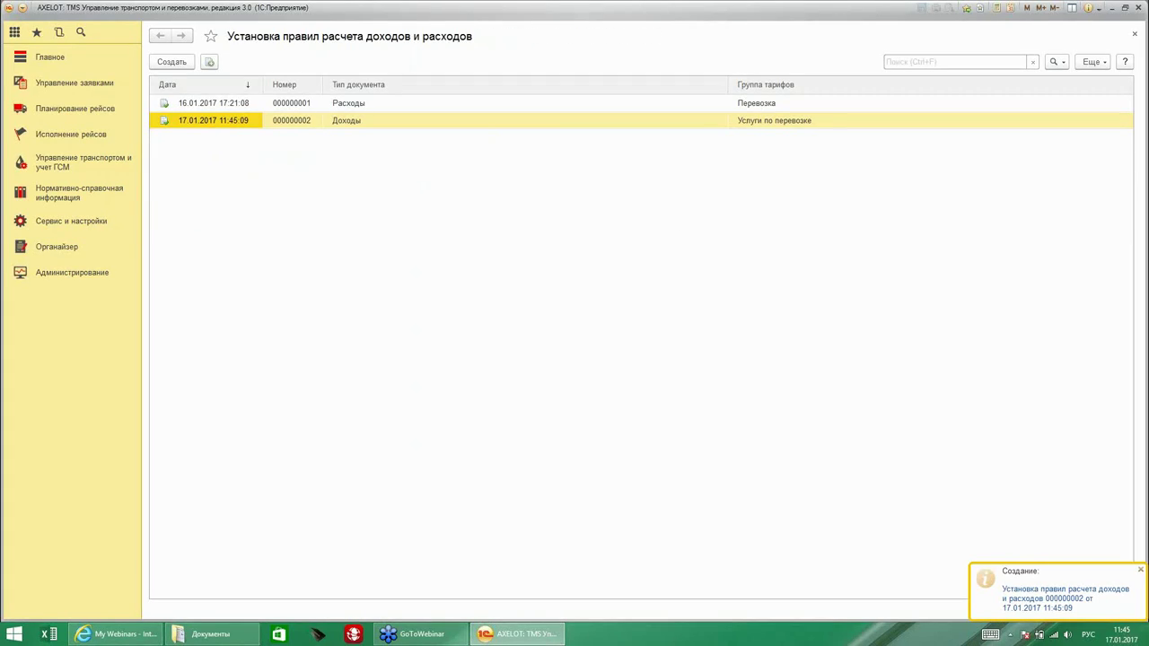
# Create a new event type named 'Создать задания' in the Типы событий list.
pyautogui.press('Escape')
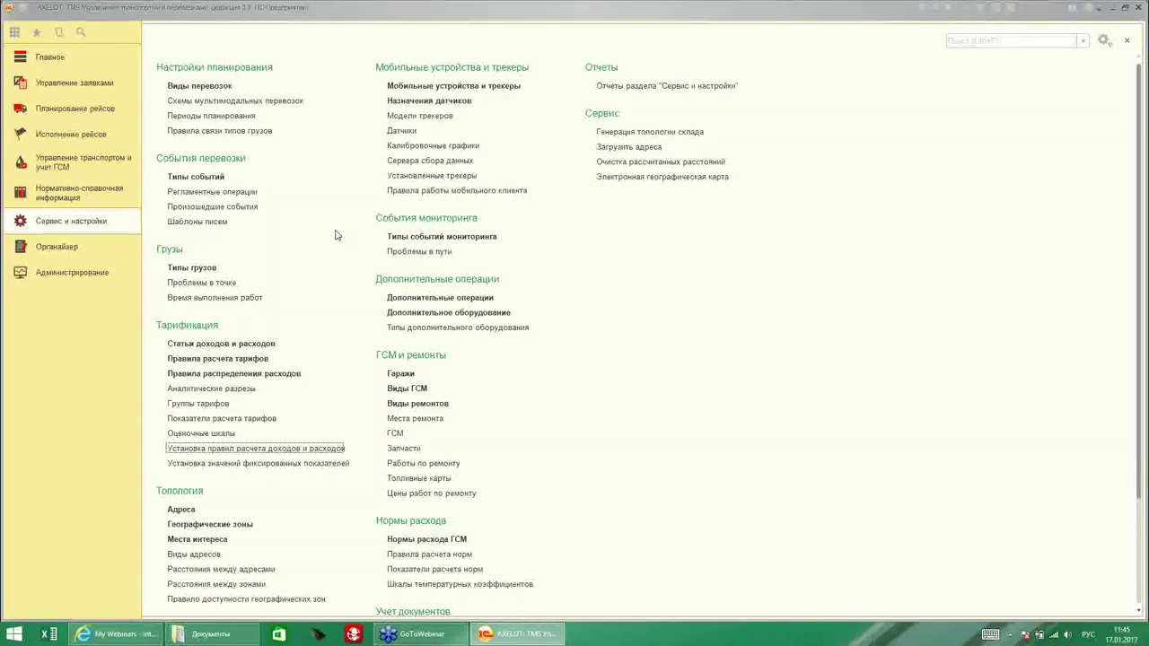
pyautogui.click(200, 180)
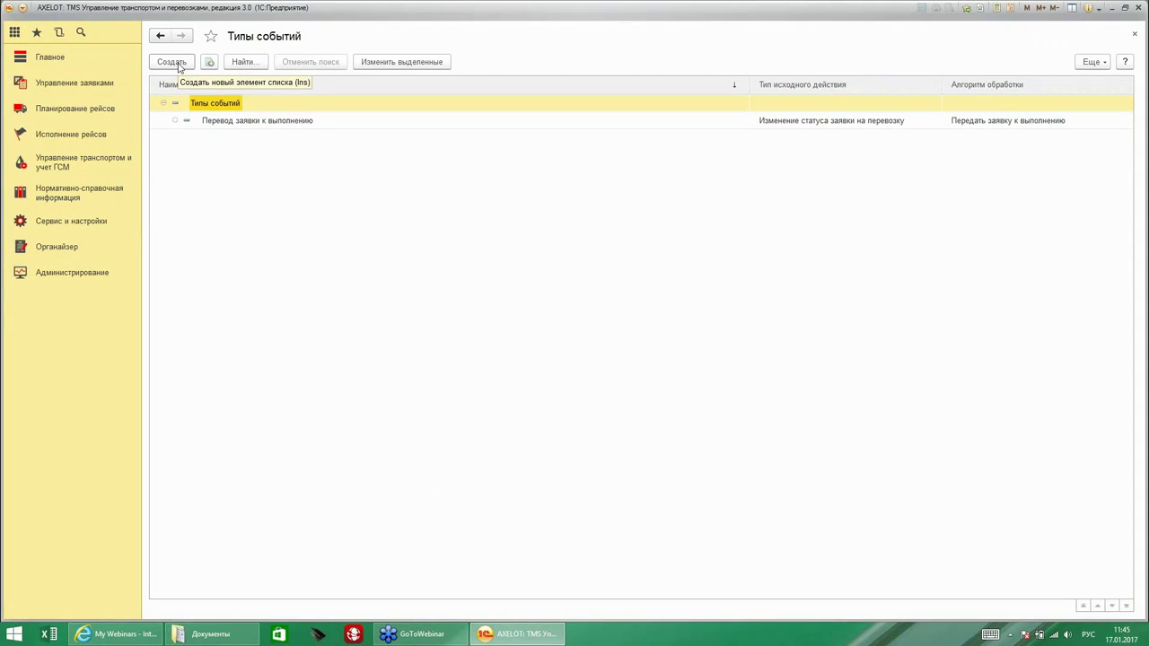
pyautogui.click(173, 63)
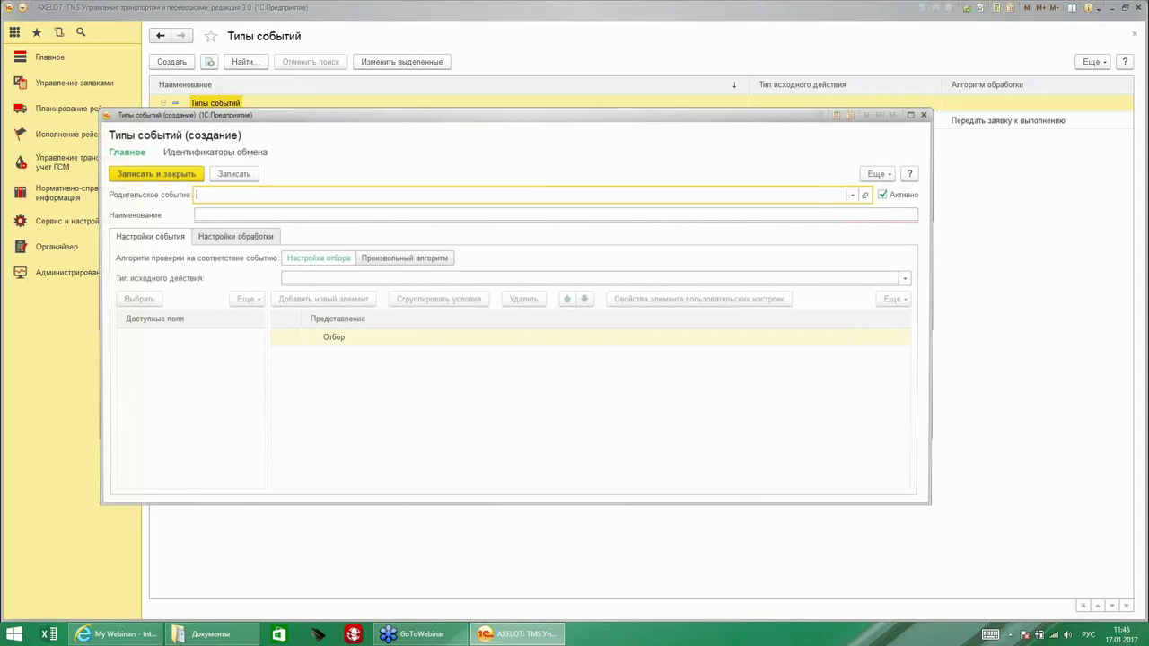
pyautogui.write('Со')
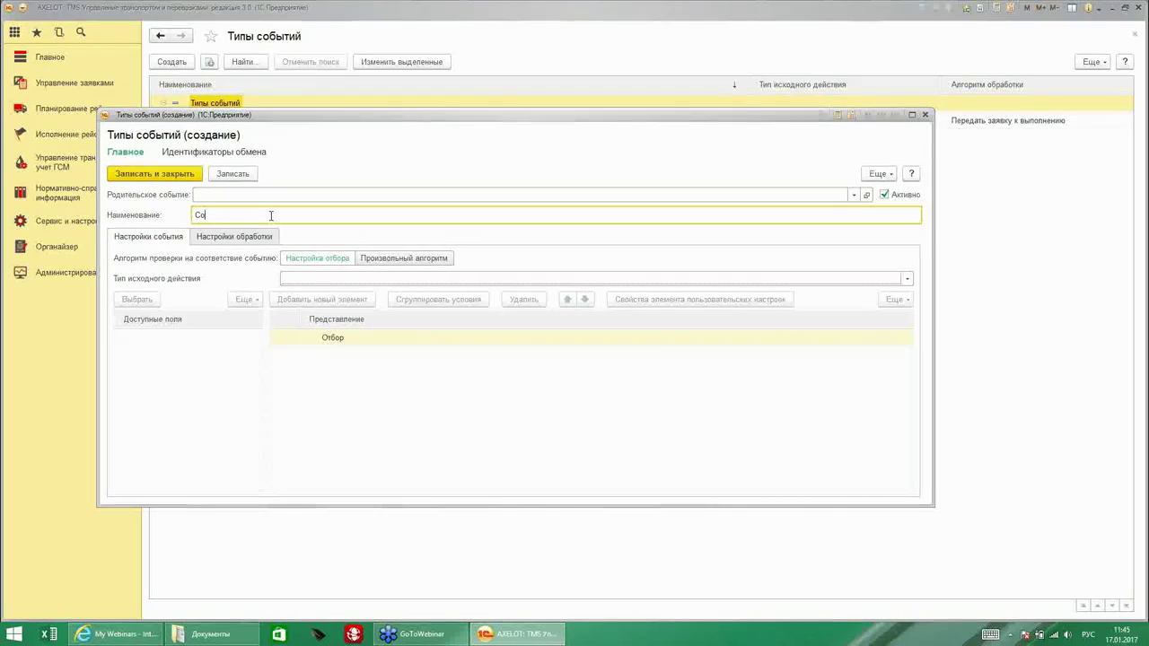
pyautogui.write('здать')
pyautogui.press('BackSpace')
pyautogui.press('BackSpace')
pyautogui.press('BackSpace')
pyautogui.write('задания')
# Trigger it on transport request status changes, filtered to Статус equal К выполнению.
pyautogui.click(306, 280)
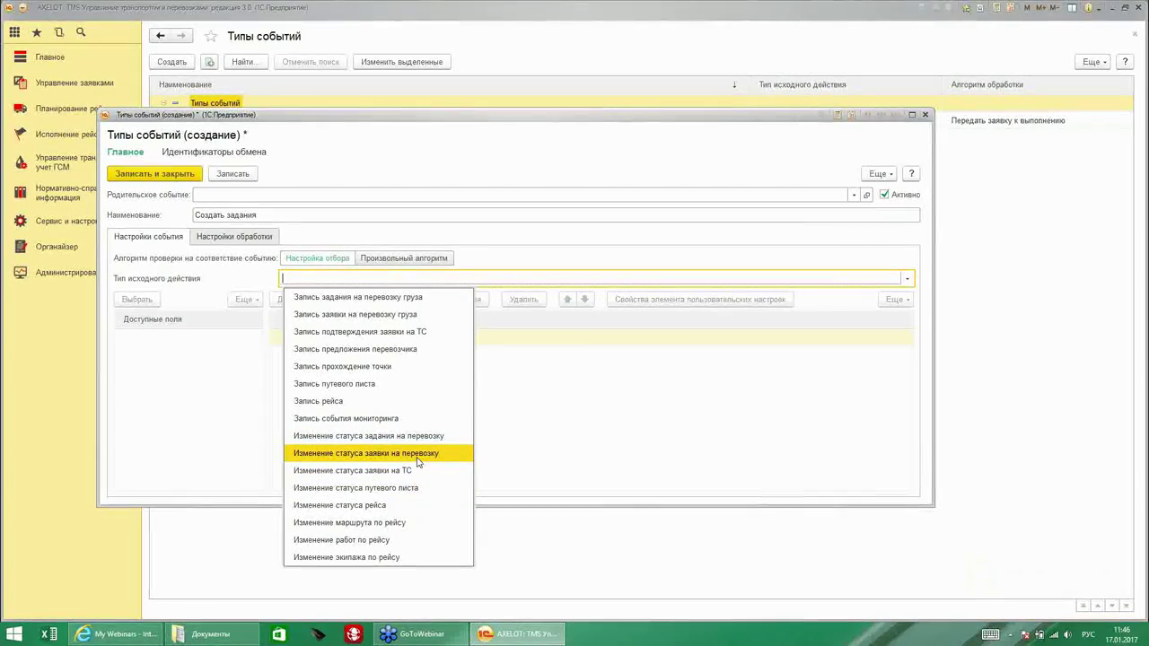
pyautogui.click(412, 453)
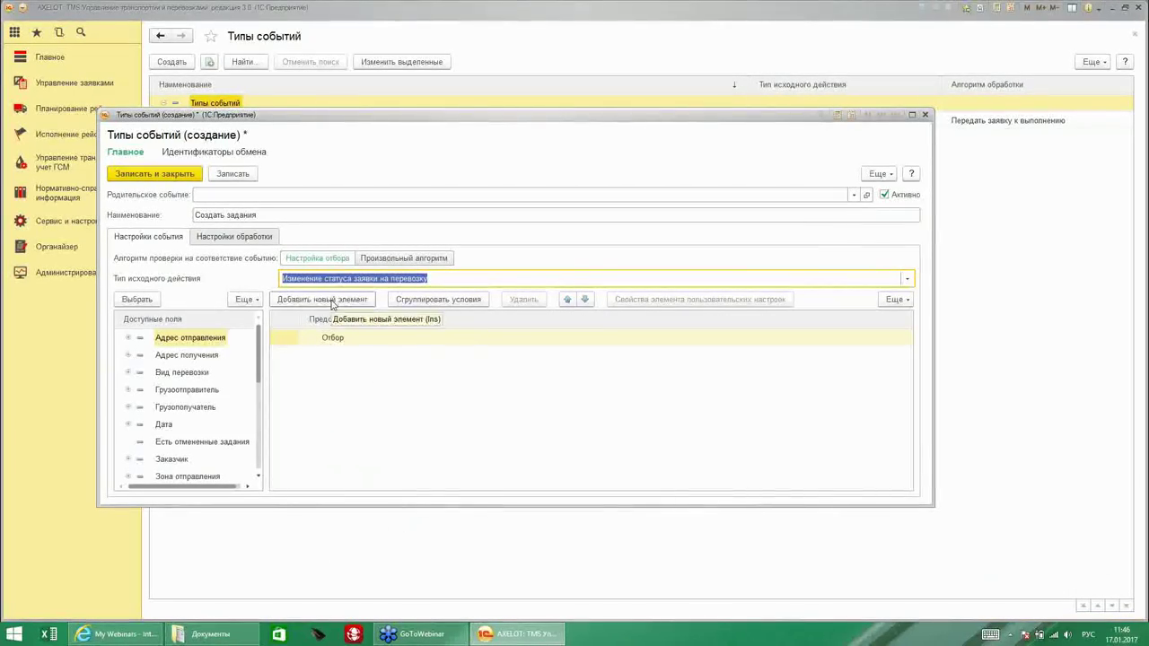
pyautogui.click(332, 300)
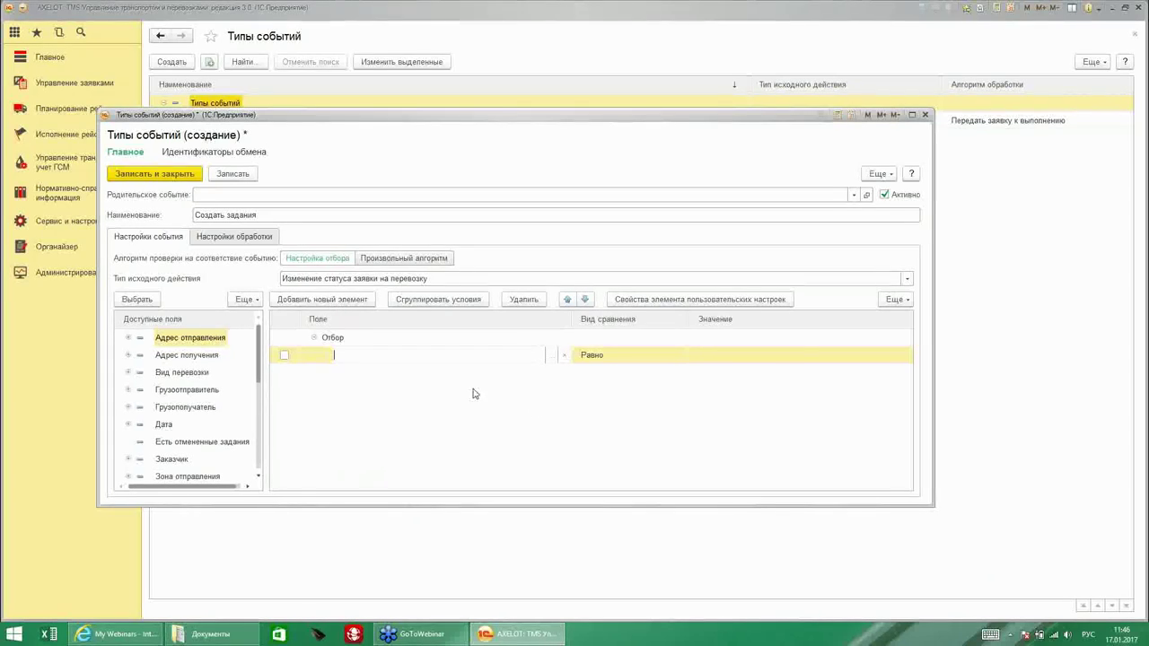
pyautogui.write('Ста')
pyautogui.click(426, 373)
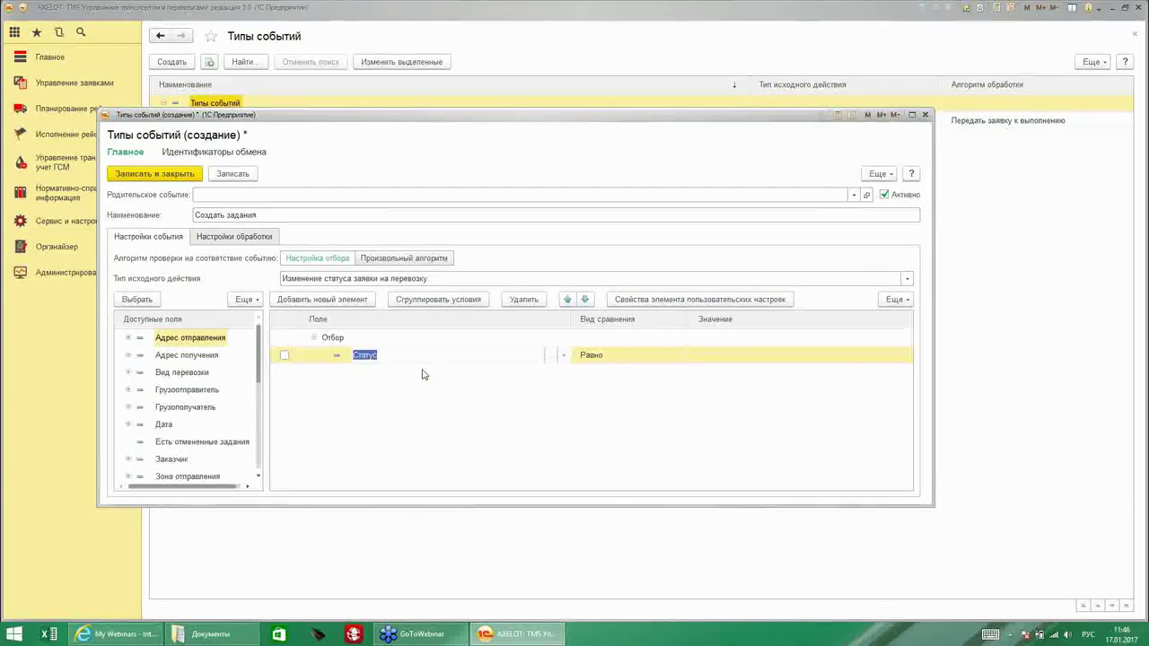
pyautogui.click(725, 358)
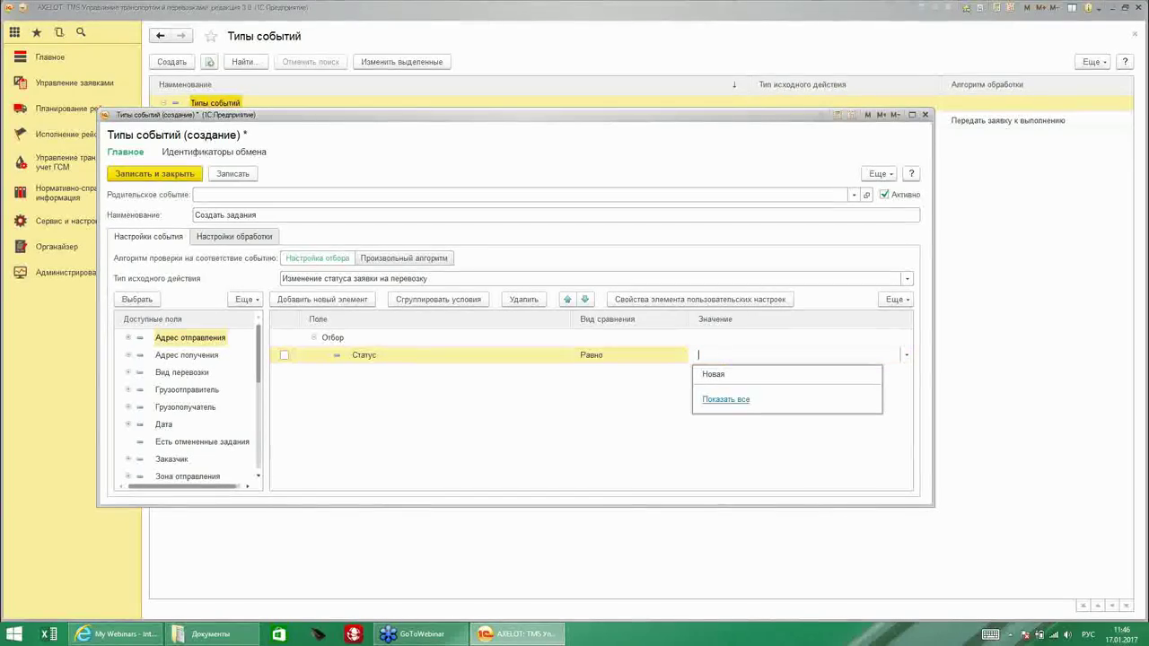
pyautogui.click(720, 400)
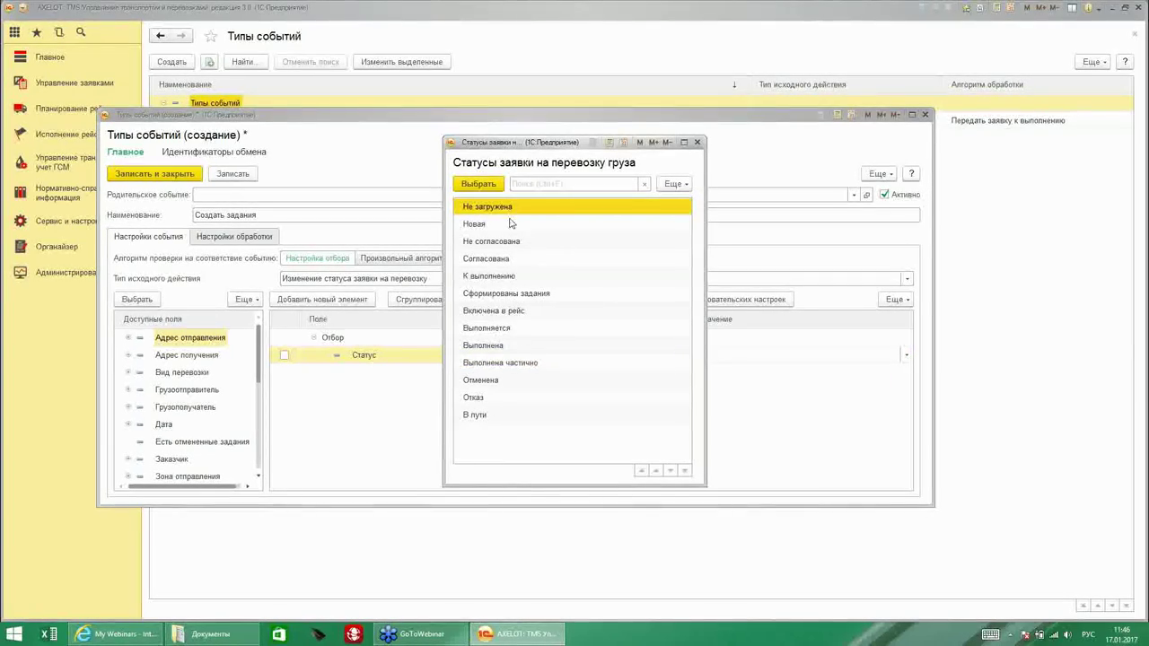
pyautogui.doubleClick(490, 275)
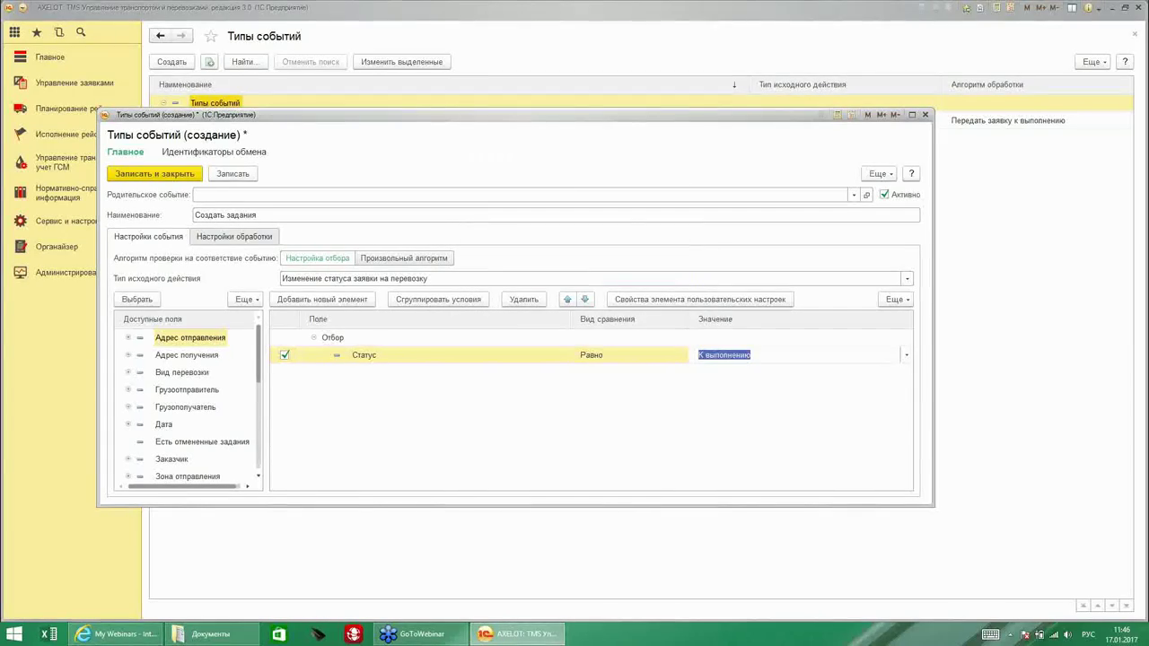
pyautogui.click(226, 237)
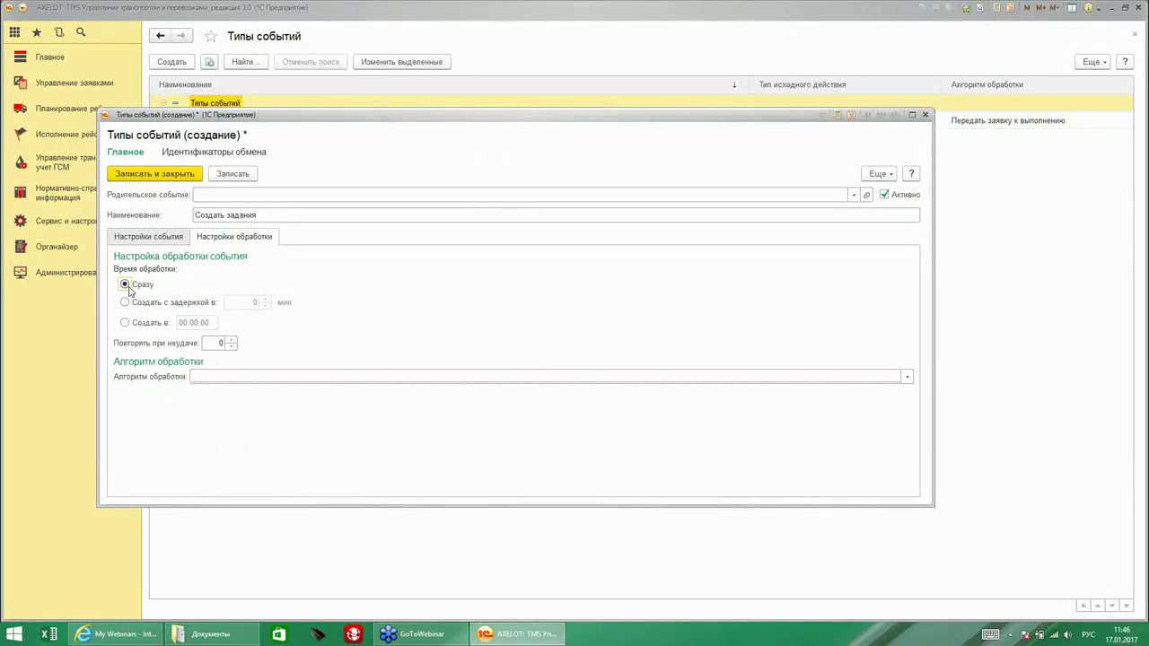
# Set algorithm Создать задание на перевозку груза, save the event type and close Типы событий.
pyautogui.click(210, 377)
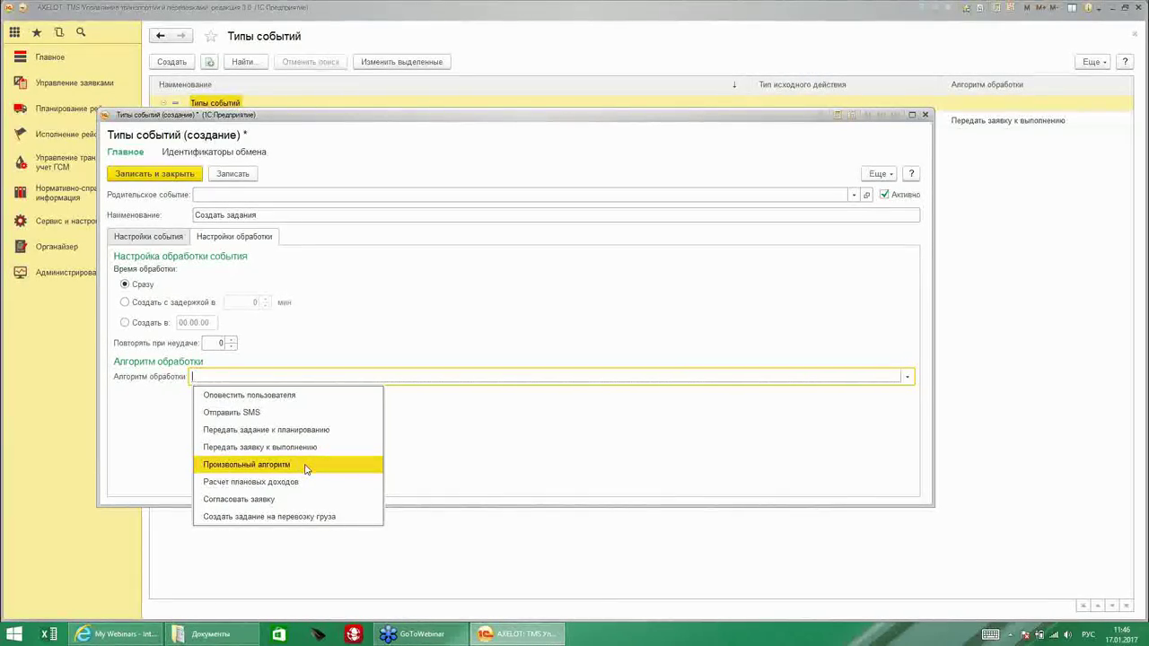
pyautogui.click(327, 518)
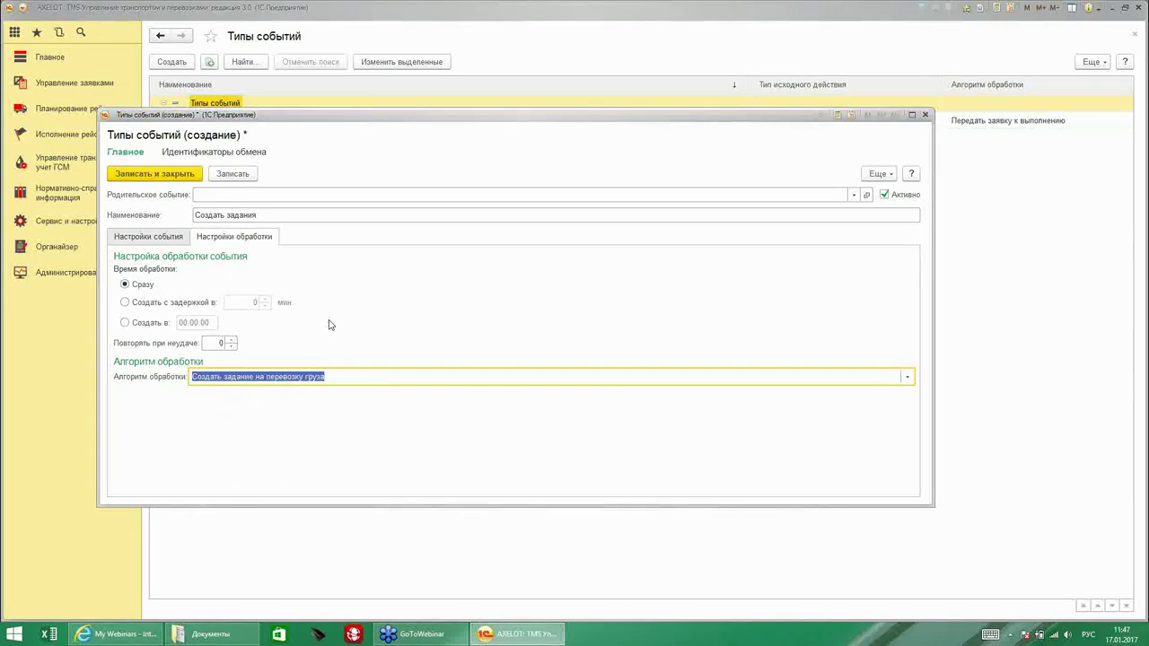
pyautogui.click(330, 378)
pyautogui.click(156, 176)
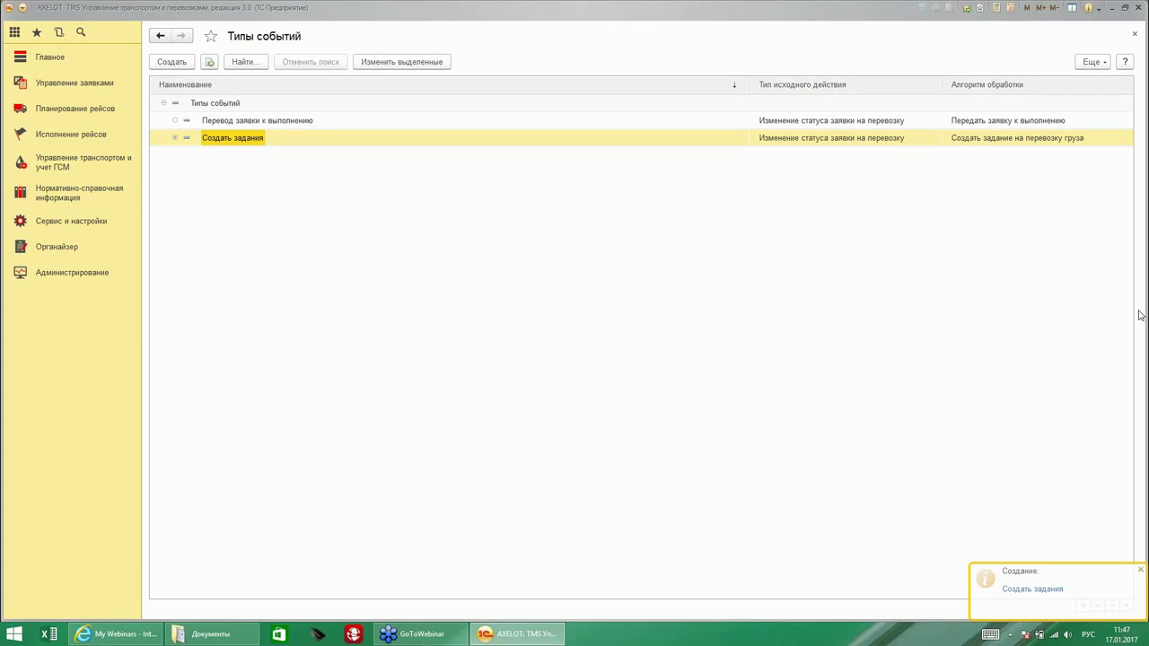
pyautogui.press('Escape')
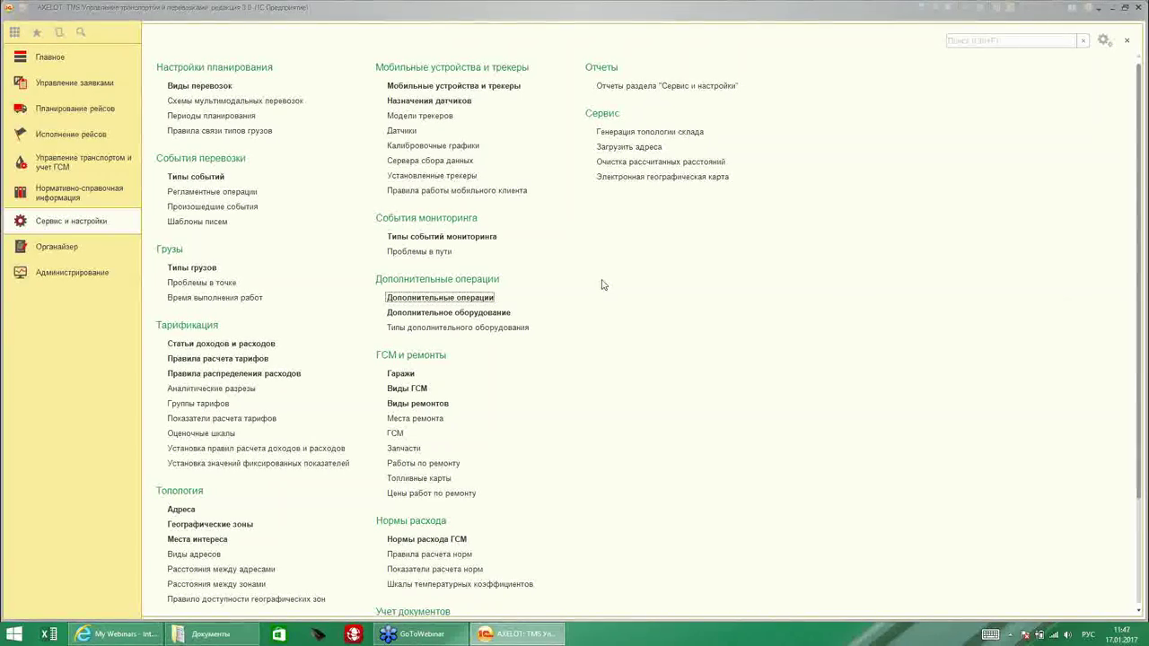
# Create additional operation Подъем на этаж with 0,500-hour execution time and income item Перевозка груза.
pyautogui.click(381, 297)
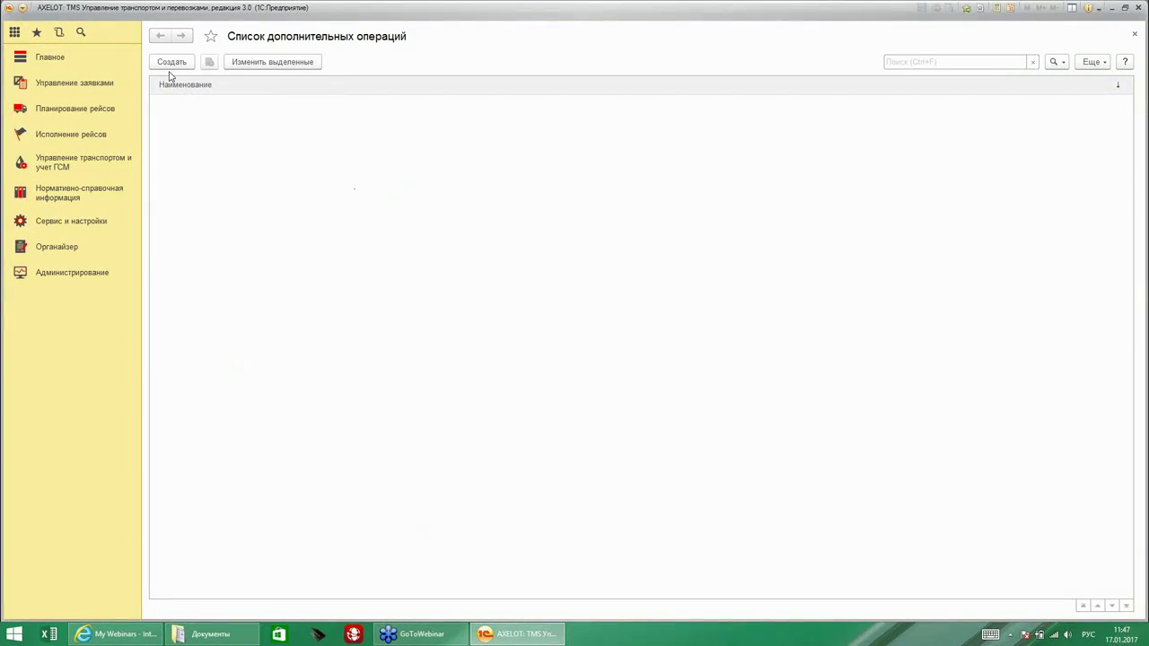
pyautogui.click(170, 68)
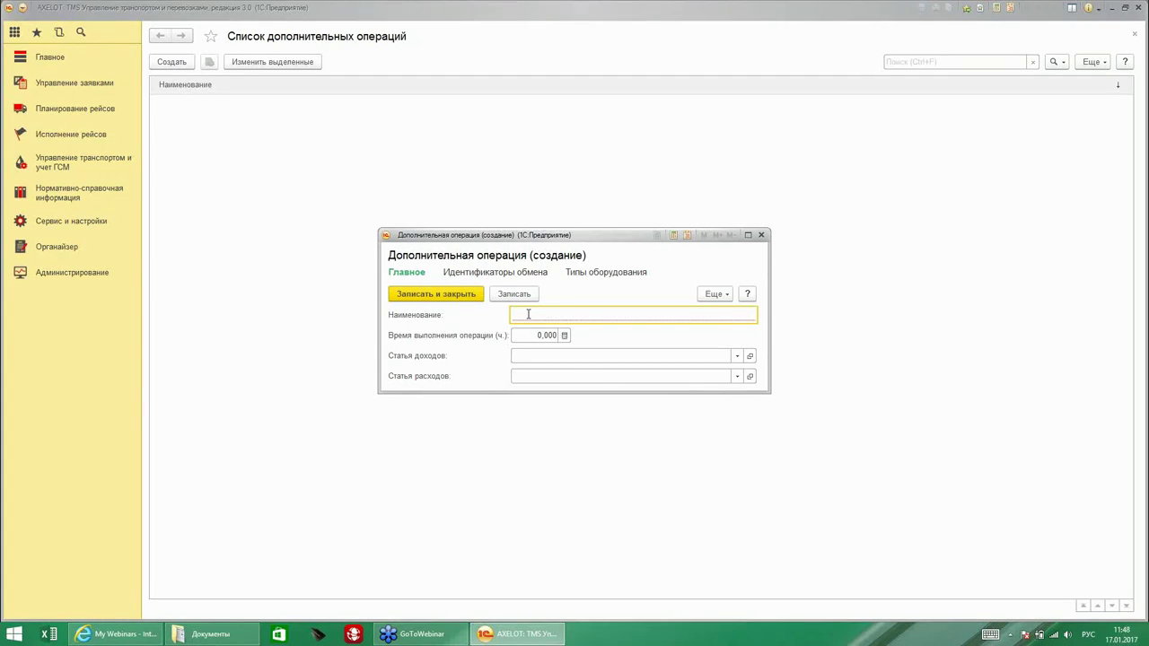
pyautogui.write('Подъем на этаж')
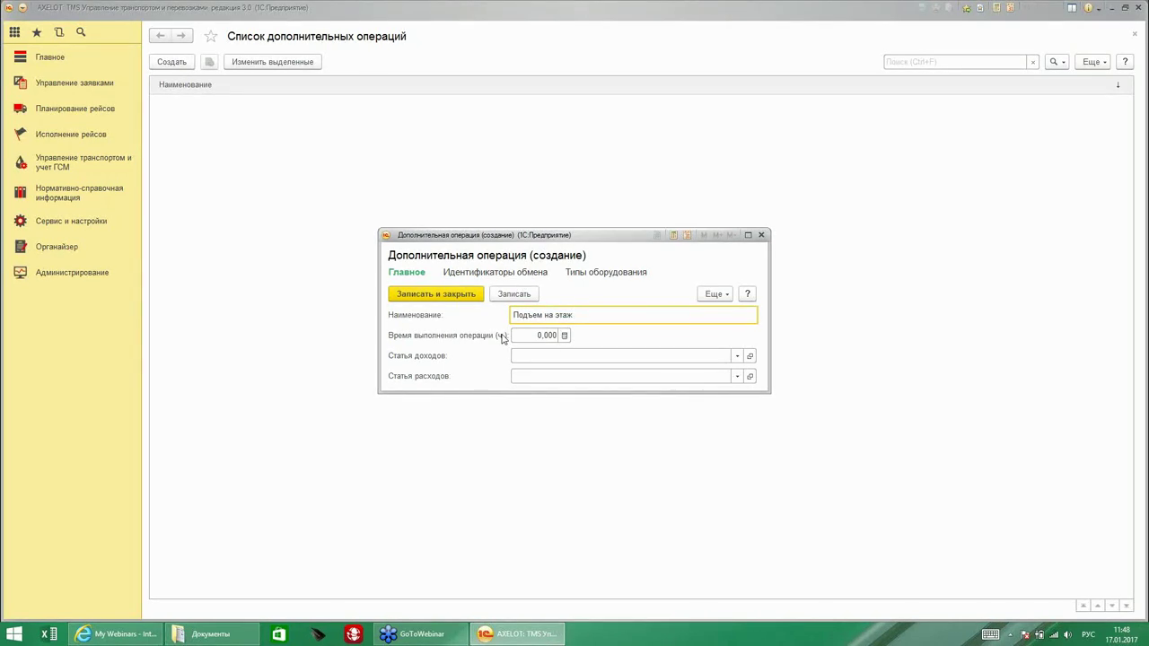
pyautogui.click(544, 336)
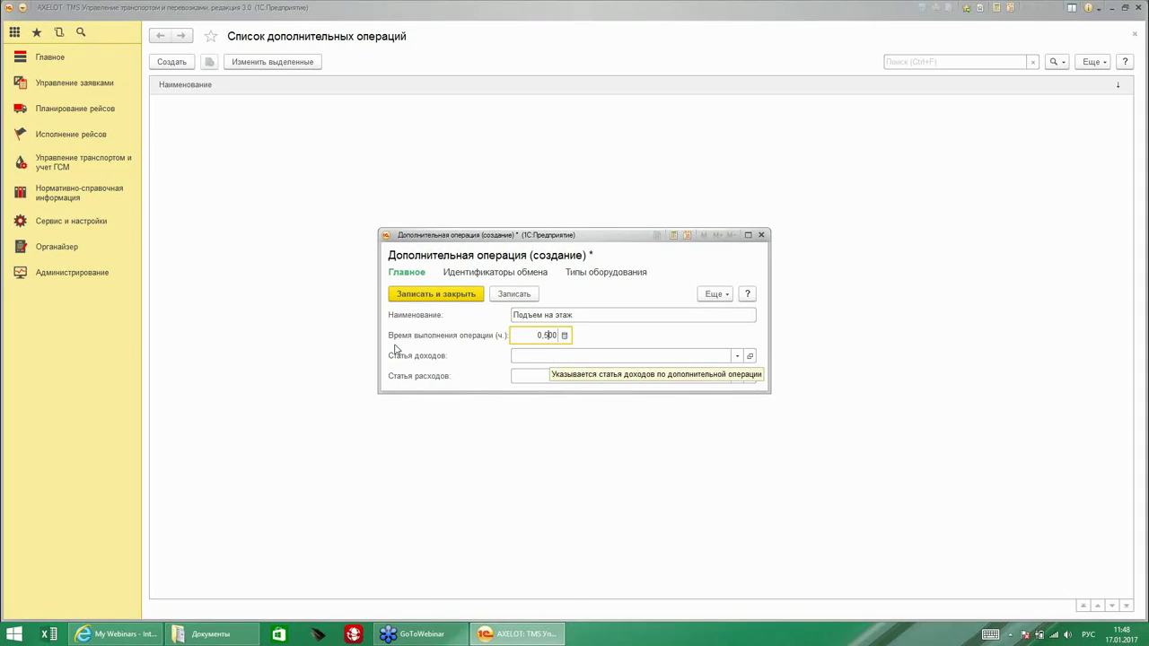
pyautogui.press('Tab')
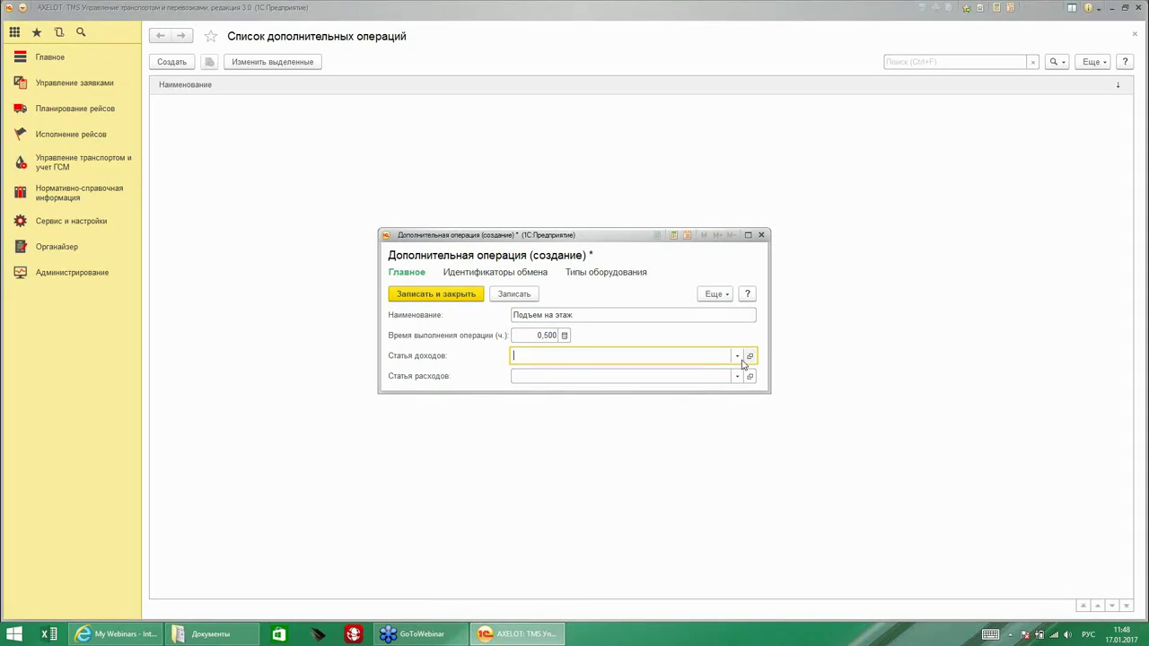
pyautogui.click(738, 356)
pyautogui.click(598, 374)
pyautogui.click(437, 298)
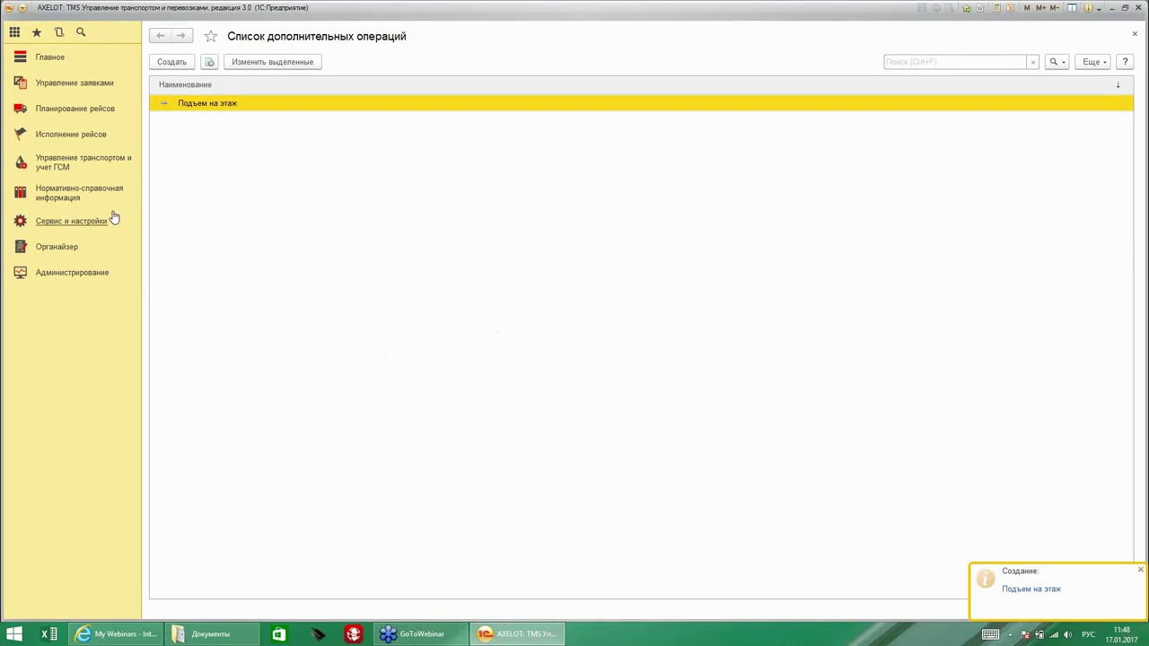
pyautogui.click(68, 222)
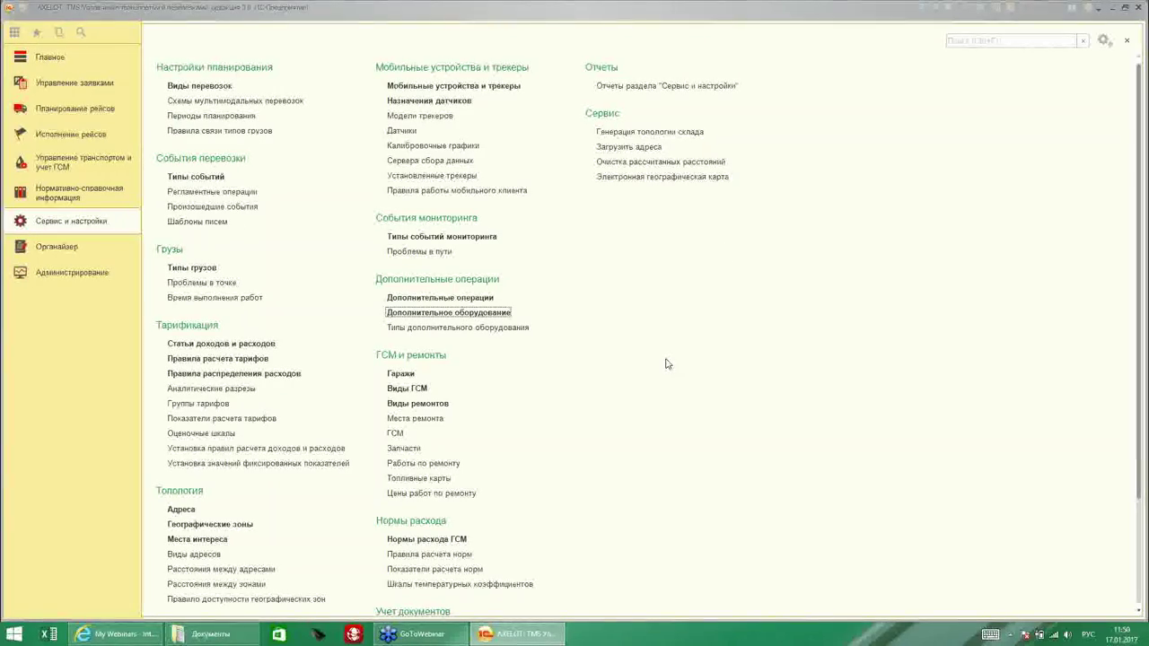
# Find Шаблоны пакетов печатных форм in Сервис и настройки and create a new template there.
pyautogui.scroll(-4, 484, 449)
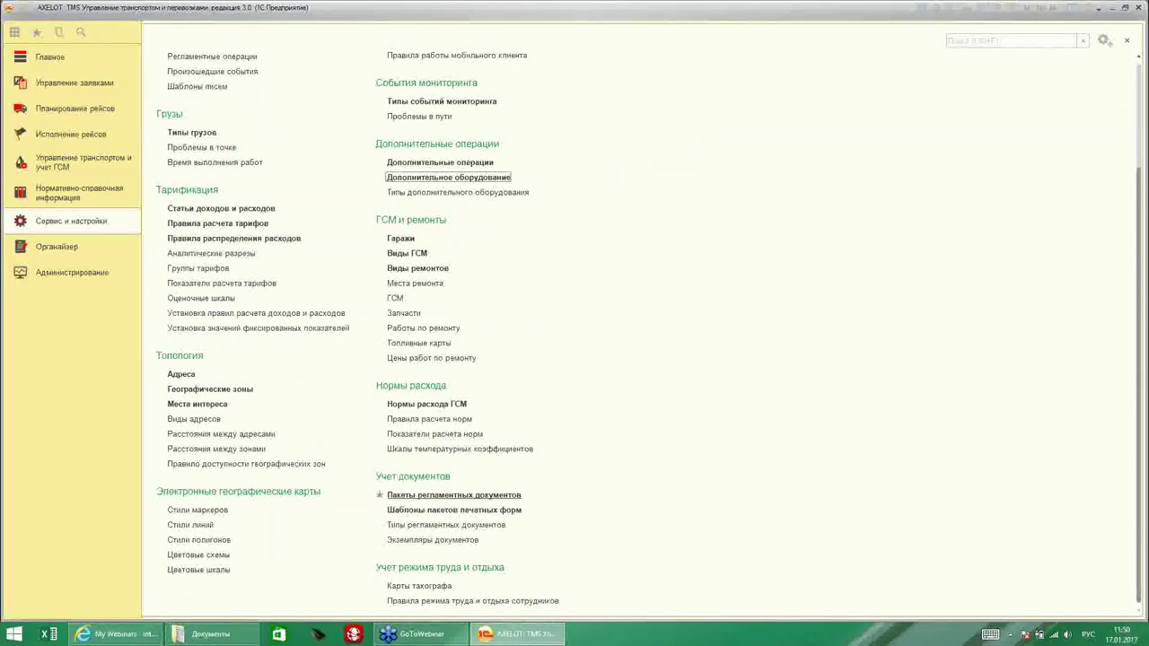
pyautogui.click(485, 496)
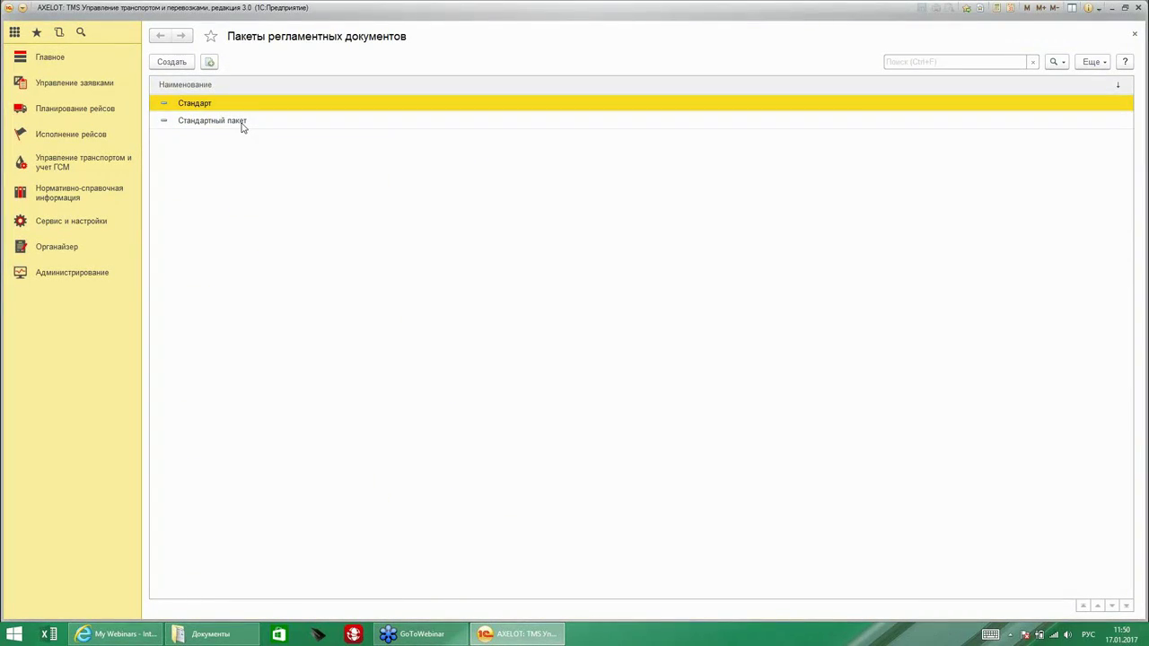
pyautogui.click(1134, 33)
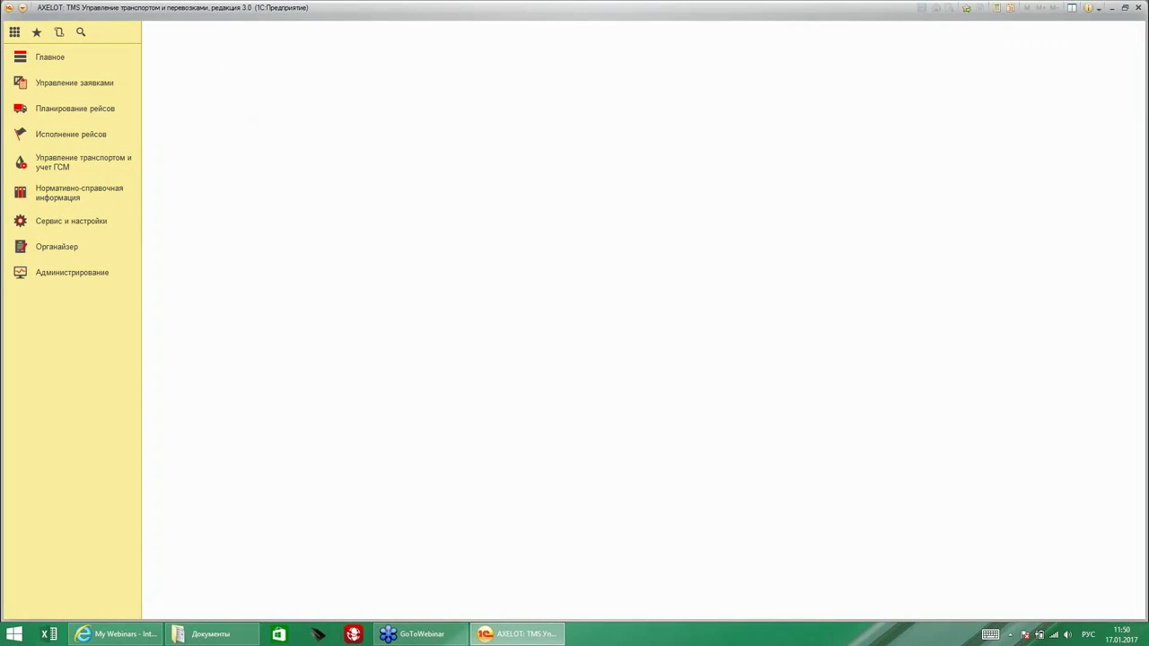
pyautogui.click(70, 227)
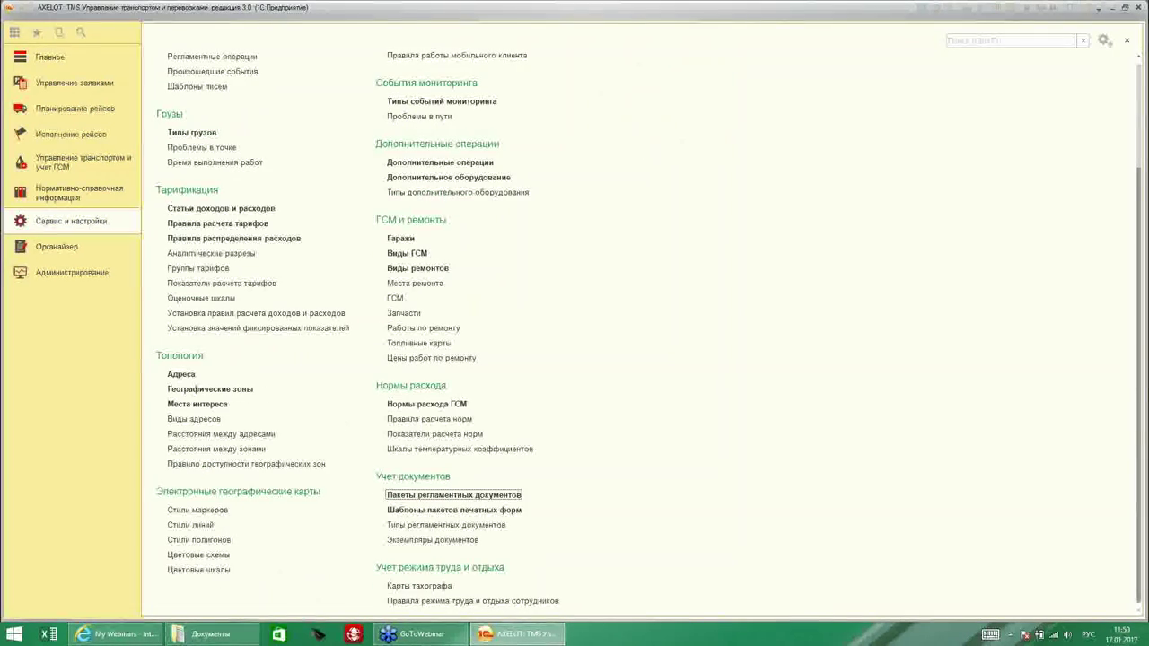
pyautogui.click(435, 511)
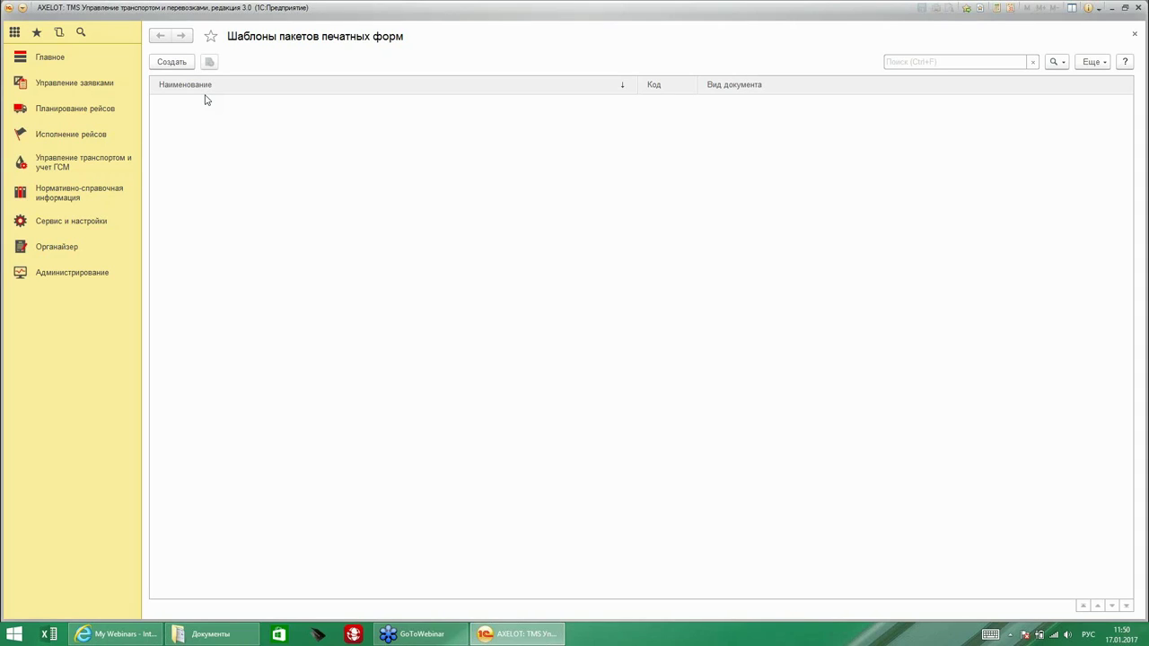
pyautogui.click(172, 62)
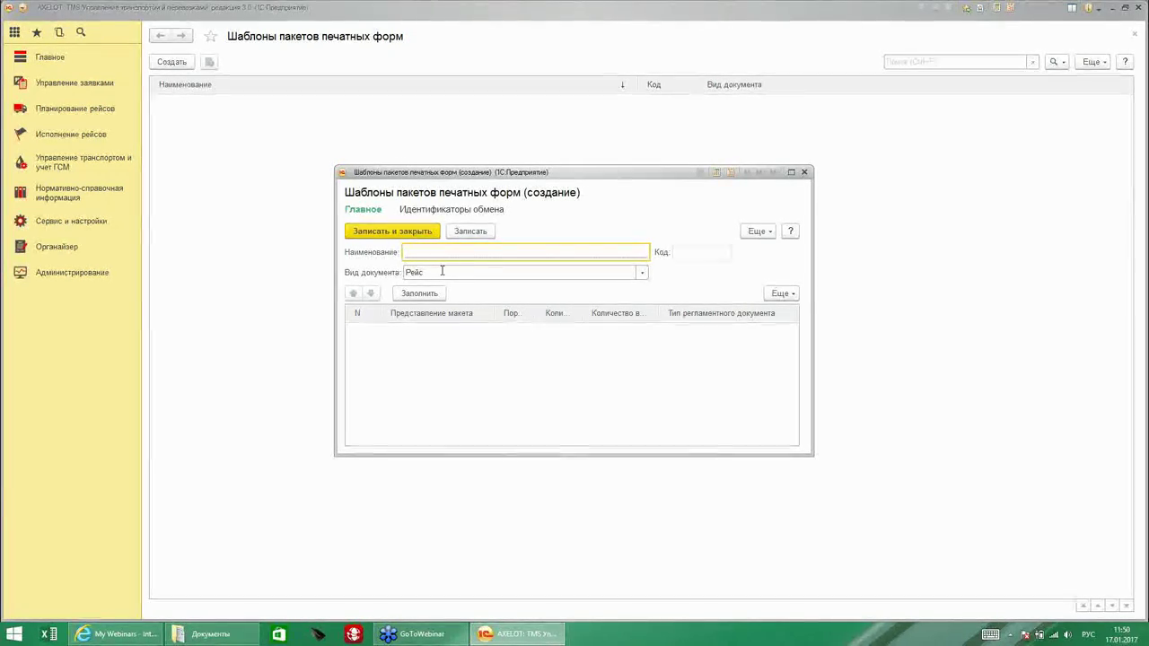
# Set document type Задание на перевозку груза and name the template 'Стандартный пакет для получателя'.
pyautogui.click(443, 271)
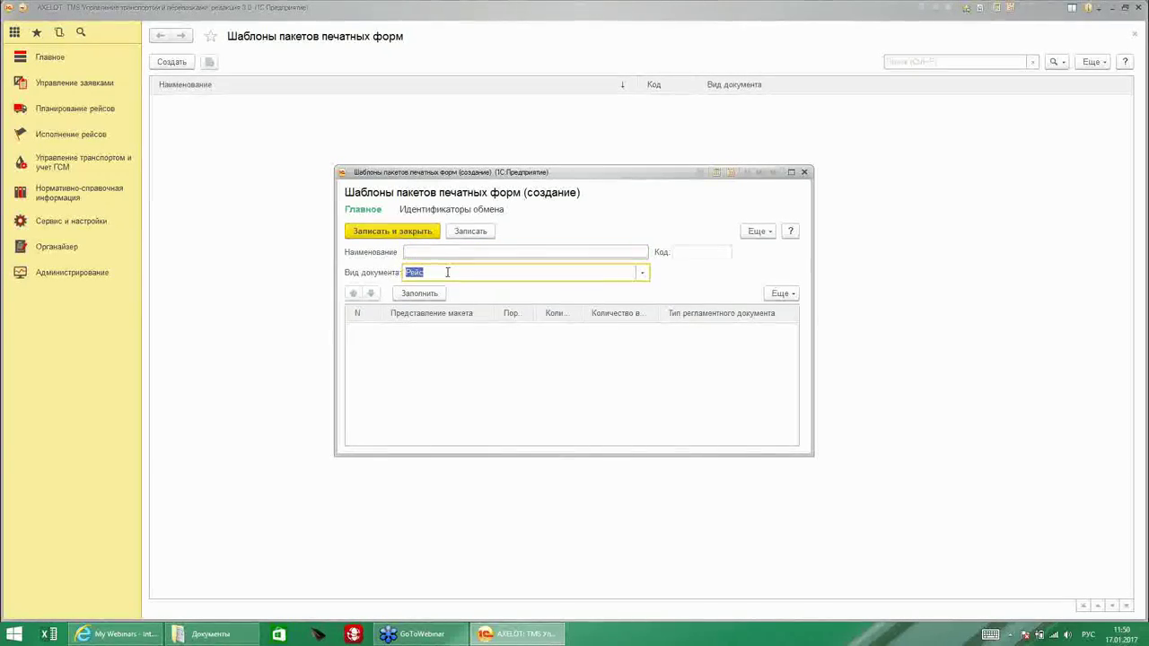
pyautogui.click(642, 273)
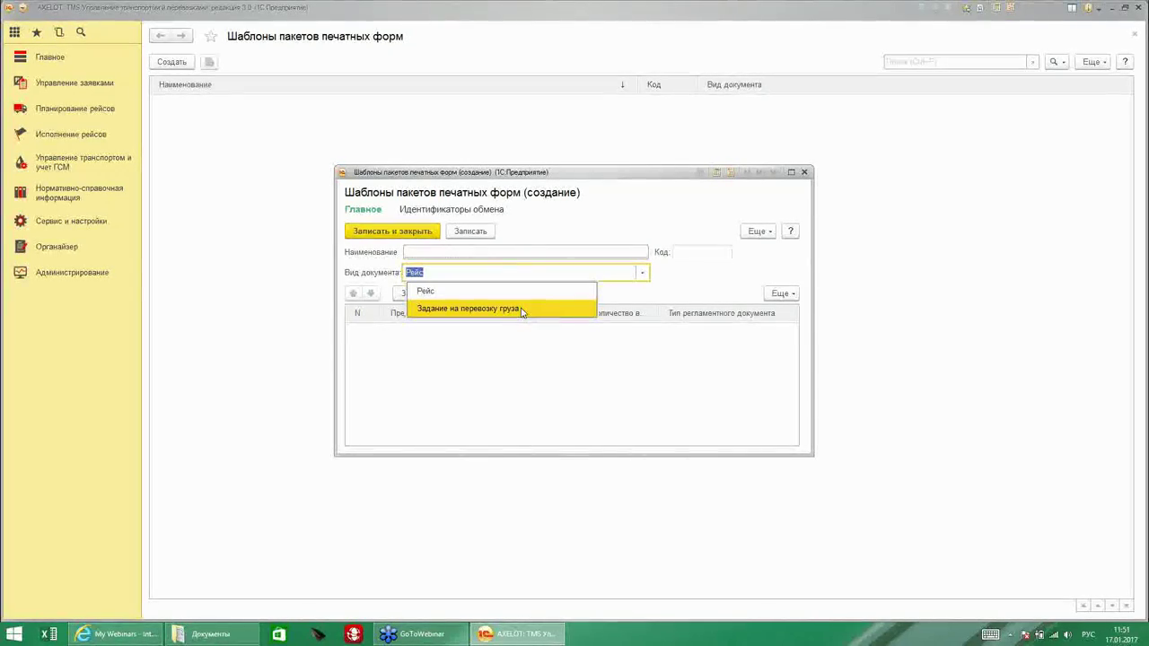
pyautogui.click(476, 293)
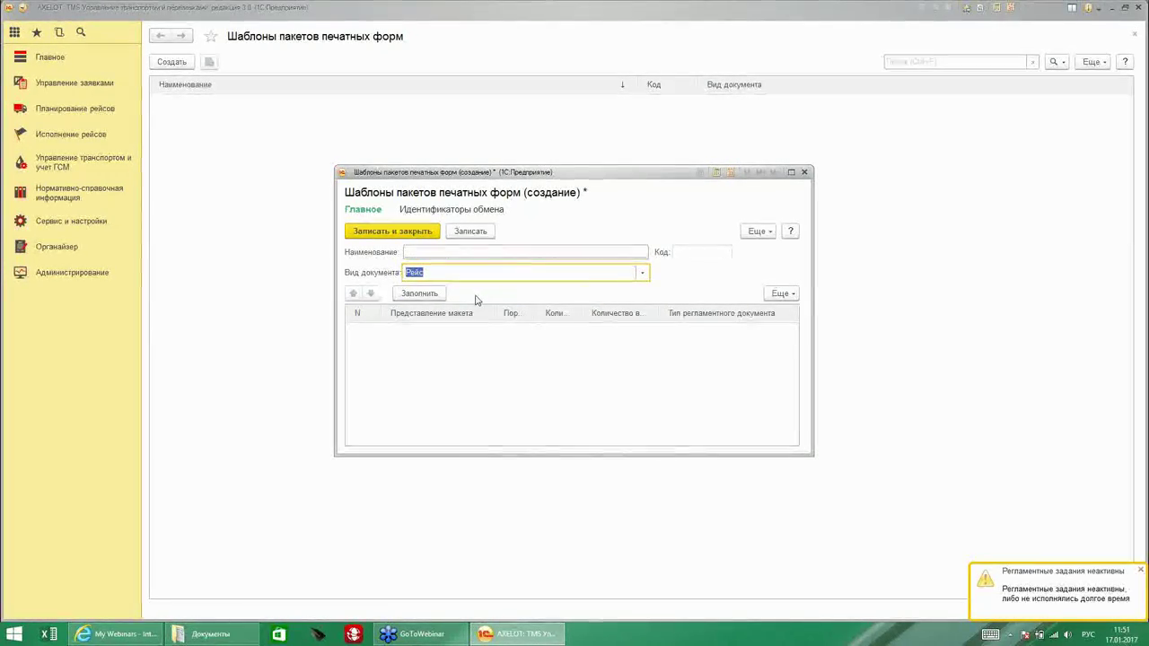
pyautogui.click(642, 273)
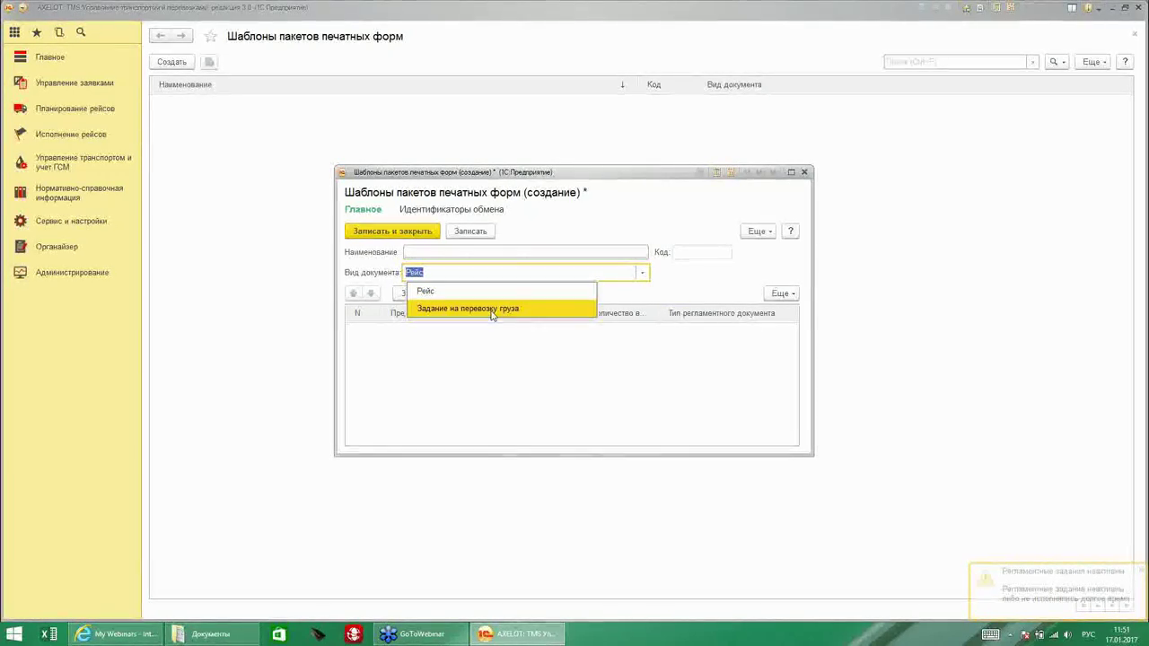
pyautogui.press('Escape')
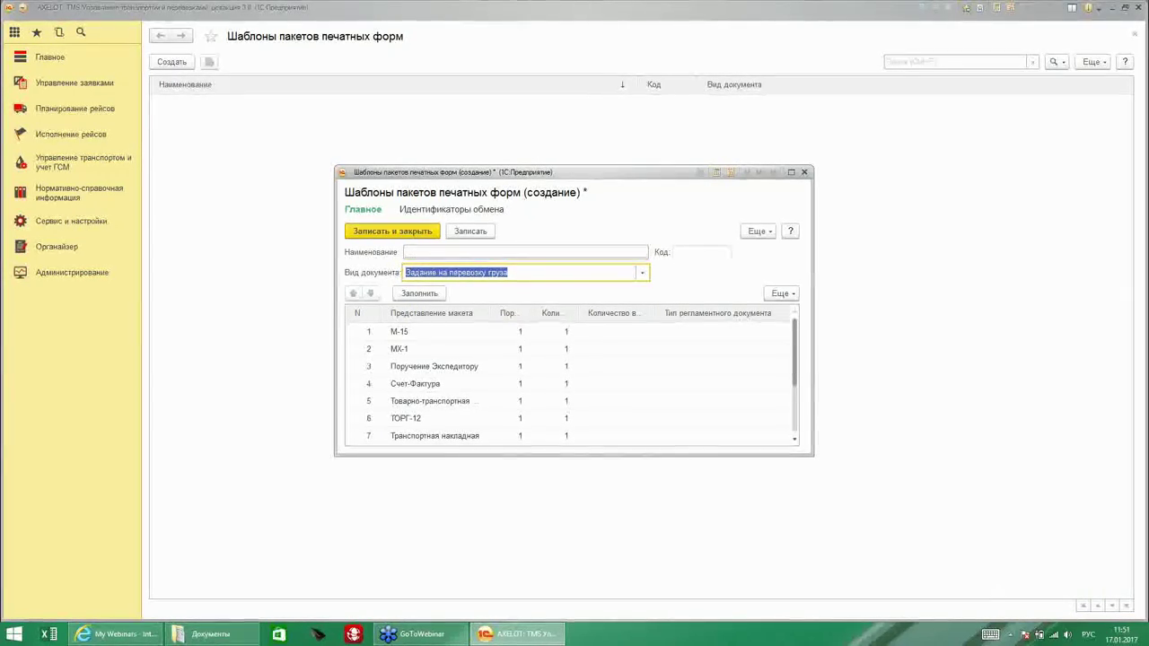
pyautogui.click(420, 252)
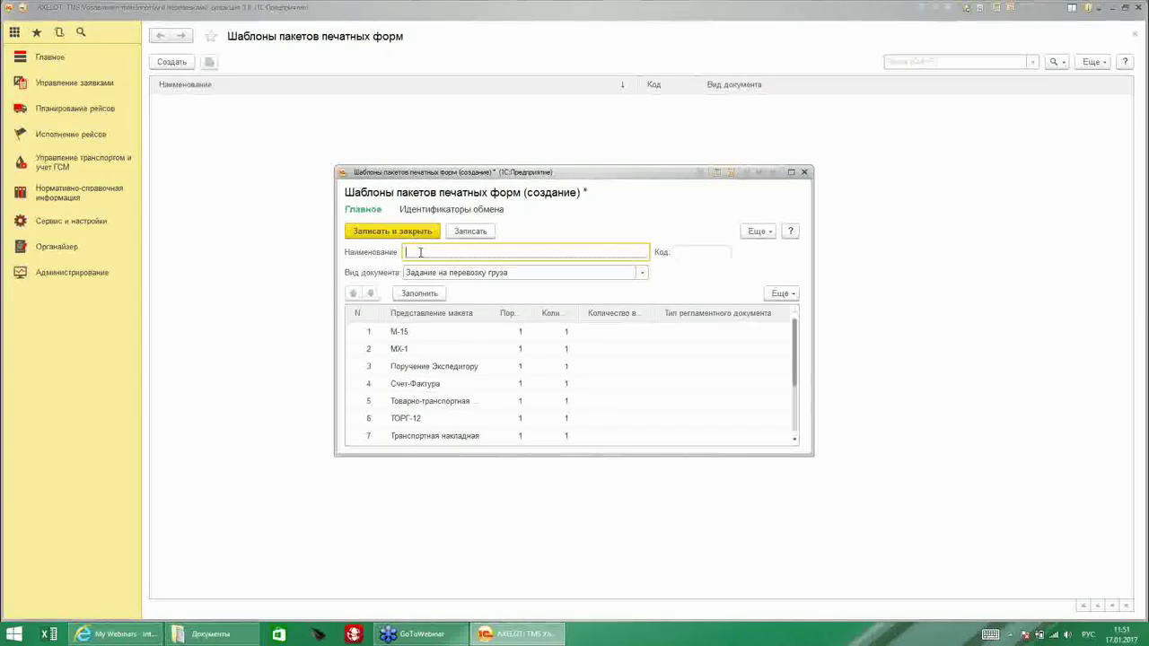
pyautogui.write('Стандартный пакет ')
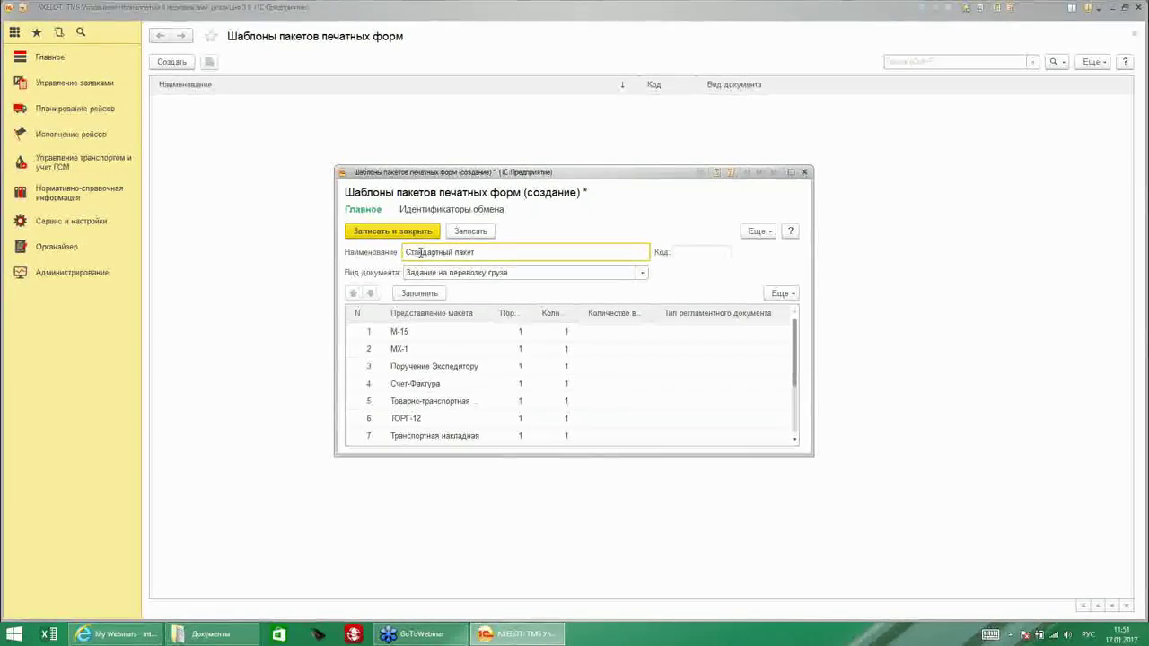
pyautogui.write('д')
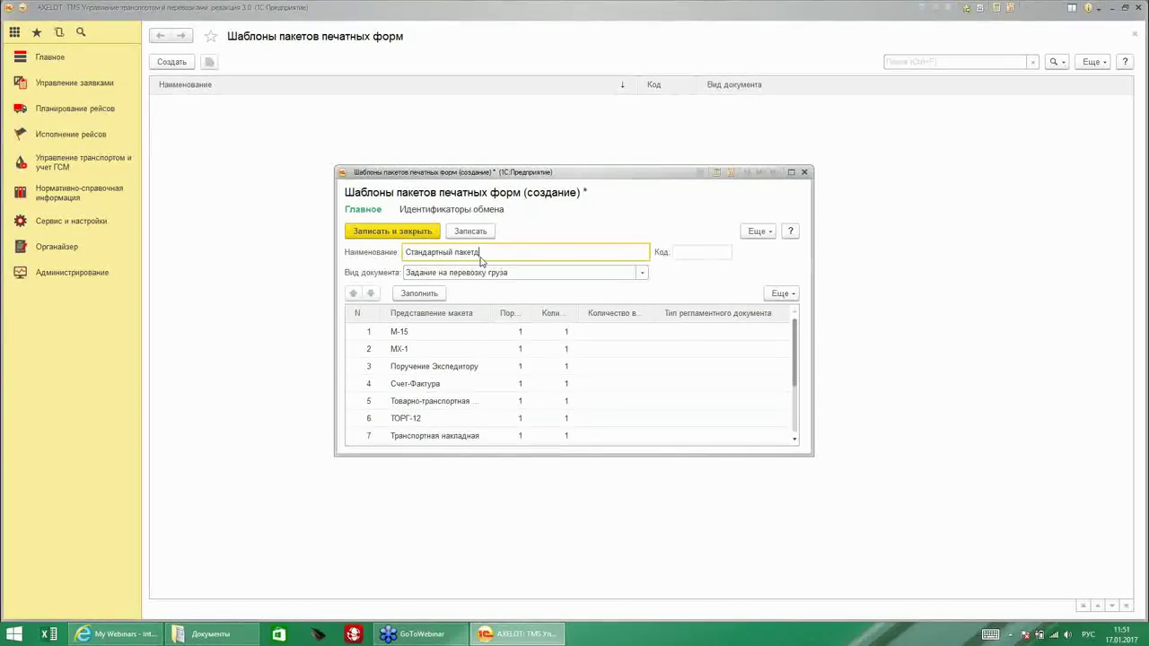
pyautogui.write('ля получателя')
# Enlarge the dialog and widen the print form name column to show all 11 forms.
pyautogui.moveTo(498, 457); pyautogui.dragTo(494, 525)
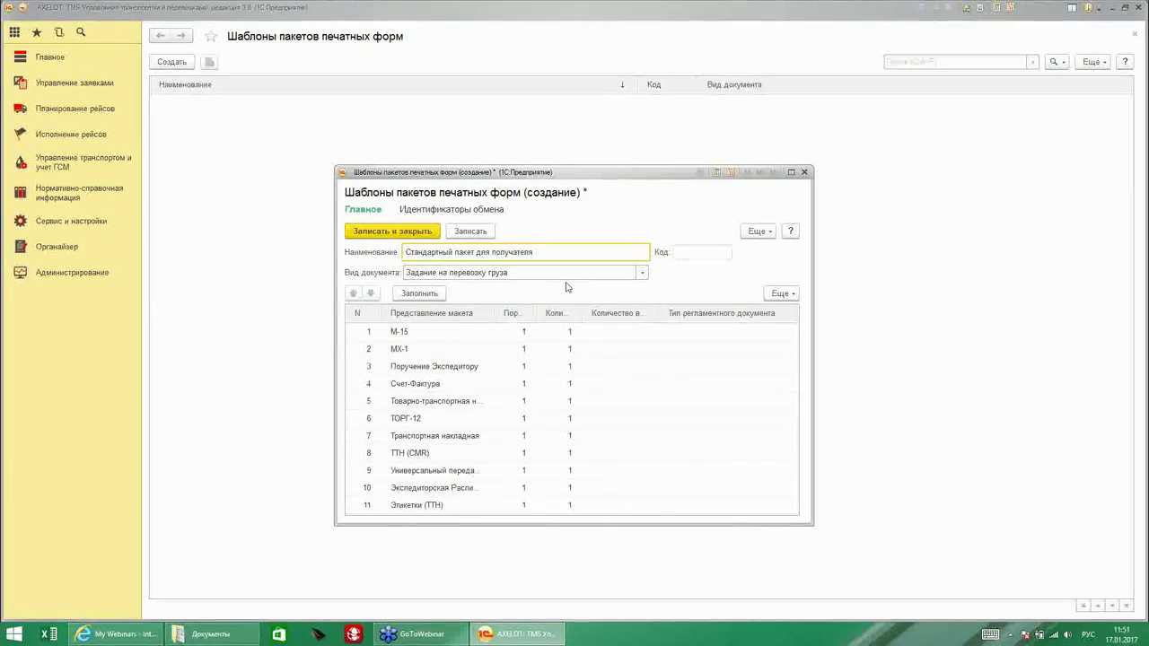
pyautogui.moveTo(498, 313); pyautogui.dragTo(642, 313)
pyautogui.click(526, 332)
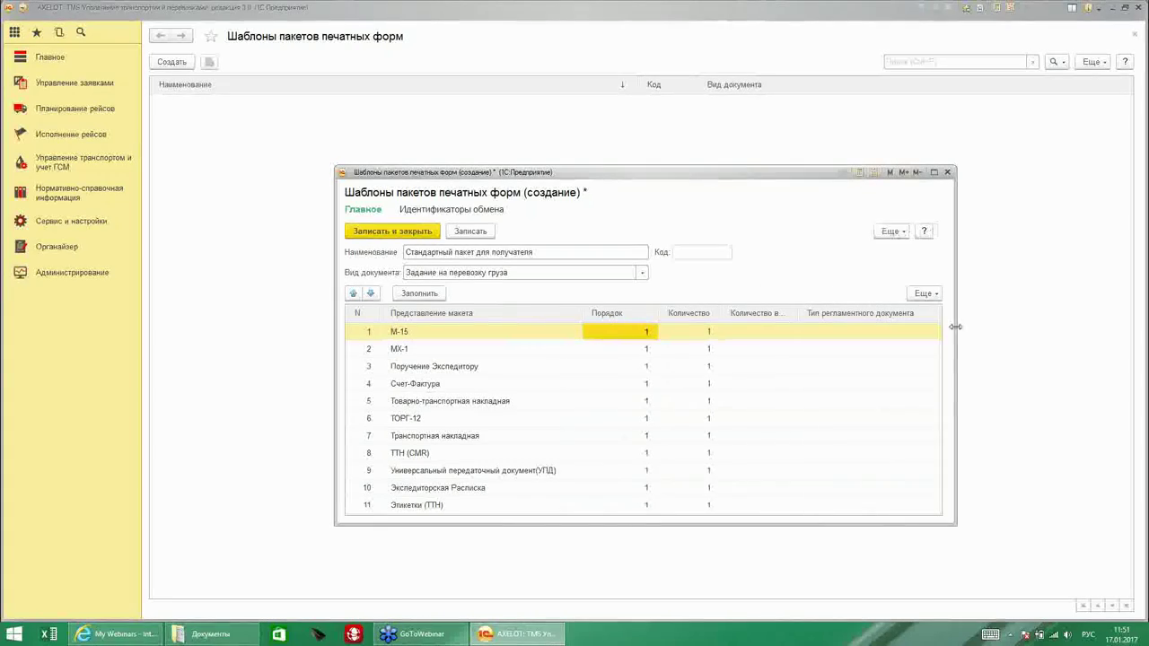
pyautogui.click(782, 331)
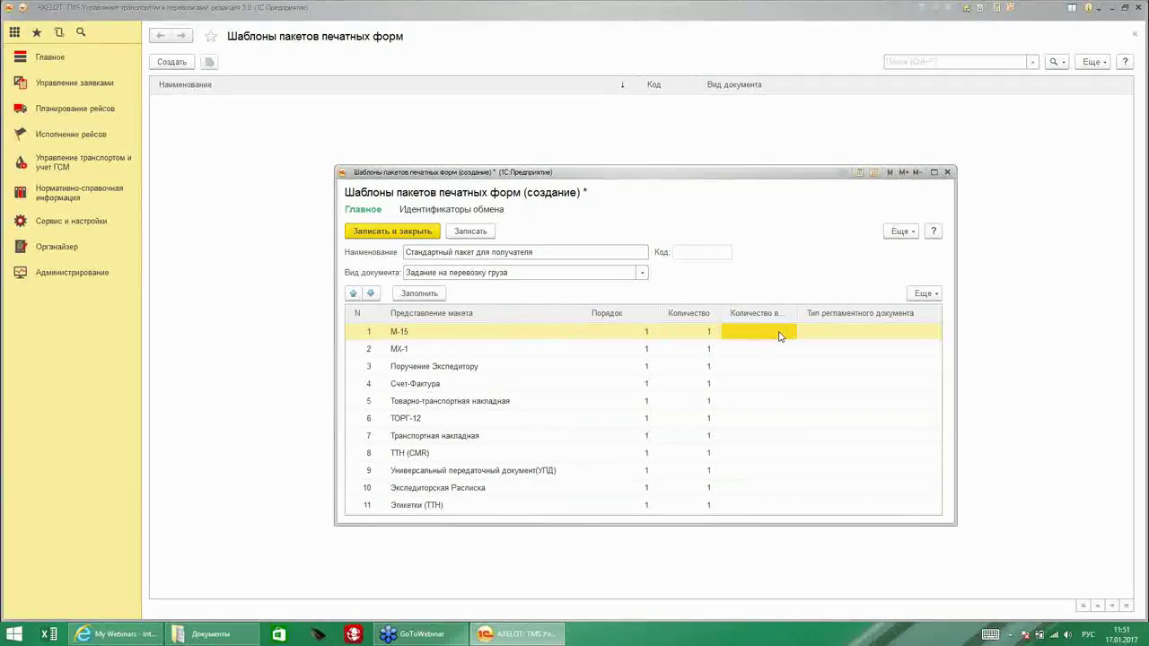
pyautogui.click(808, 338)
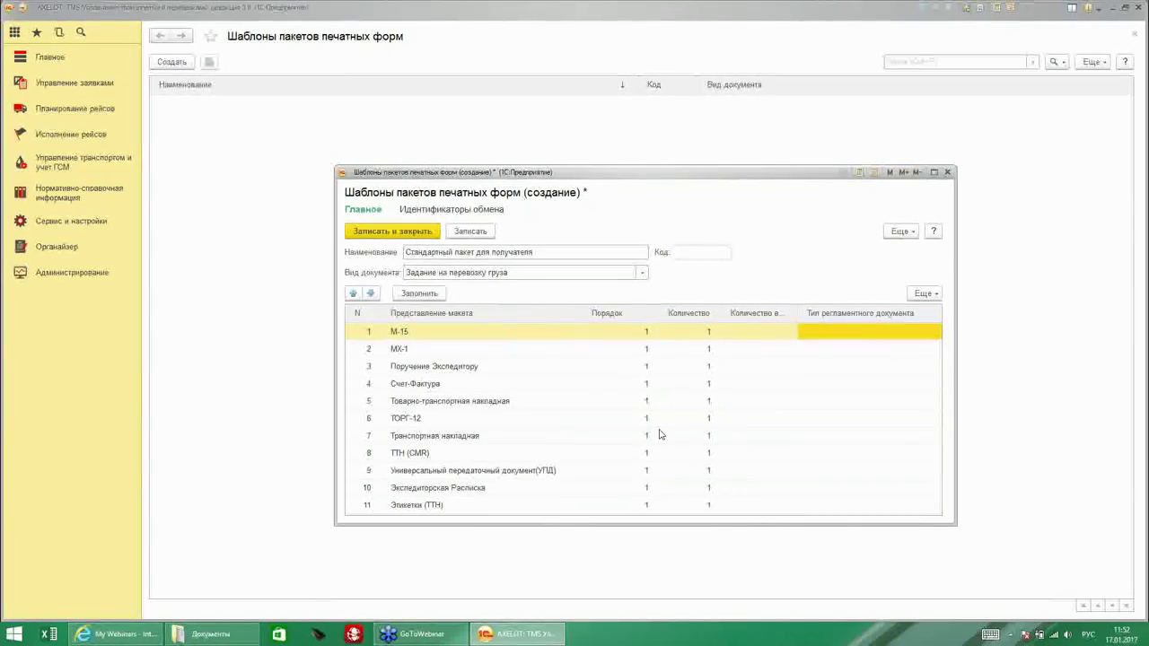
# Set the ТОРГ-12 print form row's regulated document type to ТОРГ-12.
pyautogui.doubleClick(810, 403)
pyautogui.click(793, 421)
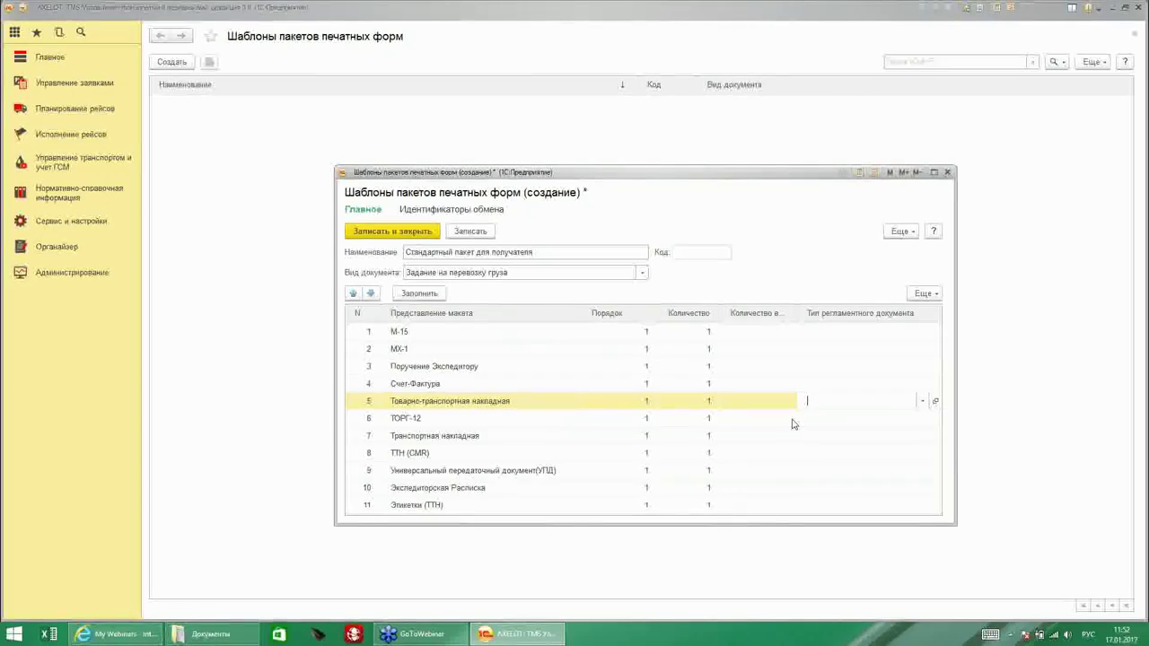
pyautogui.doubleClick(803, 419)
pyautogui.click(825, 437)
# Set ТОРГ-12 numbering to Номер КИС, keeping date Дата, and save both the type and template.
pyautogui.click(935, 420)
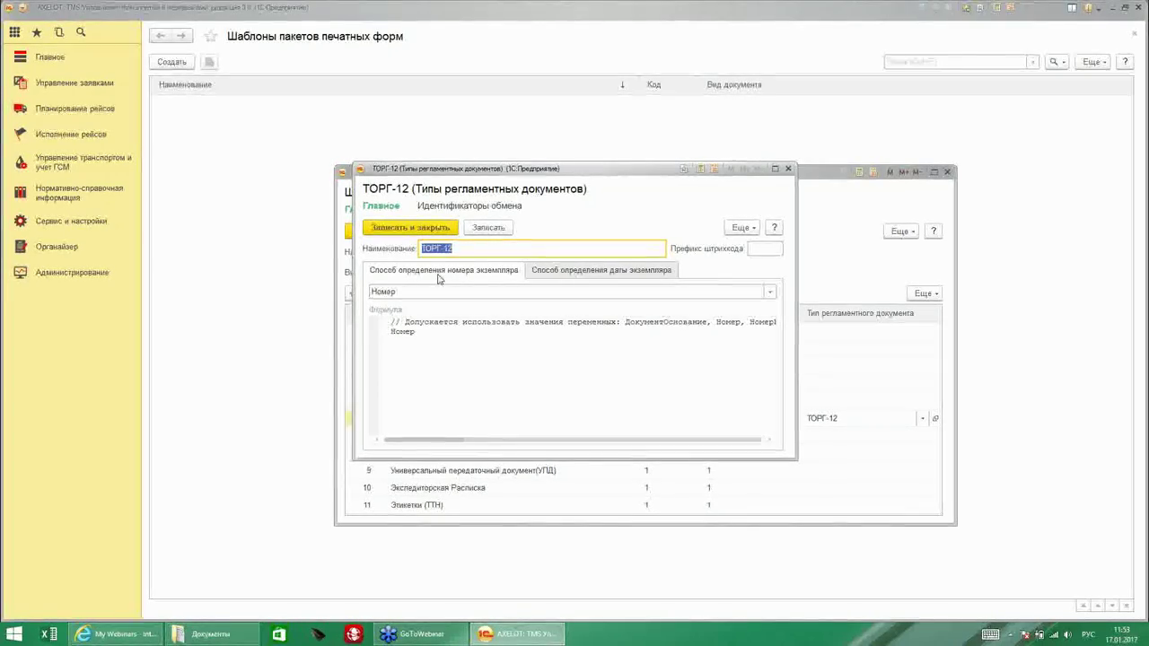
pyautogui.click(769, 292)
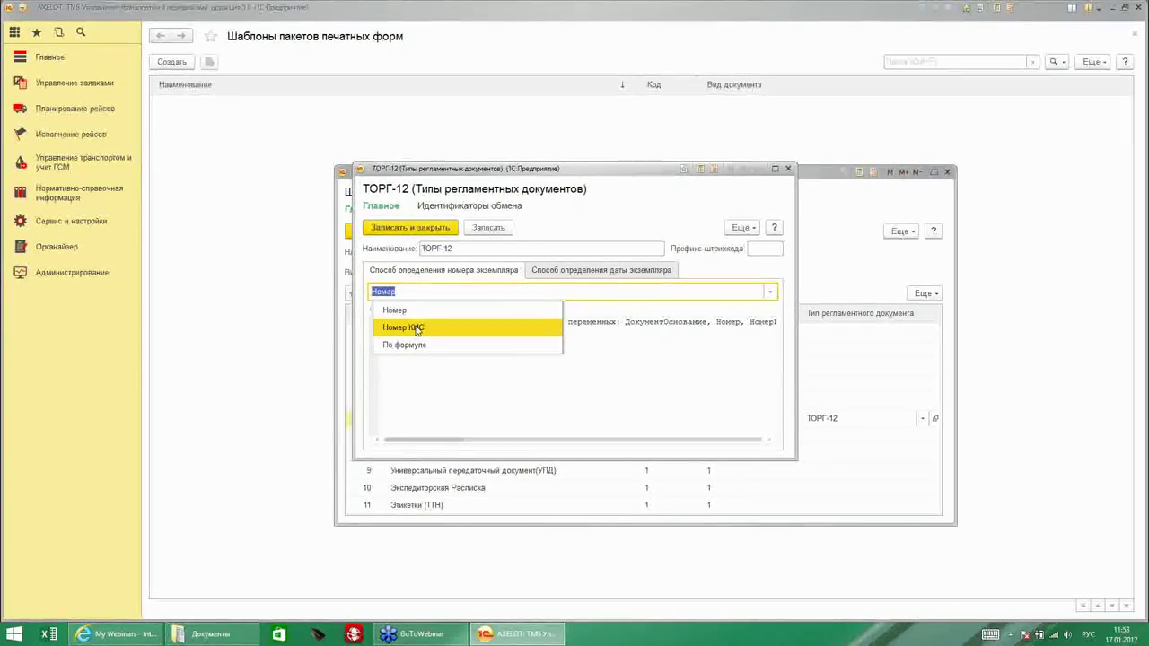
pyautogui.click(409, 327)
pyautogui.click(563, 272)
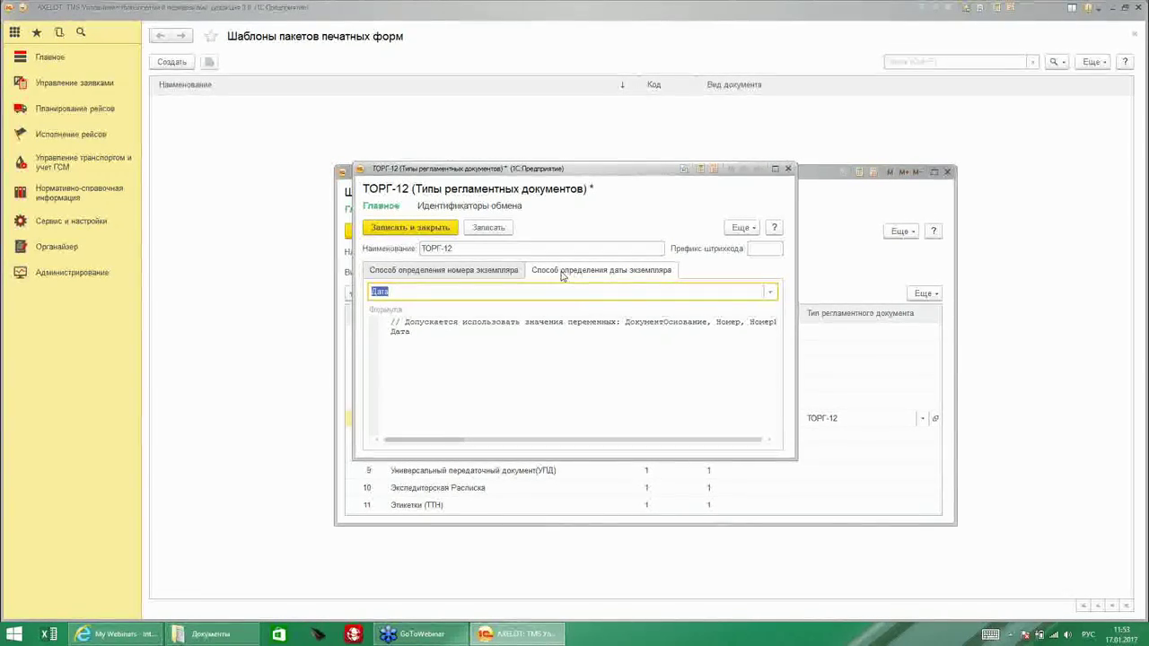
pyautogui.click(769, 293)
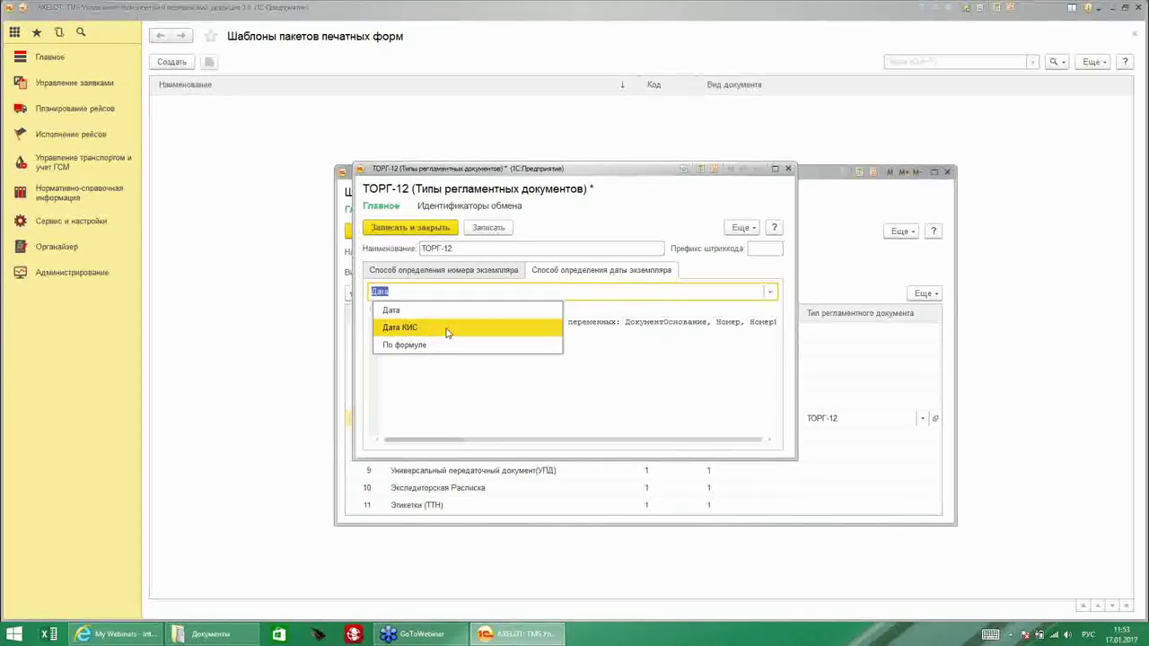
pyautogui.press('Escape')
pyautogui.click(410, 228)
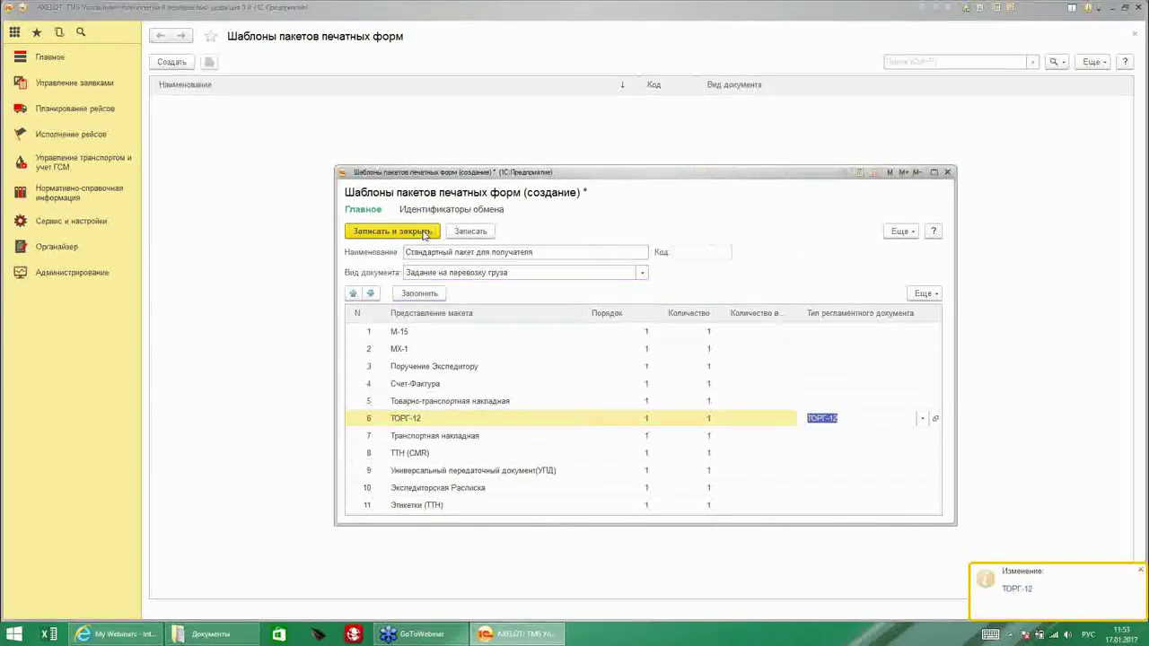
pyautogui.click(419, 235)
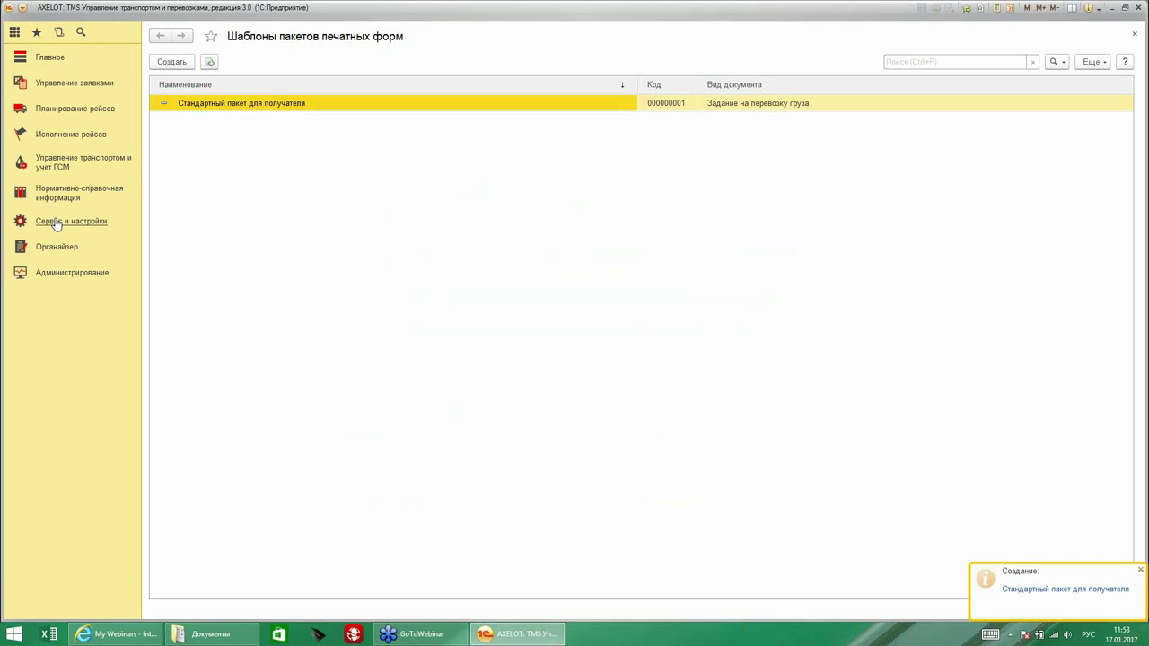
# Open the Виды ГСМ list under ГСМ и ремонты in Сервис и настройки.
pyautogui.click(56, 225)
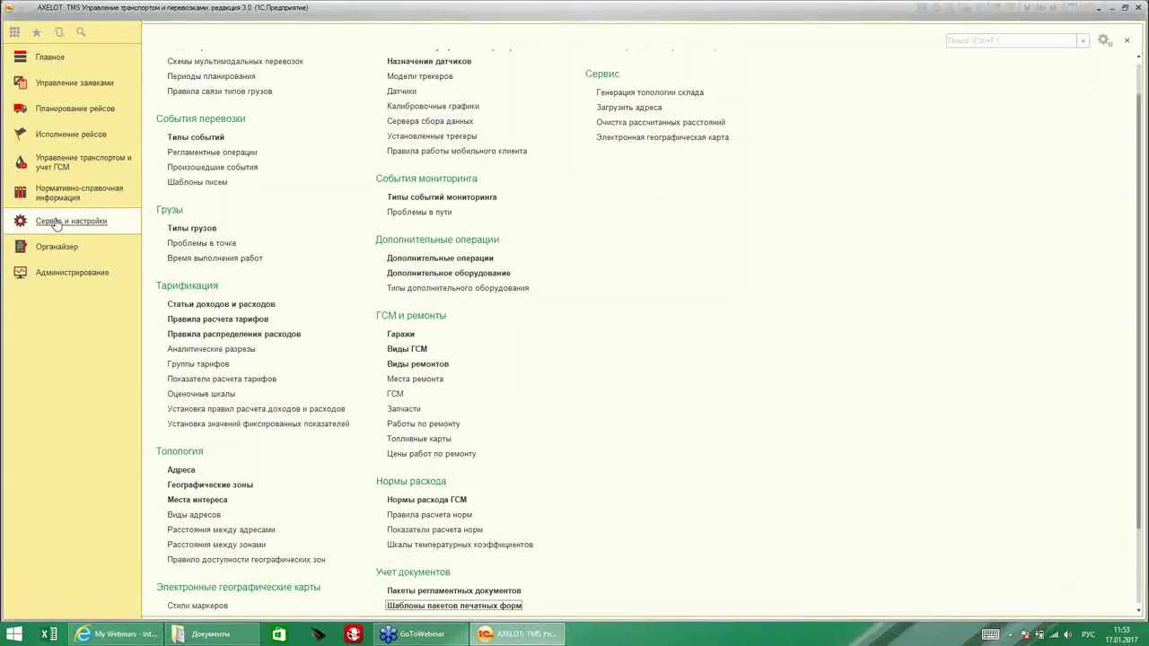
pyautogui.scroll(-1, 569, 326)
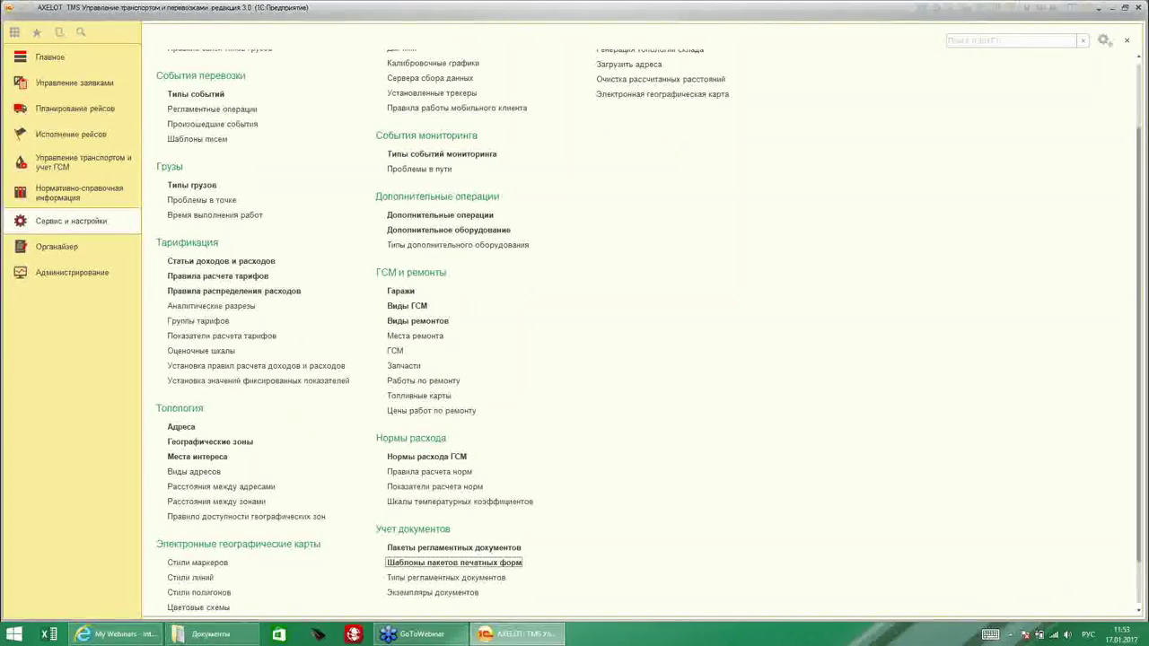
pyautogui.click(424, 306)
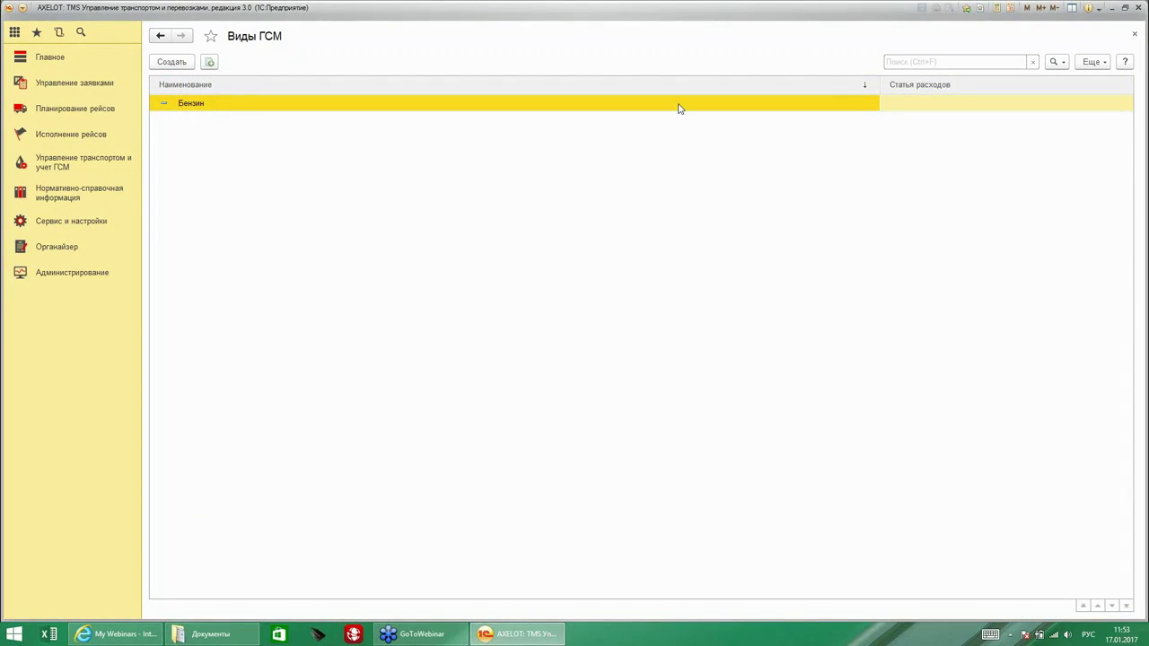
# Open Бензин's ГСМ list in an enlarged window and add a new fuel named АИ-95.
pyautogui.doubleClick(859, 106)
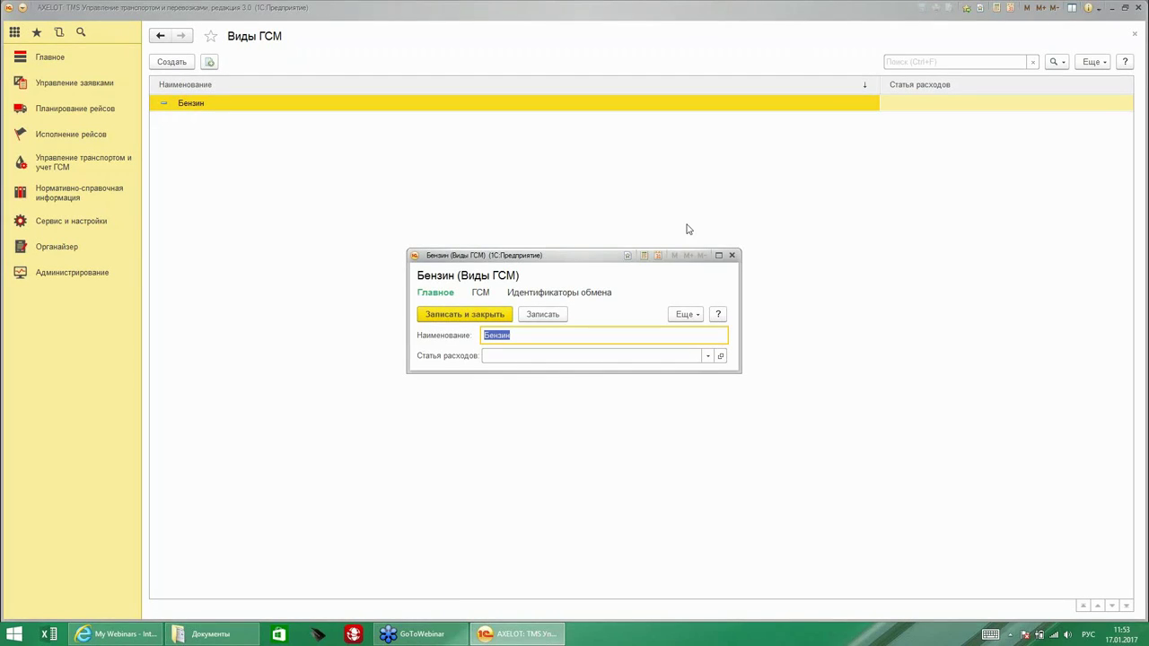
pyautogui.moveTo(568, 372); pyautogui.dragTo(568, 381)
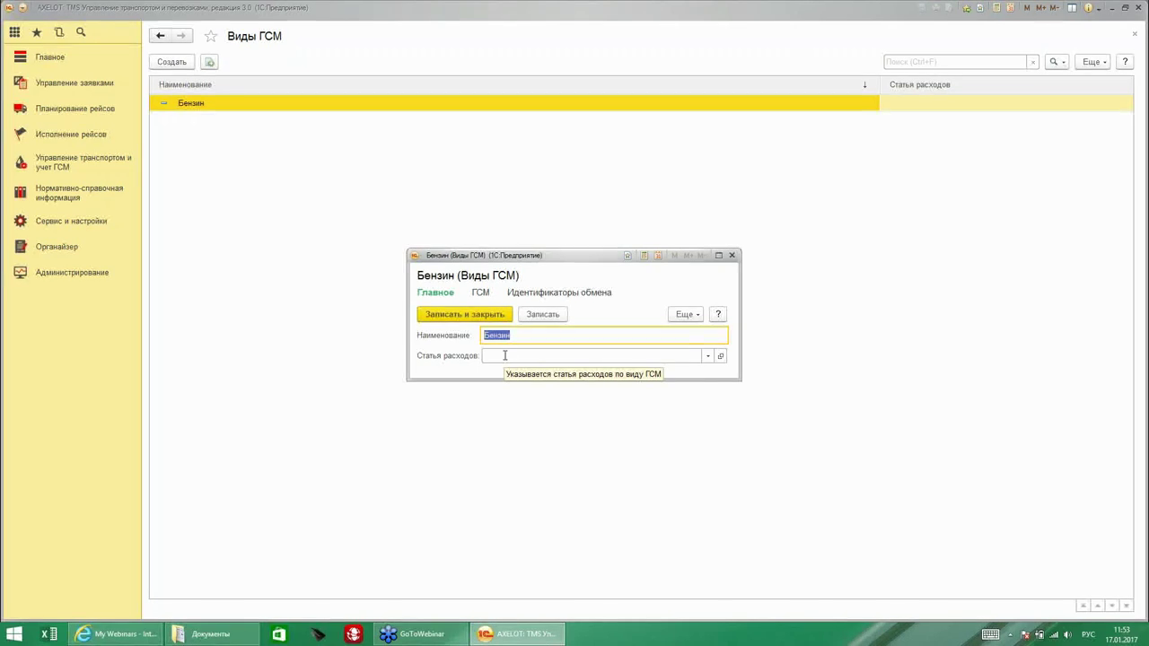
pyautogui.click(482, 294)
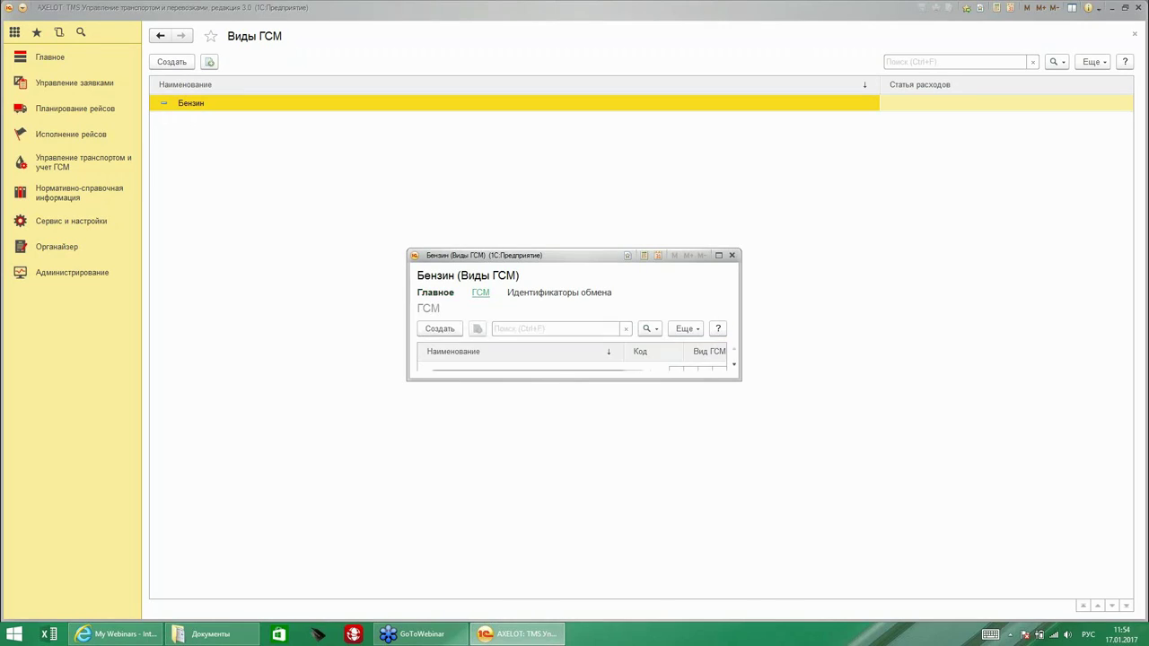
pyautogui.moveTo(659, 388); pyautogui.dragTo(661, 507)
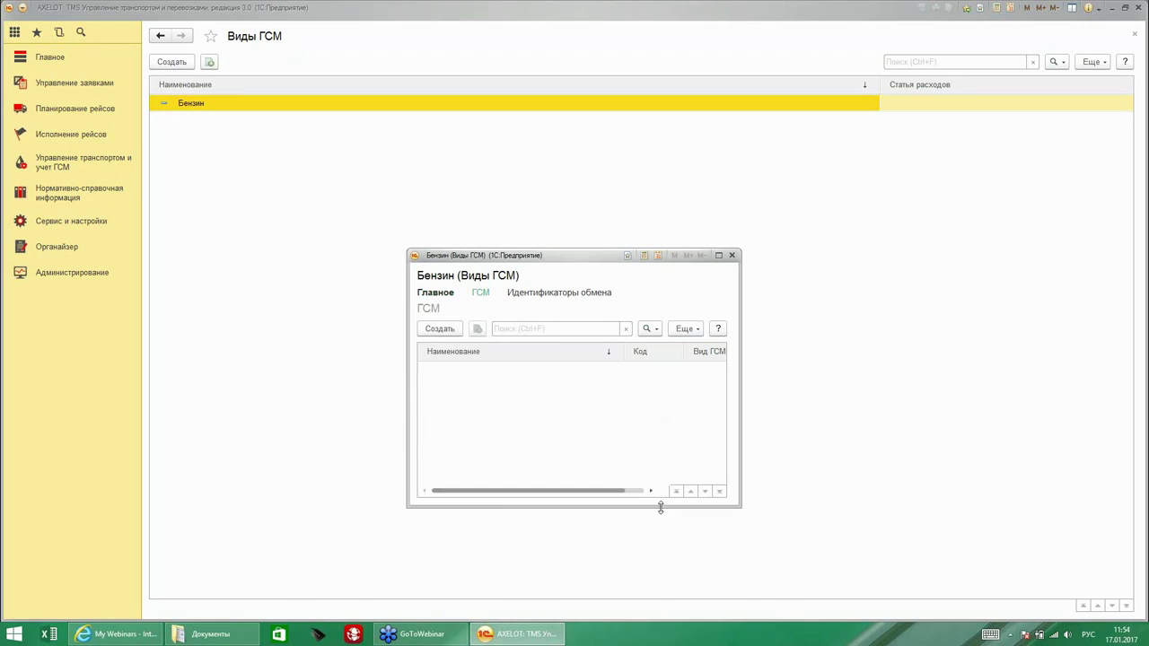
pyautogui.moveTo(742, 410); pyautogui.dragTo(993, 405)
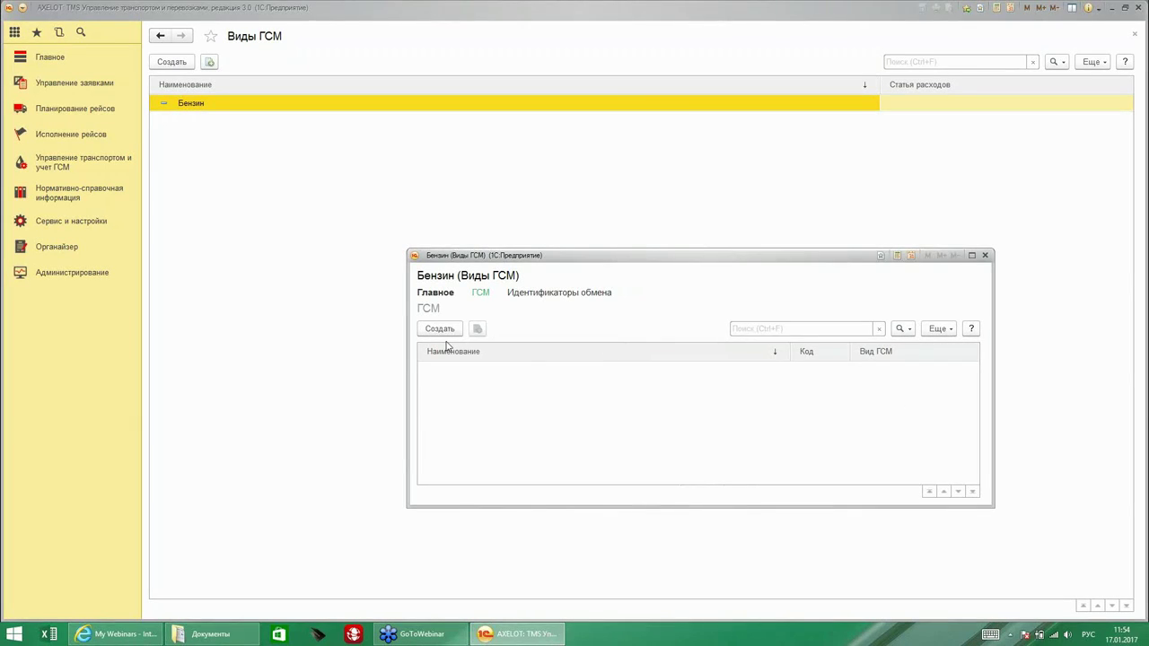
pyautogui.press('Insert')
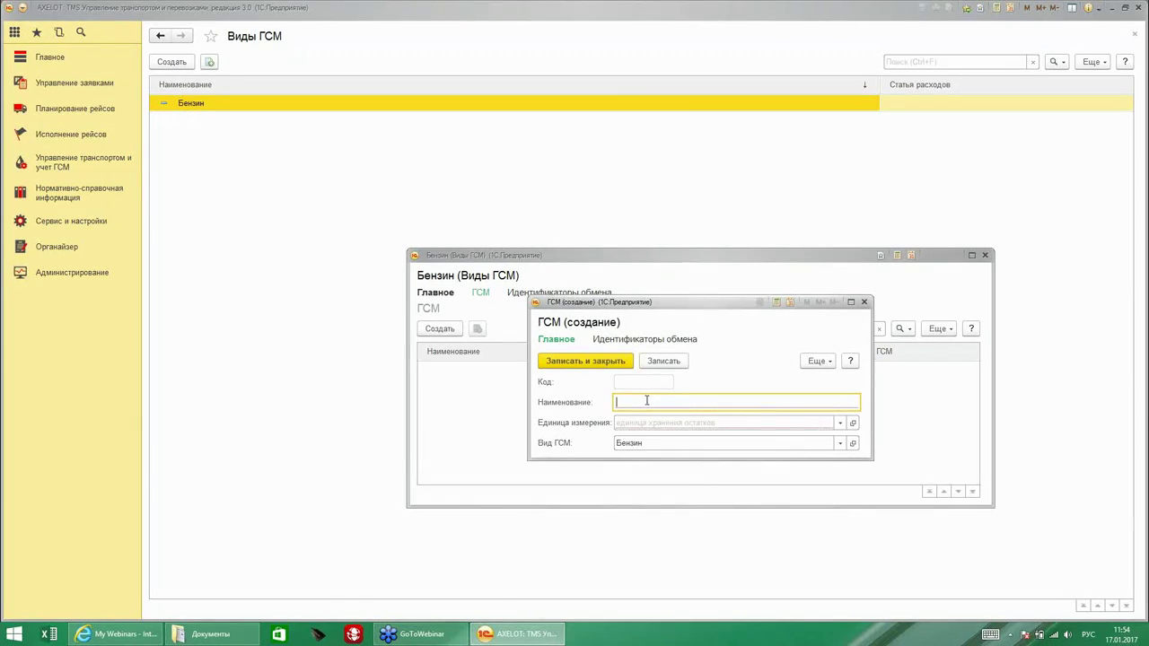
pyautogui.write('АИ')
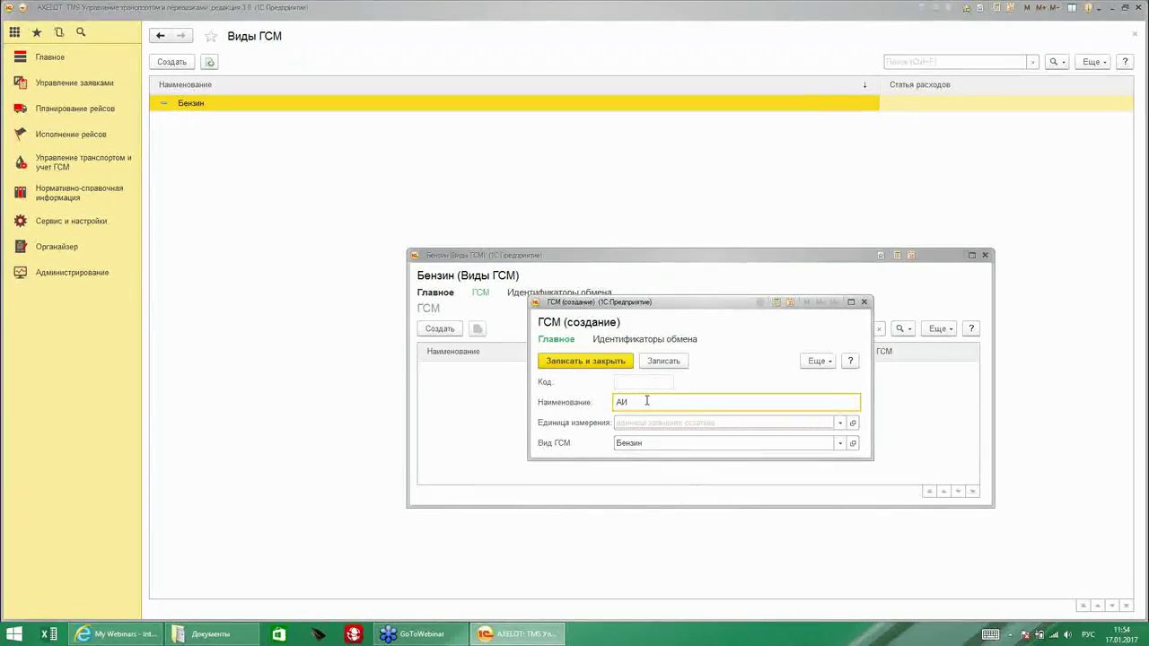
pyautogui.write('-95')
pyautogui.click(628, 422)
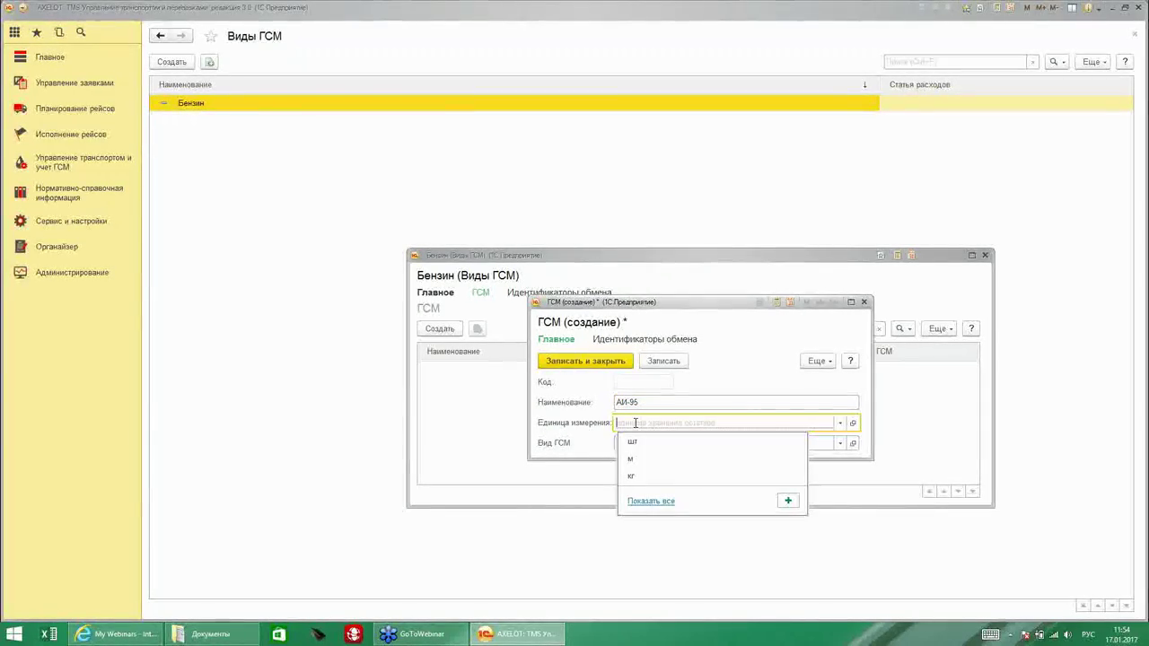
# Add Литр from the unit classifier, assign АИ-95 the unit л/дм3, and save it.
pyautogui.click(644, 501)
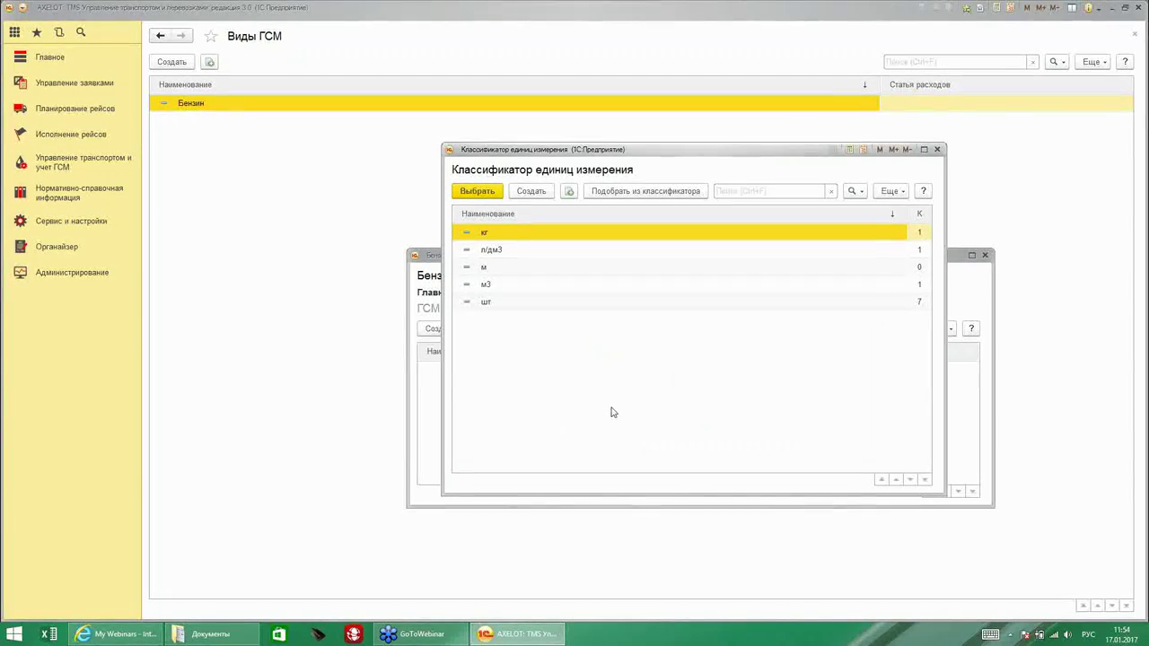
pyautogui.click(618, 192)
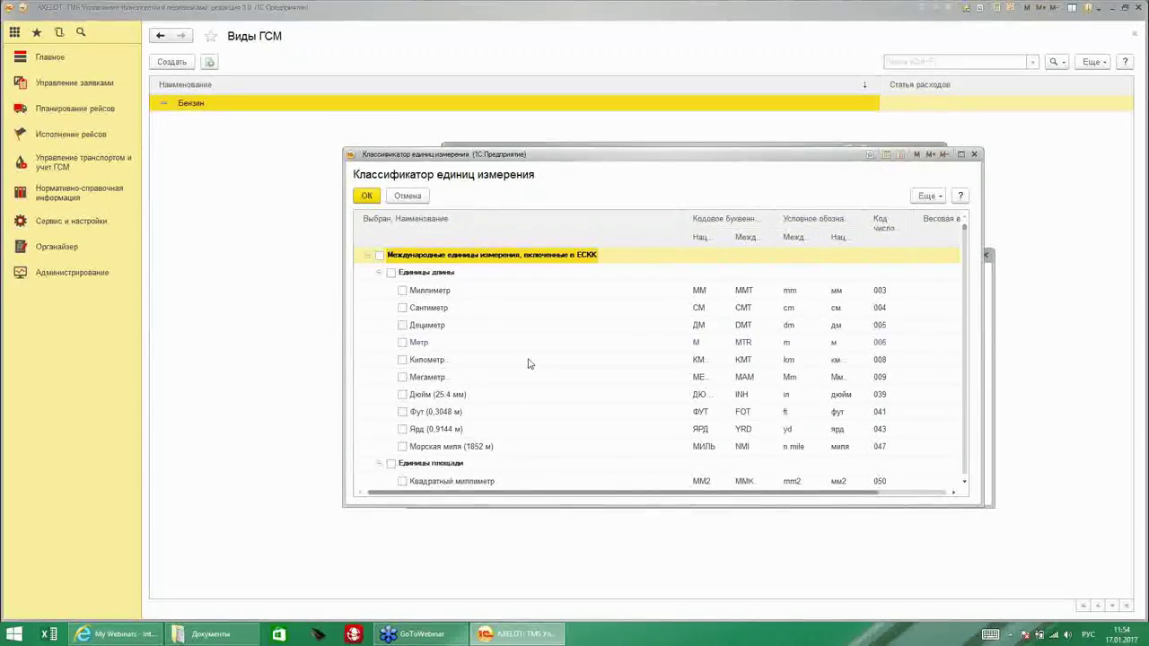
pyautogui.scroll(-5, 525, 364)
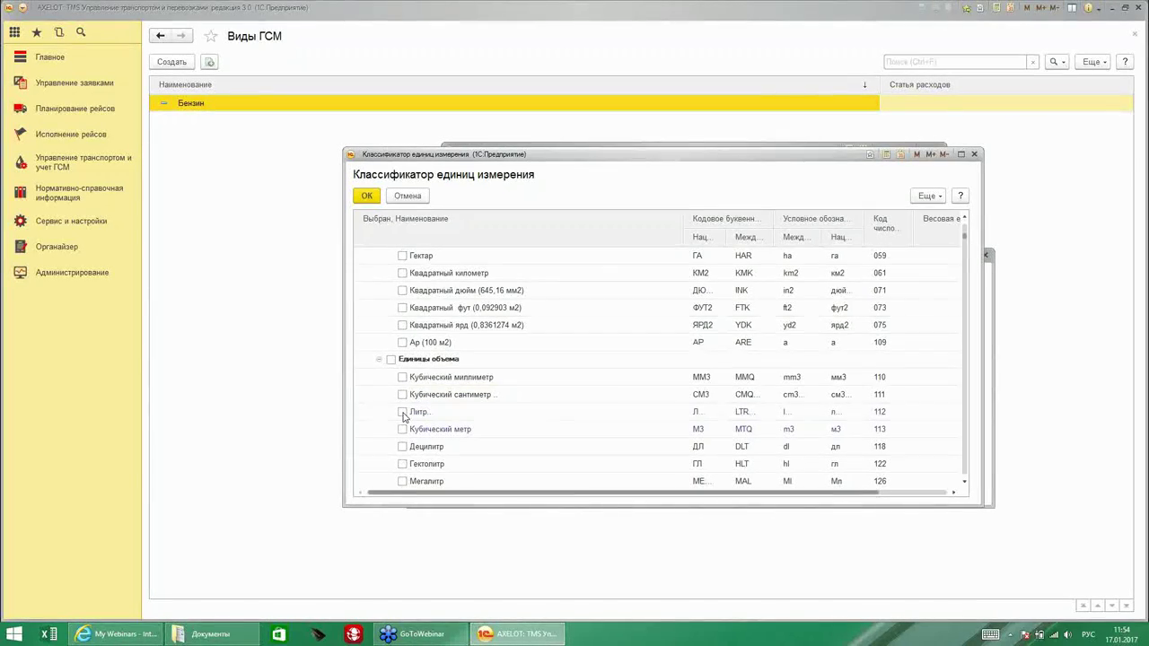
pyautogui.click(402, 412)
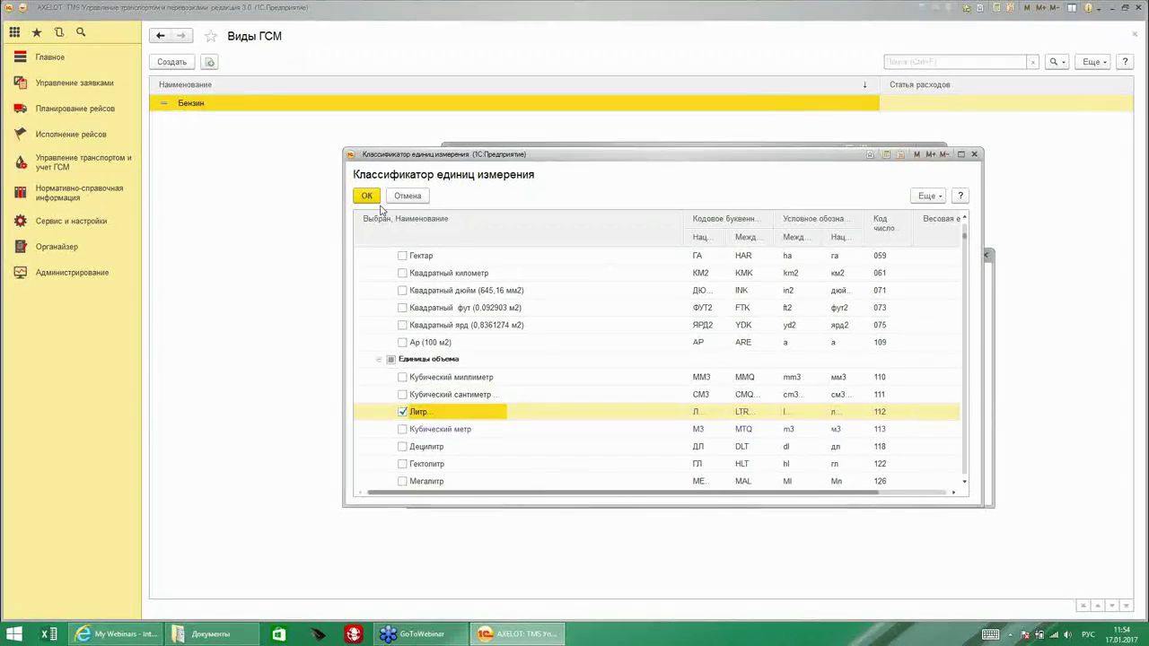
pyautogui.click(369, 197)
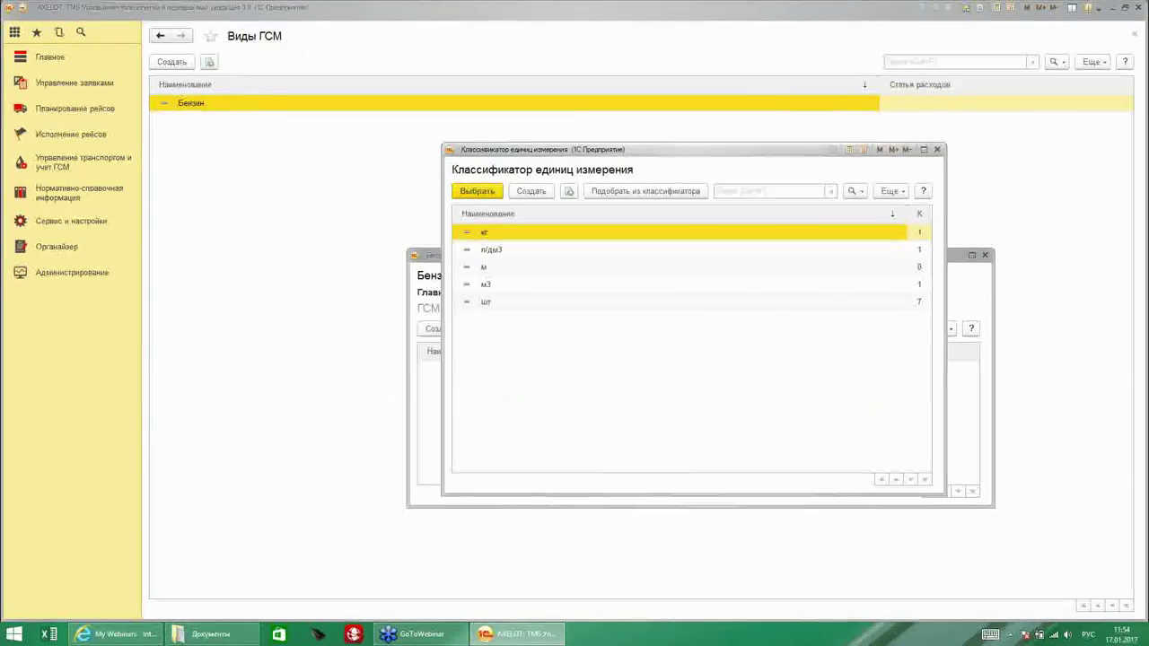
pyautogui.doubleClick(492, 249)
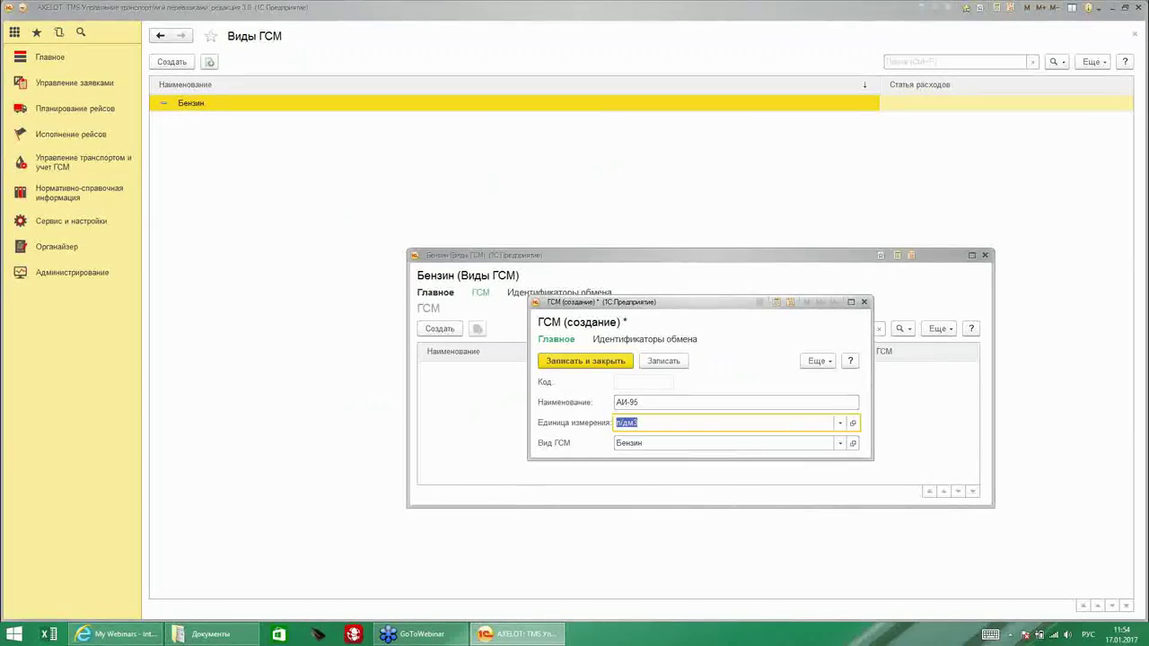
pyautogui.click(585, 361)
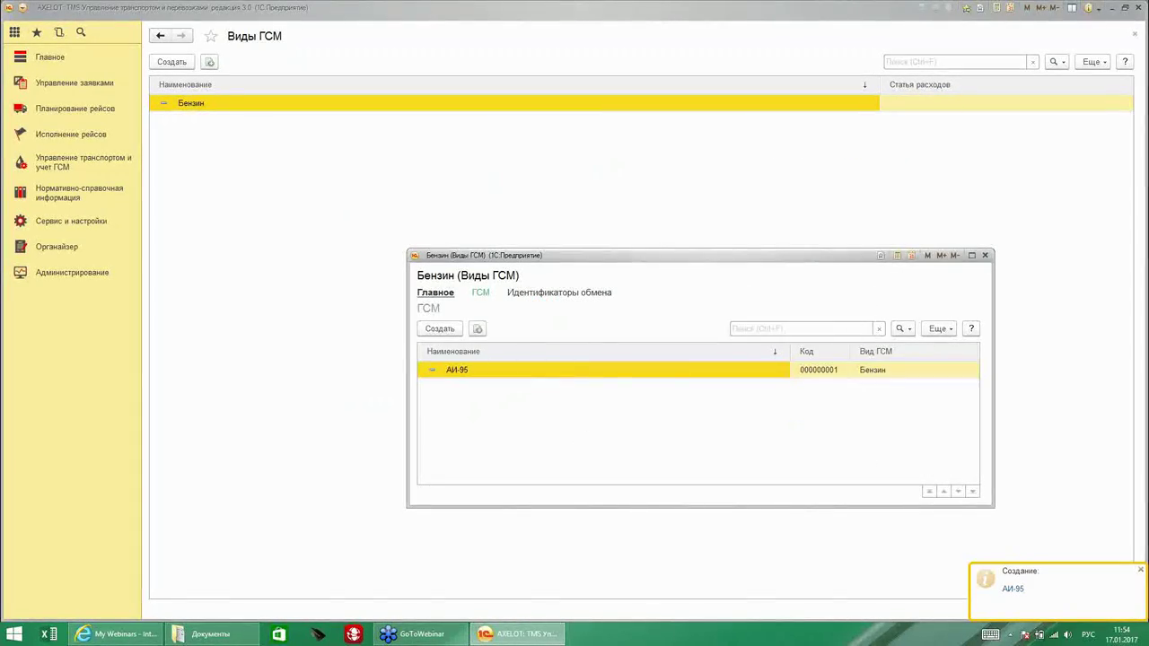
# Save and close the Бензин fuel type, then start a new garage named Гараж.
pyautogui.click(436, 293)
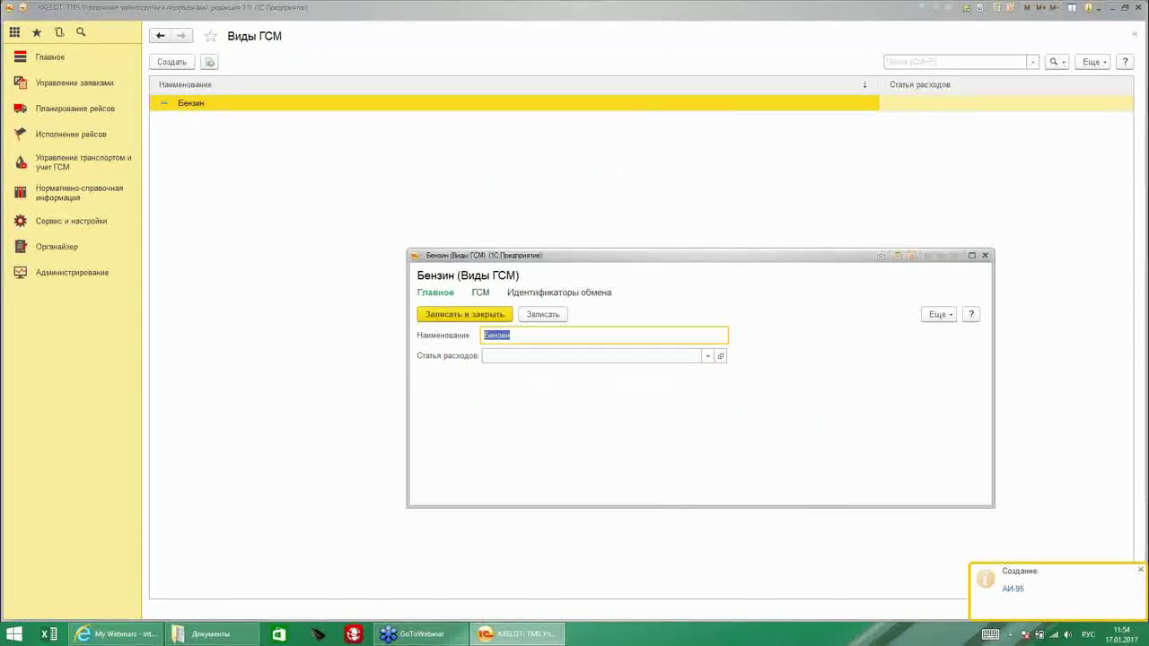
pyautogui.click(446, 316)
pyautogui.click(55, 224)
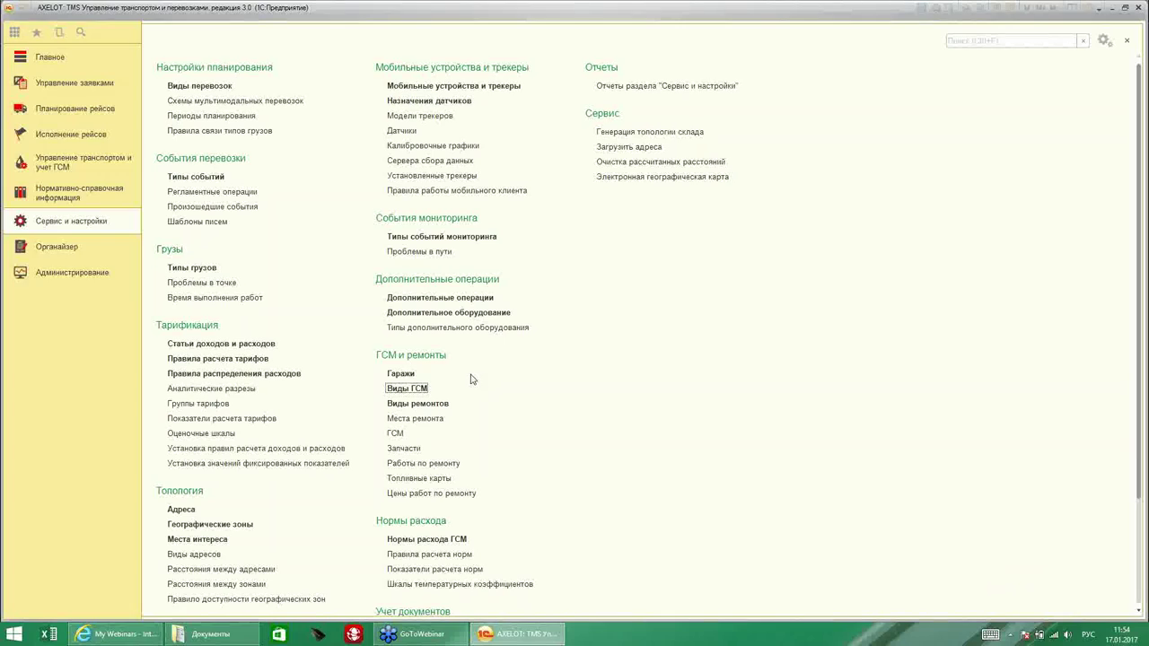
pyautogui.click(400, 373)
pyautogui.click(409, 375)
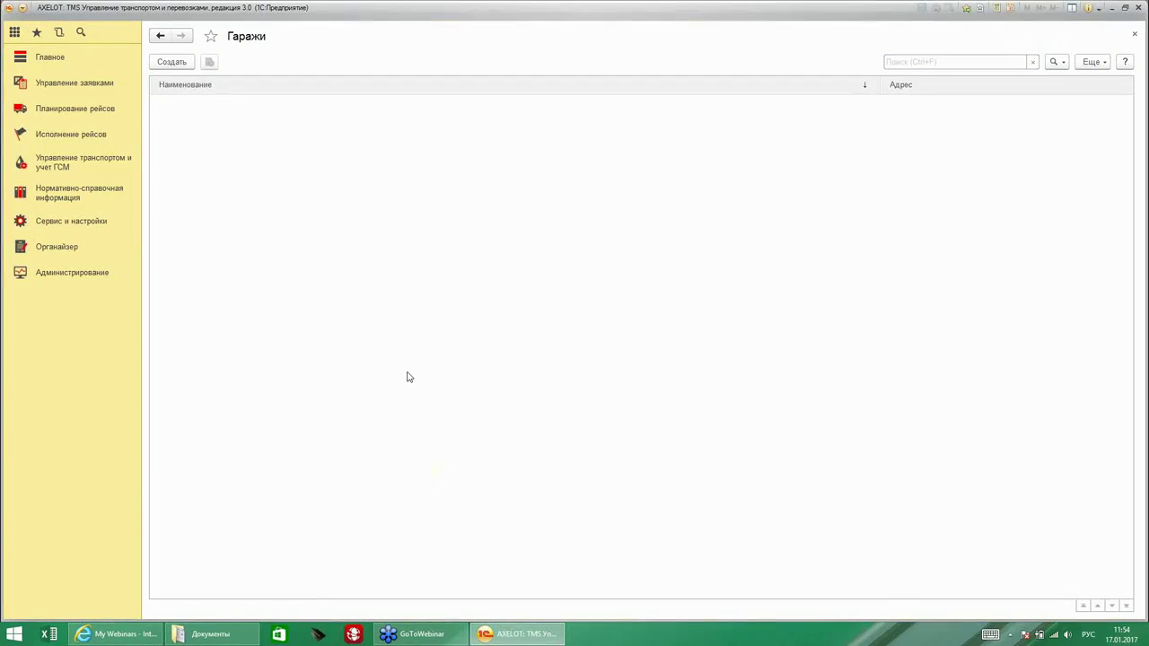
pyautogui.click(172, 62)
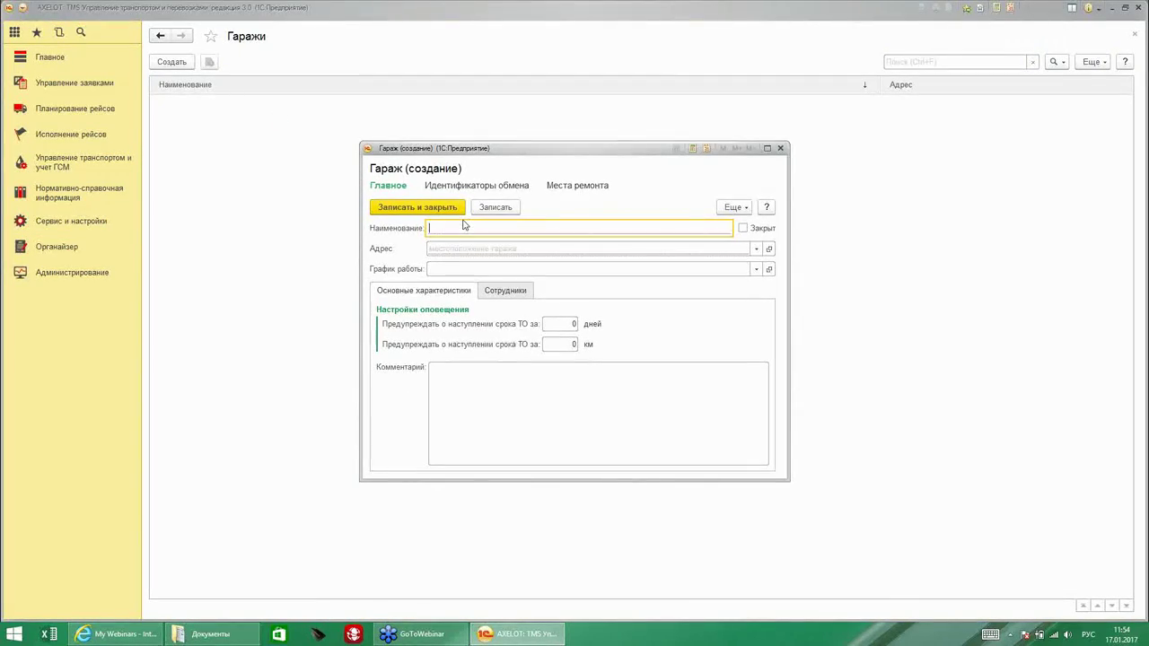
pyautogui.write('Гараж')
pyautogui.press('Tab')
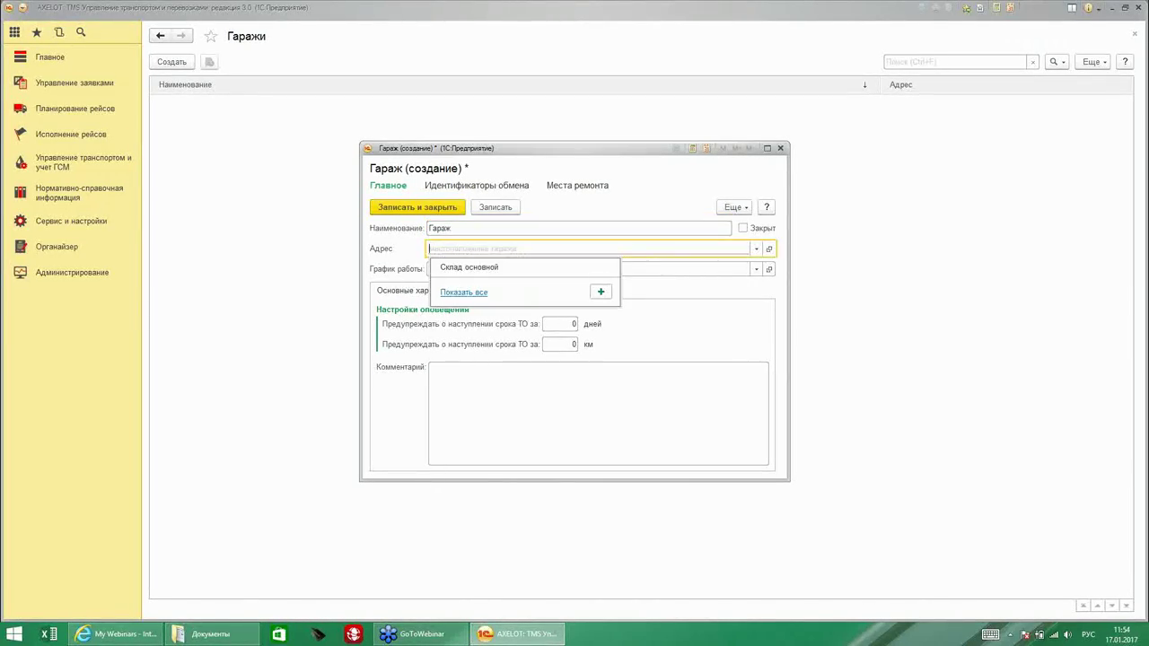
pyautogui.click(600, 292)
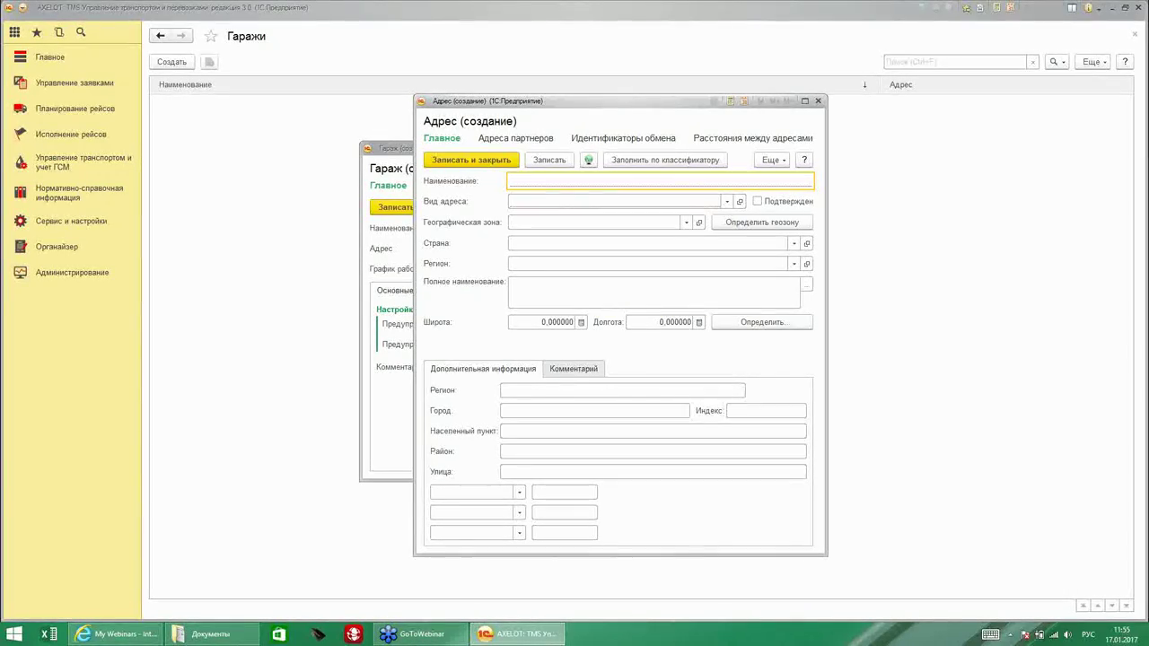
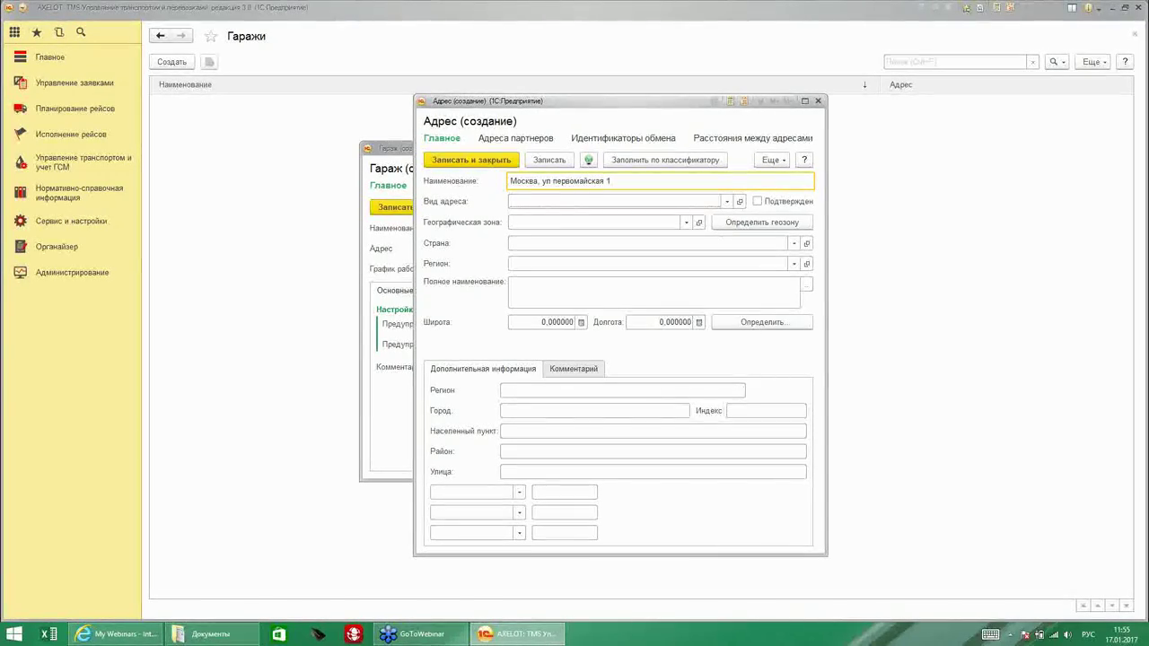
pyautogui.click(726, 201)
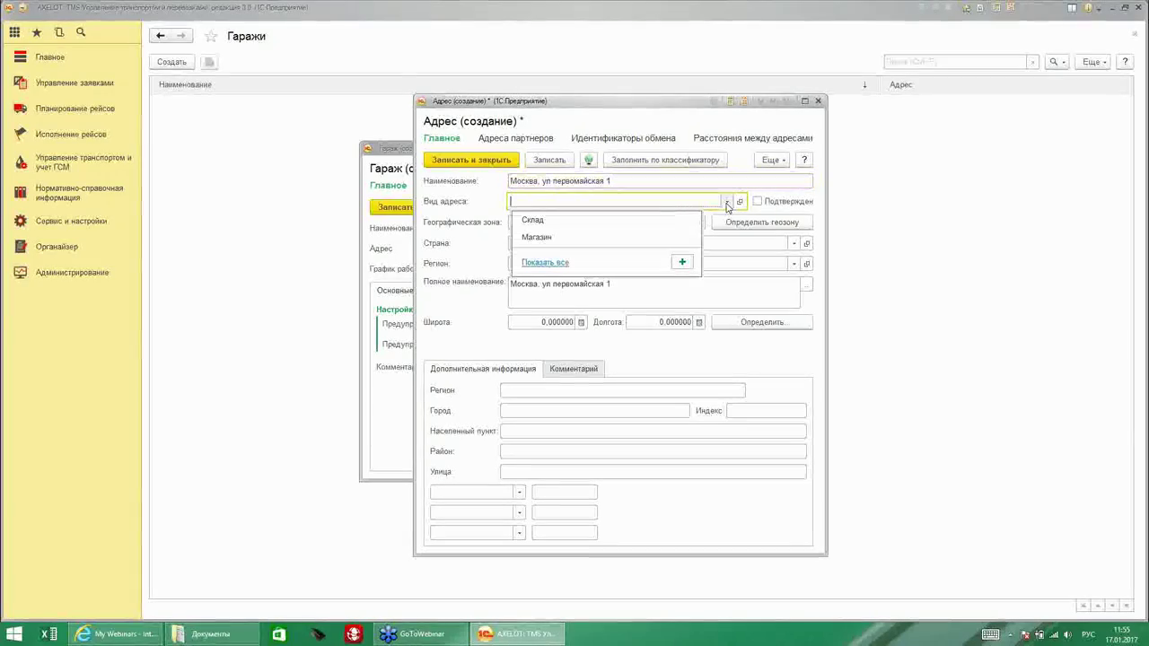
pyautogui.click(683, 262)
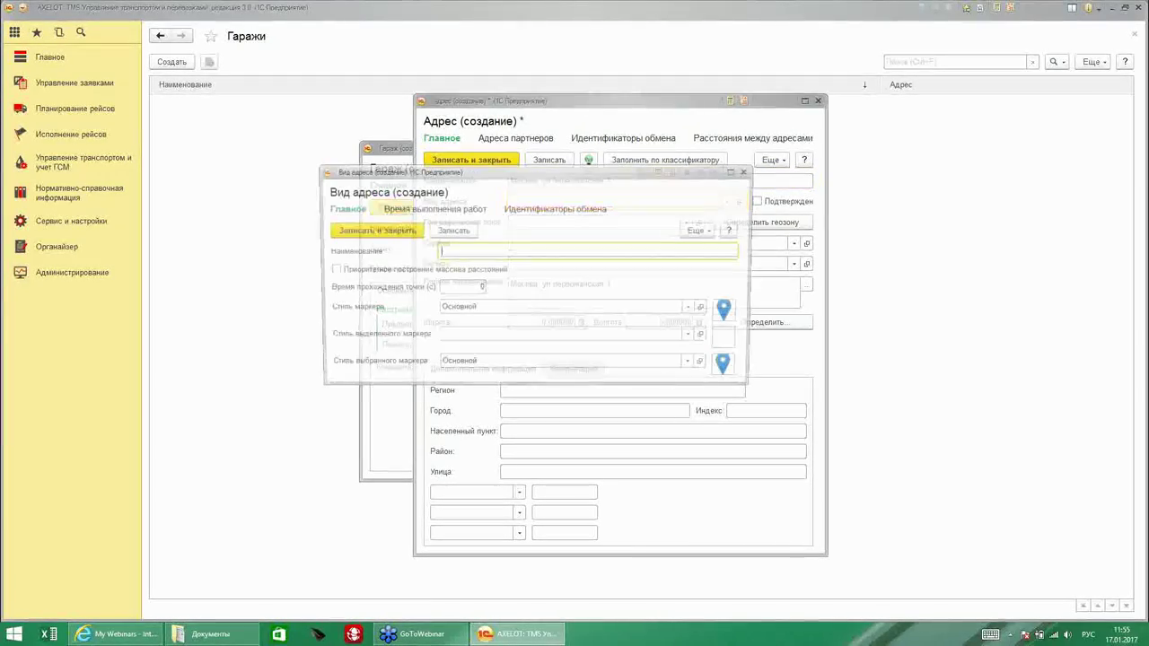
pyautogui.moveTo(473, 182); pyautogui.dragTo(562, 247)
pyautogui.write('Гад')
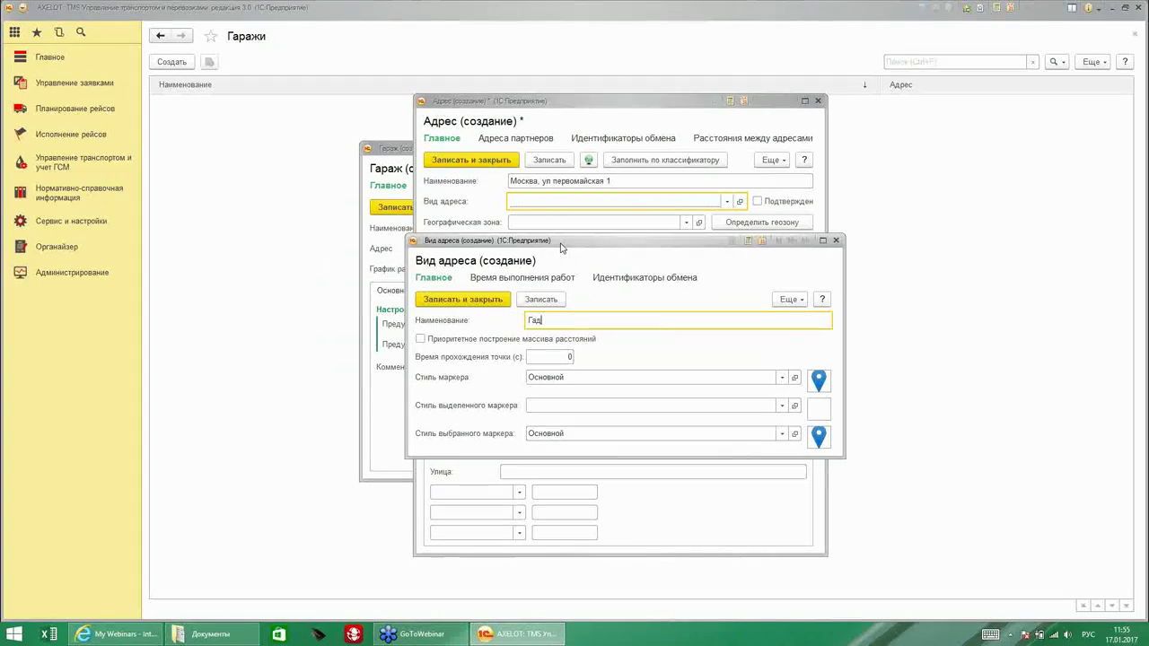
pyautogui.write('араж')
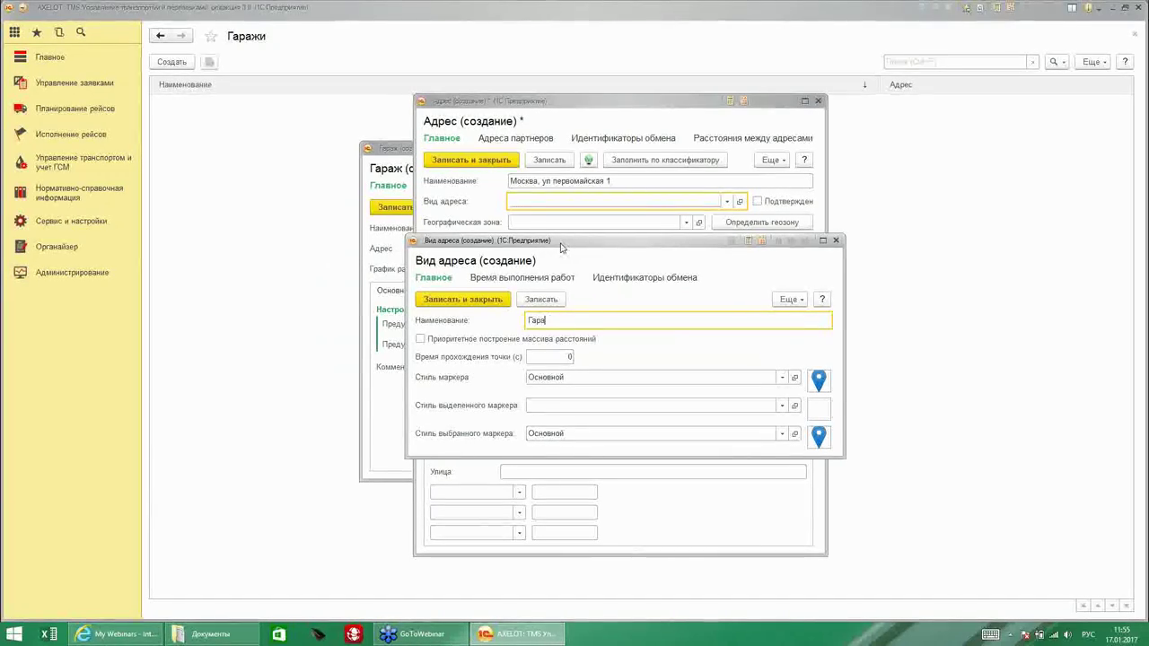
pyautogui.click(462, 299)
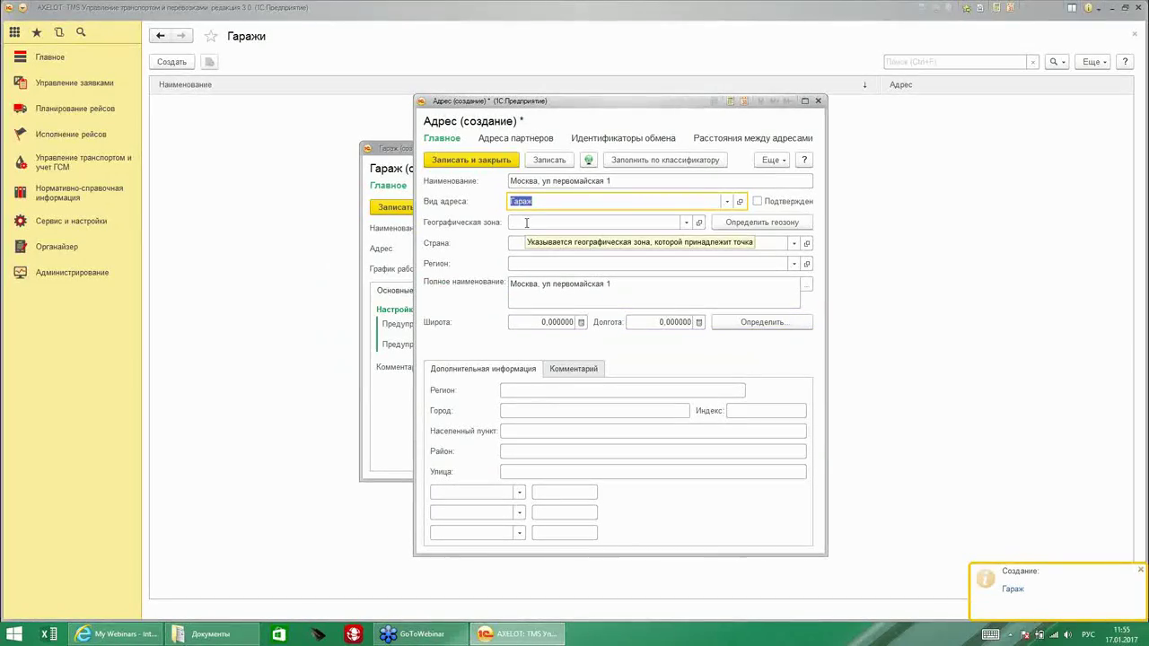
# Determine the address's Москва geo zone and coordinates and save it to the garage.
pyautogui.click(734, 225)
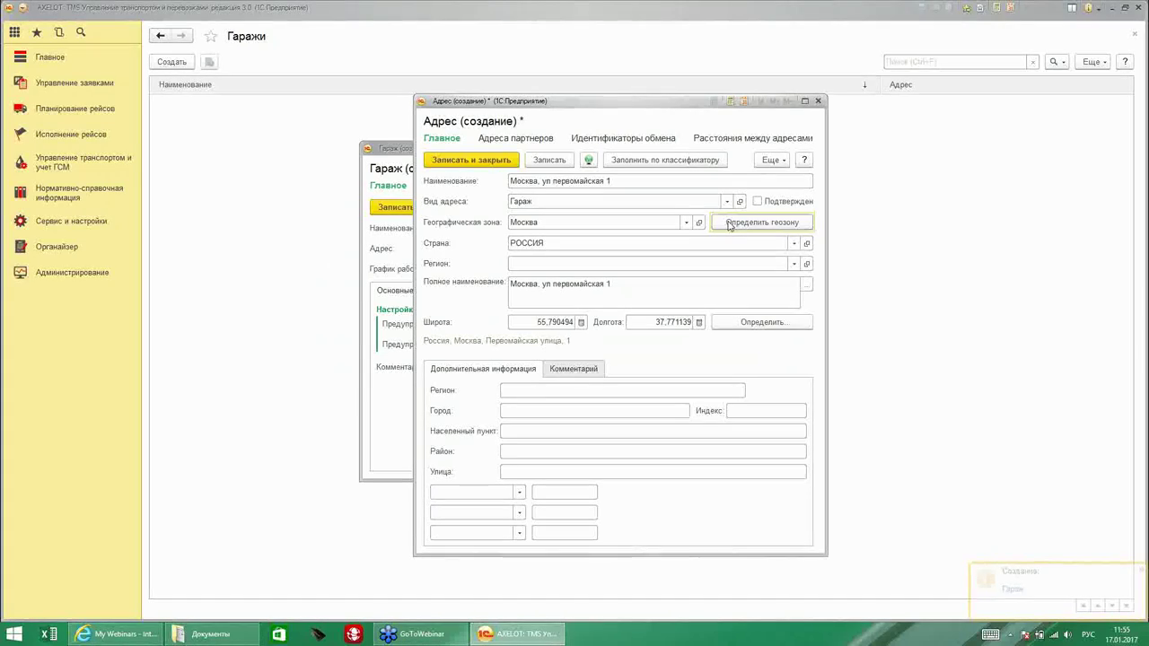
pyautogui.click(465, 161)
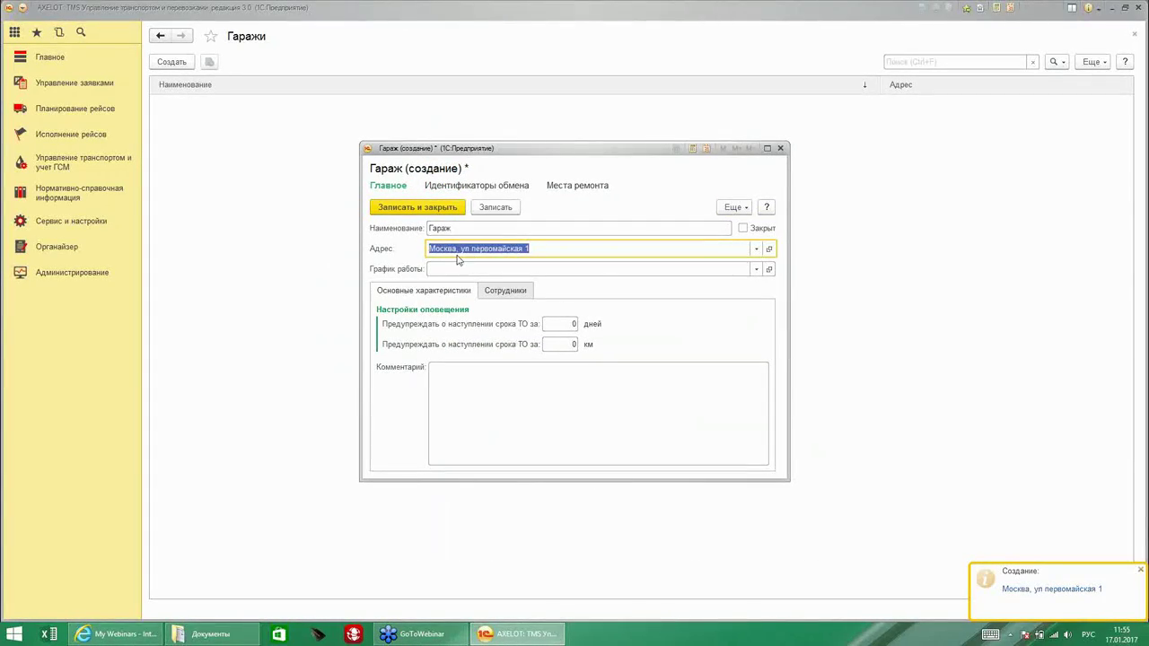
pyautogui.click(538, 250)
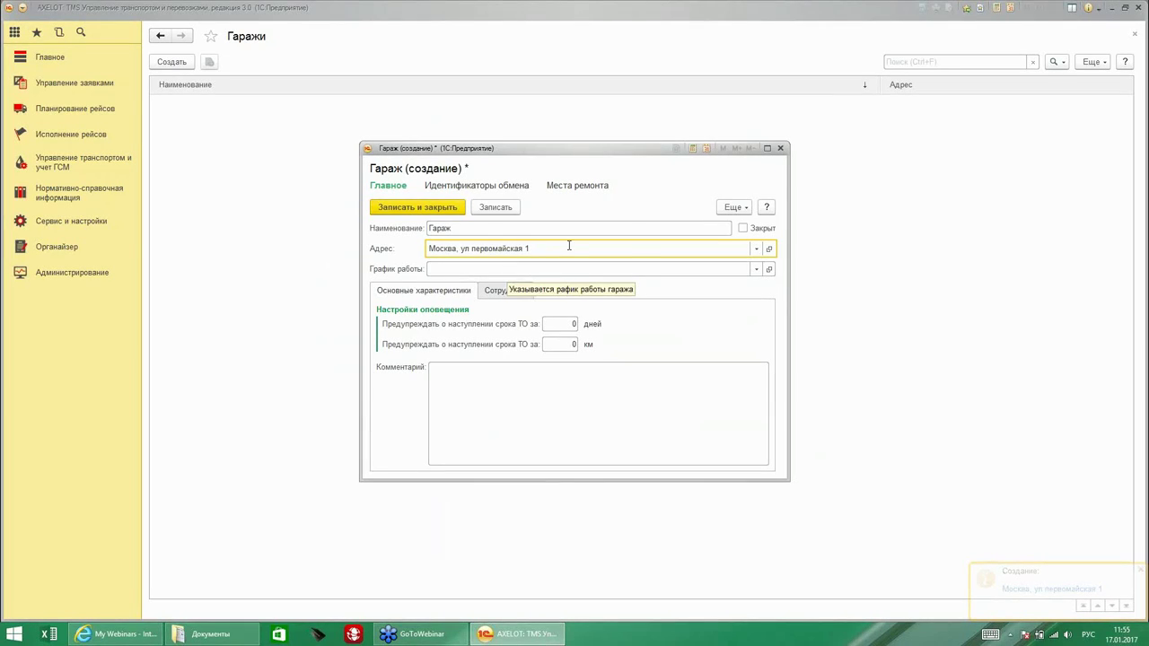
pyautogui.click(757, 269)
# Create a work schedule named Стандартный ending on 01.01.2018.
pyautogui.click(603, 350)
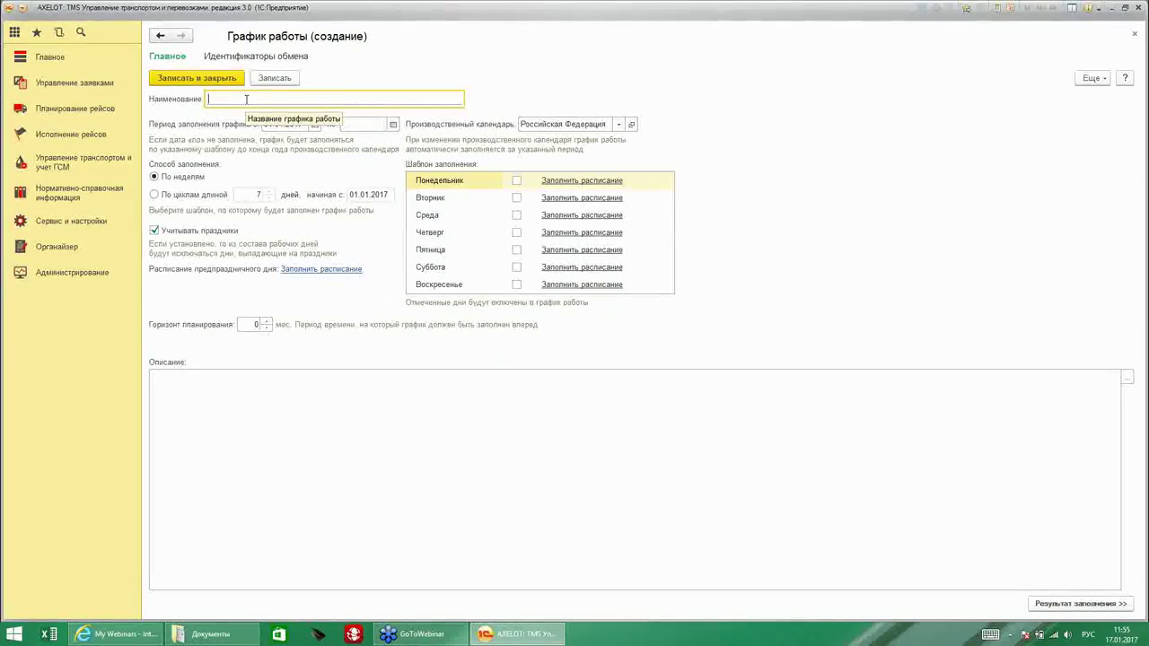
pyautogui.write('Стандартный')
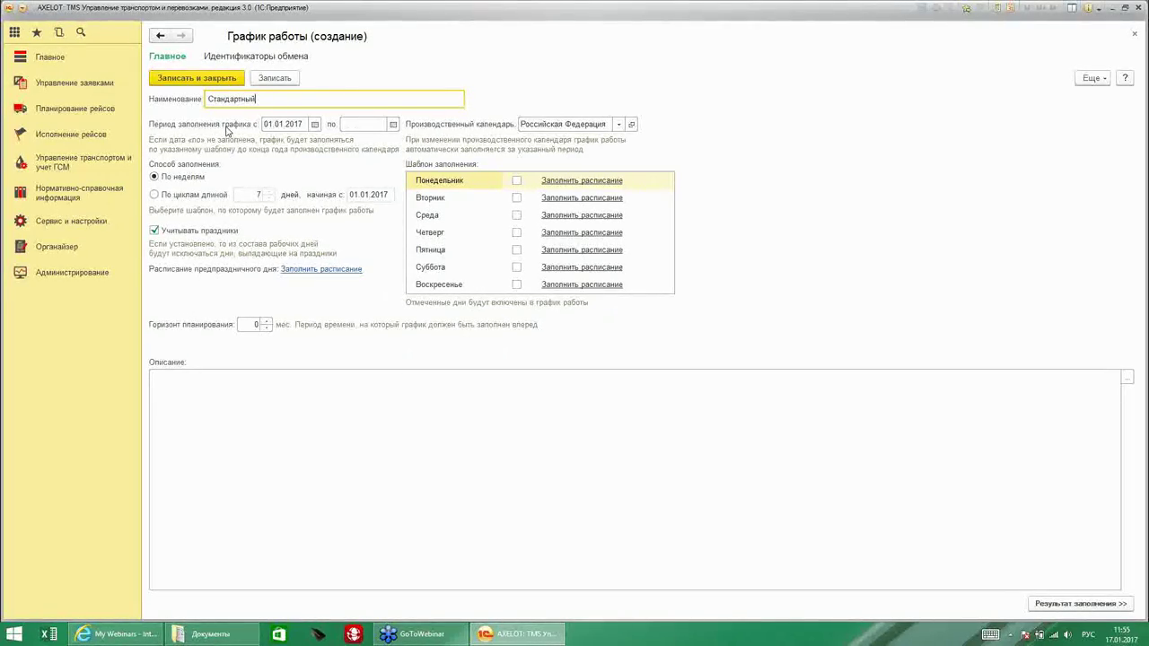
pyautogui.click(393, 125)
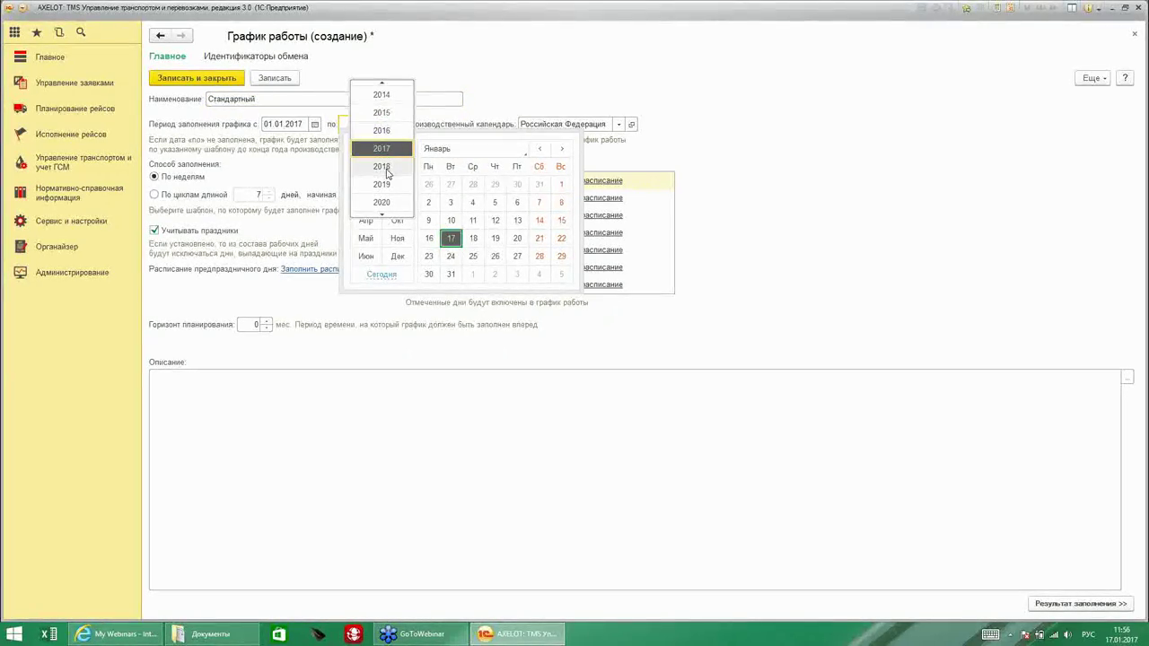
pyautogui.click(381, 167)
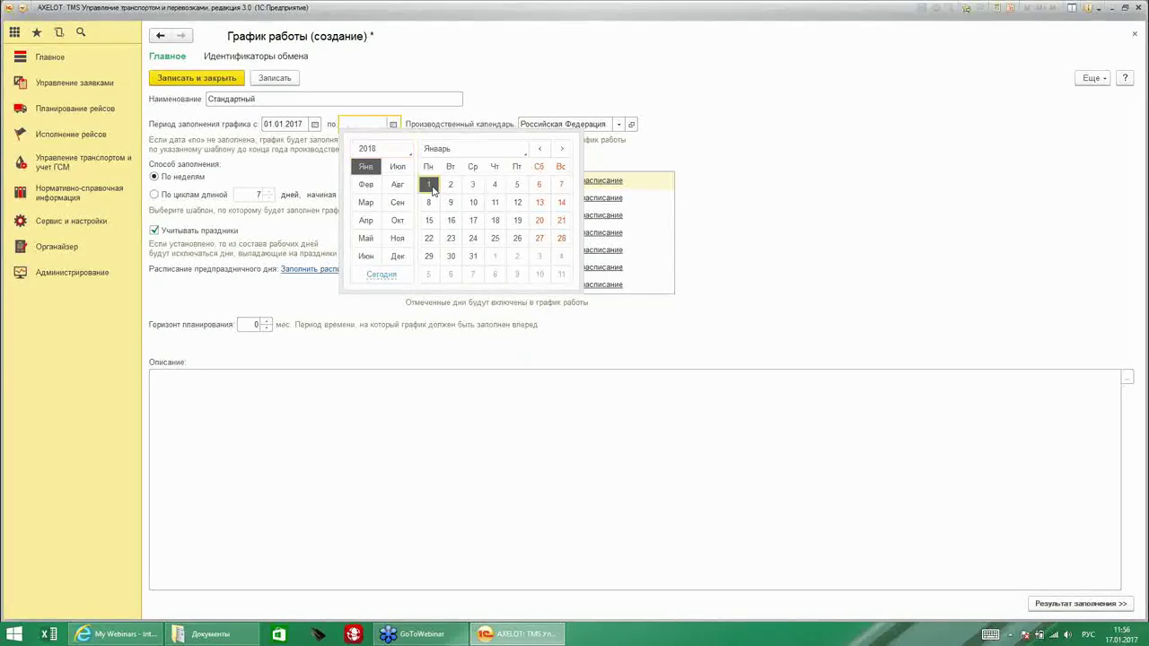
pyautogui.click(429, 185)
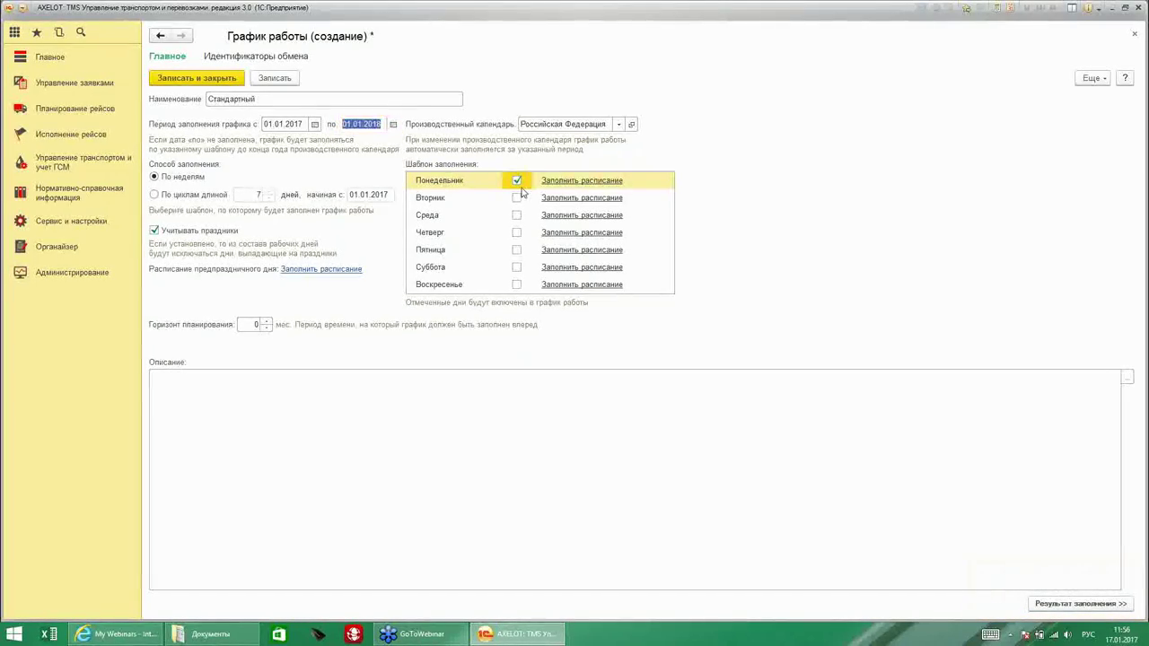
# Mark Tuesday through Saturday as working days in the schedule.
pyautogui.click(516, 197)
pyautogui.click(516, 215)
pyautogui.click(516, 232)
pyautogui.click(516, 249)
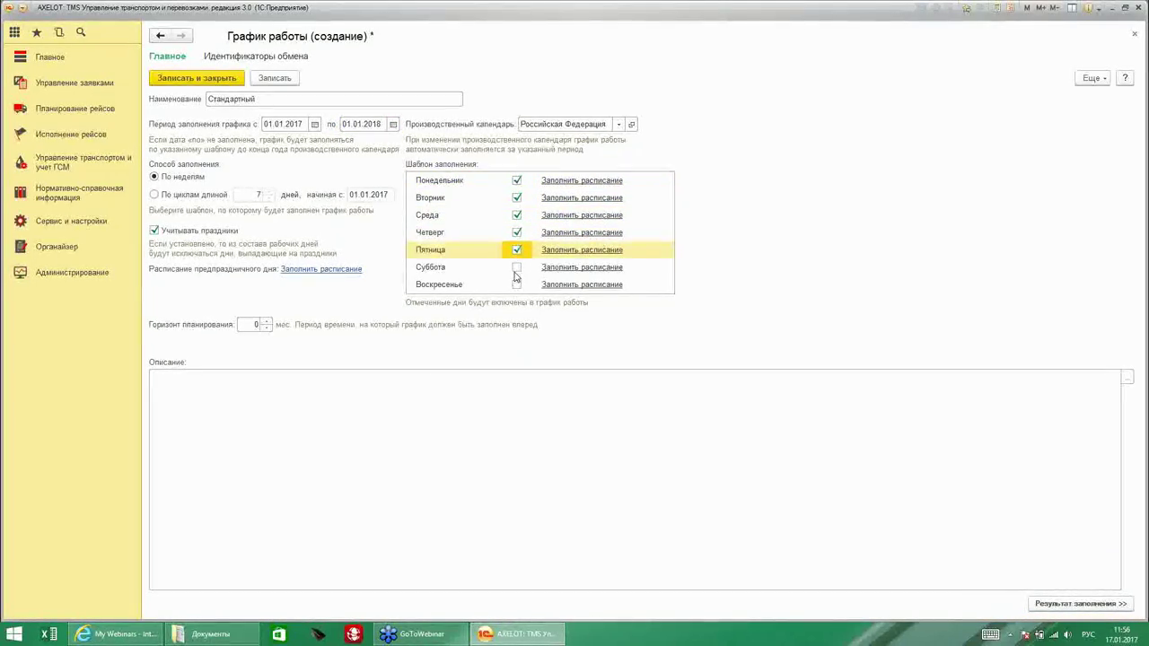
pyautogui.click(516, 268)
pyautogui.click(582, 180)
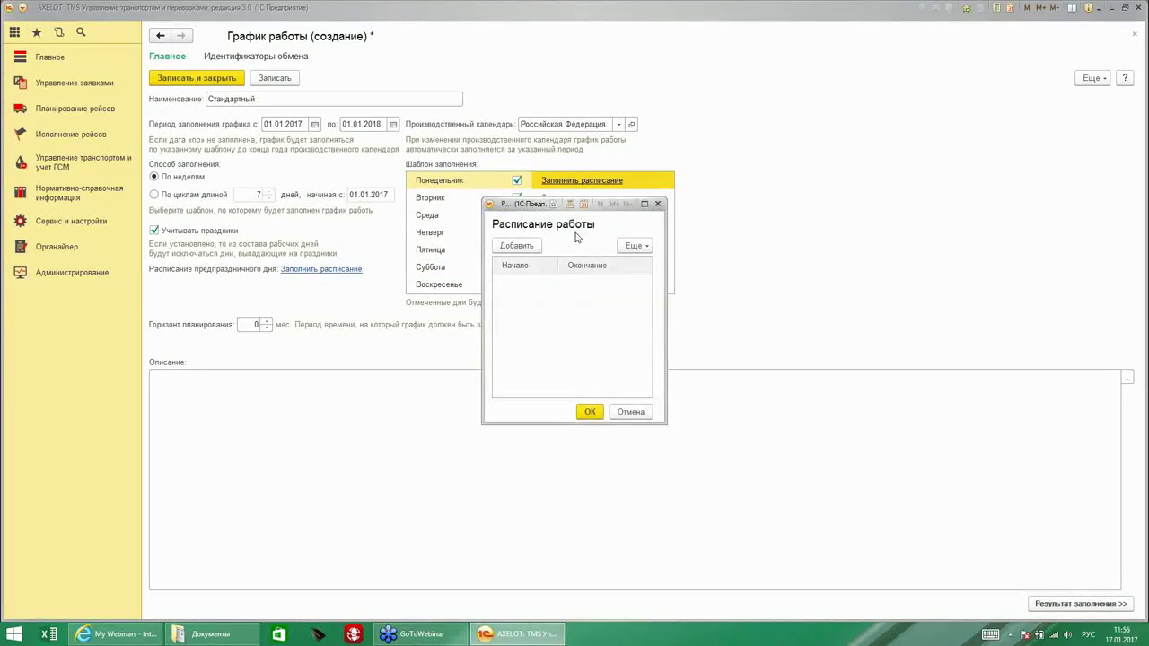
# Give Monday a working interval of 00:00–20:00.
pyautogui.click(518, 245)
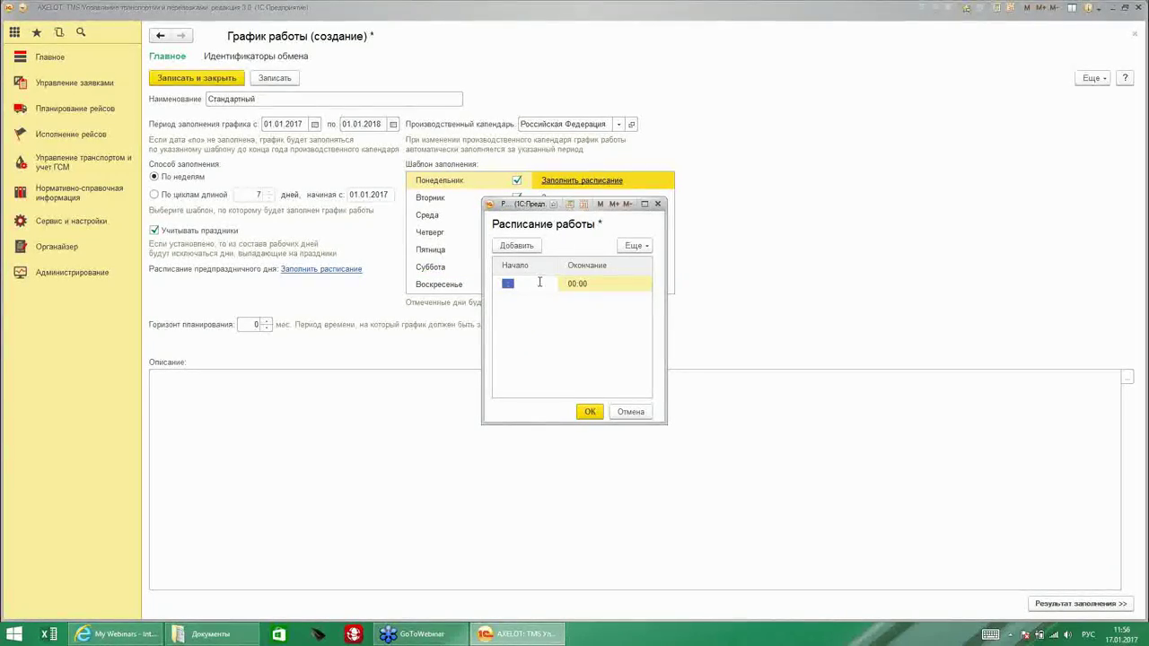
pyautogui.write('00:00')
pyautogui.press('Tab')
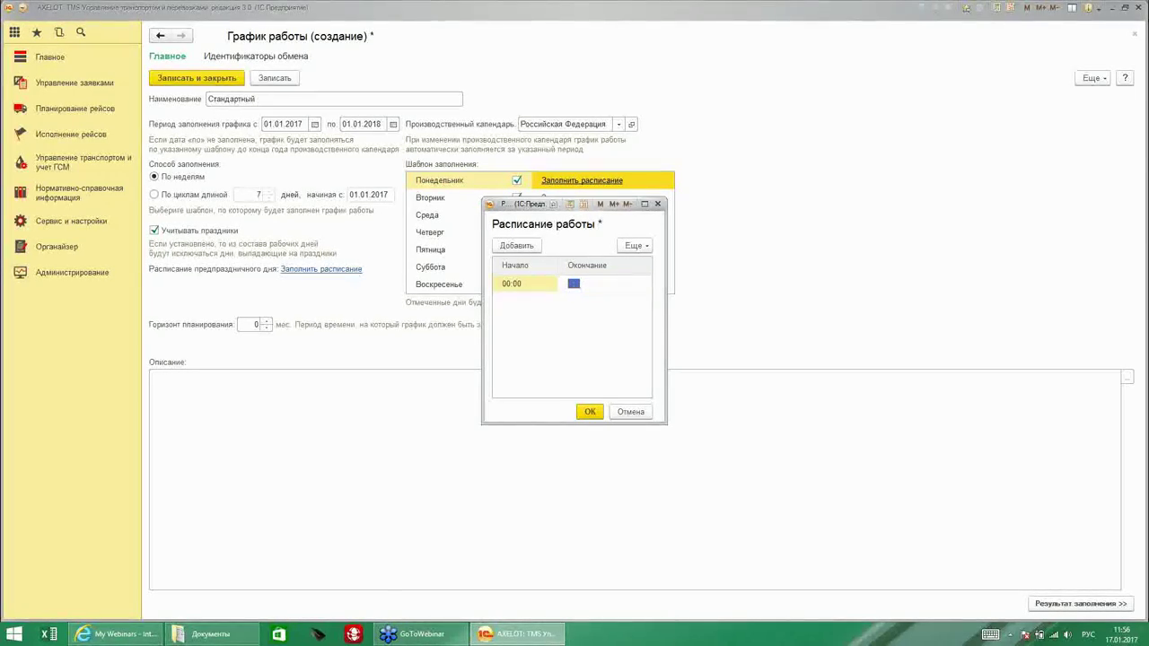
pyautogui.write('20:00')
pyautogui.press('Return')
pyautogui.click(588, 412)
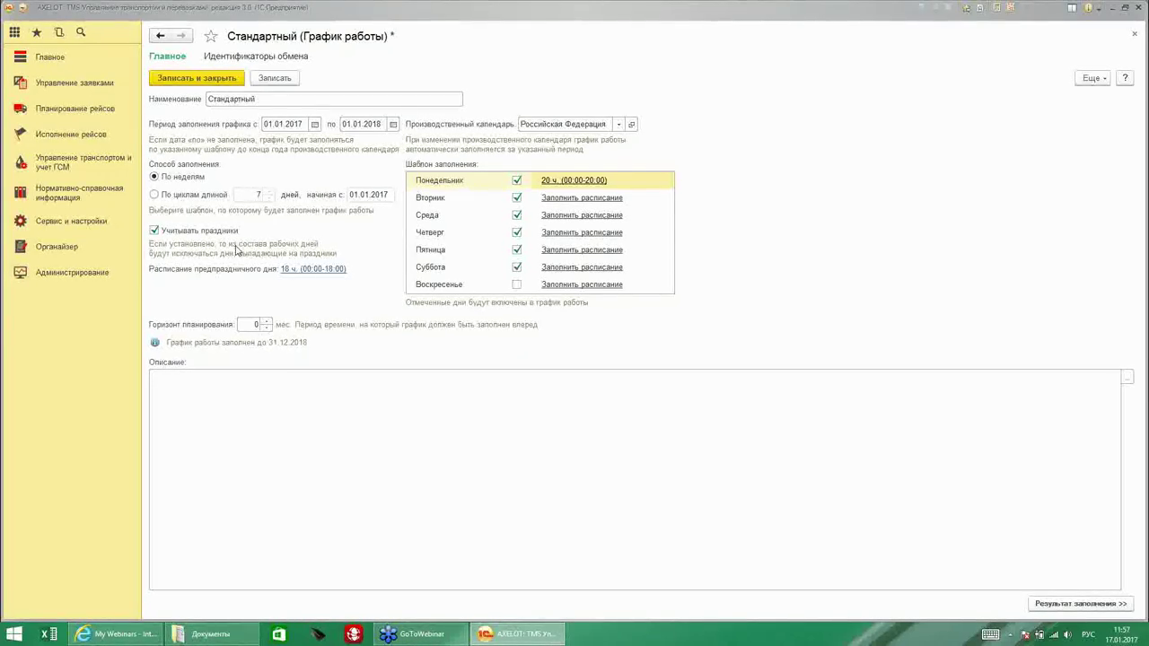
# Keep the pre-holiday working hours at 00:00–18:00 and fill the schedule.
pyautogui.click(299, 272)
pyautogui.moveTo(522, 209); pyautogui.dragTo(248, 213)
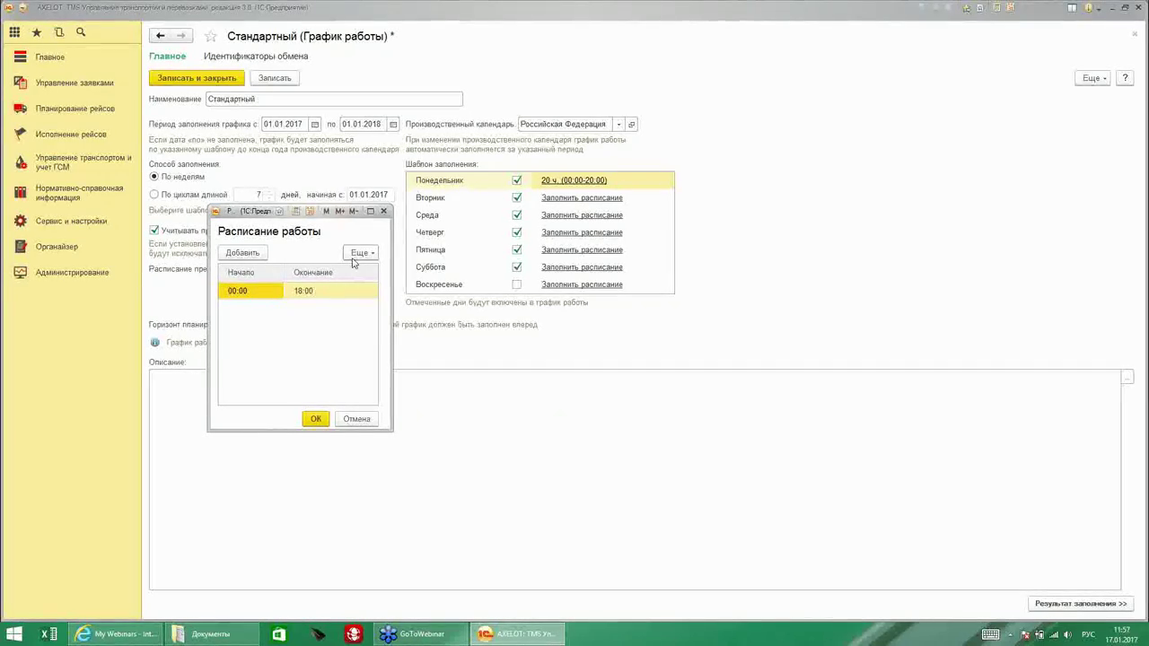
pyautogui.click(314, 419)
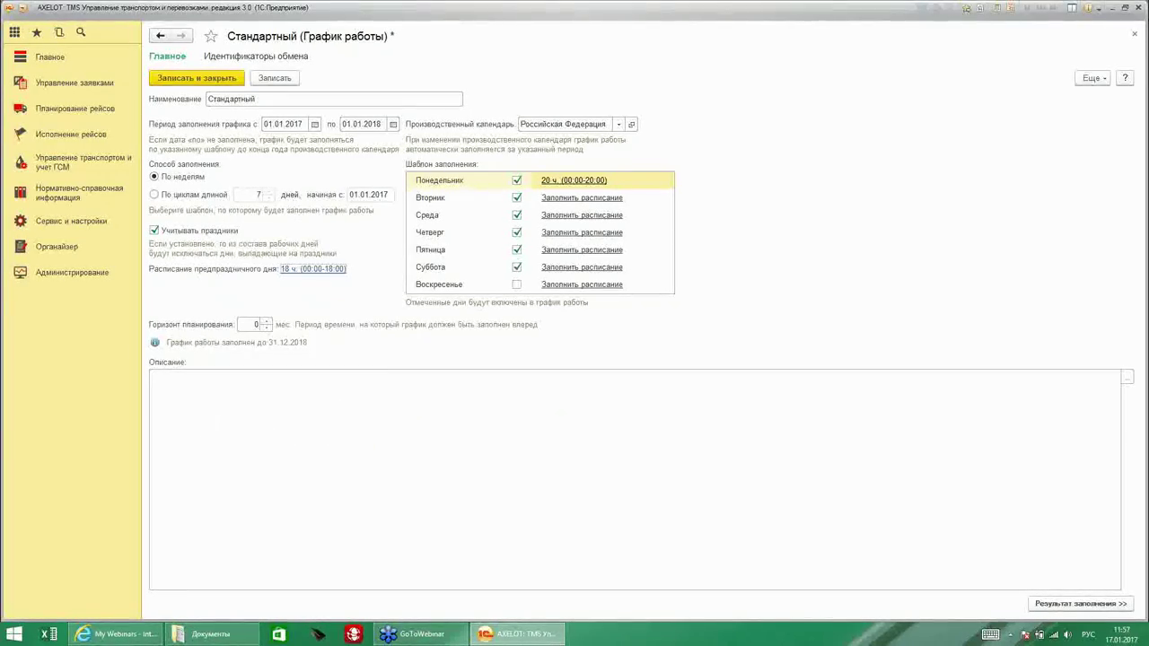
pyautogui.click(1059, 604)
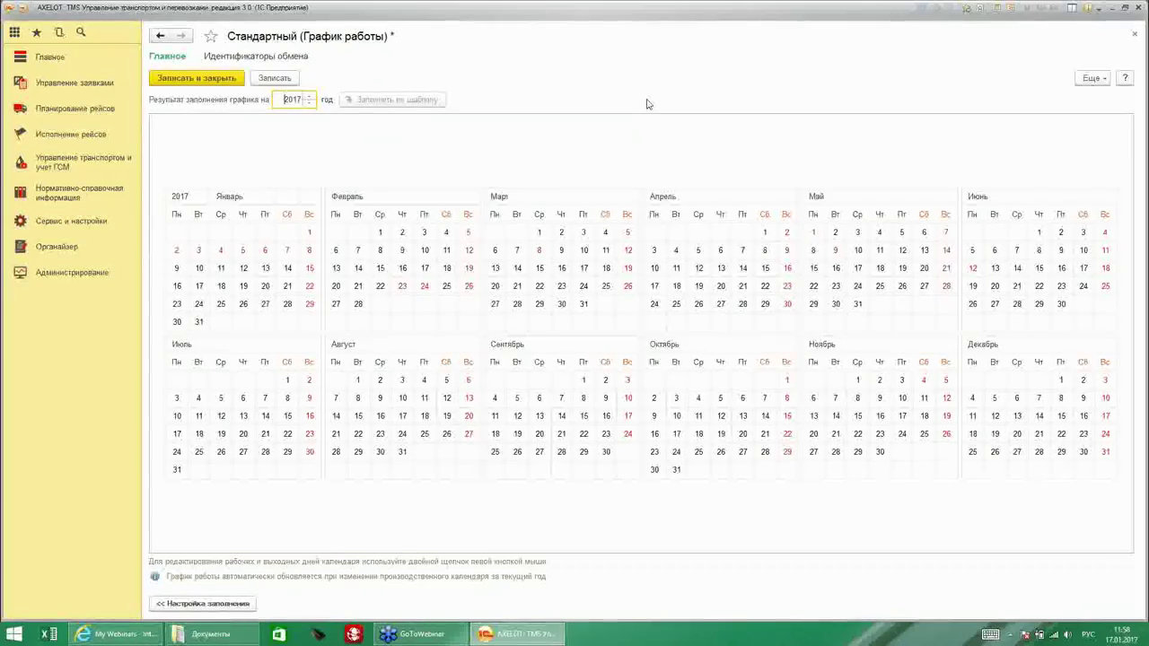
# Save and close the Стандартный schedule after reviewing its 2017 calendar.
pyautogui.click(195, 79)
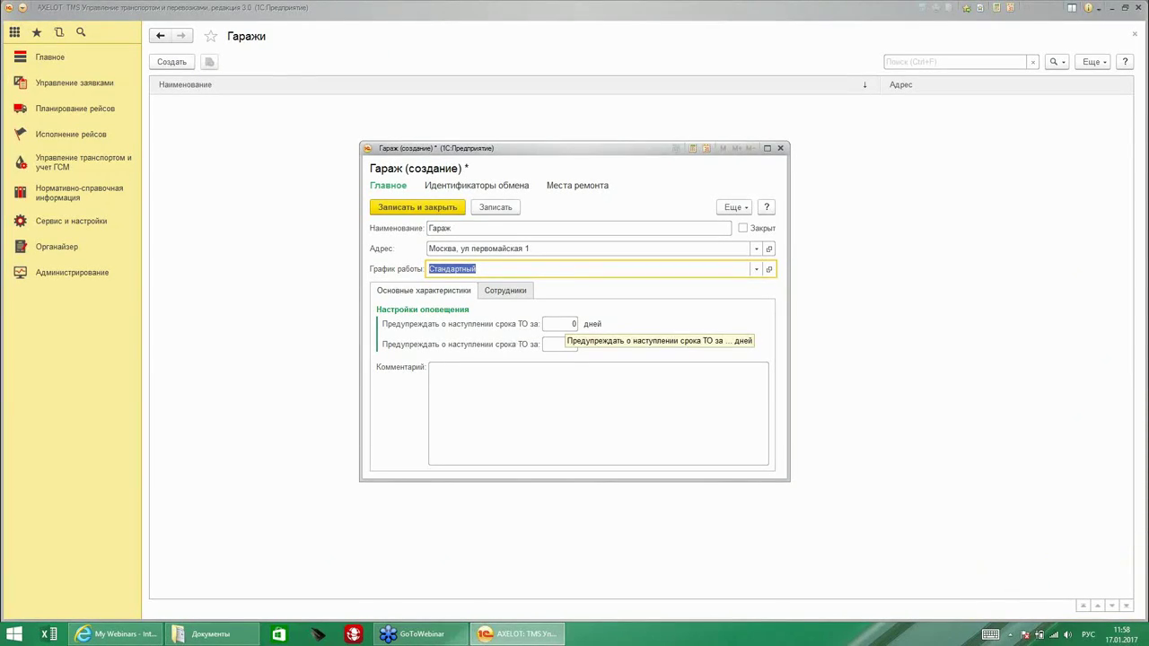
# Review the maintenance warning fields and employees list, then save and close Гараж.
pyautogui.click(566, 325)
pyautogui.click(561, 347)
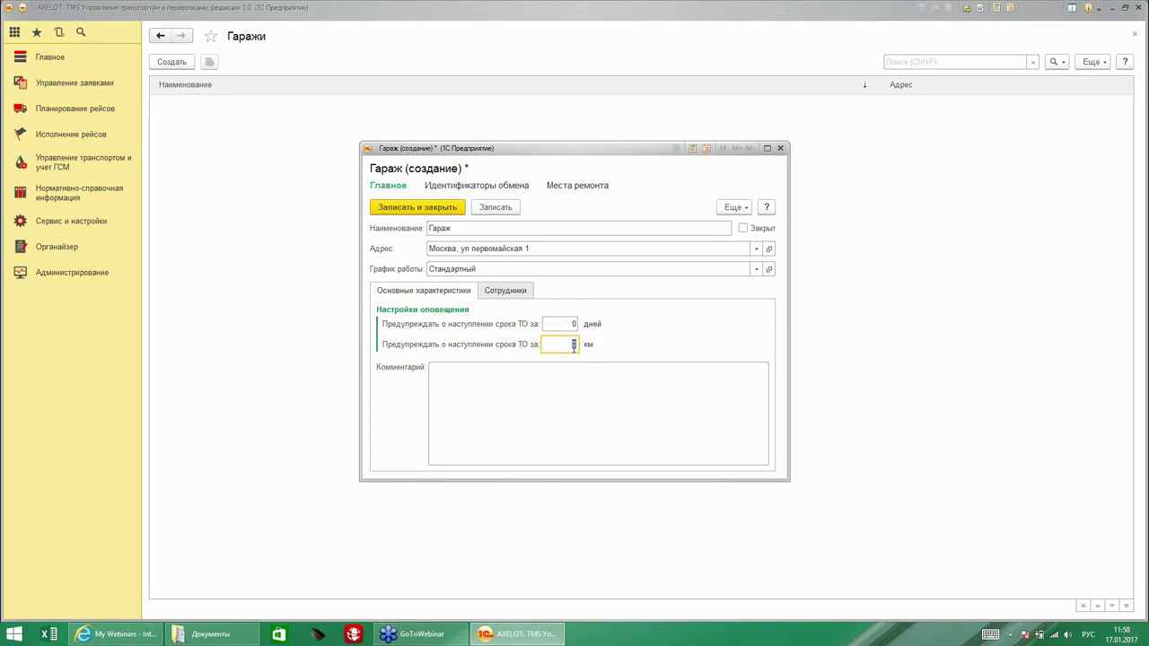
pyautogui.click(526, 294)
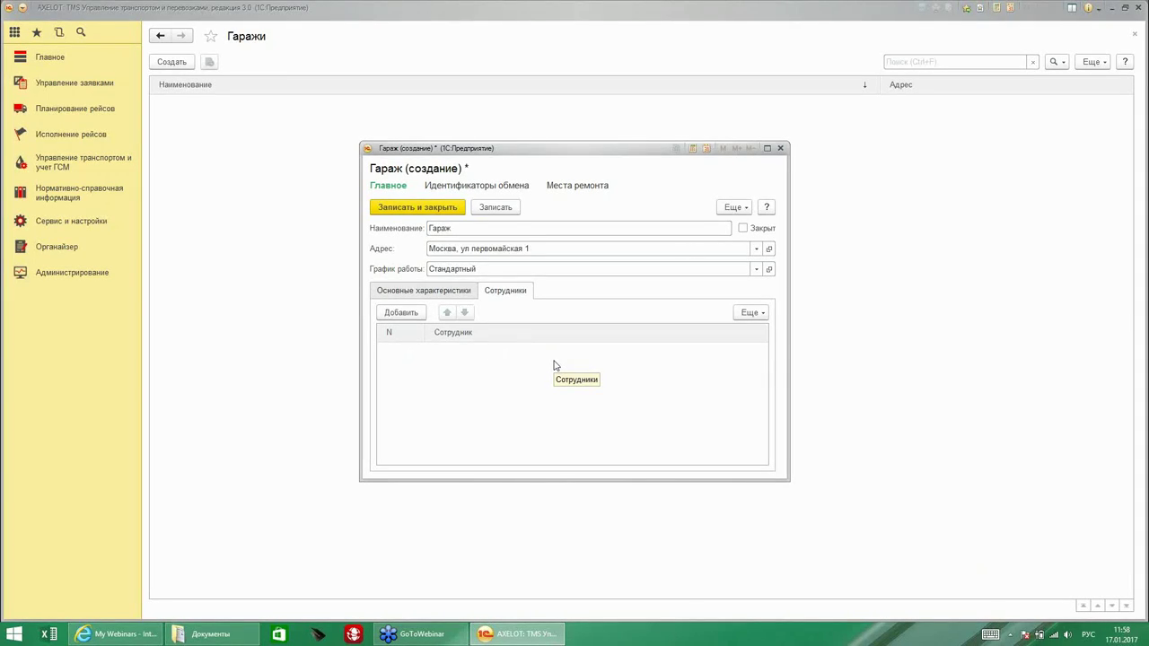
pyautogui.click(434, 212)
pyautogui.press('Escape')
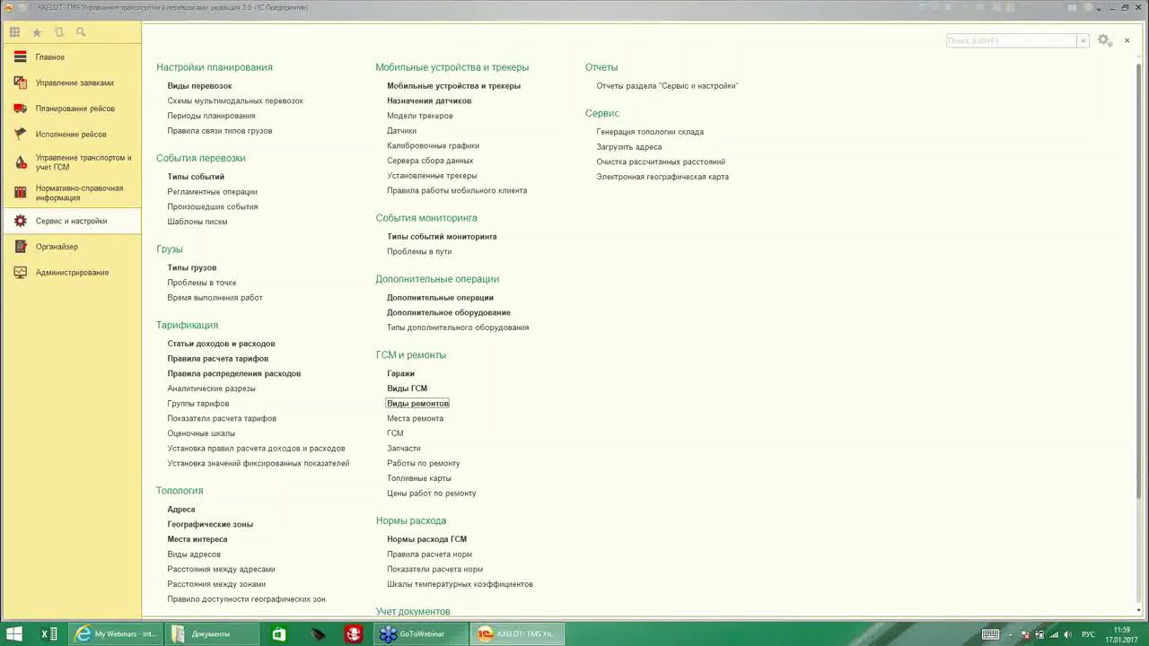
# Create repair type ТО of type Плановое ТО and list all expense items.
pyautogui.click(418, 404)
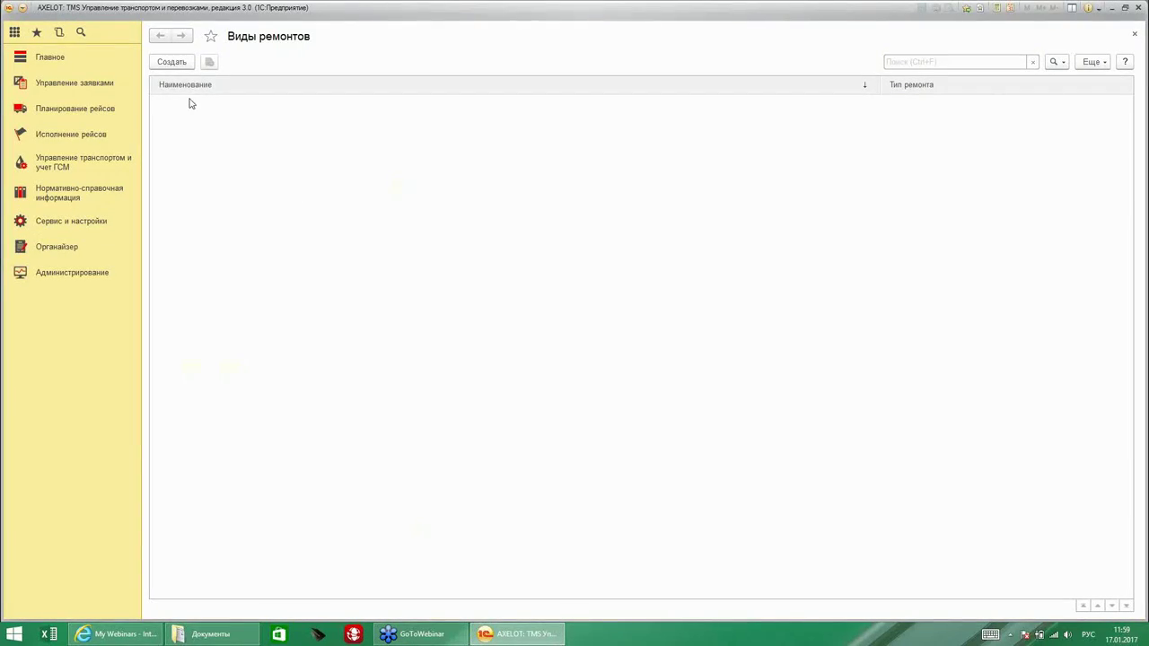
pyautogui.click(177, 59)
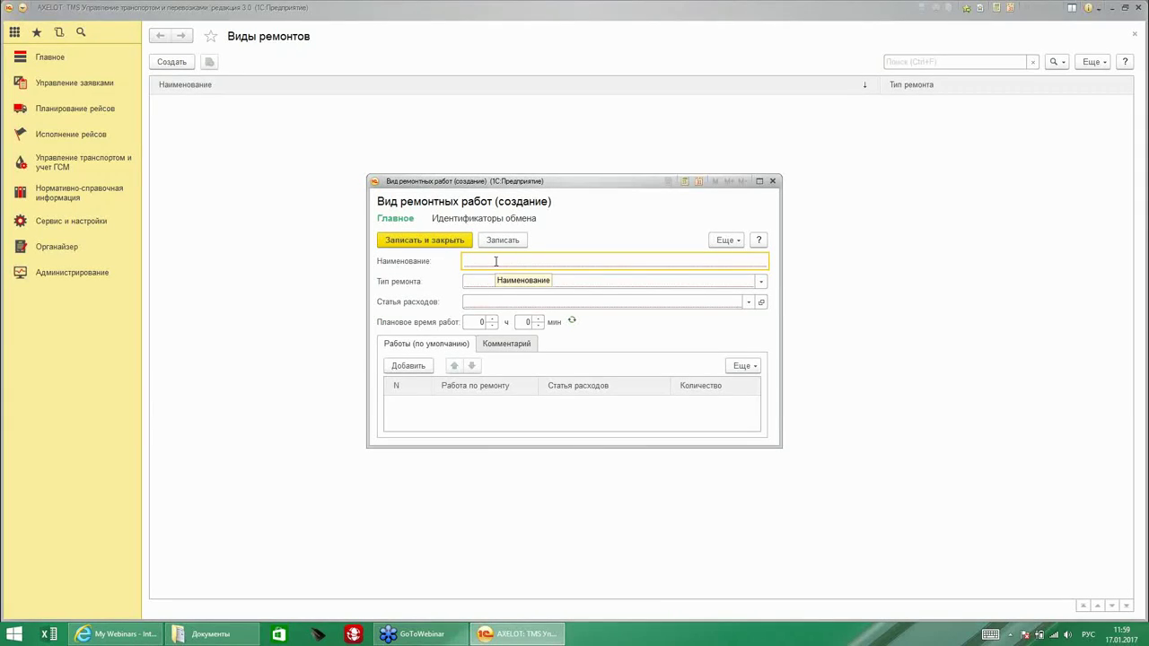
pyautogui.moveTo(589, 447); pyautogui.dragTo(580, 539)
pyautogui.write('ТО')
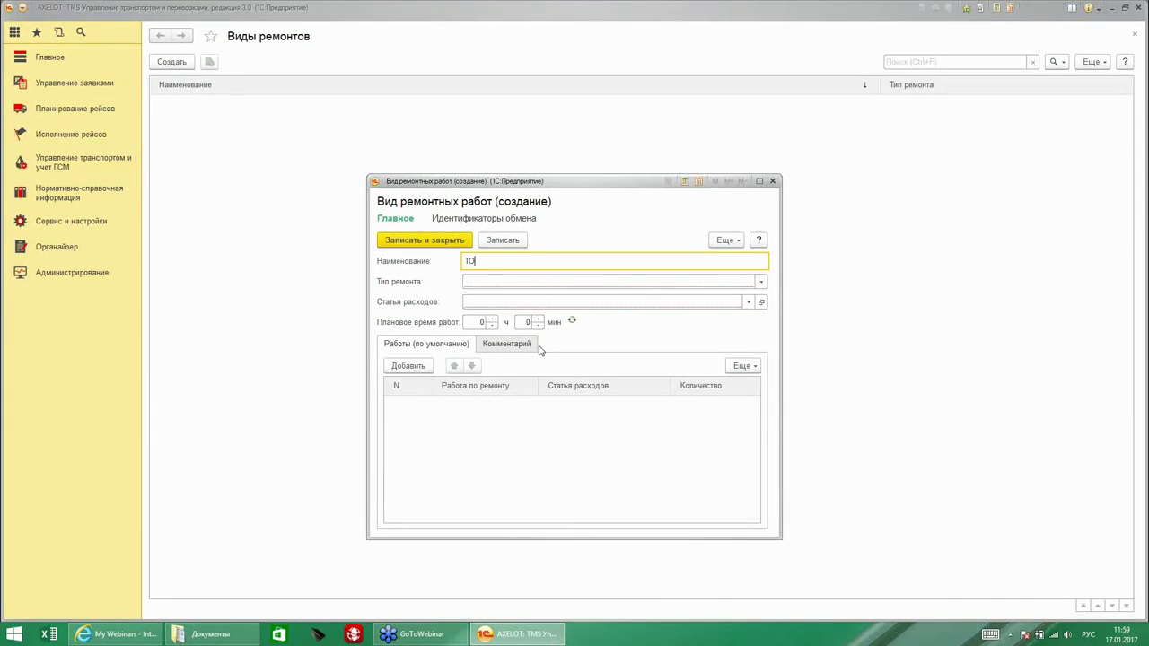
pyautogui.click(515, 282)
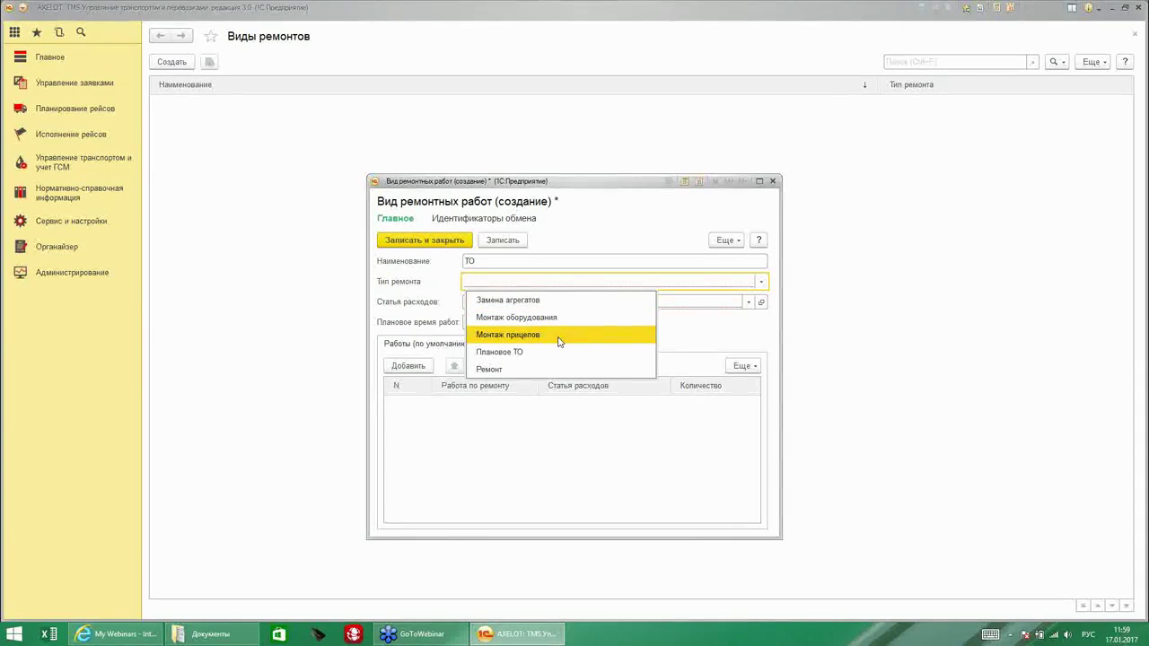
pyautogui.click(505, 352)
pyautogui.click(506, 306)
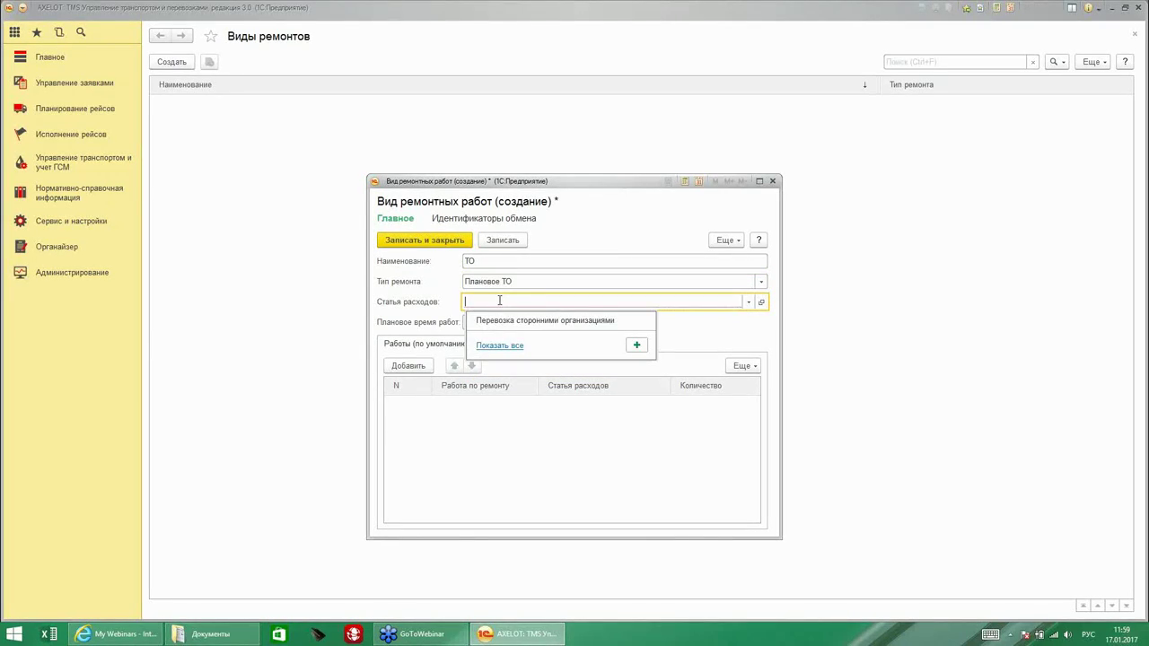
pyautogui.click(489, 346)
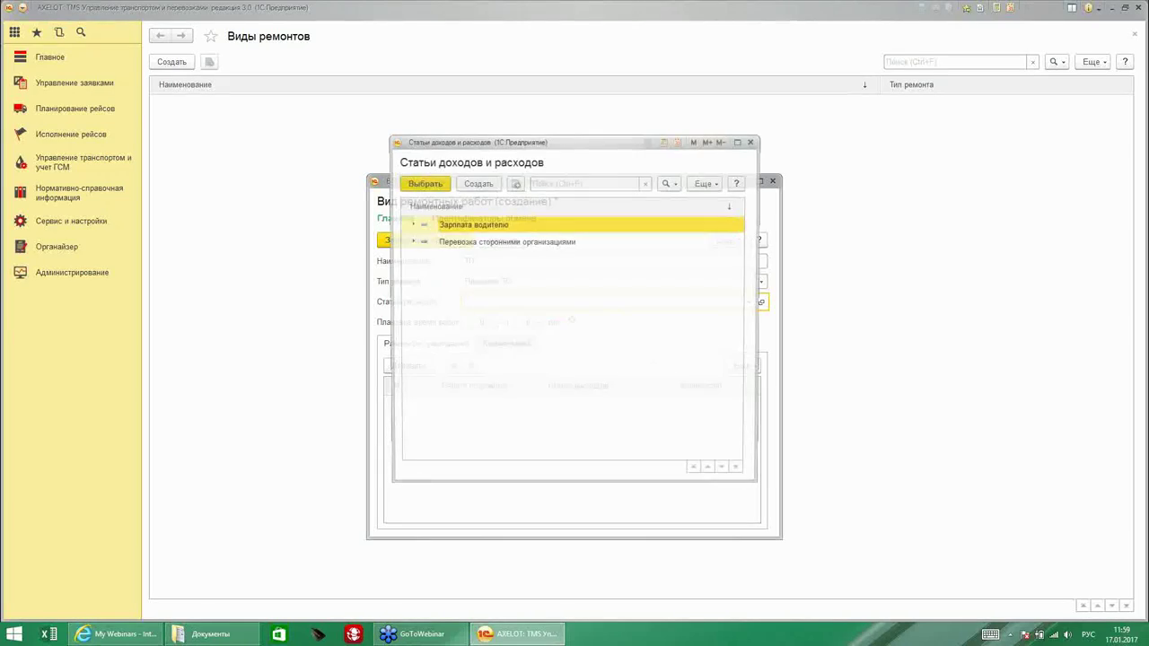
# Create expense item Ремонт distributed proportionally to distance.
pyautogui.click(474, 185)
pyautogui.click(507, 281)
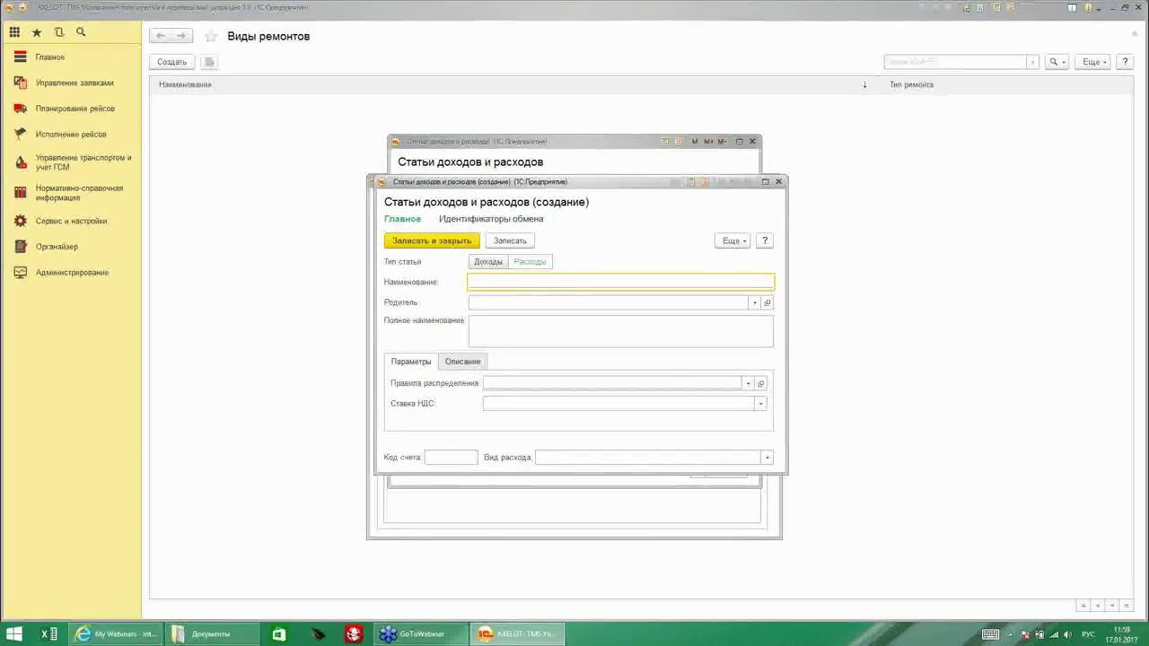
pyautogui.write('Ремонт')
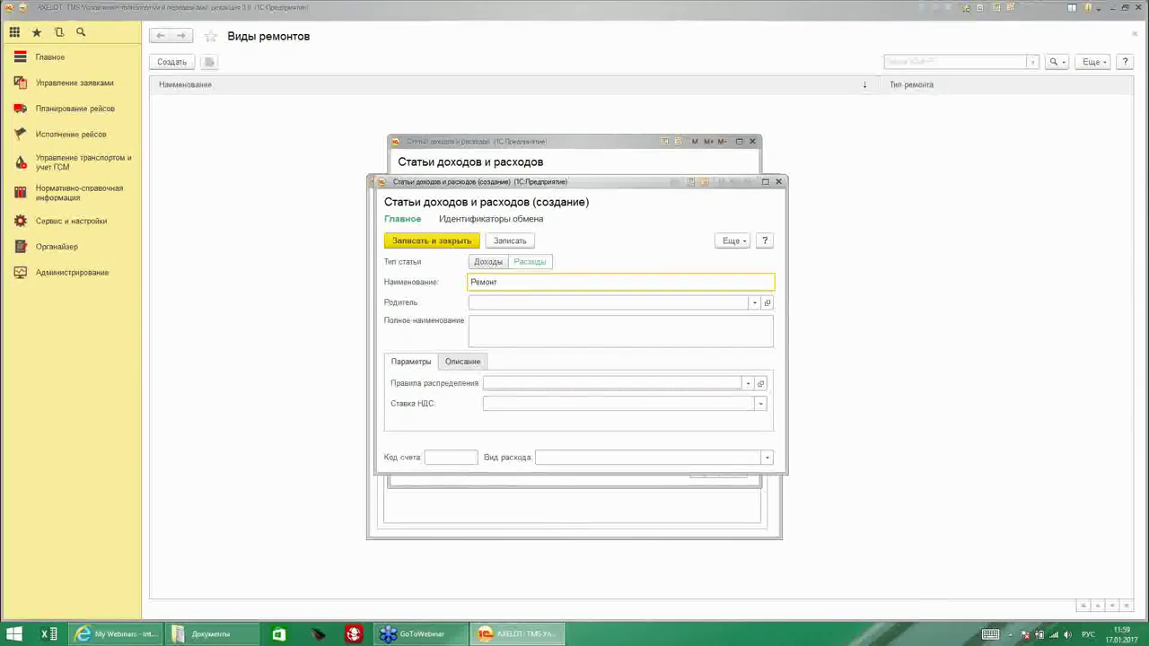
pyautogui.click(537, 383)
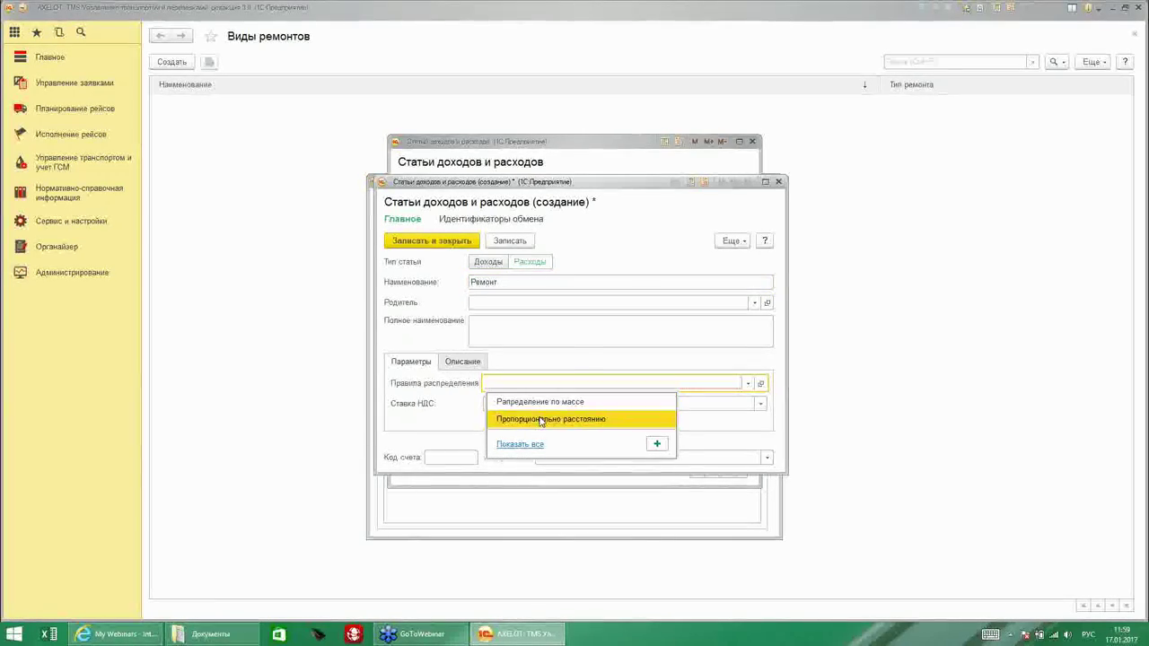
pyautogui.click(544, 415)
pyautogui.click(429, 241)
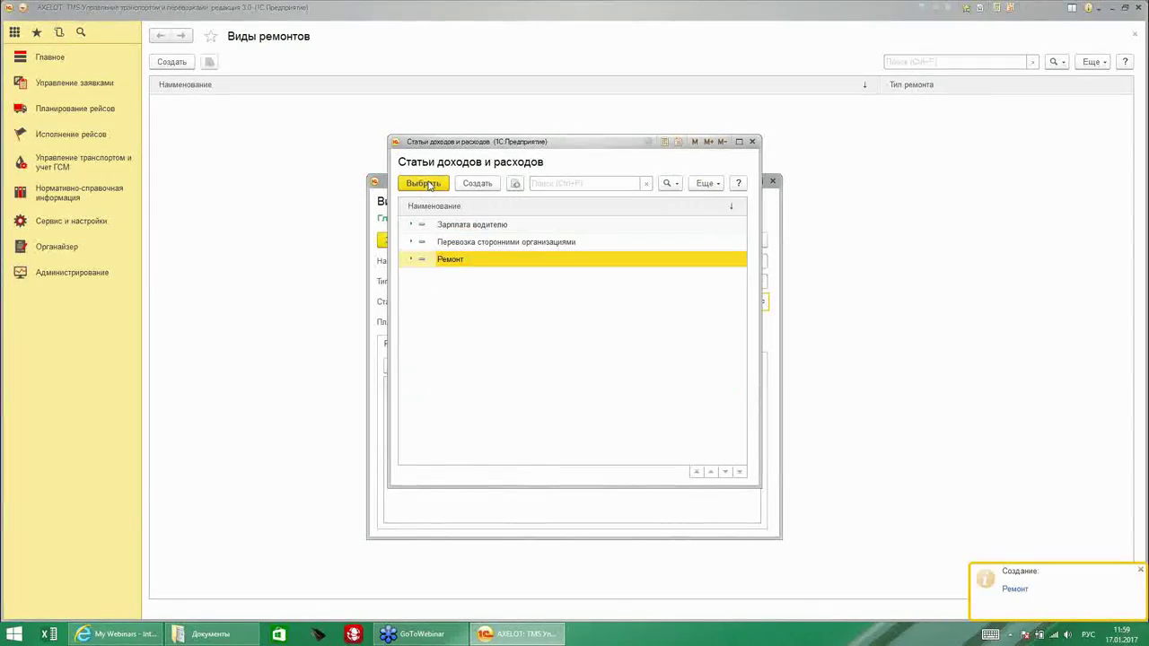
# Use Ремонт as the expense item and set planned work time to 20 hours.
pyautogui.click(426, 183)
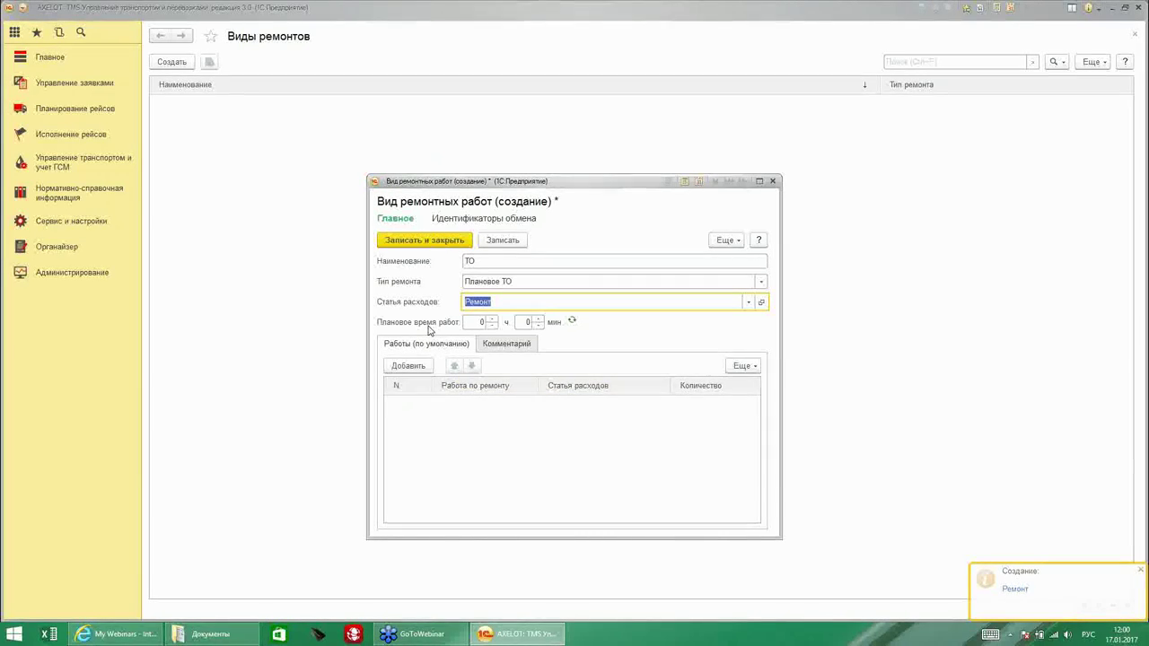
pyautogui.click(482, 322)
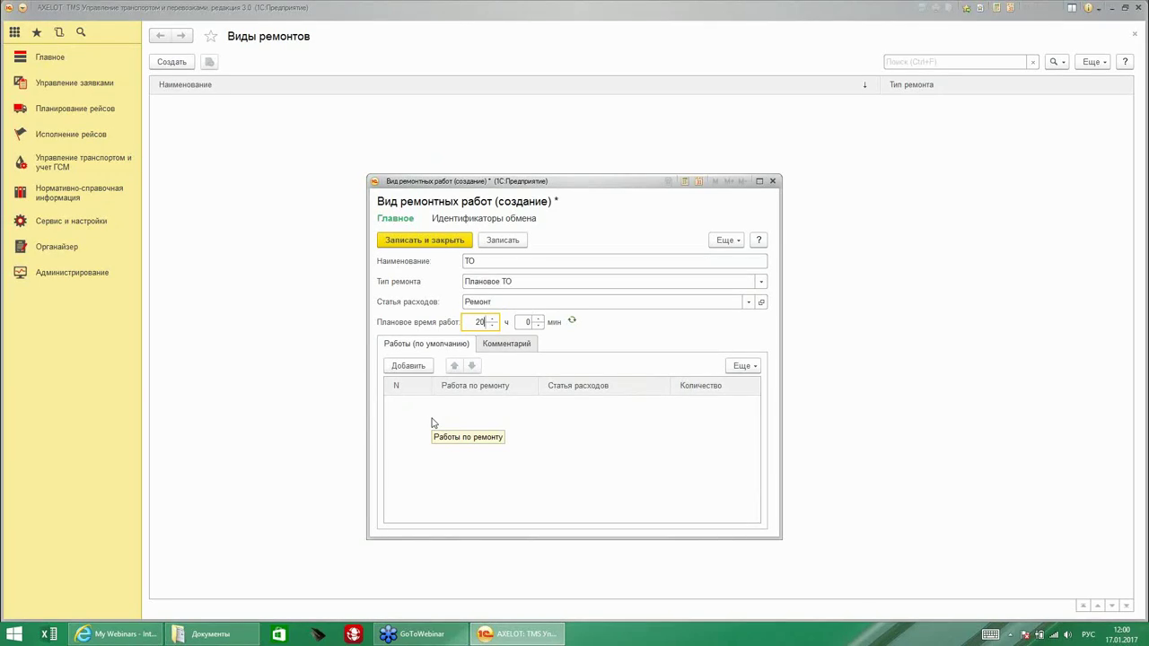
pyautogui.click(408, 366)
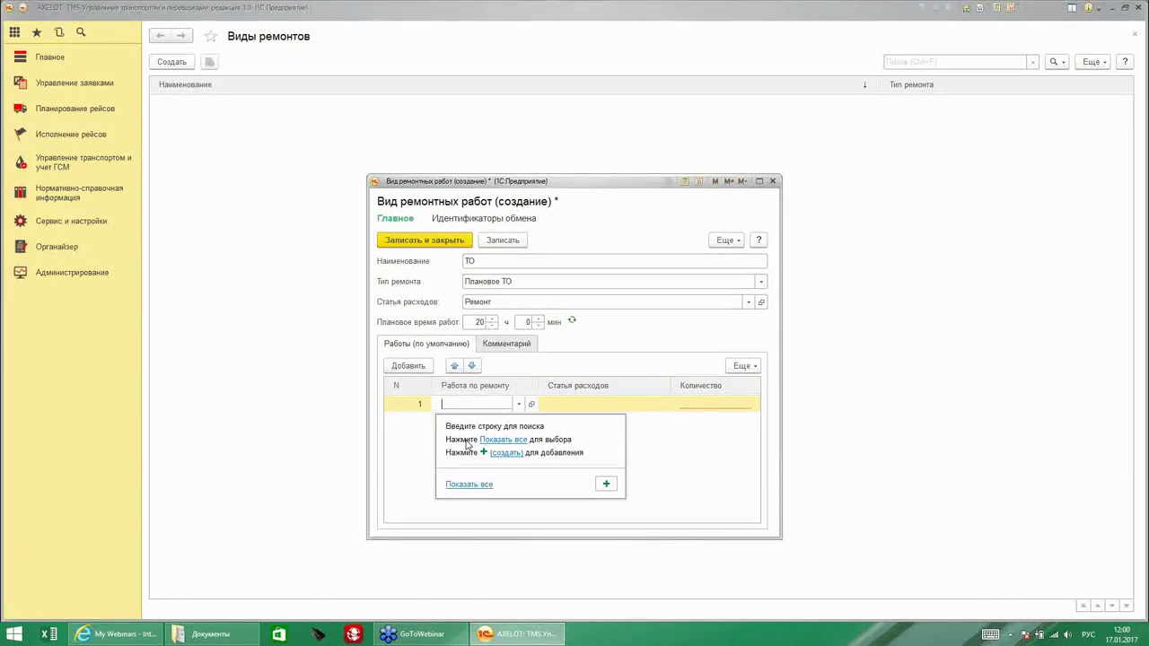
# Create repair work Проверка тормозных дисков with a planned time of 30 minutes.
pyautogui.click(606, 484)
pyautogui.moveTo(580, 263); pyautogui.dragTo(732, 285)
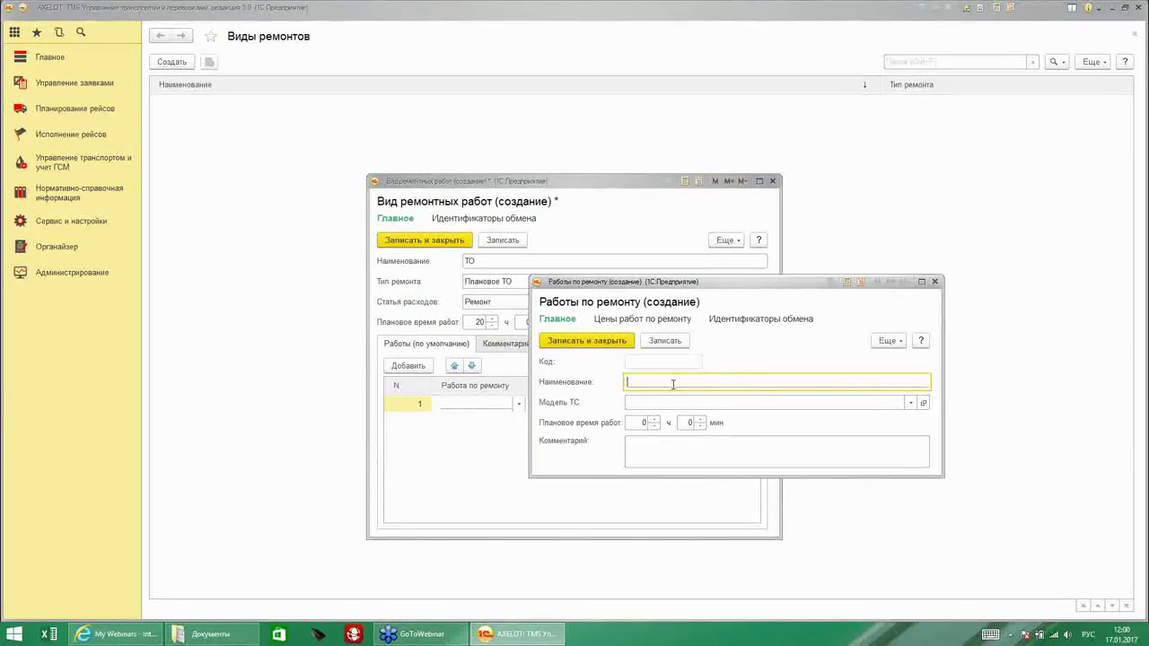
pyautogui.write('Проверка тормозных дисков')
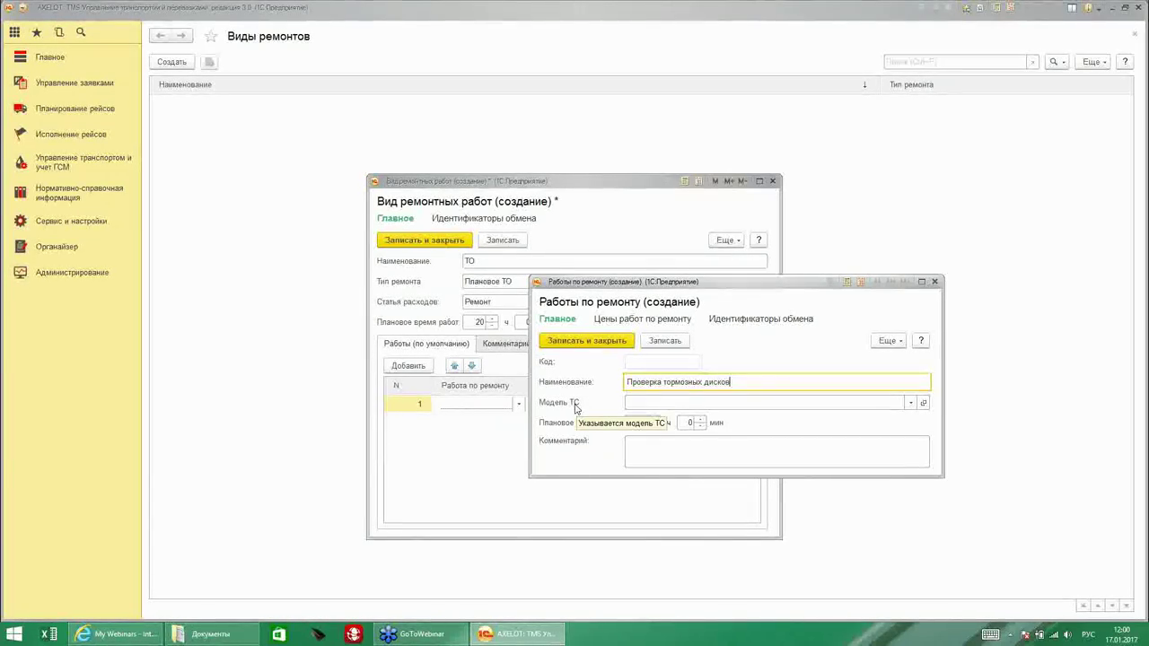
pyautogui.moveTo(692, 282); pyautogui.dragTo(633, 225)
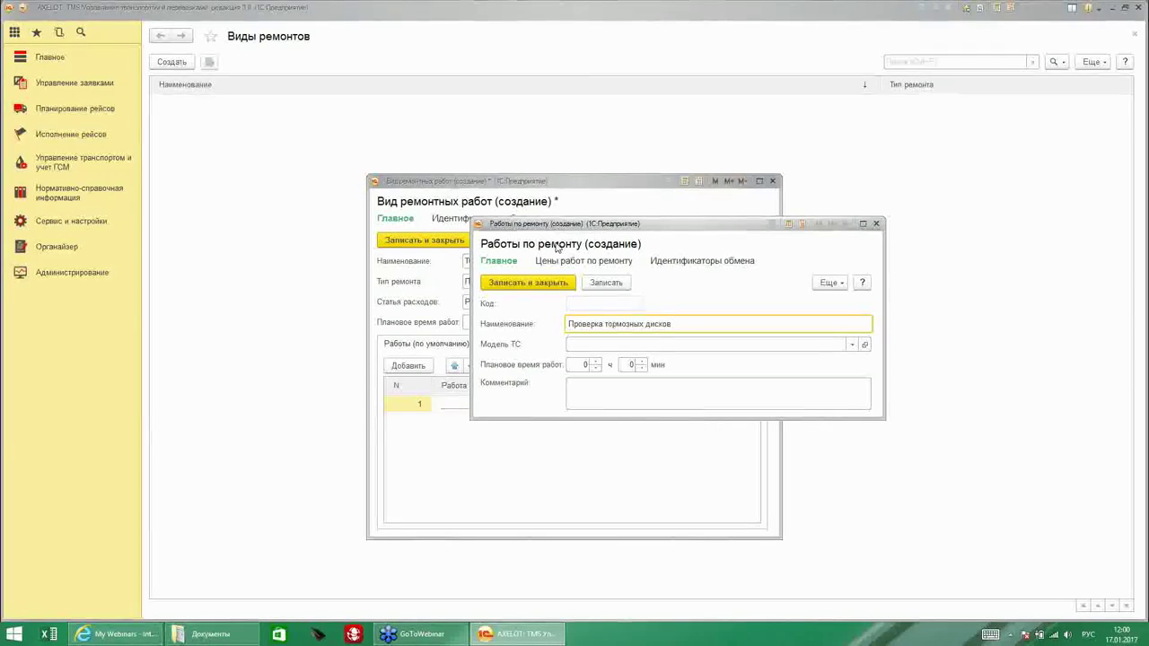
pyautogui.click(575, 366)
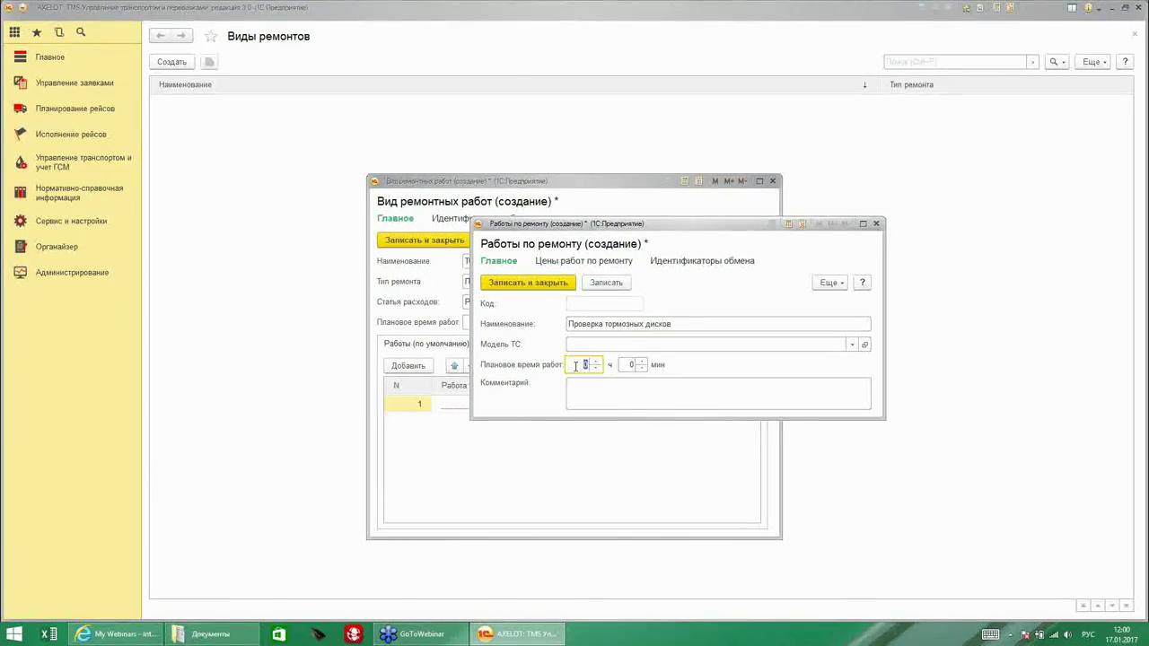
pyautogui.click(631, 364)
pyautogui.write('30')
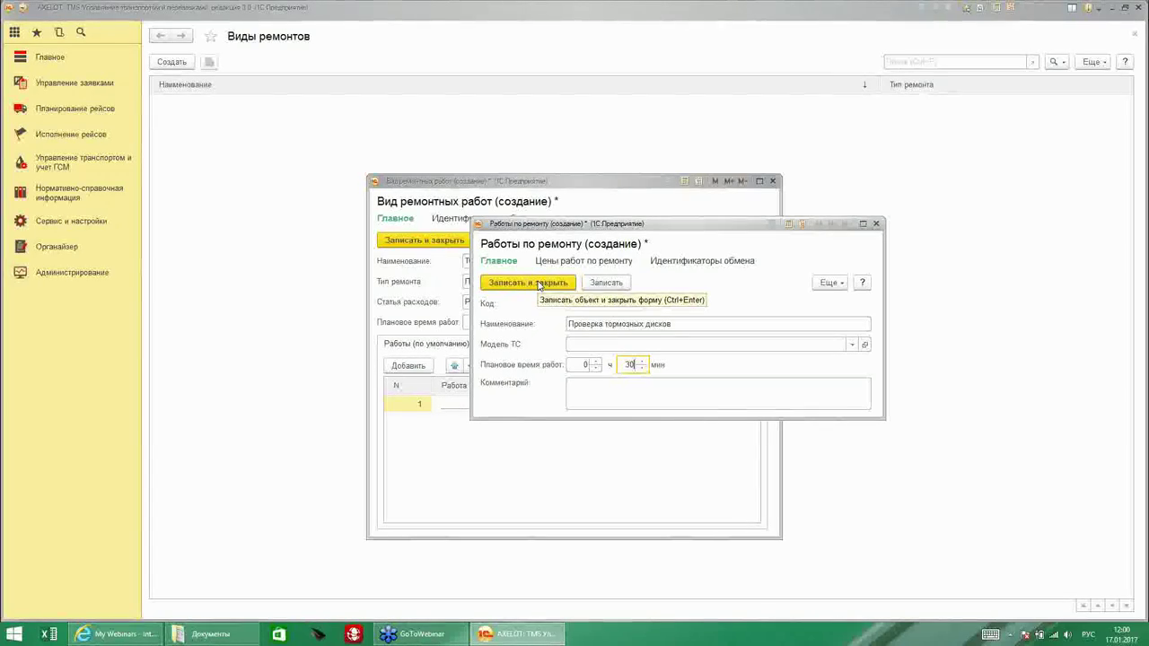
pyautogui.click(615, 284)
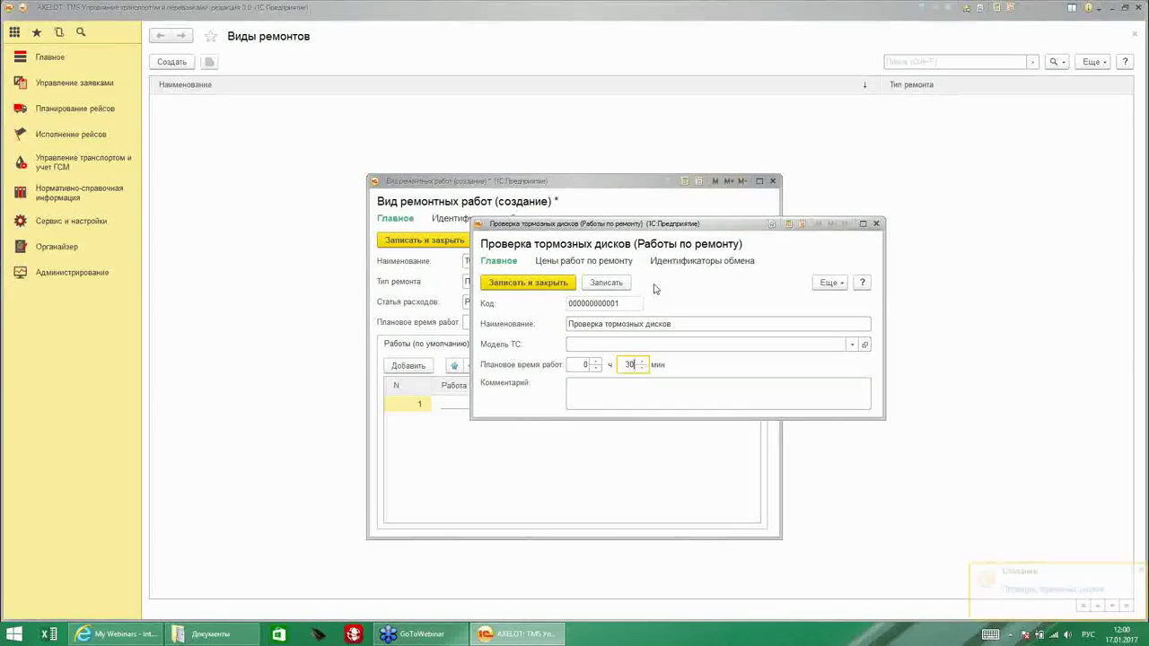
# Add a 600 price to the brake disc check and place it in row 1.
pyautogui.click(566, 262)
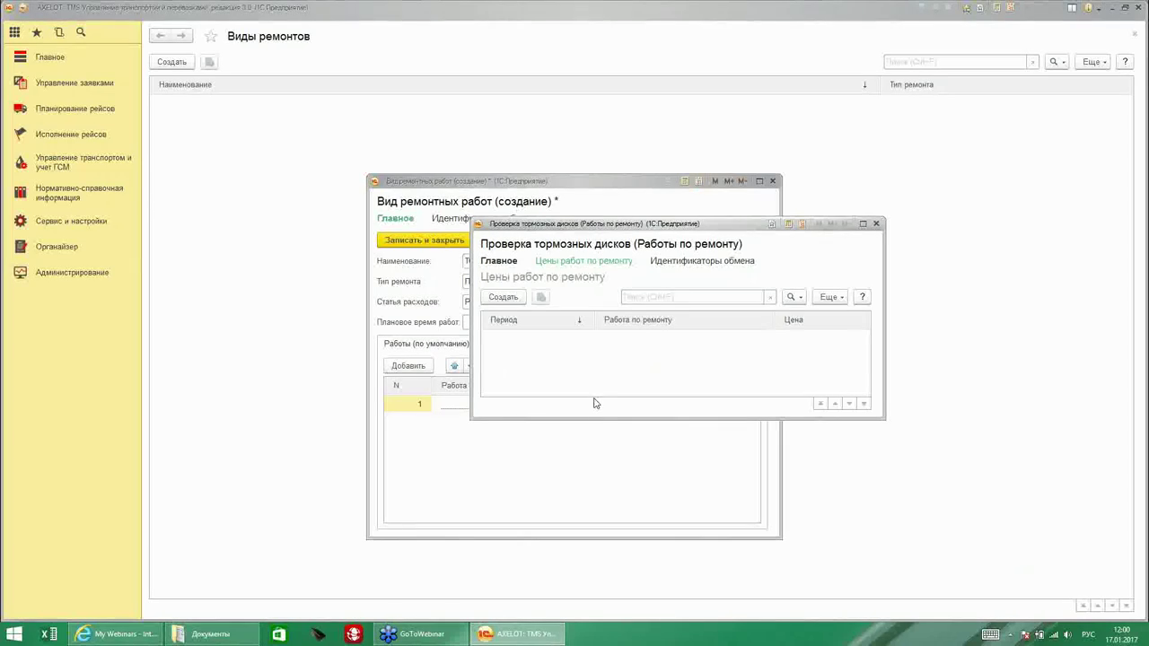
pyautogui.moveTo(599, 419); pyautogui.dragTo(600, 508)
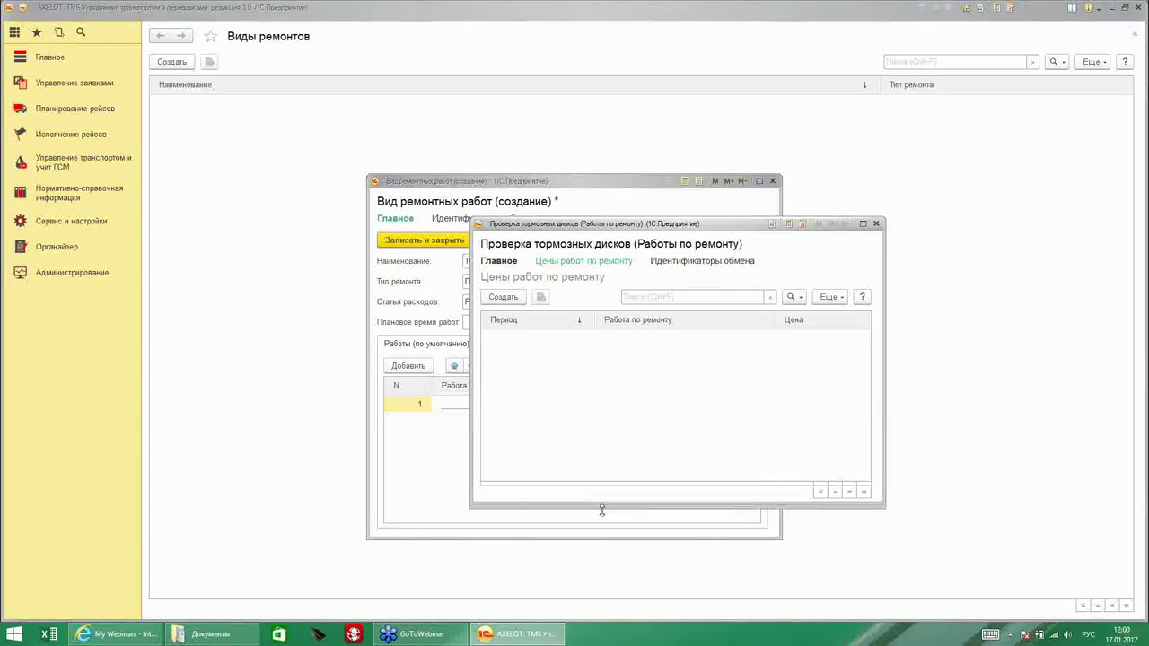
pyautogui.click(501, 297)
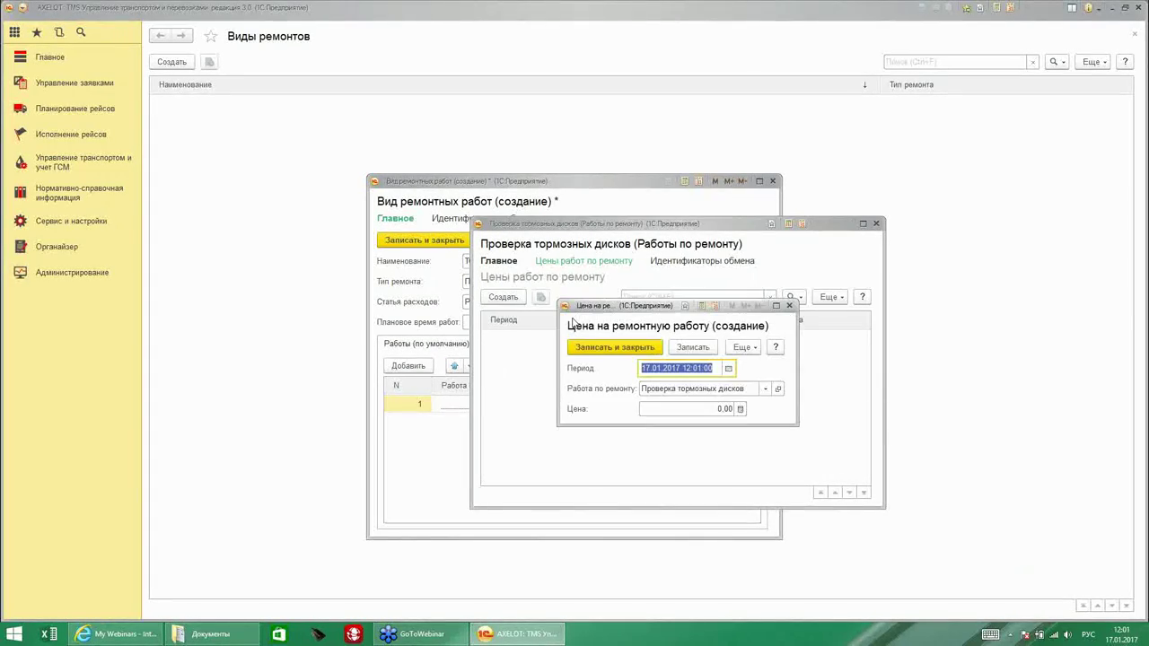
pyautogui.click(709, 409)
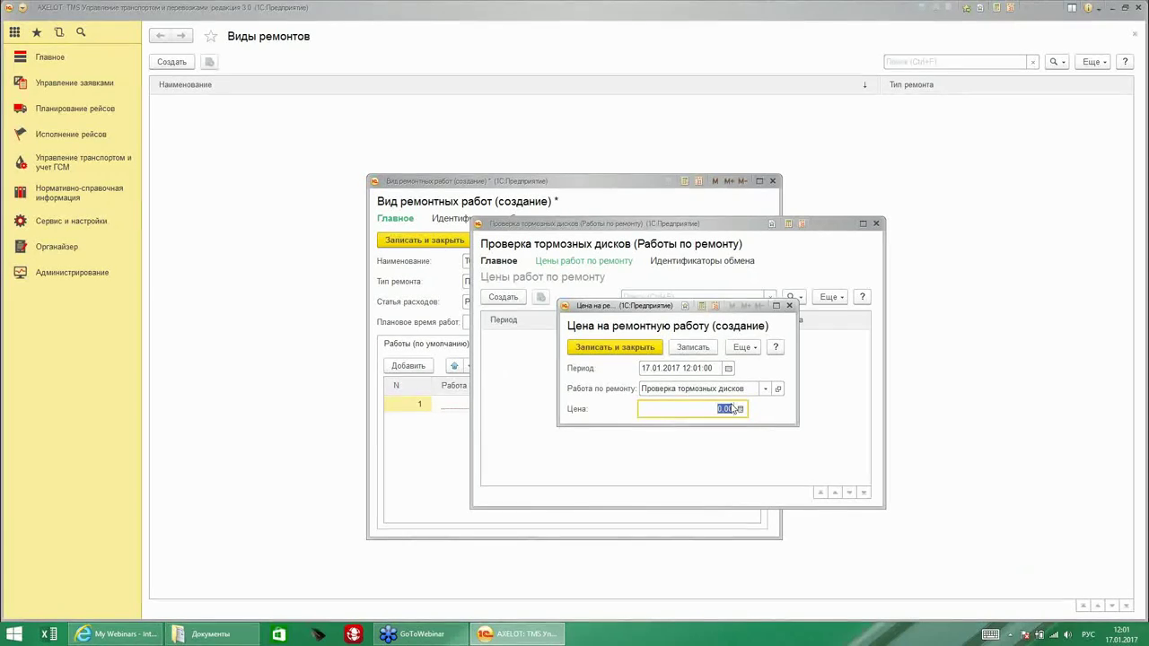
pyautogui.write('600')
pyautogui.click(615, 348)
pyautogui.click(499, 260)
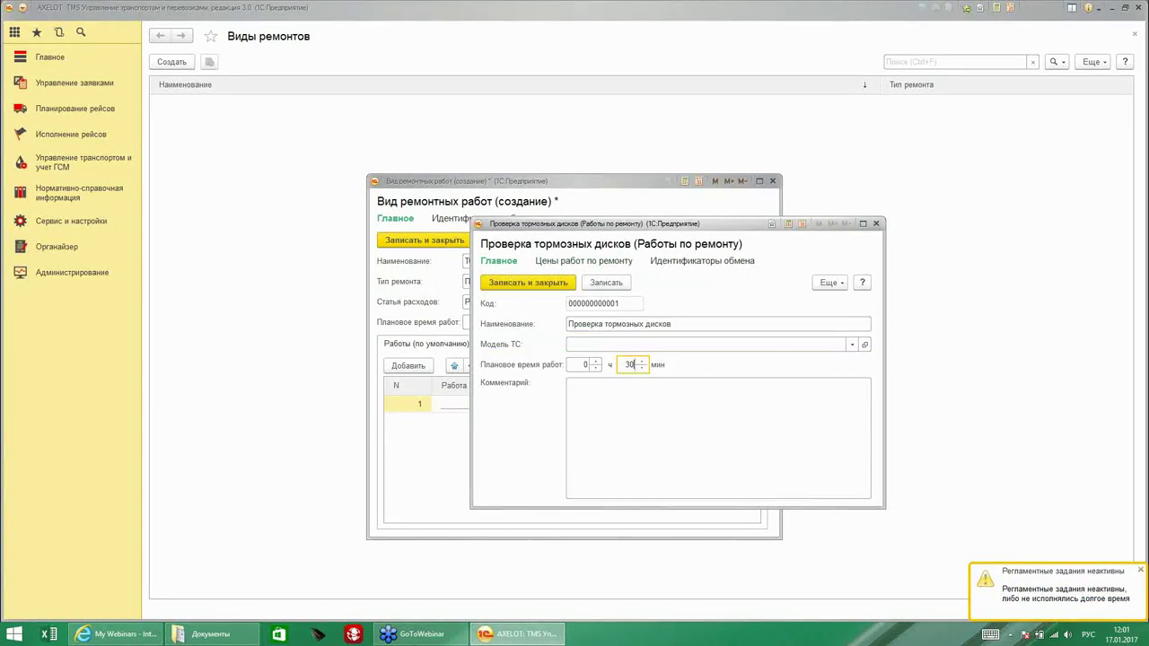
pyautogui.click(512, 284)
pyautogui.click(583, 410)
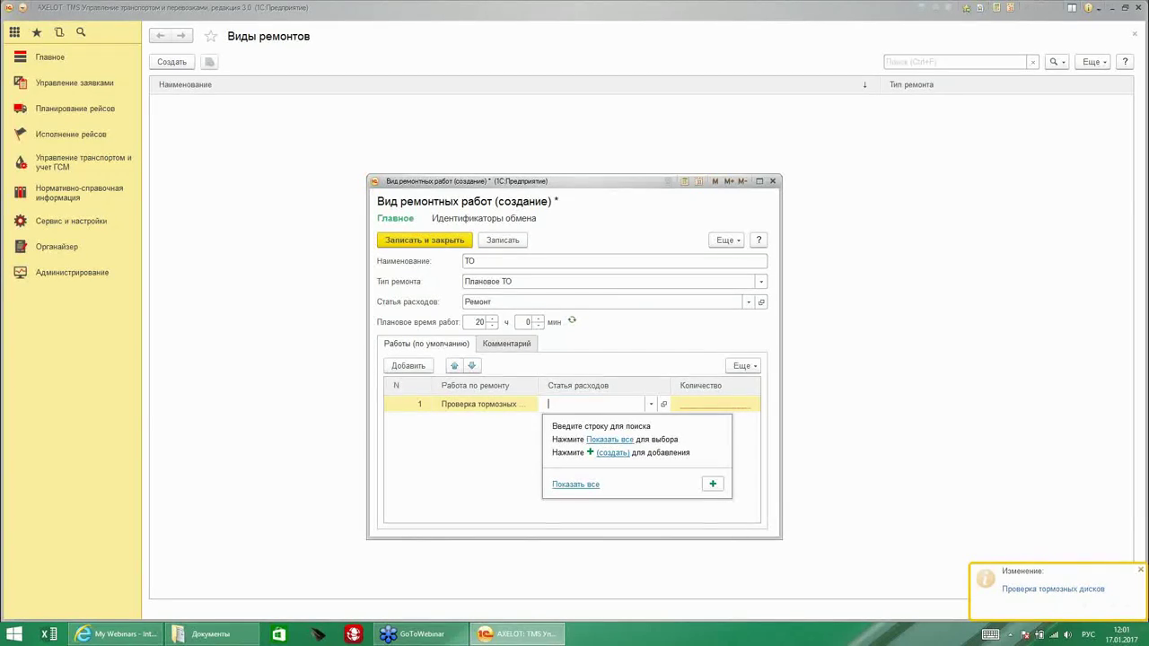
# Set the row's expense item to Ремонт and accept recalculating planned time.
pyautogui.click(593, 472)
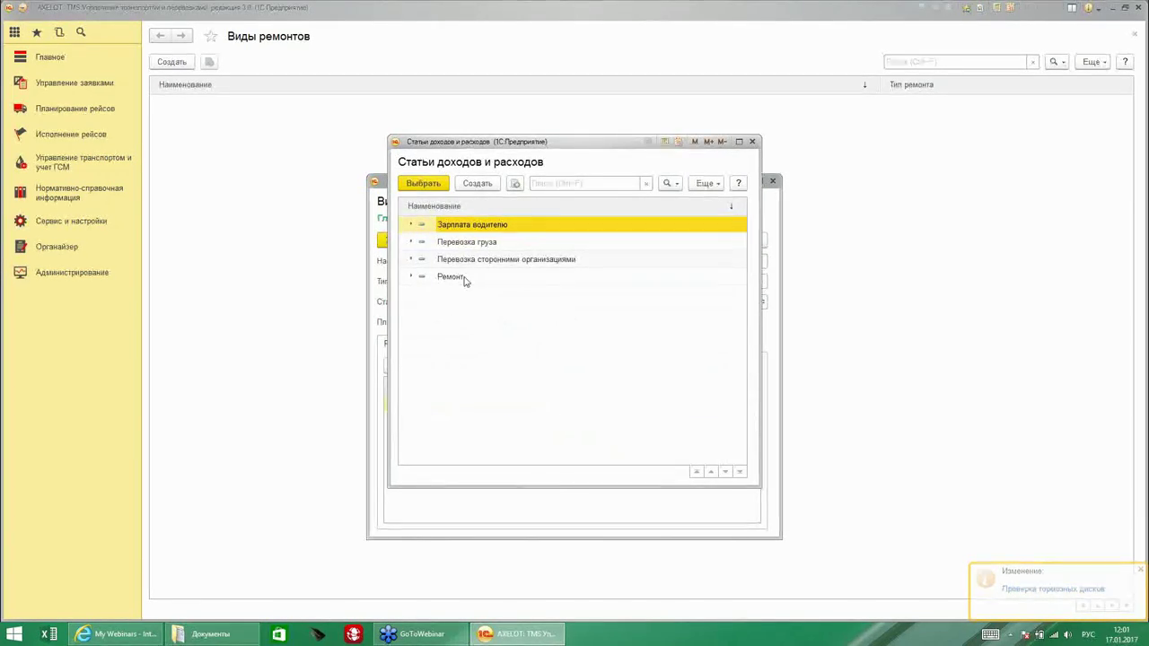
pyautogui.doubleClick(484, 276)
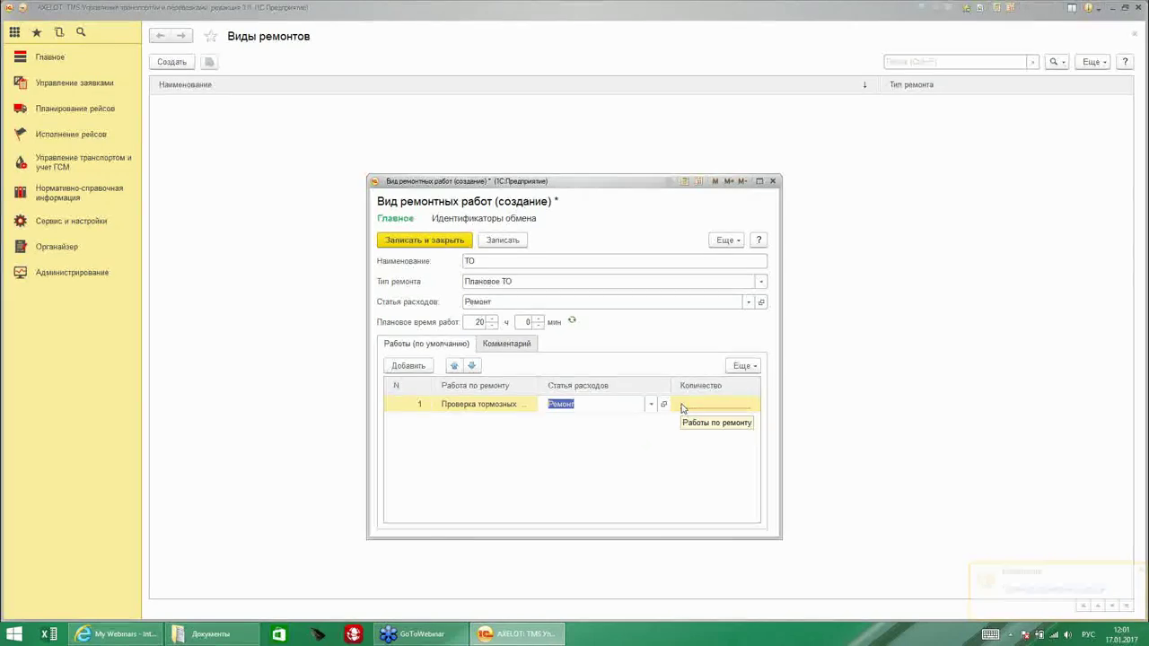
pyautogui.click(427, 388)
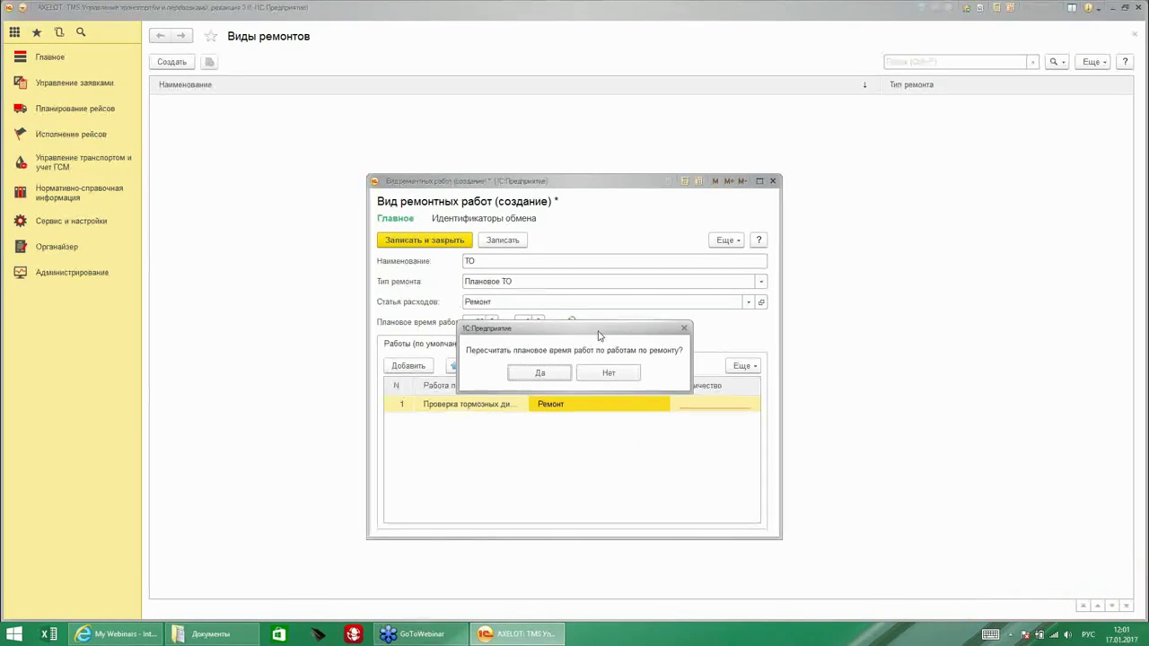
pyautogui.moveTo(598, 335); pyautogui.dragTo(602, 437)
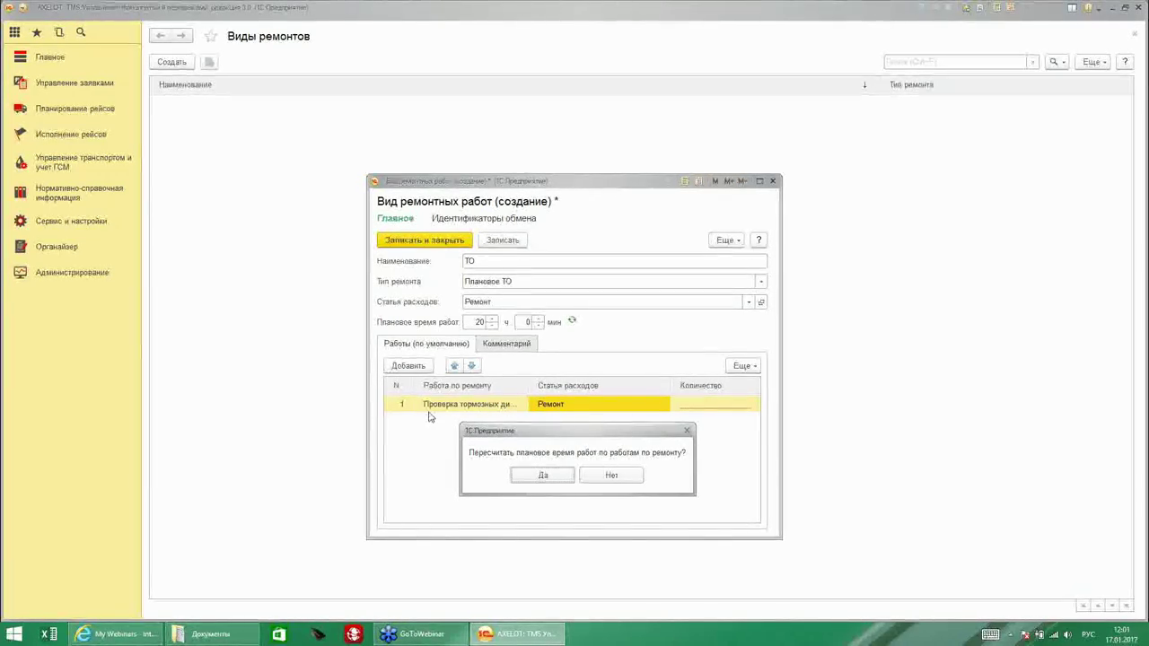
pyautogui.click(543, 475)
# Set the row quantity to 2, confirm recalculation, and save the ТО repair type.
pyautogui.click(718, 411)
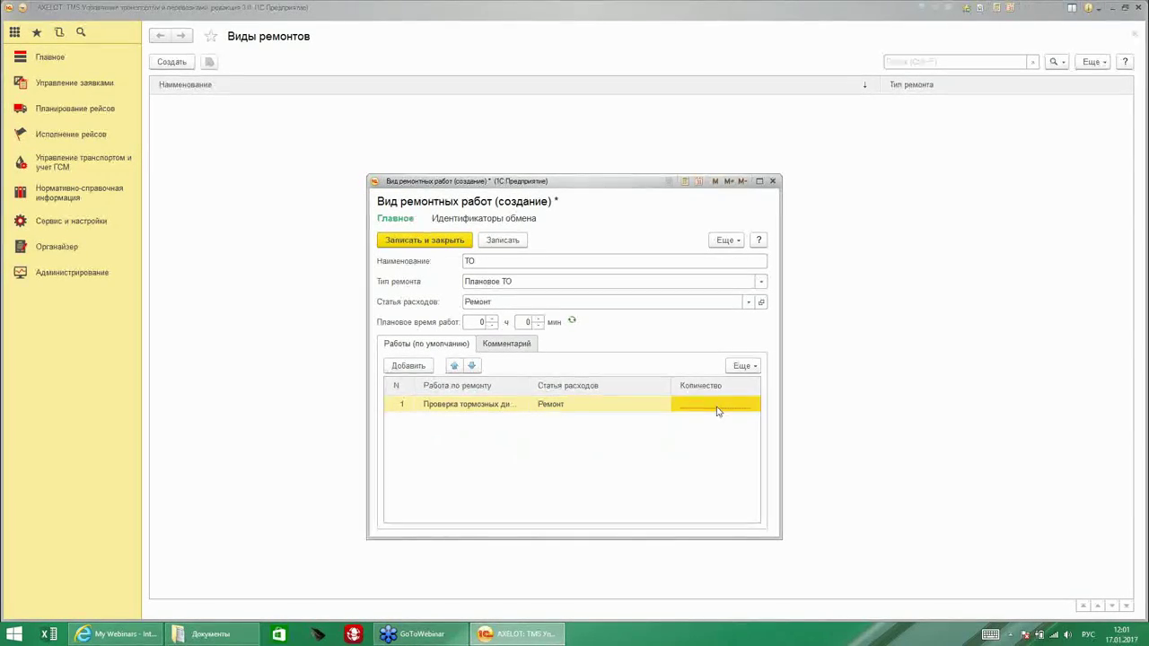
pyautogui.click(718, 410)
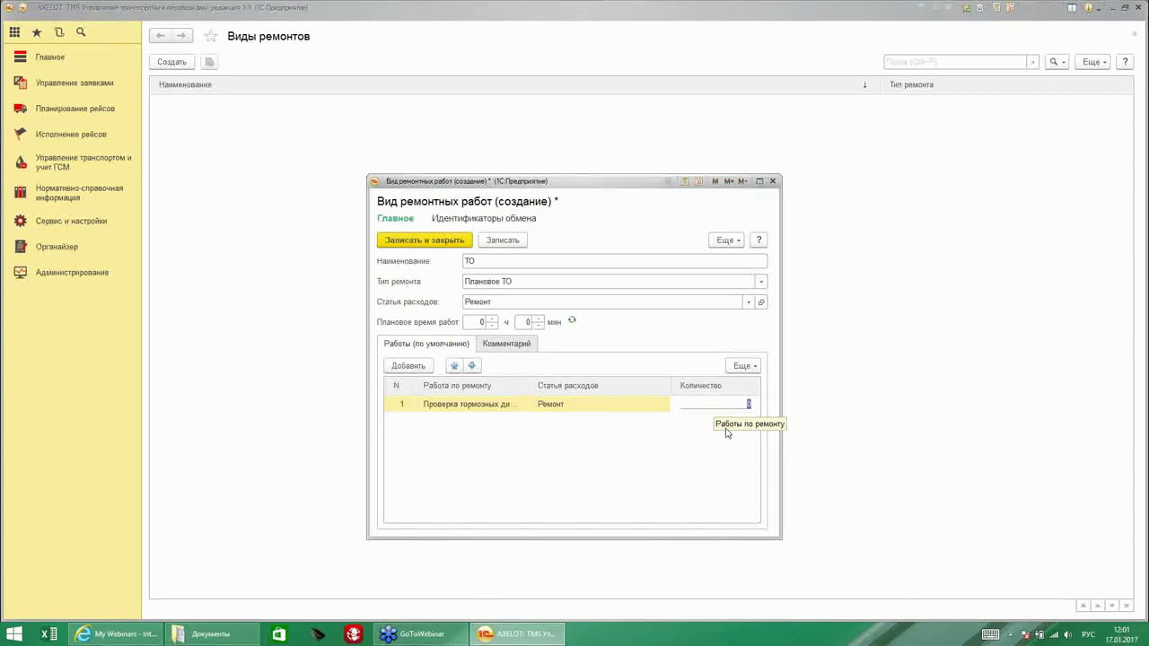
pyautogui.write('2')
pyautogui.press('Return')
pyautogui.click(538, 372)
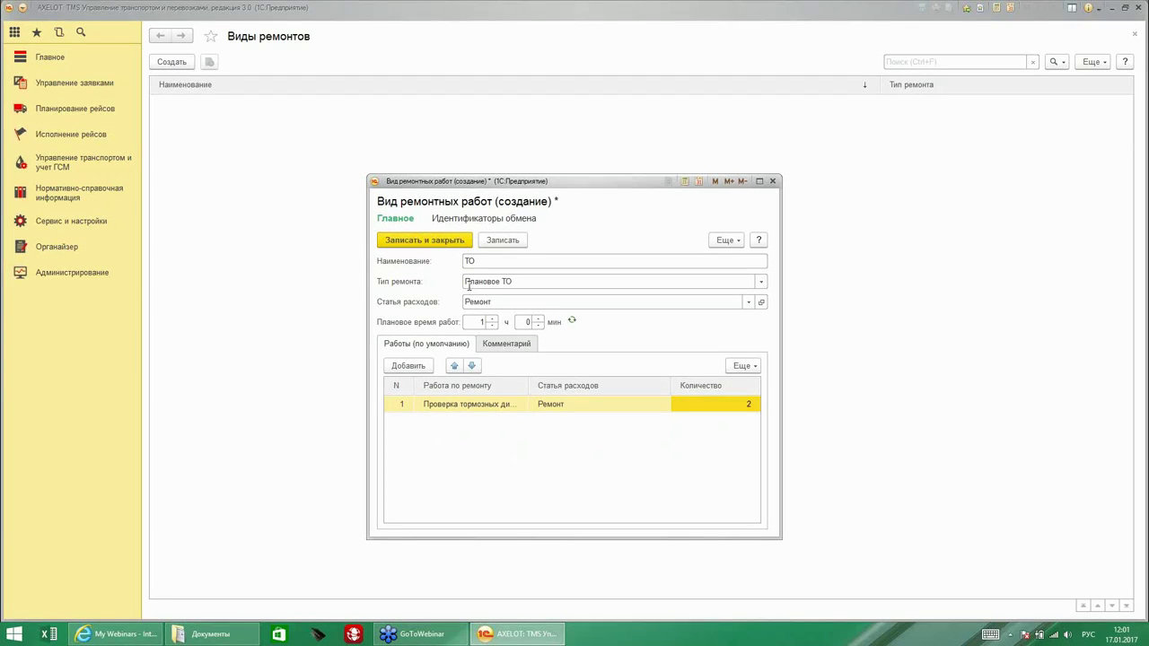
pyautogui.click(425, 240)
pyautogui.press('Escape')
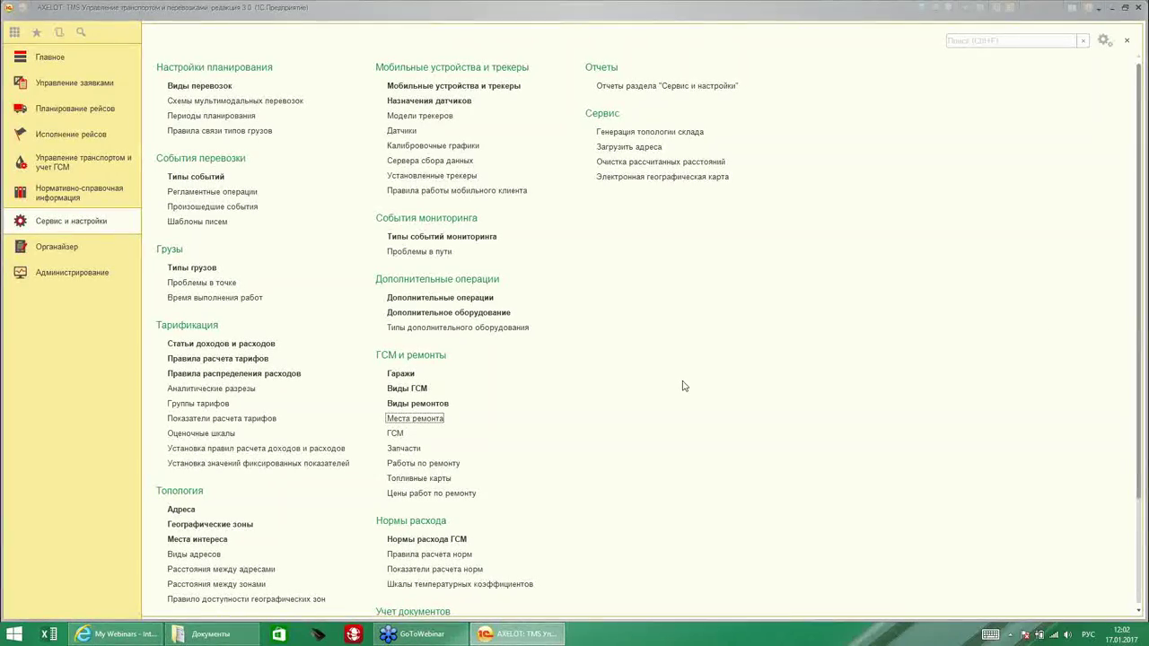
# Create the repair place 'Яма -1' in the Гараж garage and save it.
pyautogui.click(413, 419)
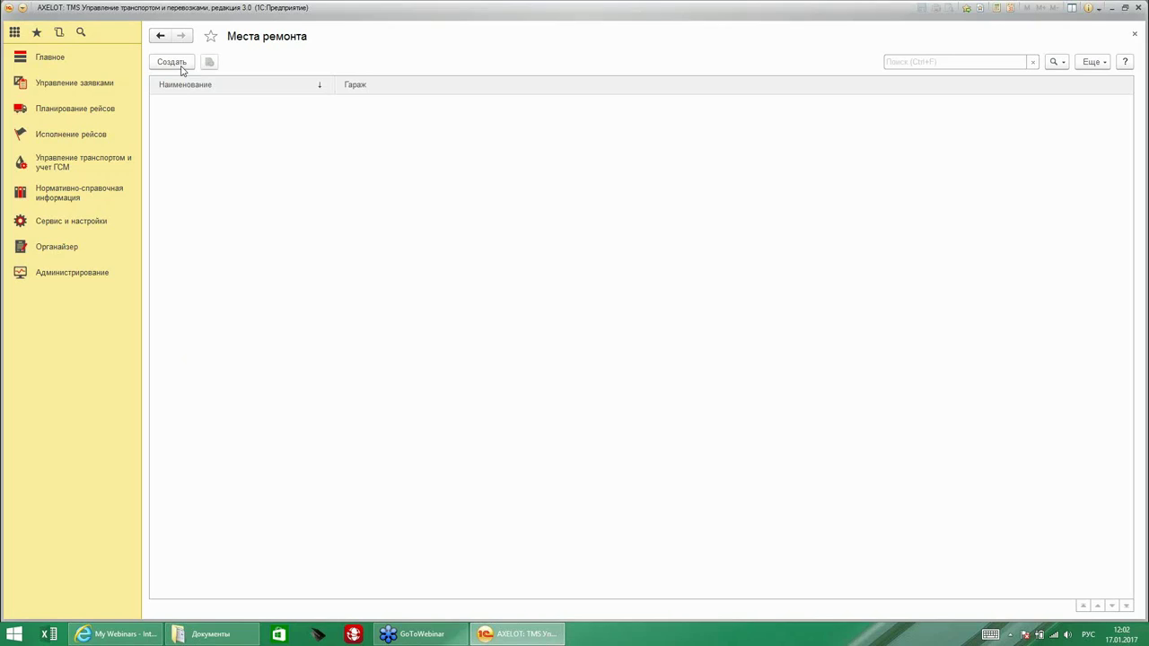
pyautogui.click(181, 66)
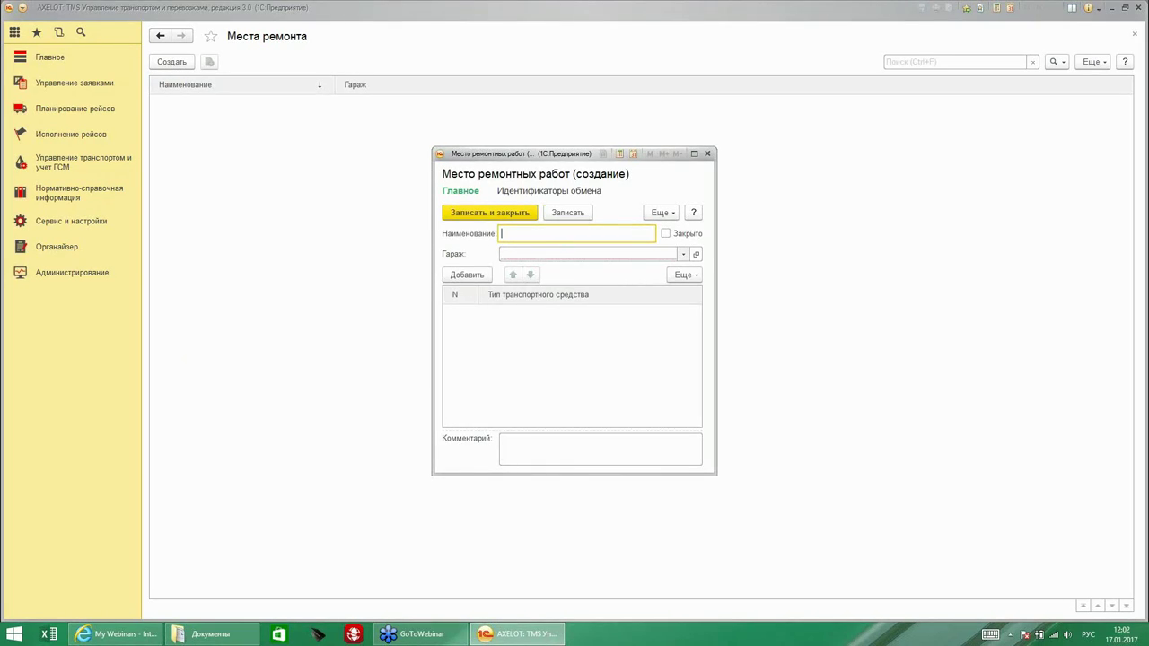
pyautogui.click(683, 254)
pyautogui.click(533, 336)
pyautogui.doubleClick(458, 227)
pyautogui.click(539, 235)
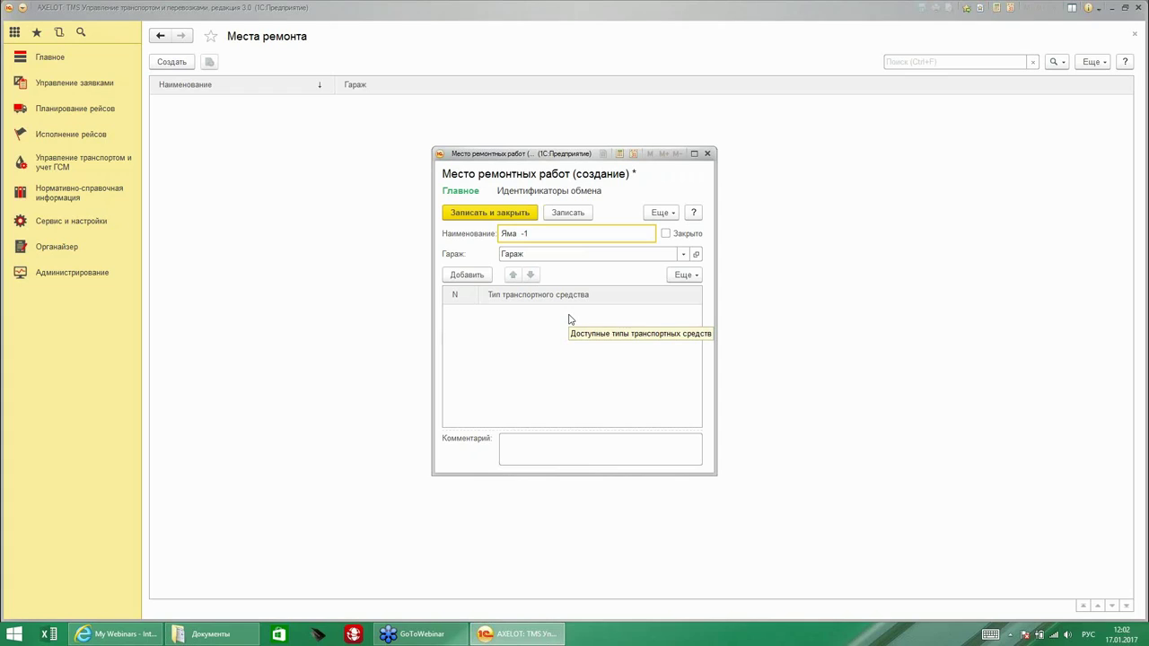
pyautogui.click(492, 213)
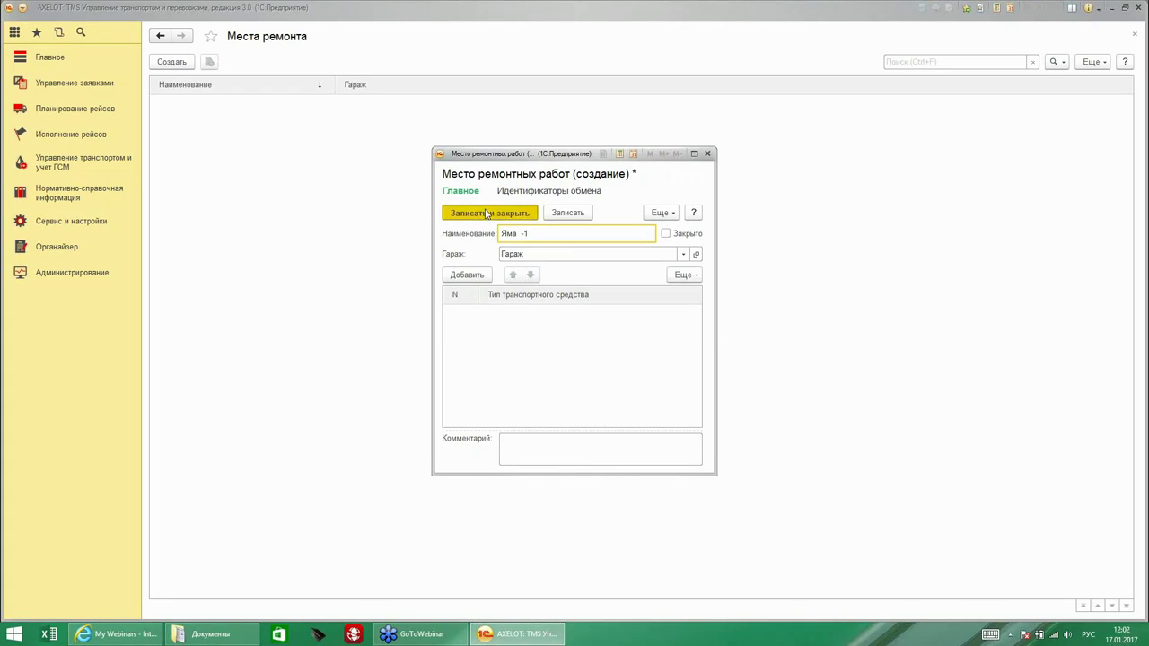
pyautogui.click(68, 222)
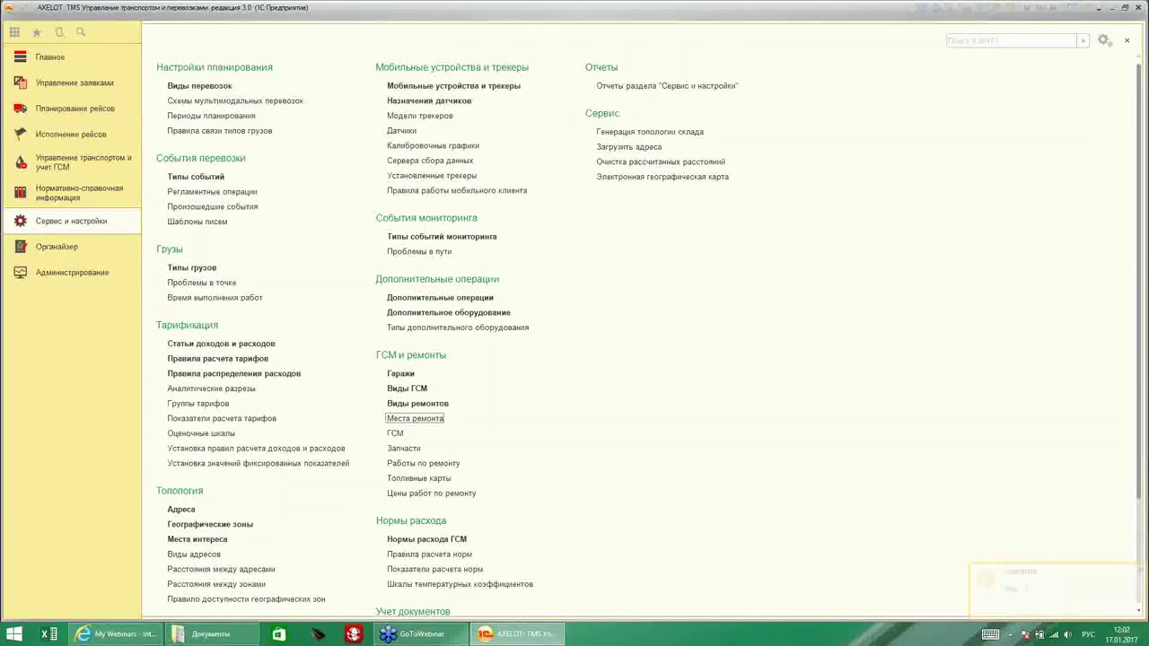
# Start a new spare part named 'Лампочка', correcting the mistyped name.
pyautogui.click(403, 448)
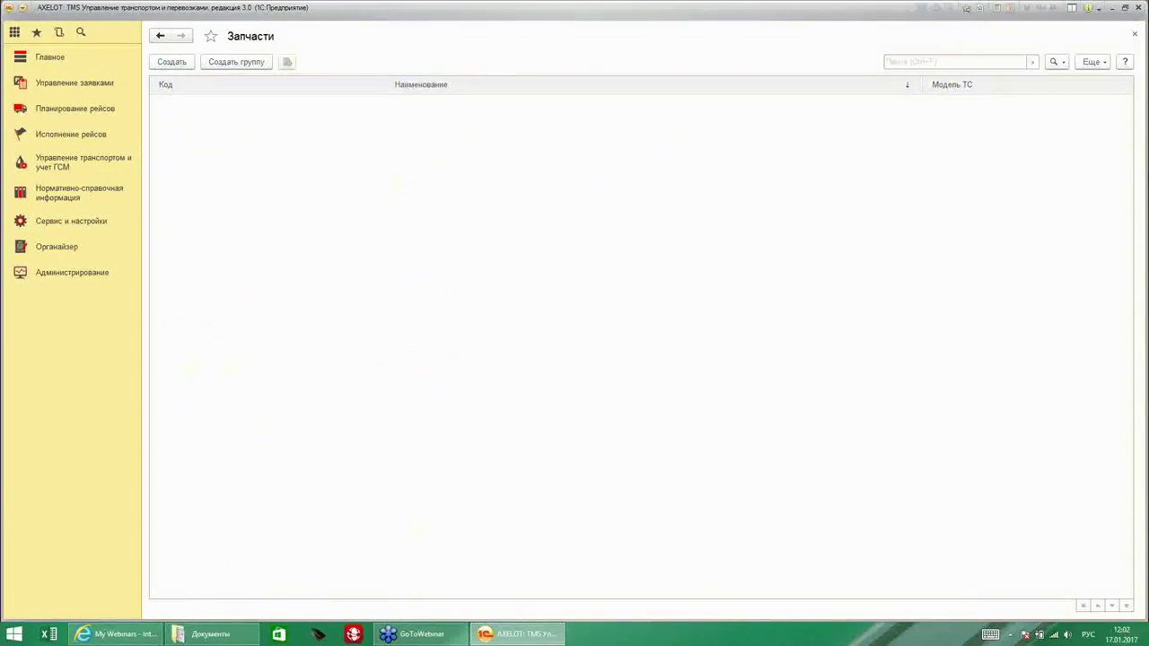
pyautogui.click(174, 62)
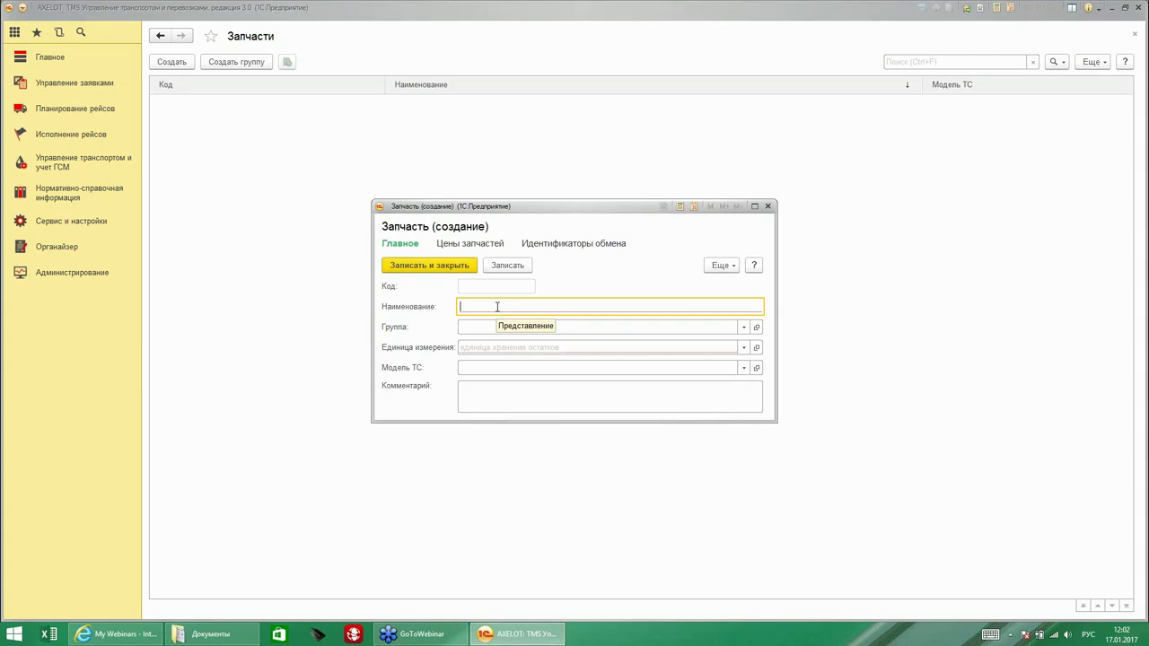
pyautogui.write('Мина')
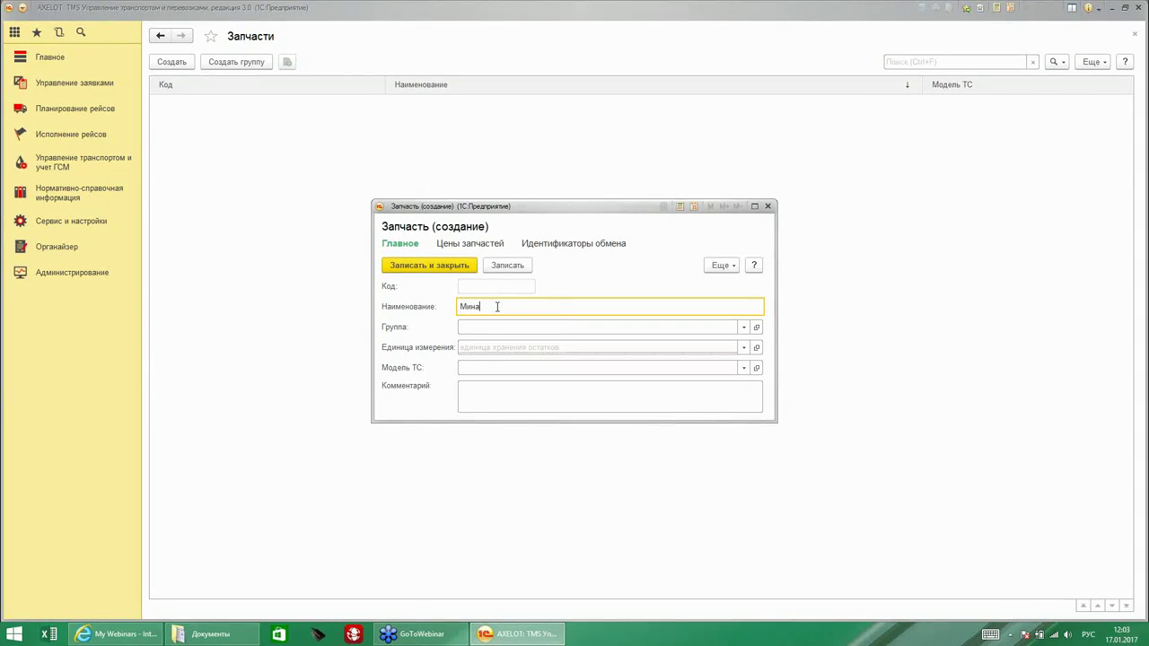
pyautogui.moveTo(496, 307); pyautogui.dragTo(438, 306)
pyautogui.press('BackSpace')
pyautogui.write('Лампочка')
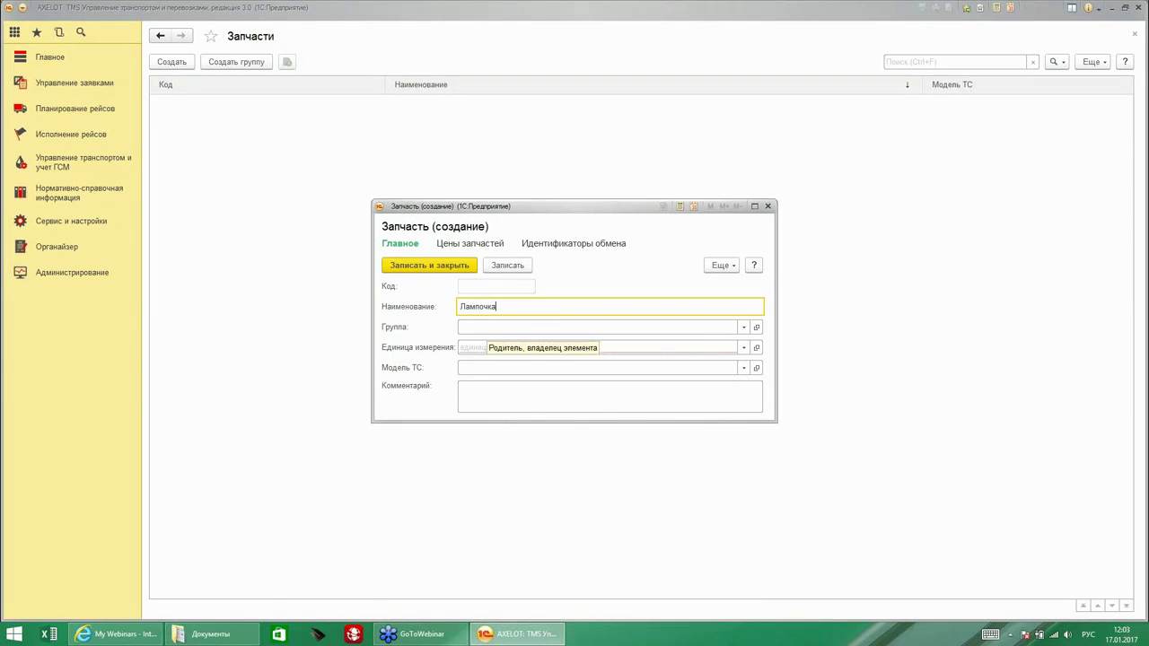
# Set the Лампочка part's unit of measure to шт and save it.
pyautogui.click(482, 343)
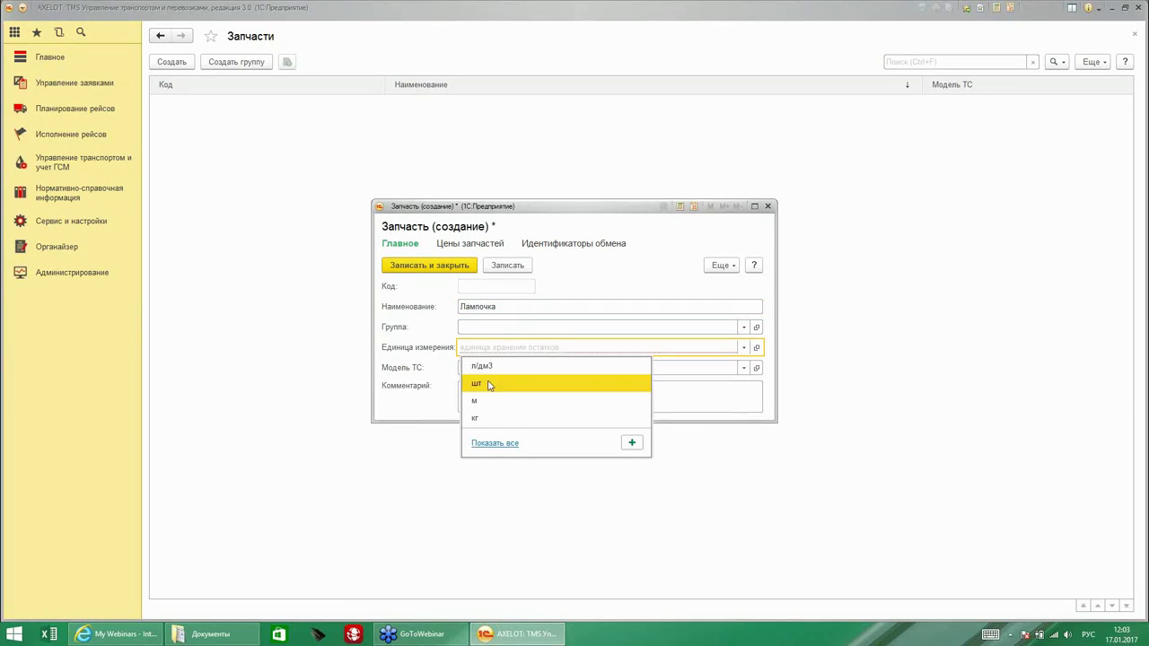
pyautogui.click(493, 386)
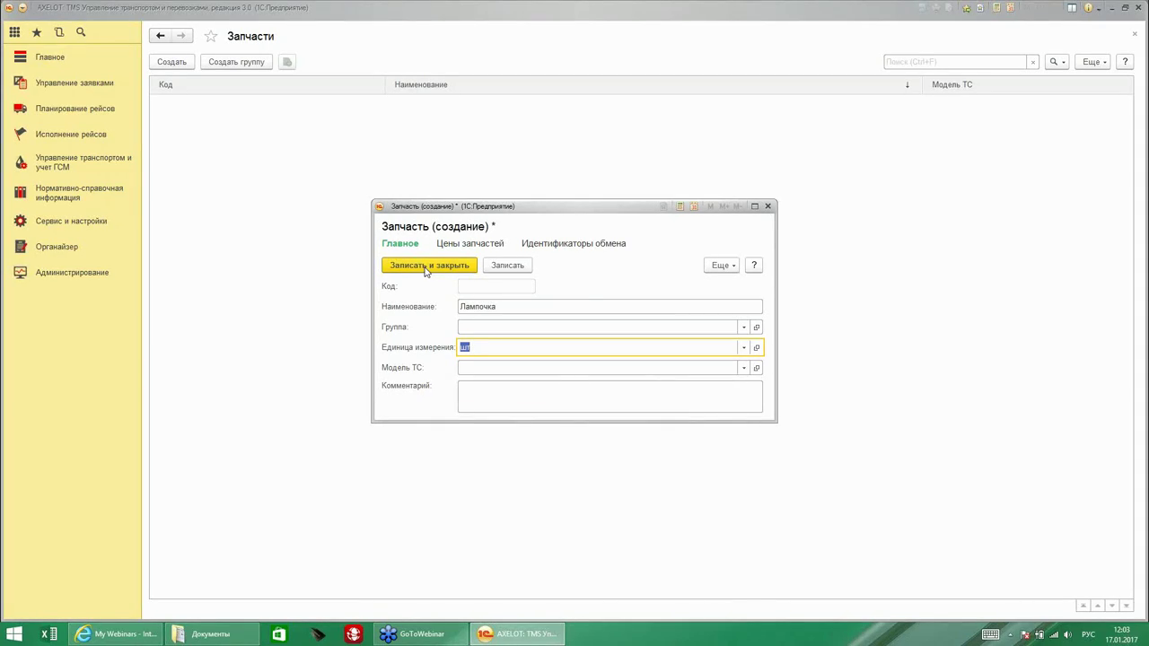
pyautogui.click(471, 244)
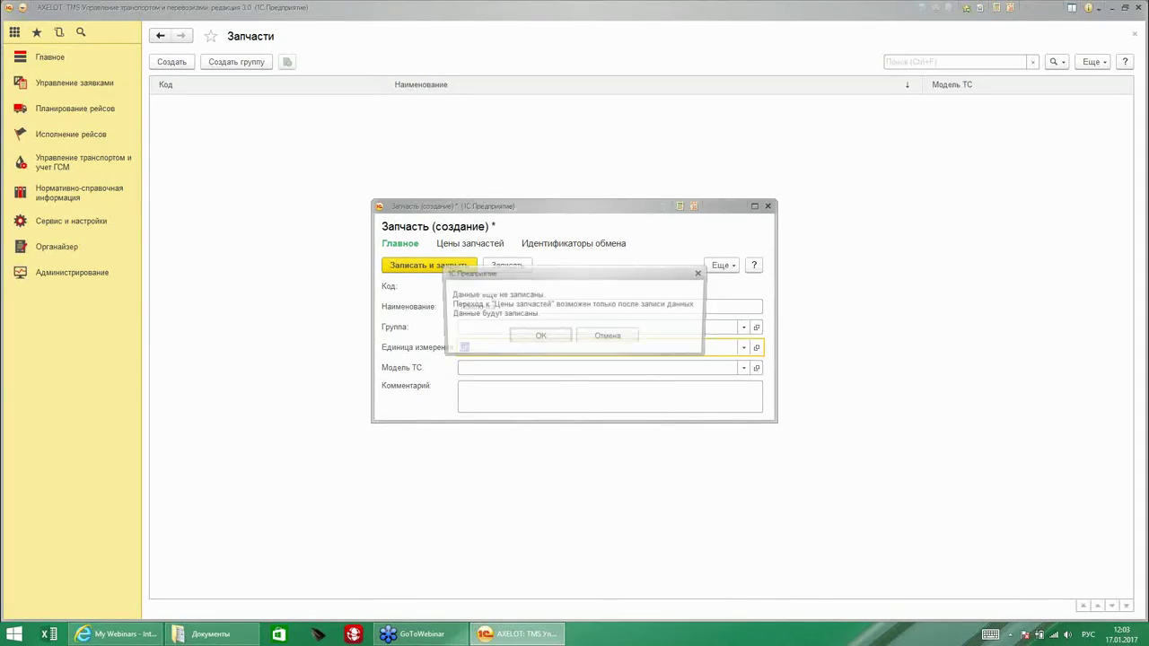
pyautogui.click(537, 337)
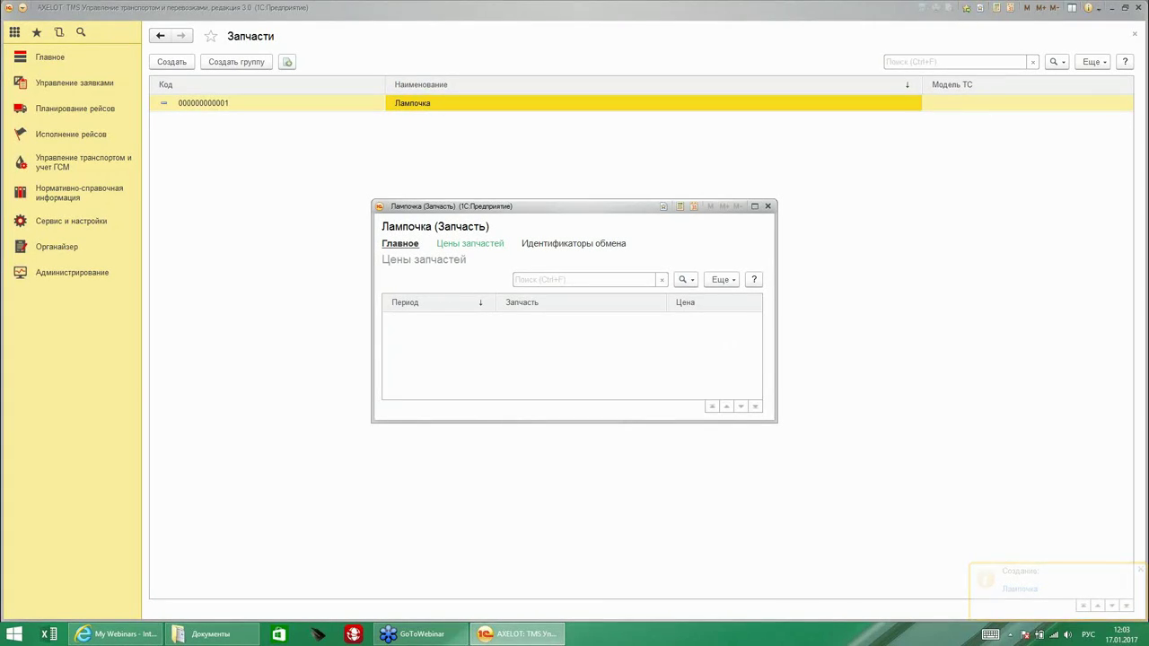
pyautogui.click(402, 245)
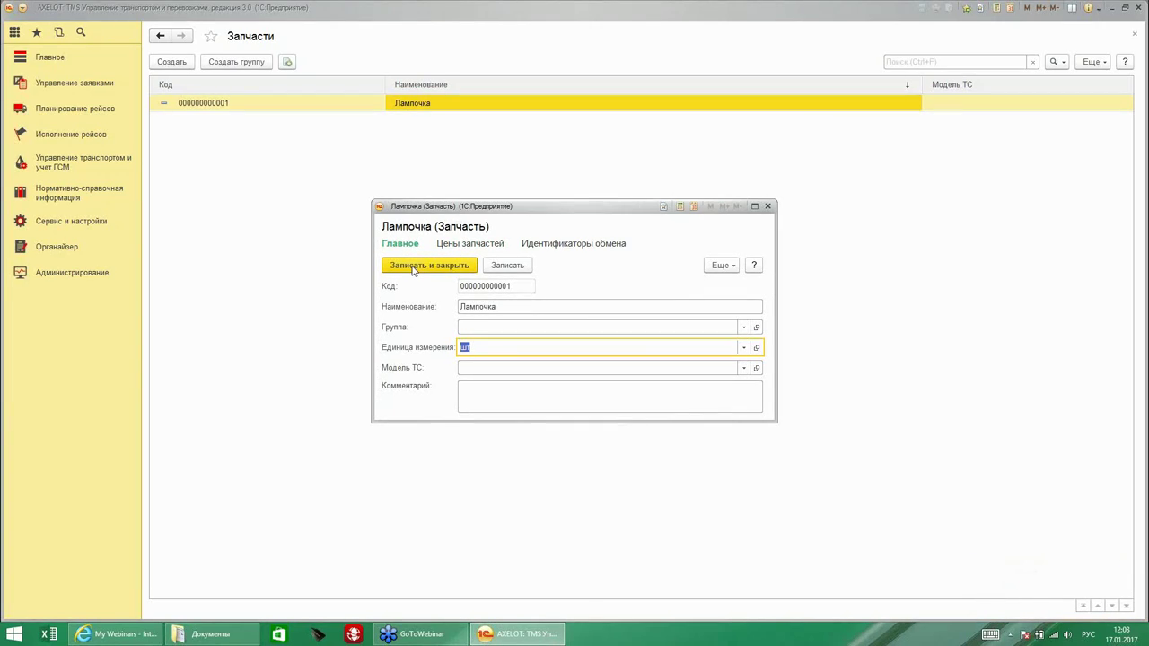
pyautogui.click(414, 268)
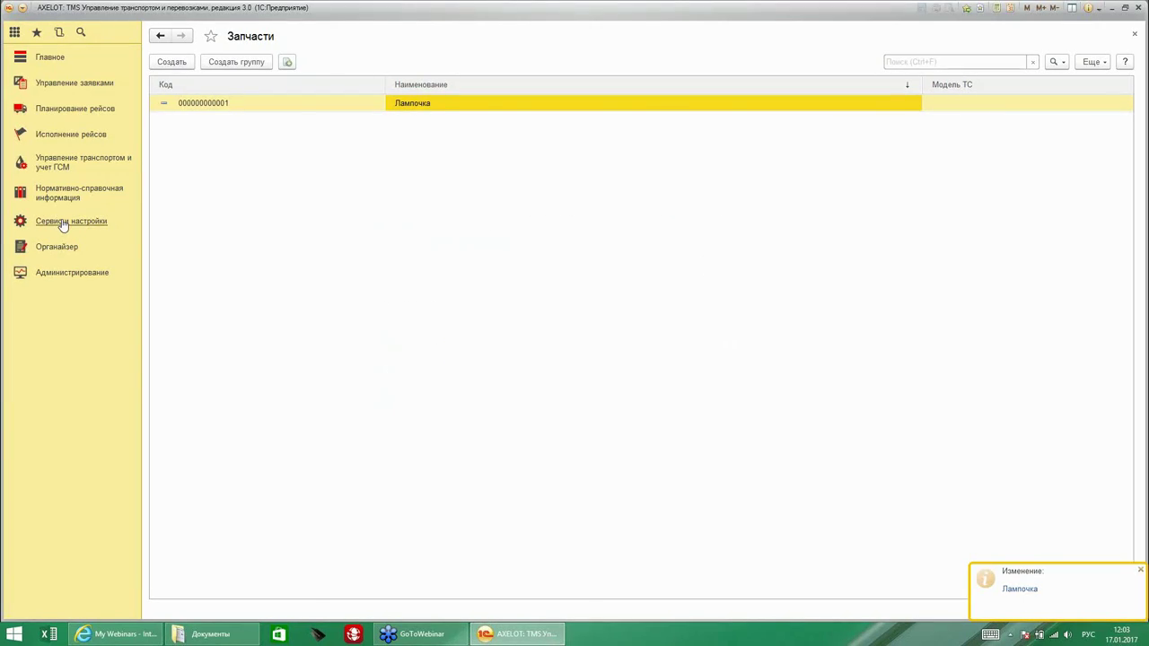
# Start a new record in the Топливные карты list.
pyautogui.click(61, 223)
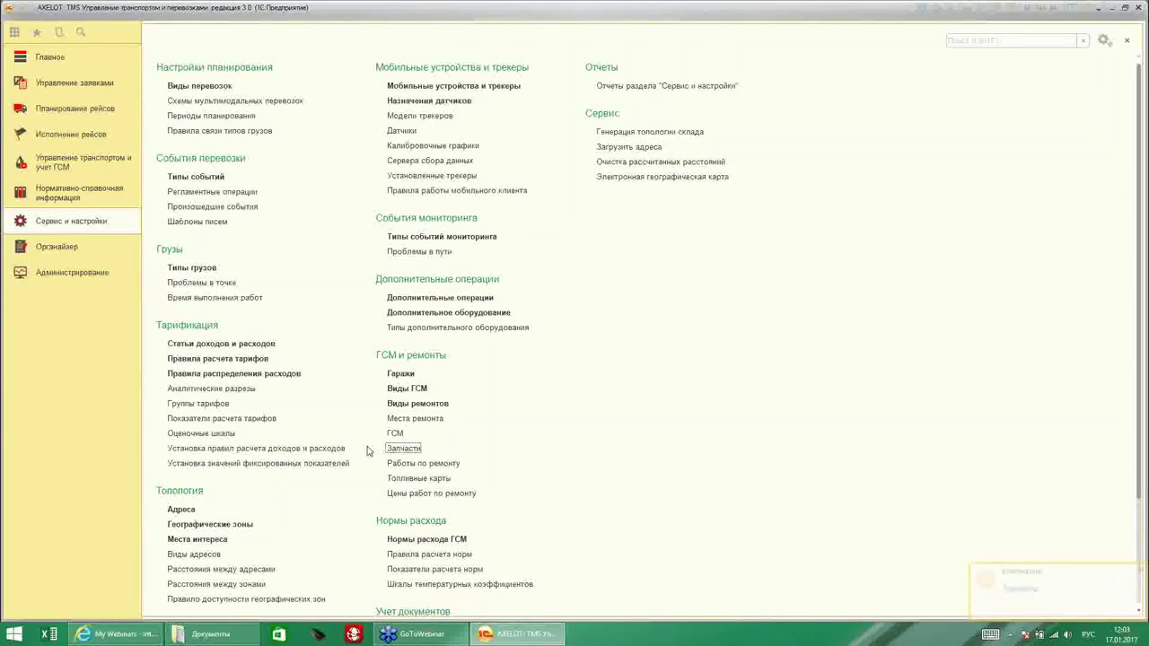
pyautogui.click(420, 478)
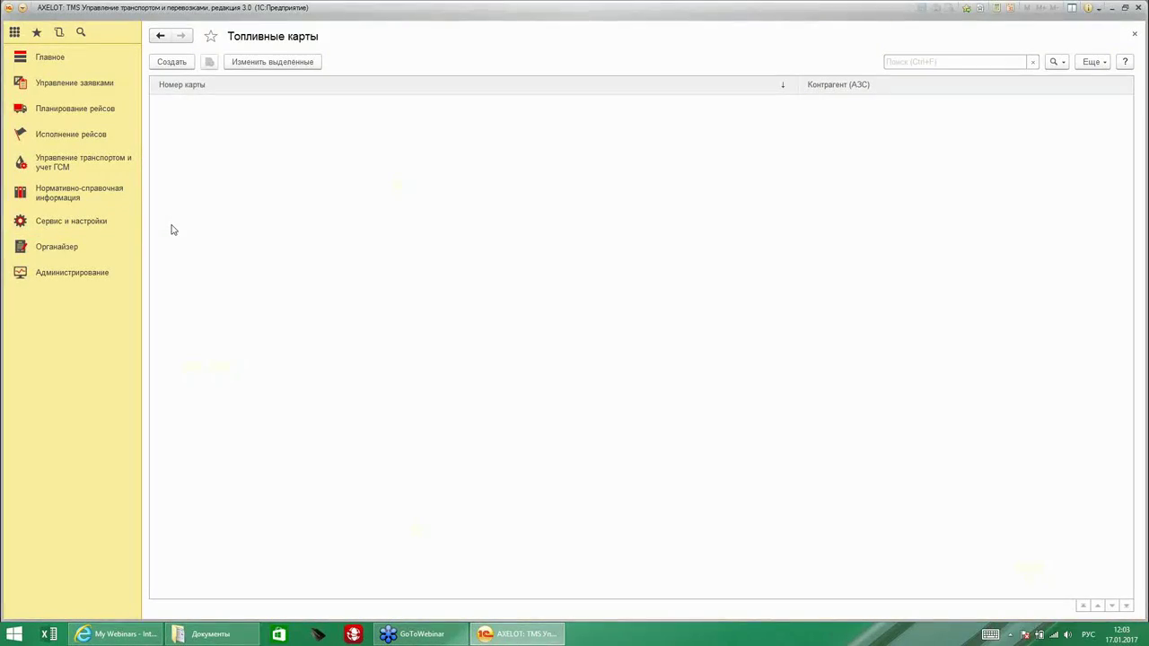
pyautogui.click(168, 65)
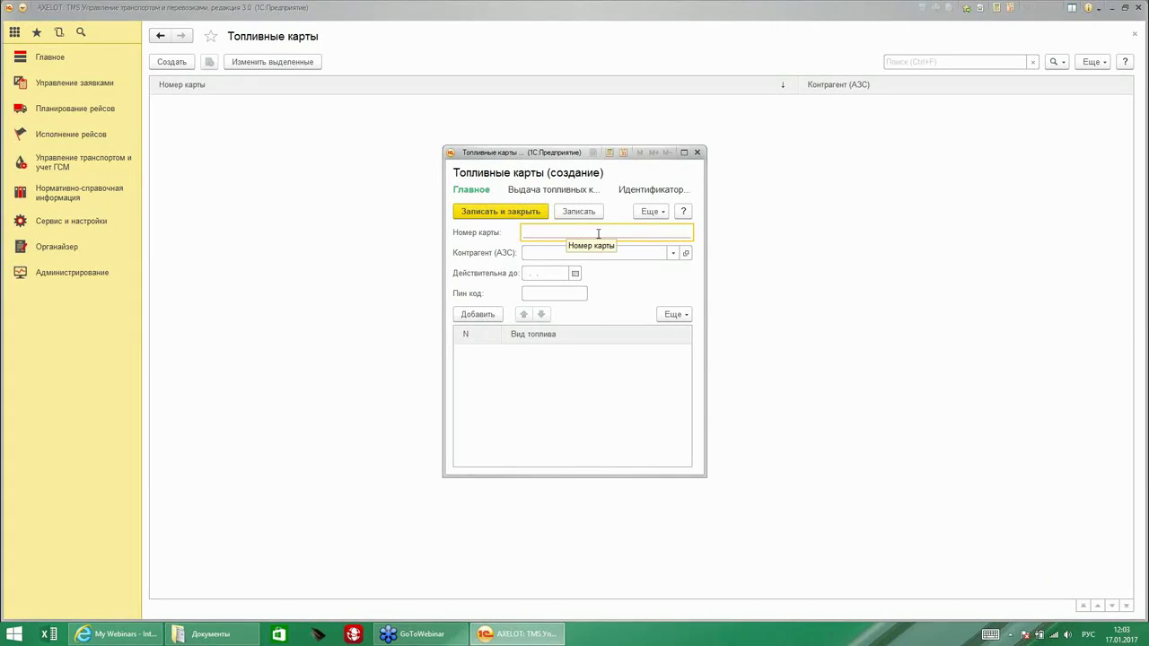
# Enter the fuel card number, pass the counterparty, expiry and PIN fields, and save.
pyautogui.click(672, 253)
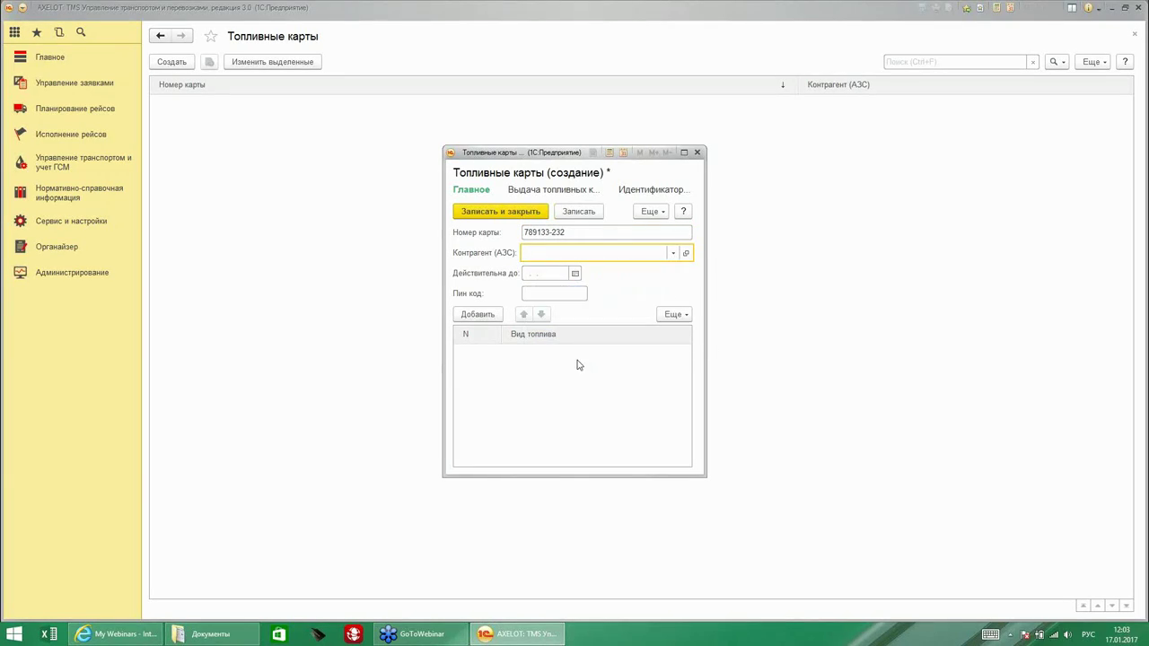
pyautogui.click(551, 276)
pyautogui.click(545, 294)
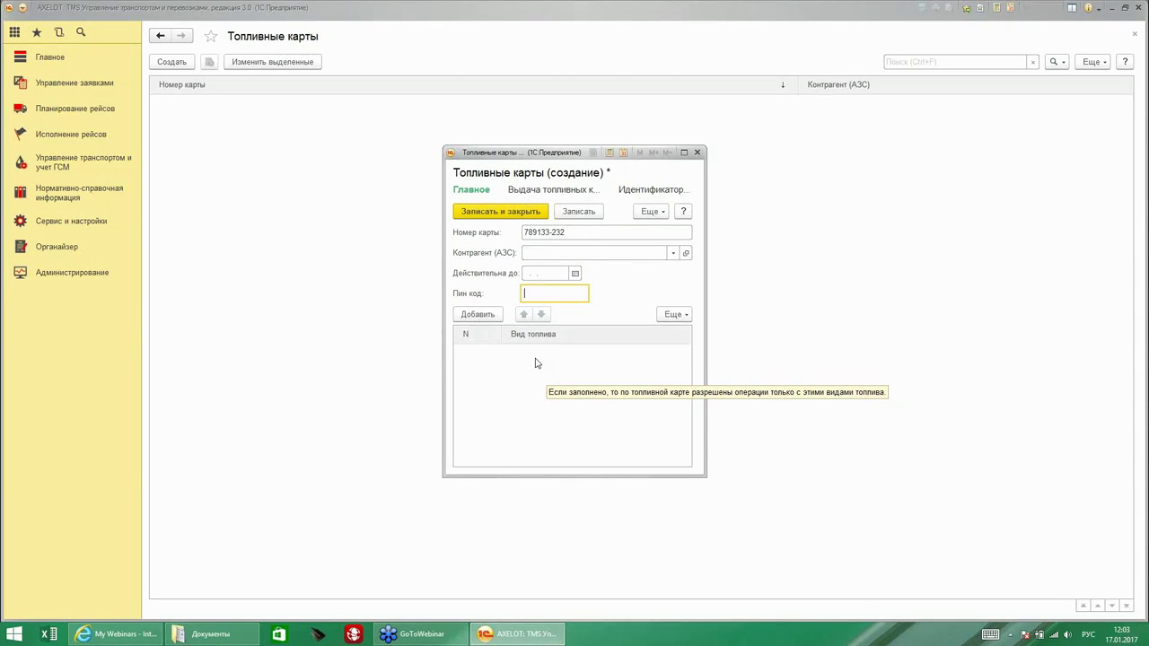
pyautogui.click(499, 213)
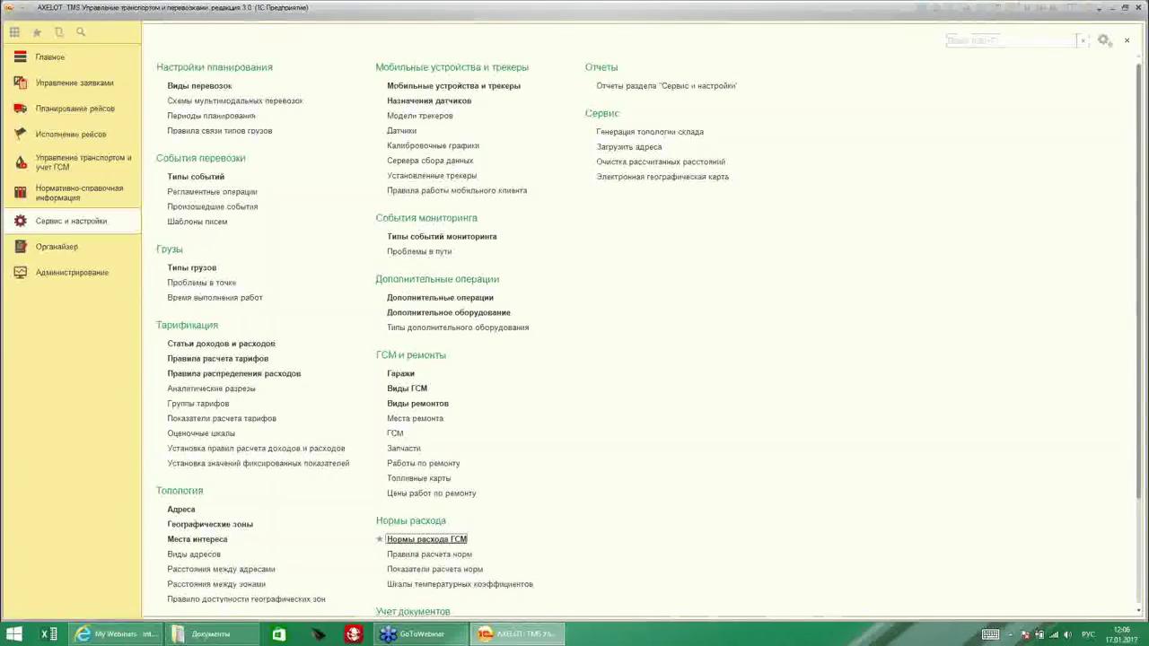
# Create fuel norm Стандартная: 17 per 100 km, 2 per 100 ton-km, heater 2 l/h.
pyautogui.click(427, 539)
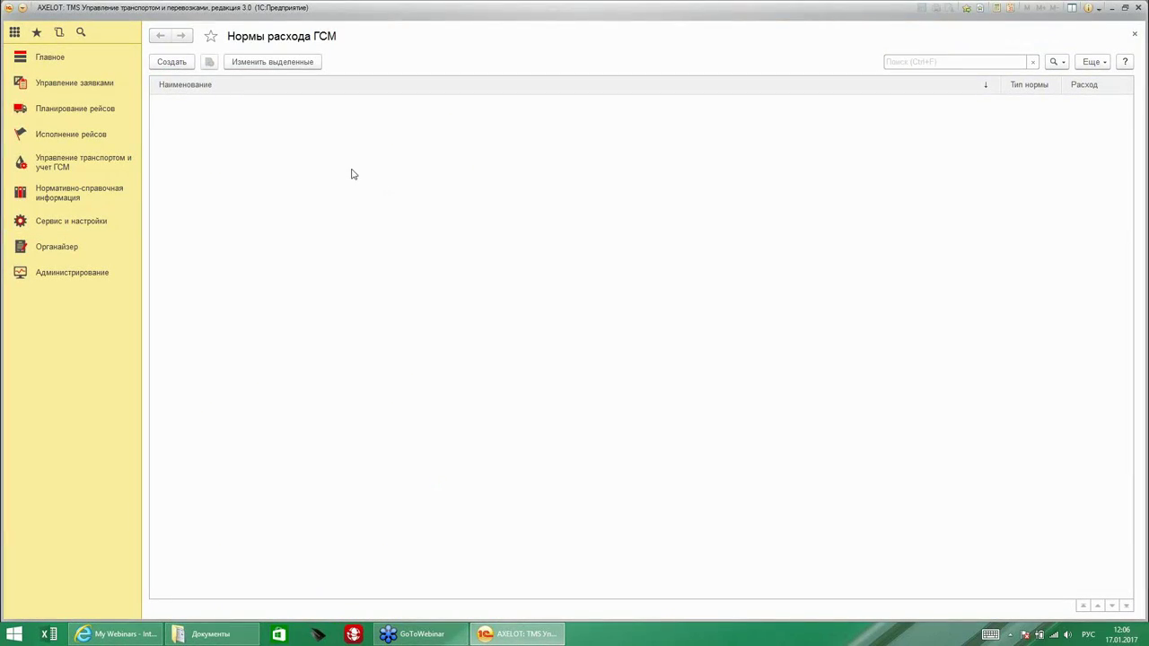
pyautogui.click(171, 62)
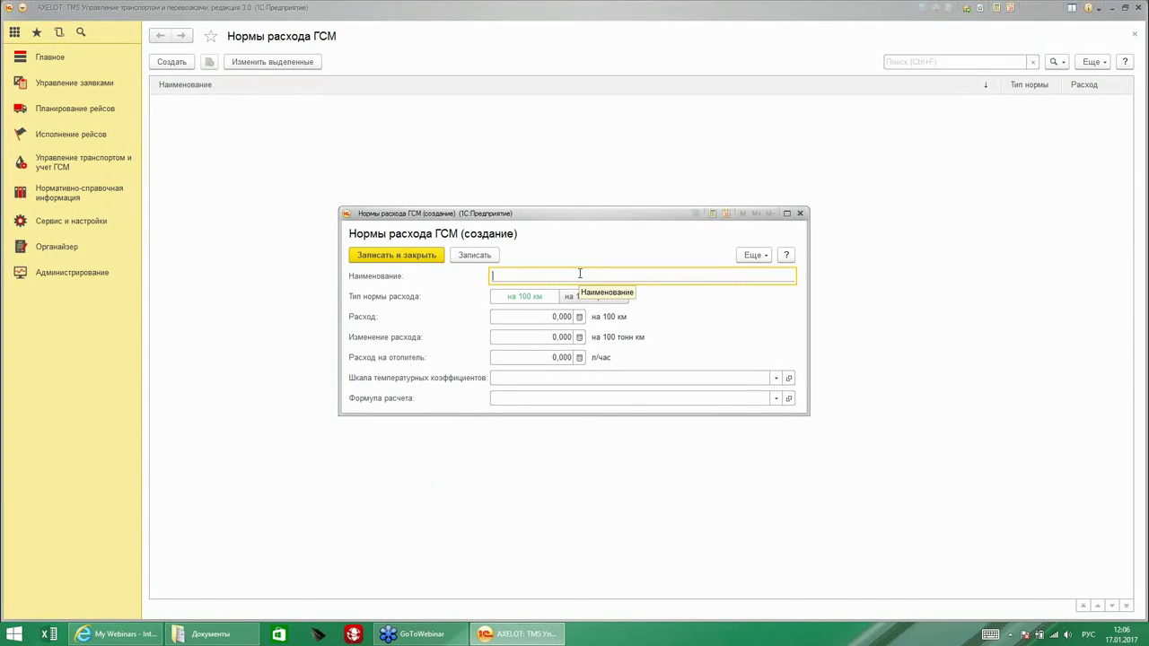
pyautogui.write('Ст')
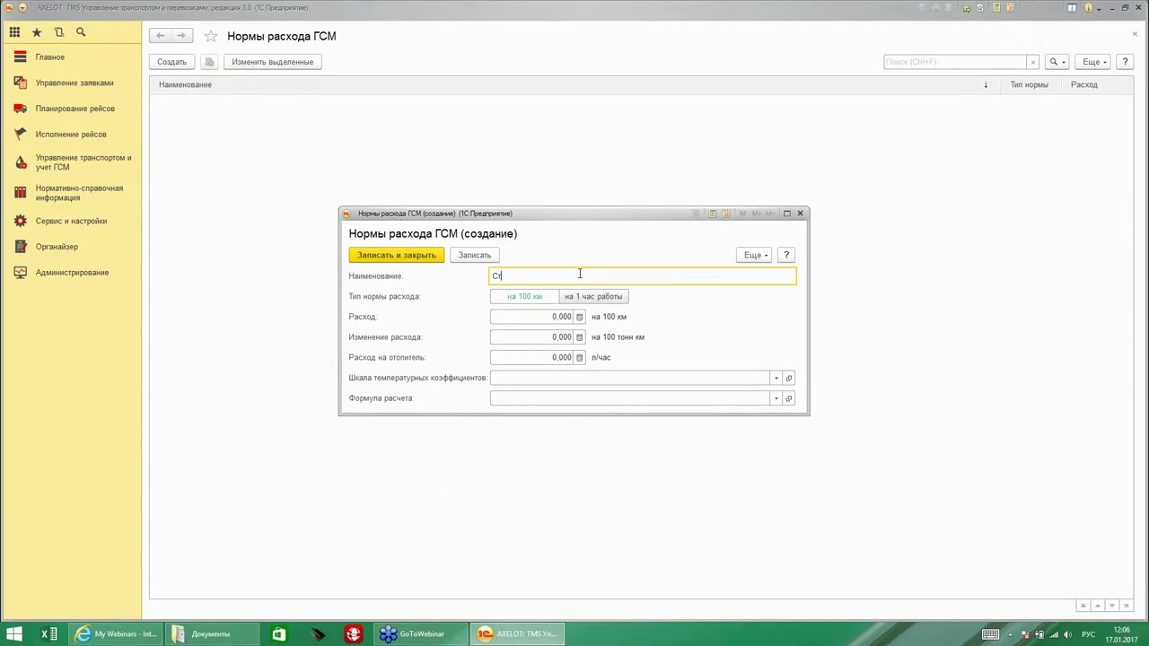
pyautogui.write('андартная')
pyautogui.click(536, 319)
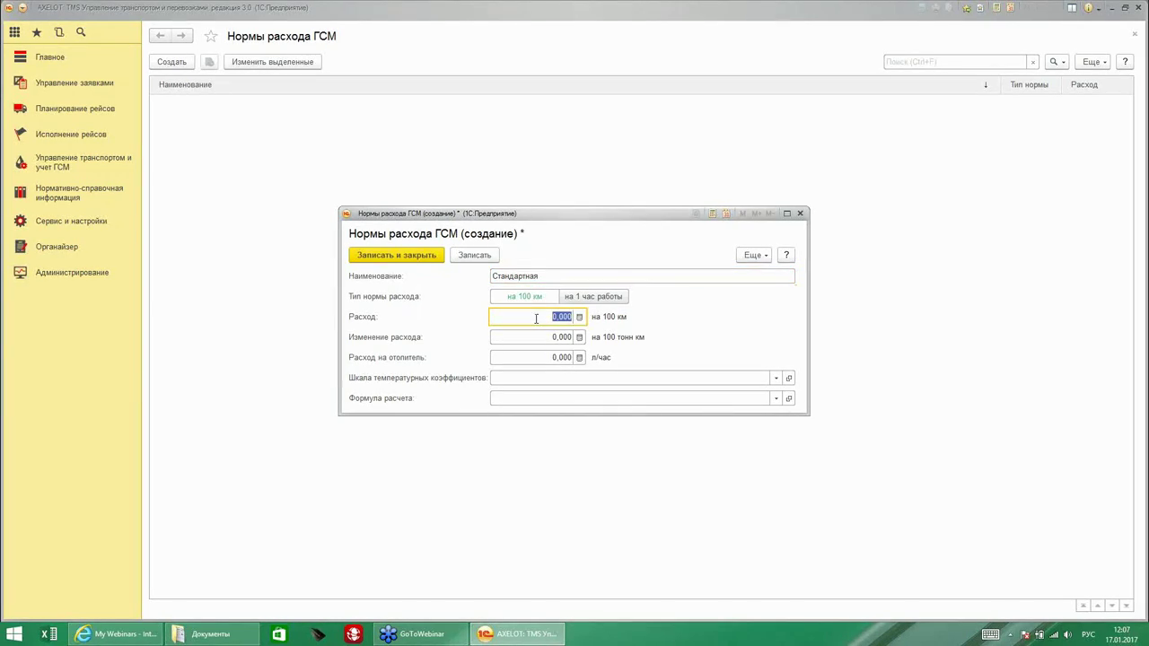
pyautogui.write('17')
pyautogui.click(551, 339)
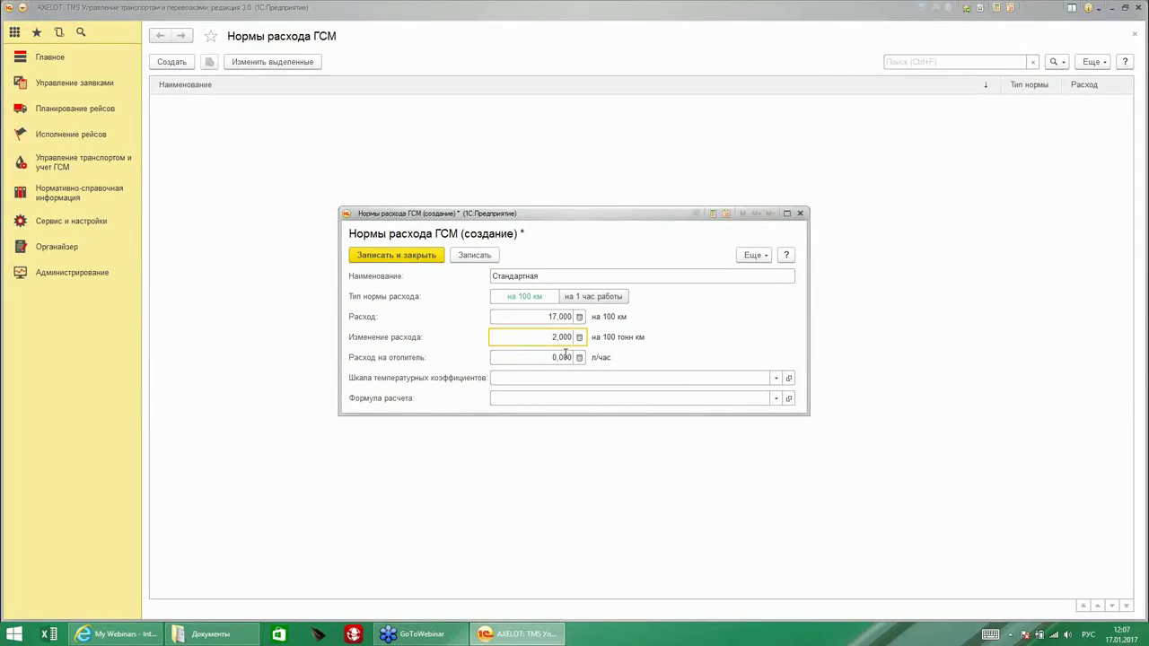
pyautogui.press('Tab')
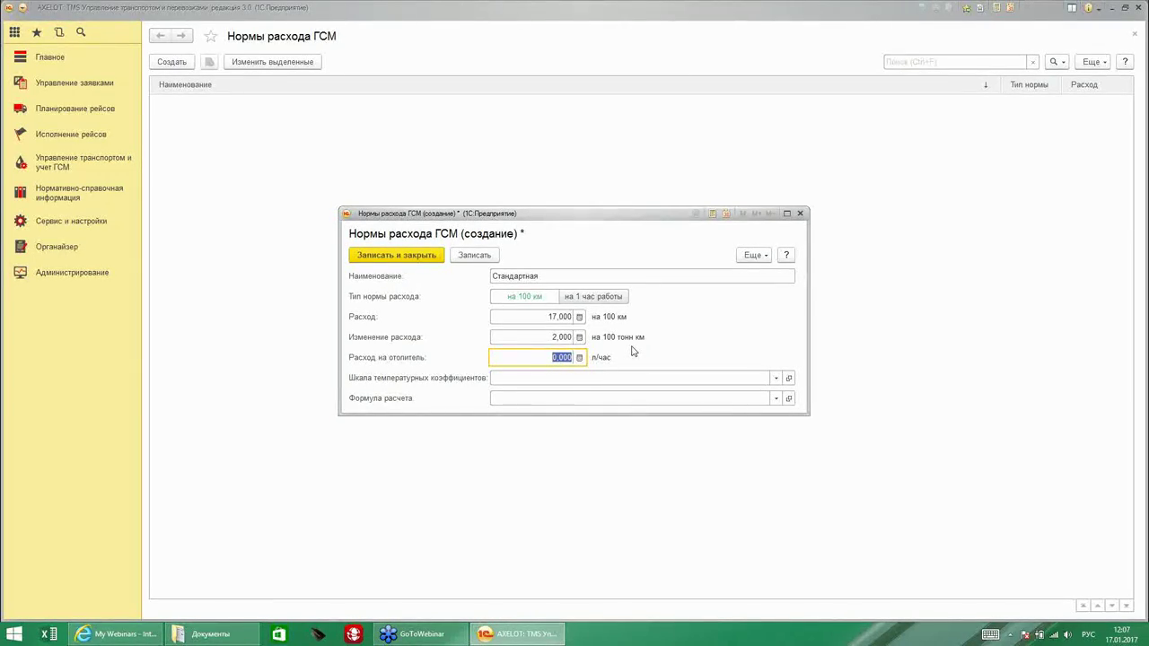
pyautogui.write('2')
pyautogui.click(776, 378)
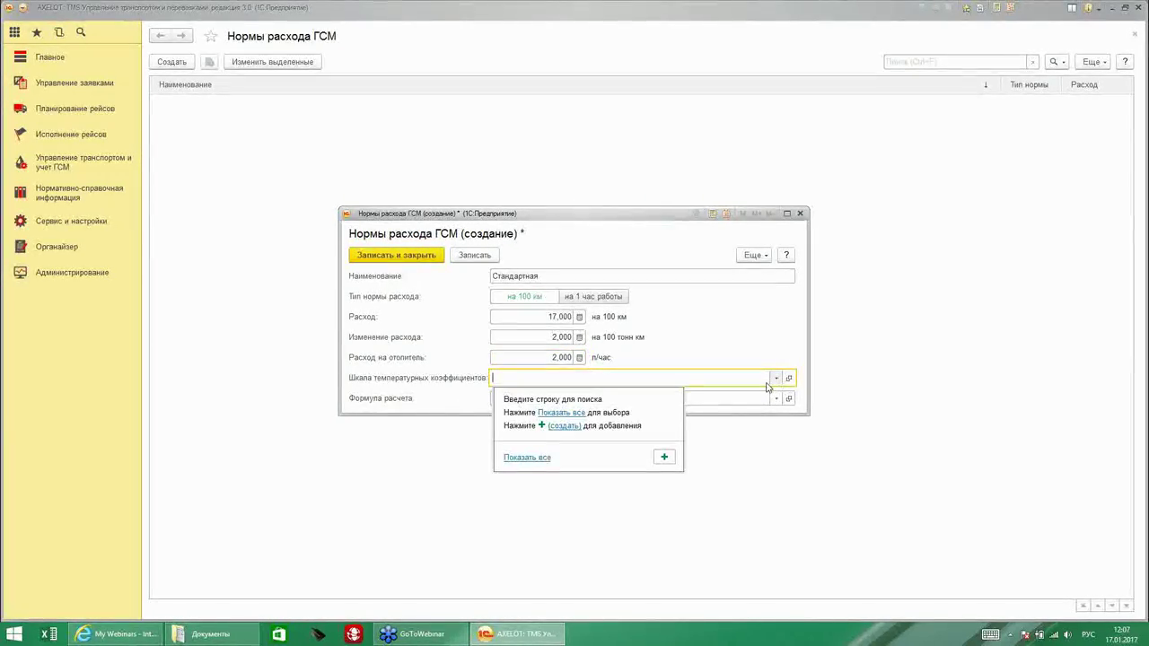
# Create temperature scale 'Шкала ТК' with one interval from 1 to 20 valued 5.
pyautogui.click(663, 460)
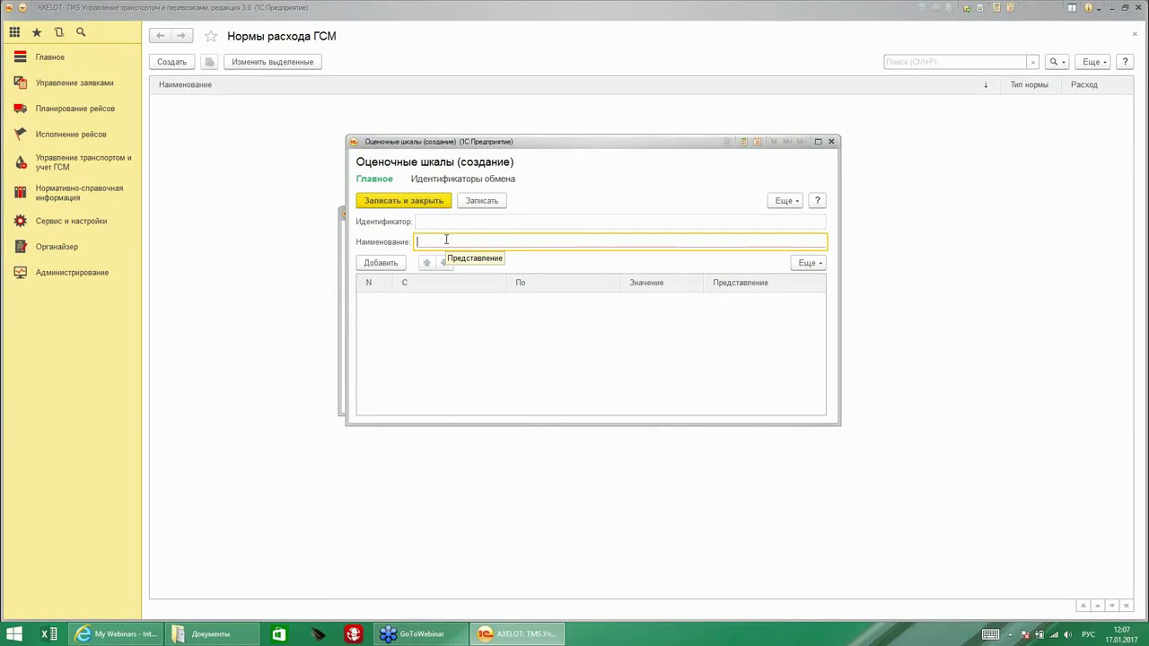
pyautogui.write('Шк')
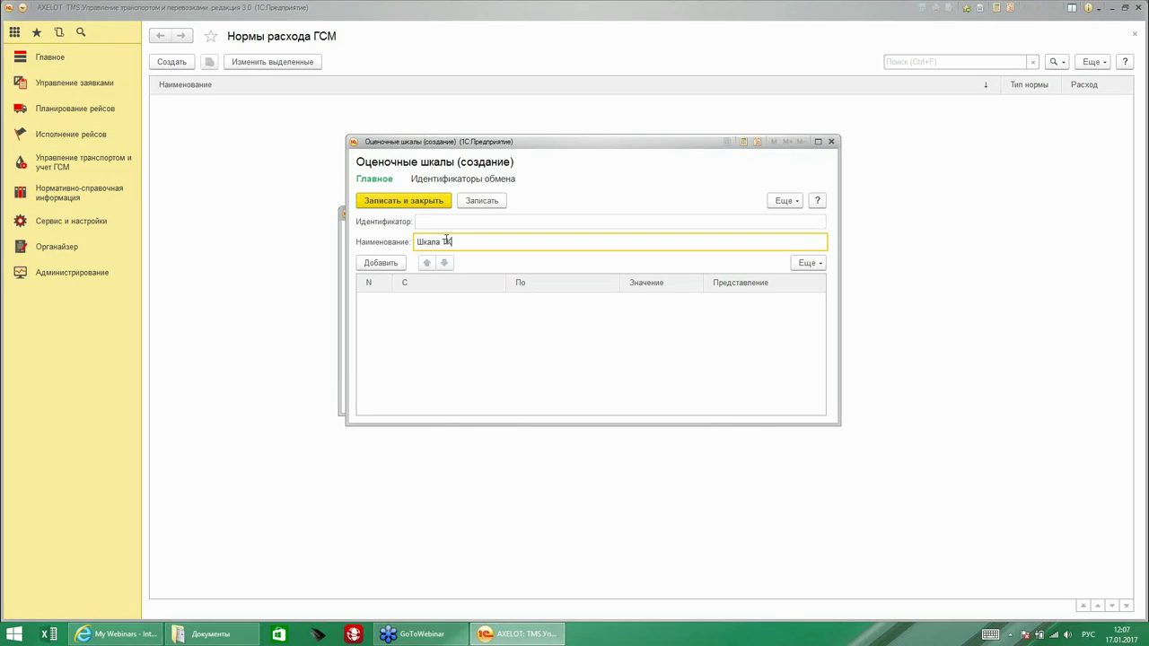
pyautogui.write('ала ТК')
pyautogui.click(381, 262)
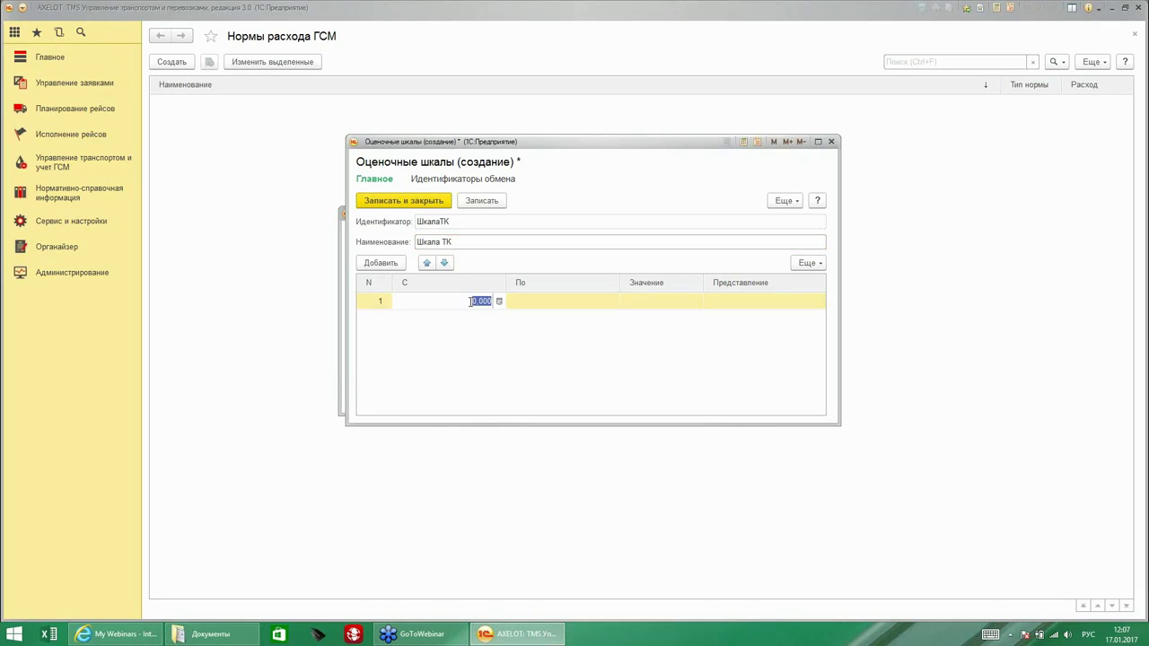
pyautogui.click(539, 302)
pyautogui.click(667, 303)
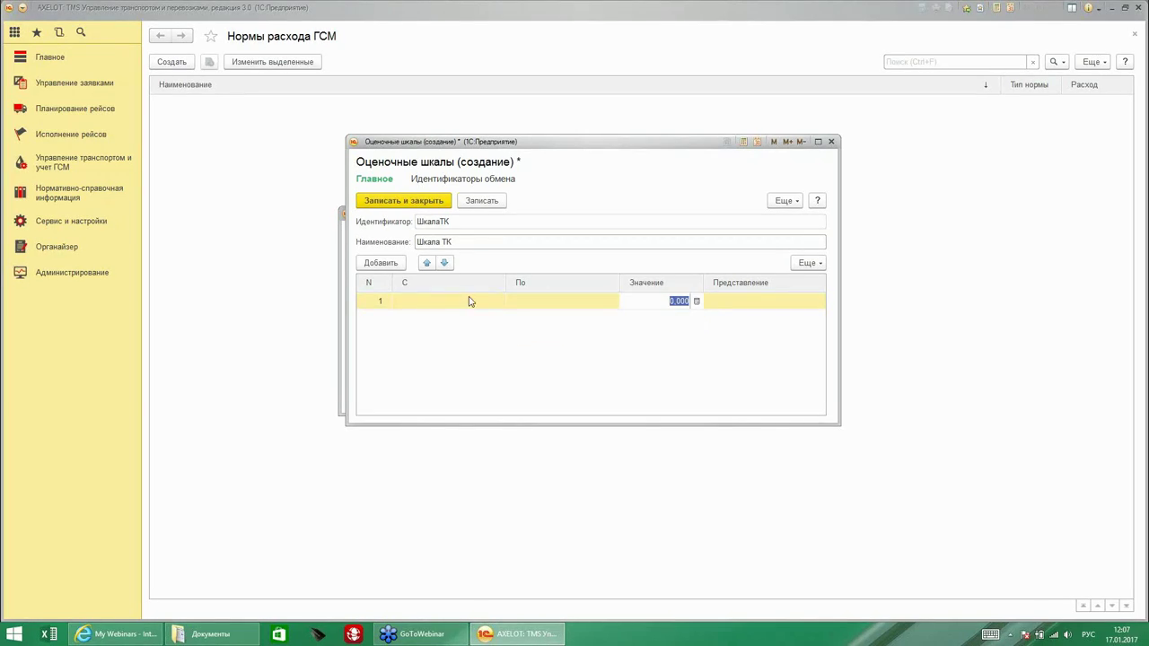
pyautogui.click(411, 201)
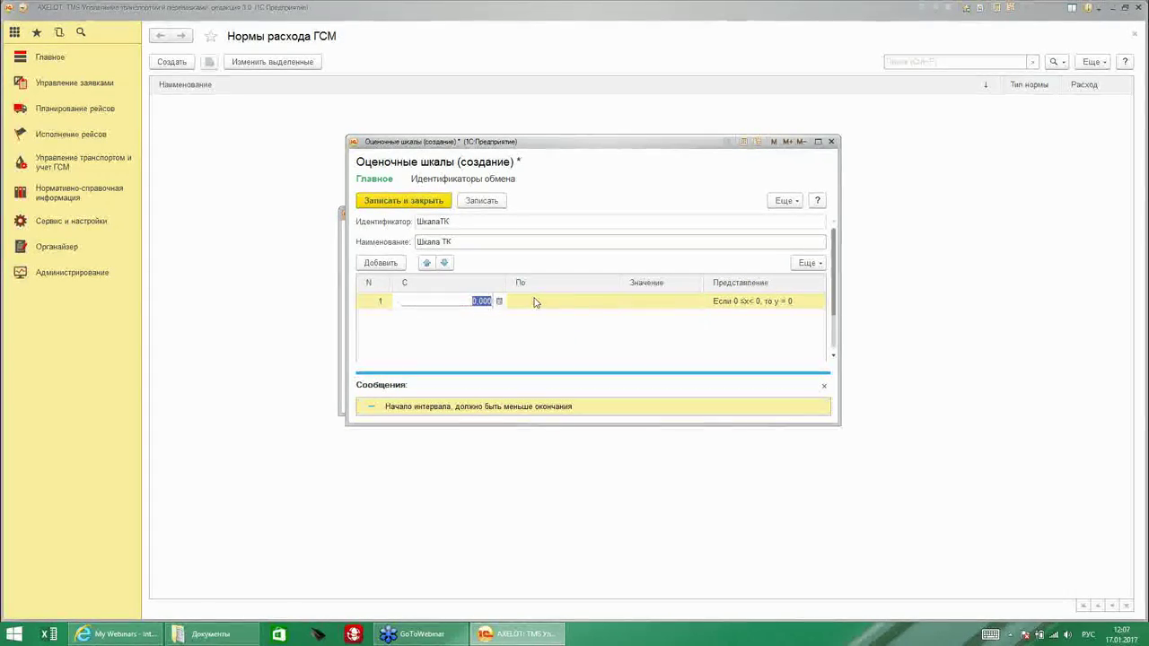
pyautogui.write('1')
pyautogui.press('Return')
pyautogui.write('20')
pyautogui.press('Return')
pyautogui.write('5')
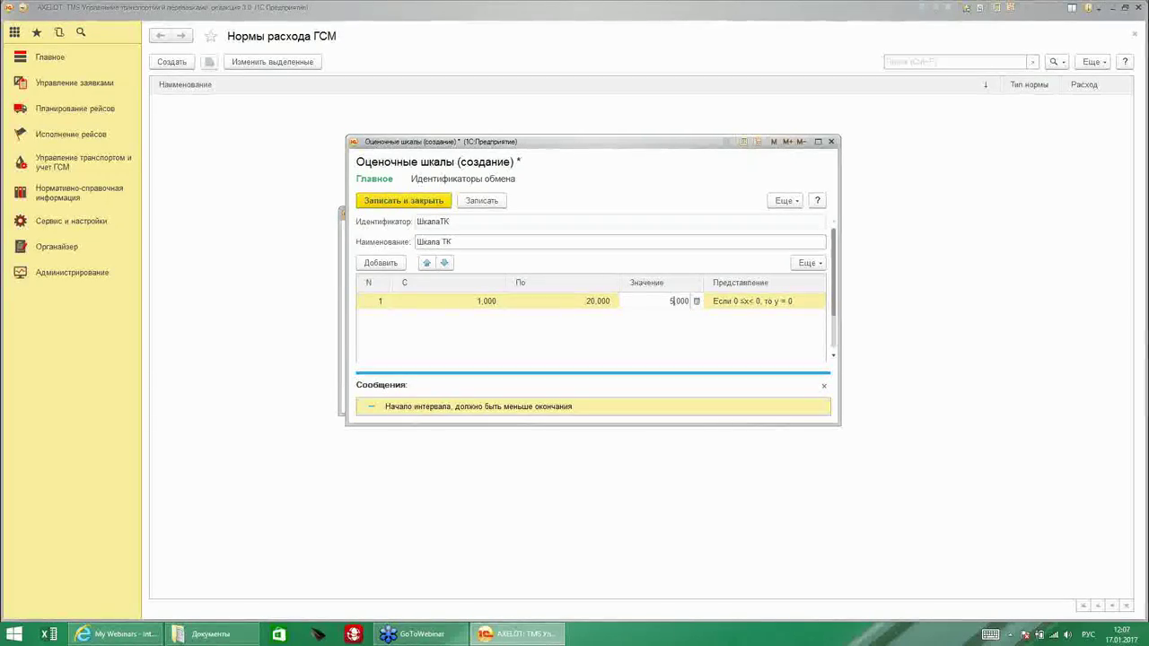
pyautogui.click(403, 201)
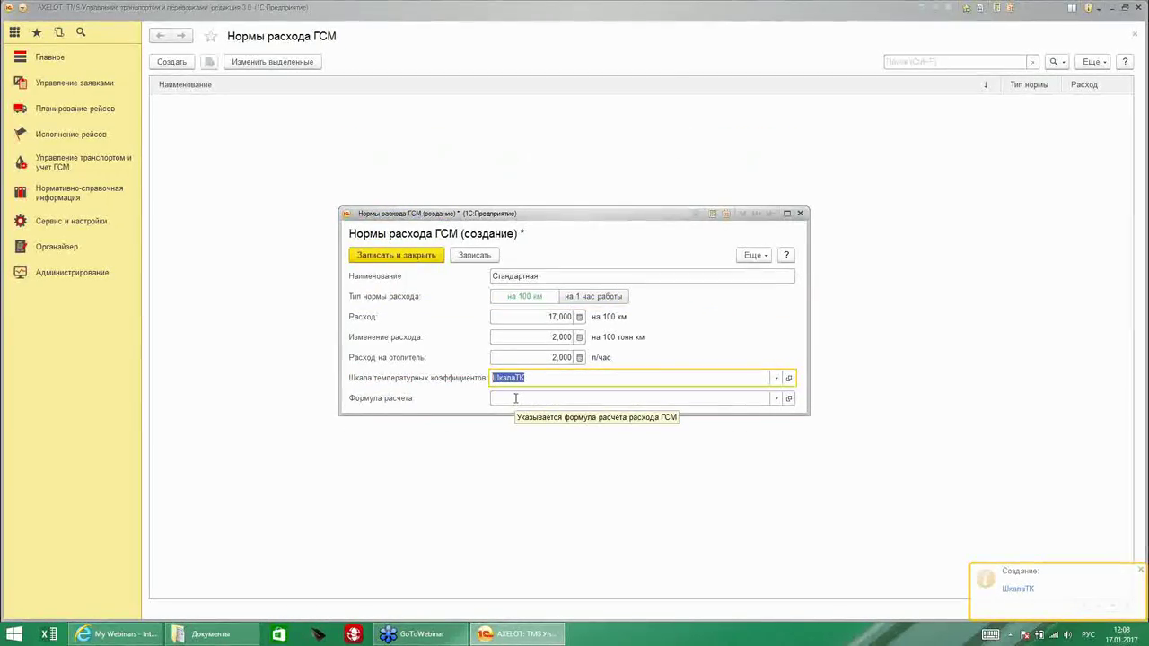
# Leave the calculation formula empty and save the Стандартная norm.
pyautogui.click(515, 398)
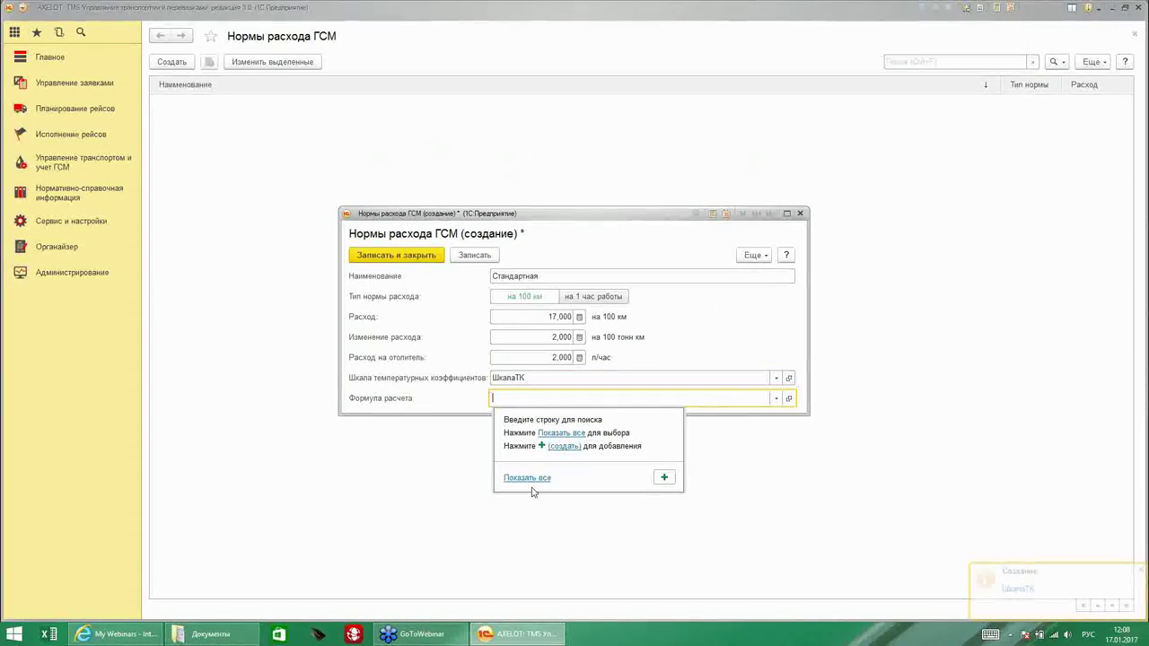
pyautogui.click(500, 399)
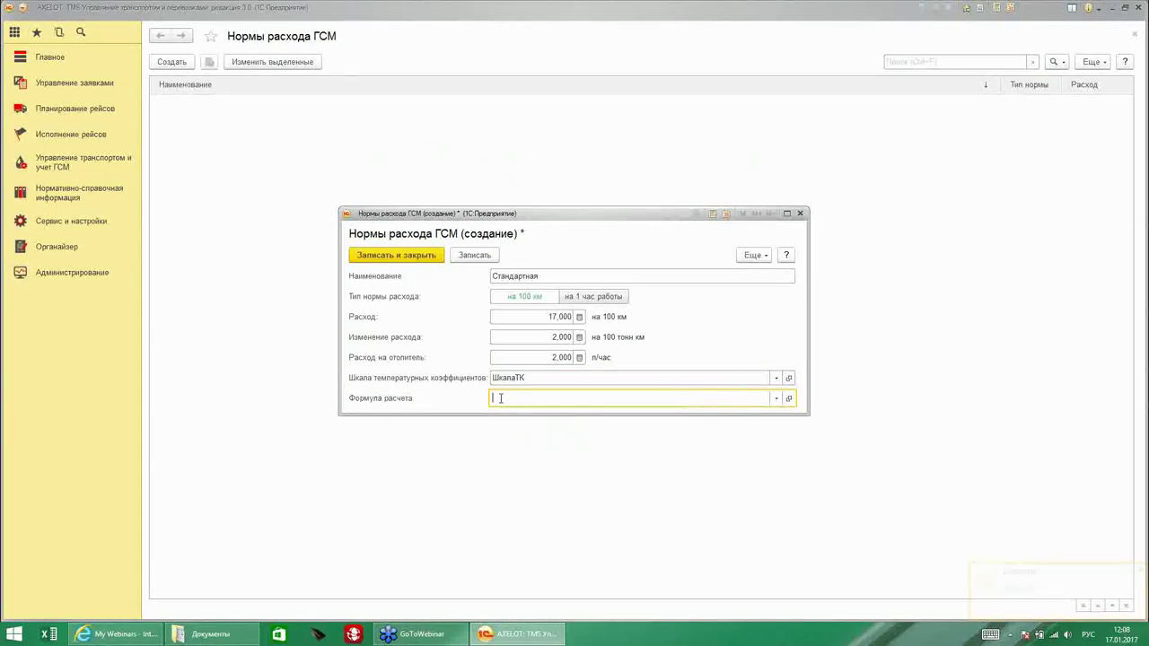
pyautogui.click(413, 257)
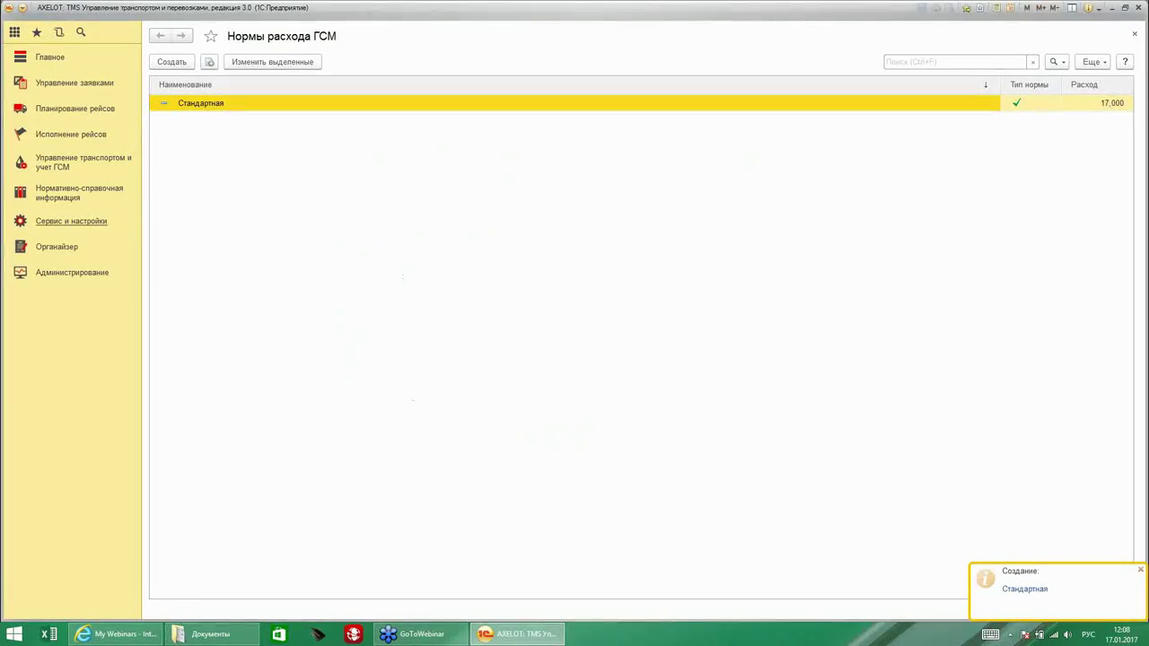
pyautogui.click(71, 221)
pyautogui.scroll(-3, 487, 332)
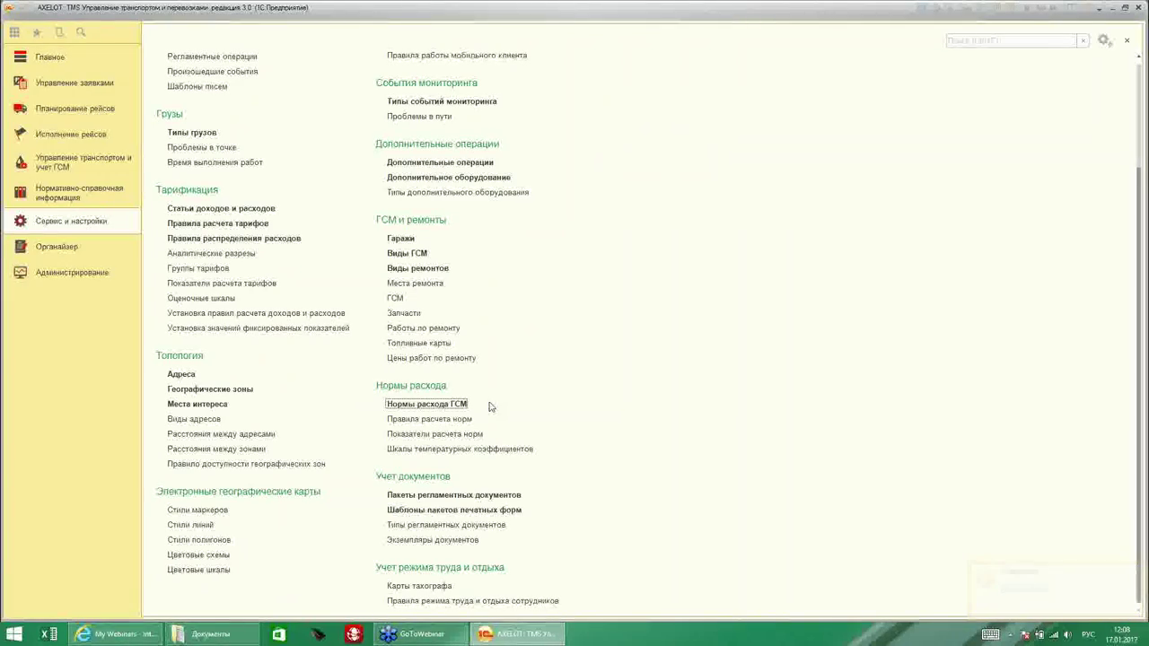
# Open a new tachograph card and step through holder, issuing authority and date fields.
pyautogui.click(419, 586)
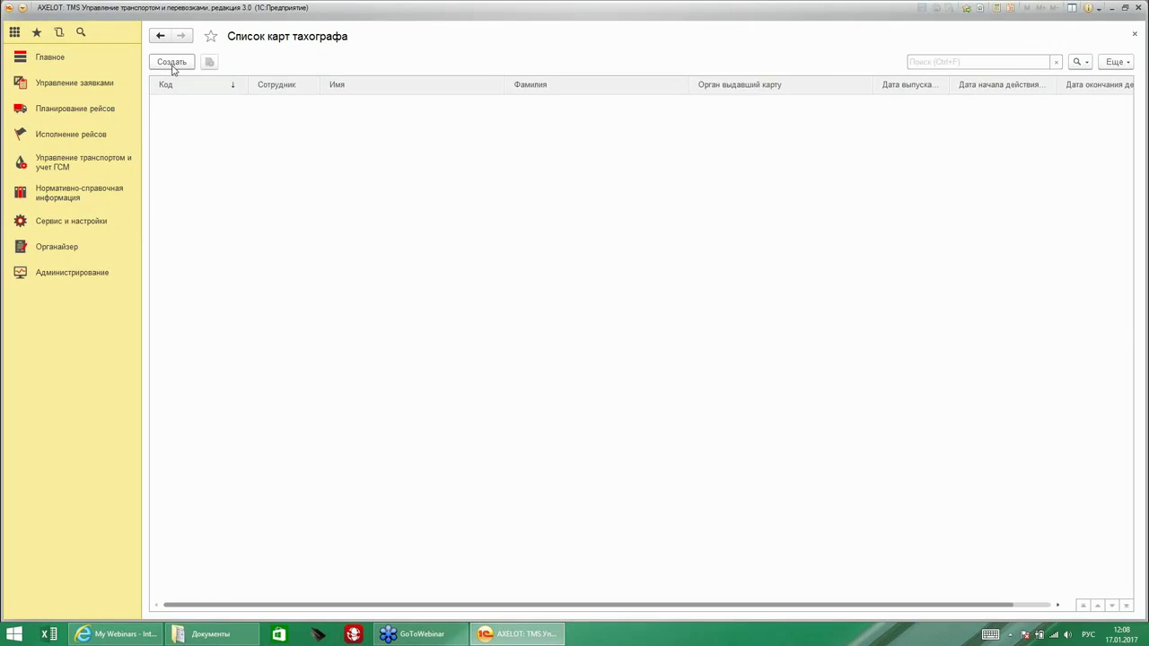
pyautogui.click(173, 65)
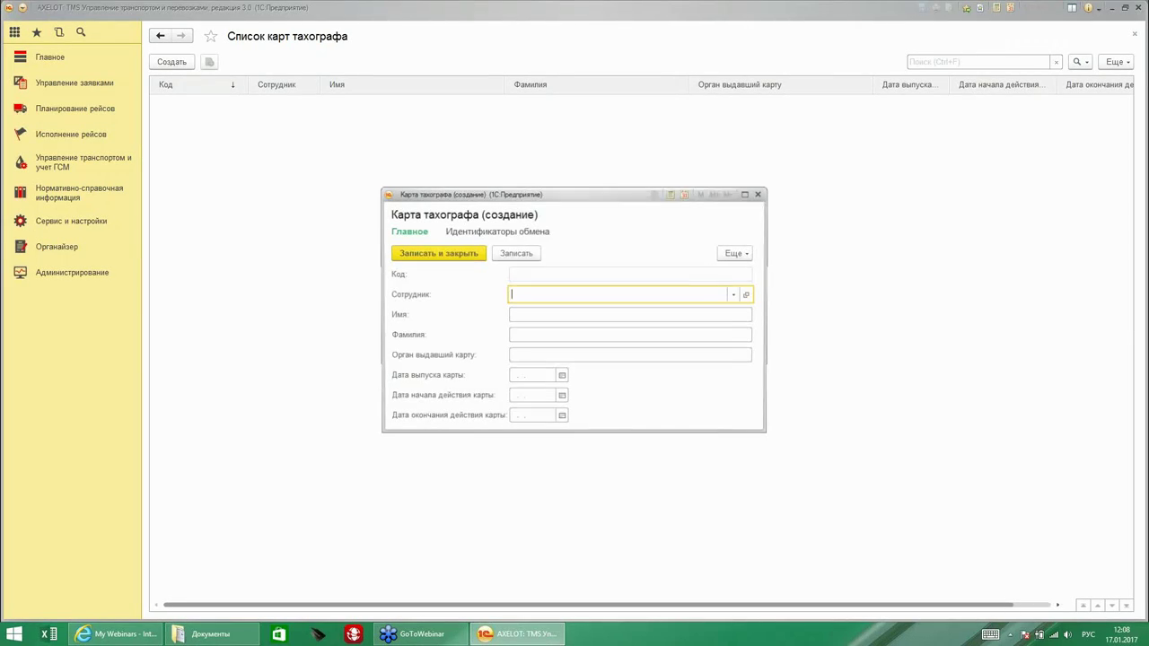
pyautogui.click(511, 314)
pyautogui.click(521, 335)
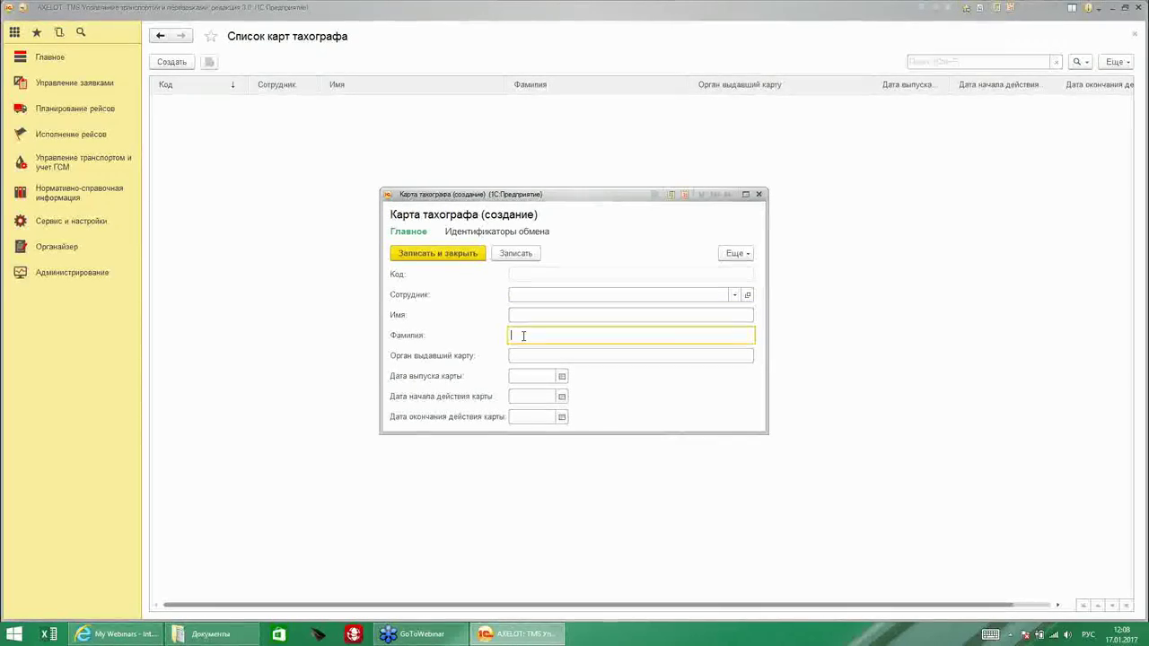
pyautogui.click(519, 356)
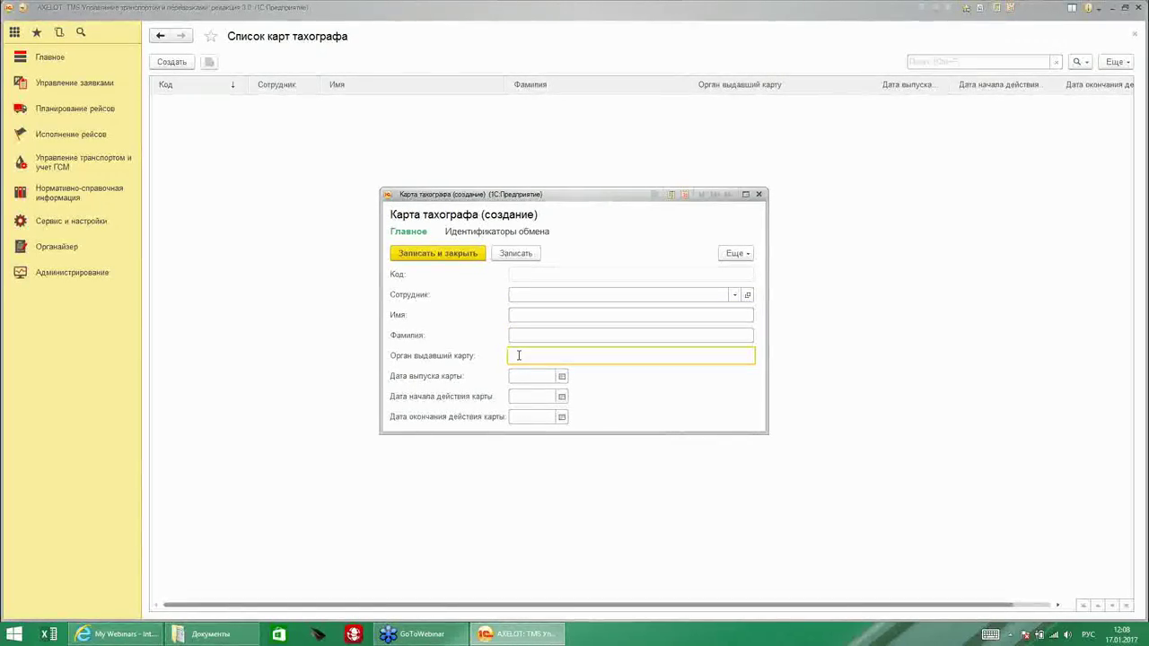
pyautogui.click(521, 376)
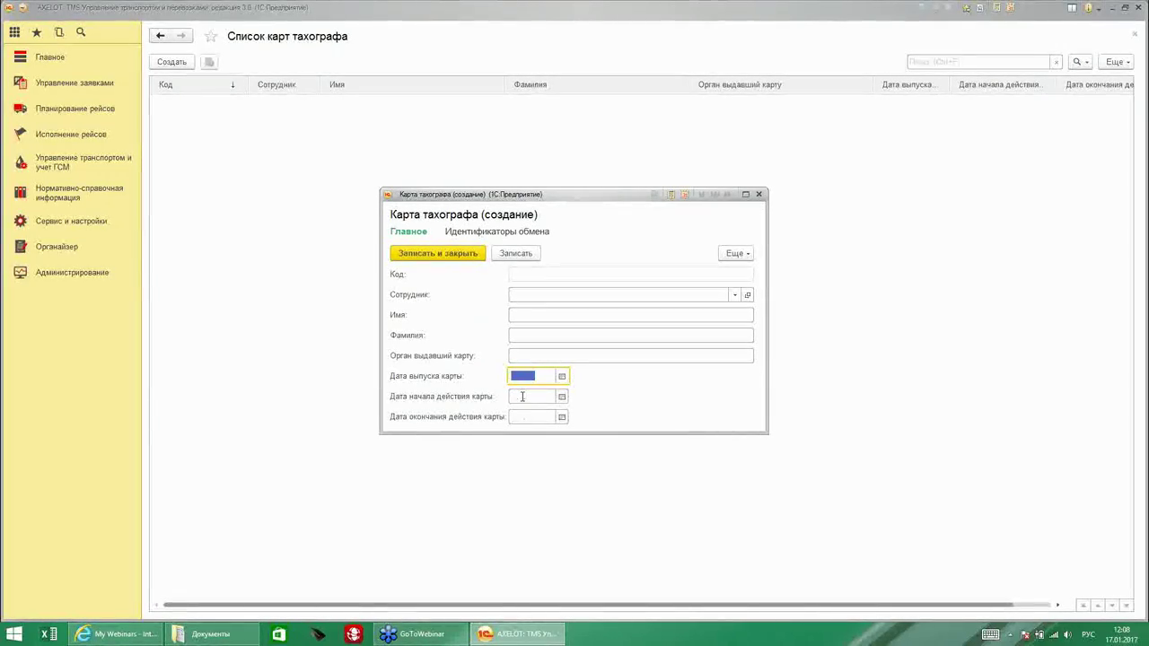
pyautogui.click(522, 395)
pyautogui.click(528, 413)
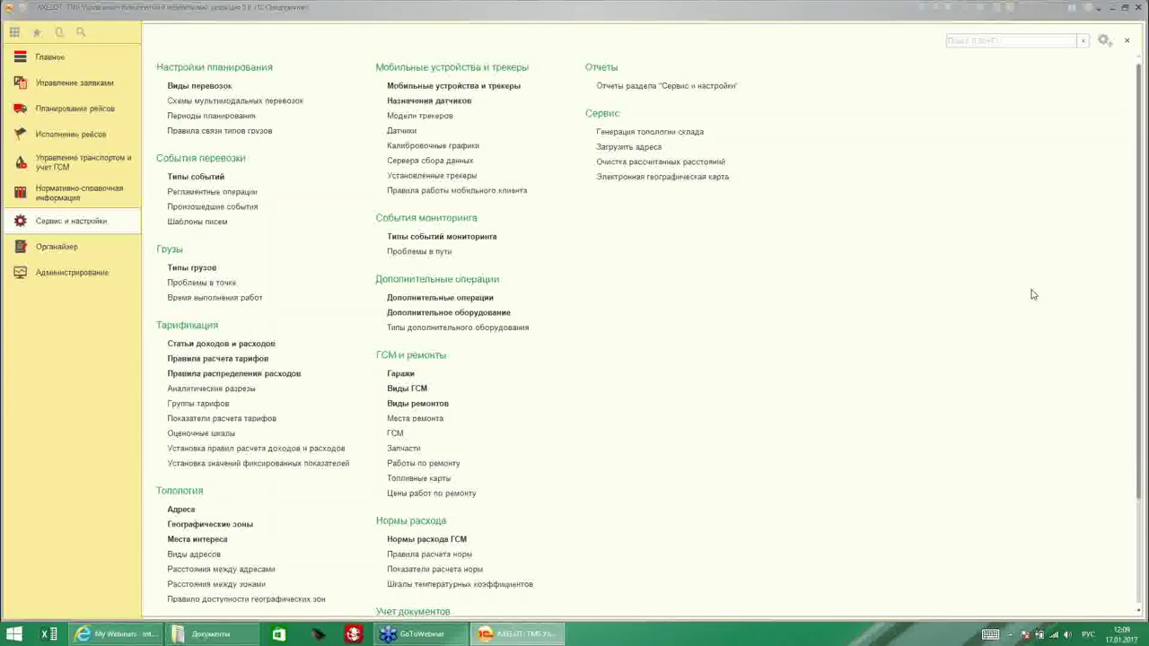
# Start mobile device IO-22789 and create a new tracker model for it.
pyautogui.click(453, 86)
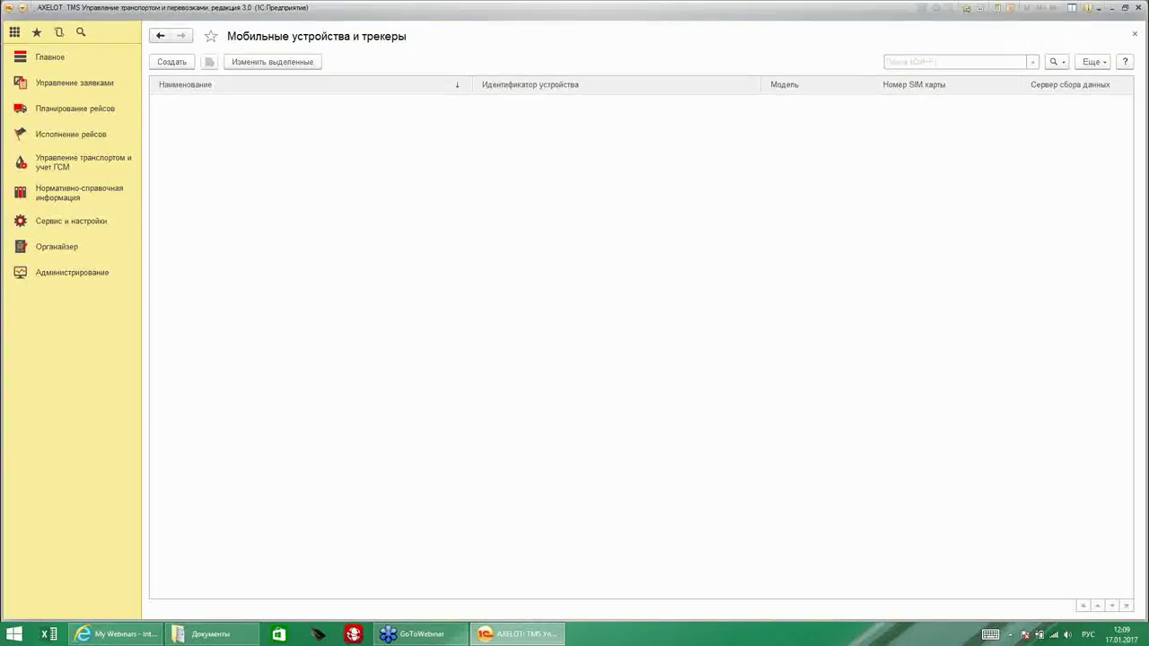
pyautogui.click(168, 62)
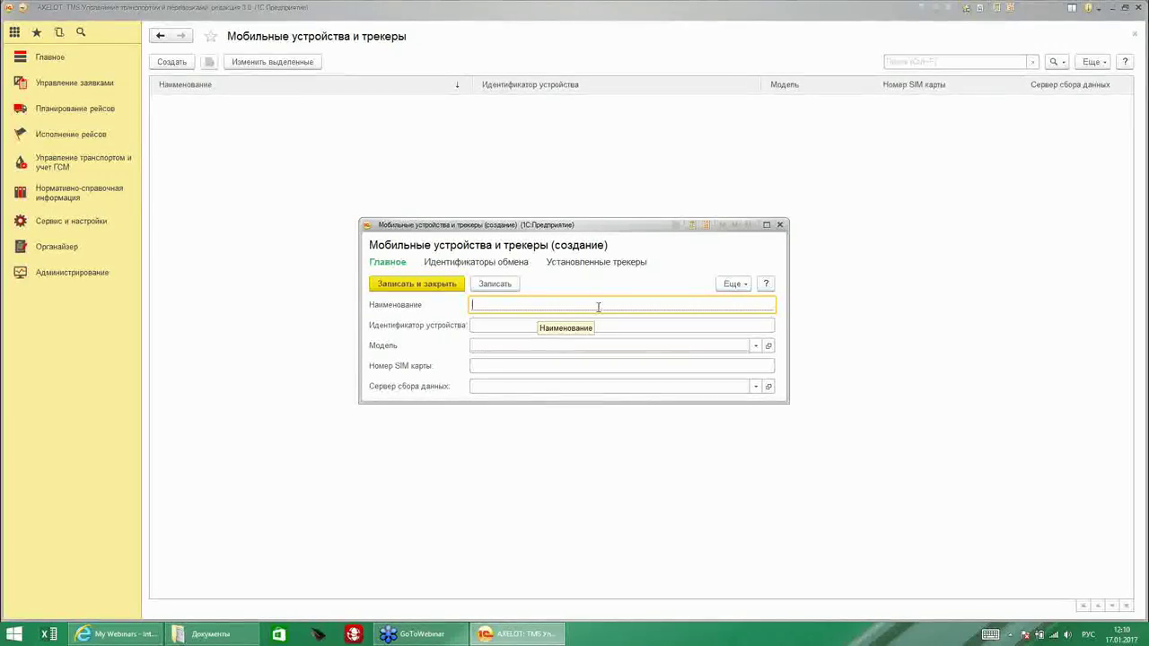
pyautogui.write('шщ')
pyautogui.press('BackSpace')
pyautogui.press('BackSpace')
pyautogui.hotkey('alt', 'shift')
pyautogui.write('I')
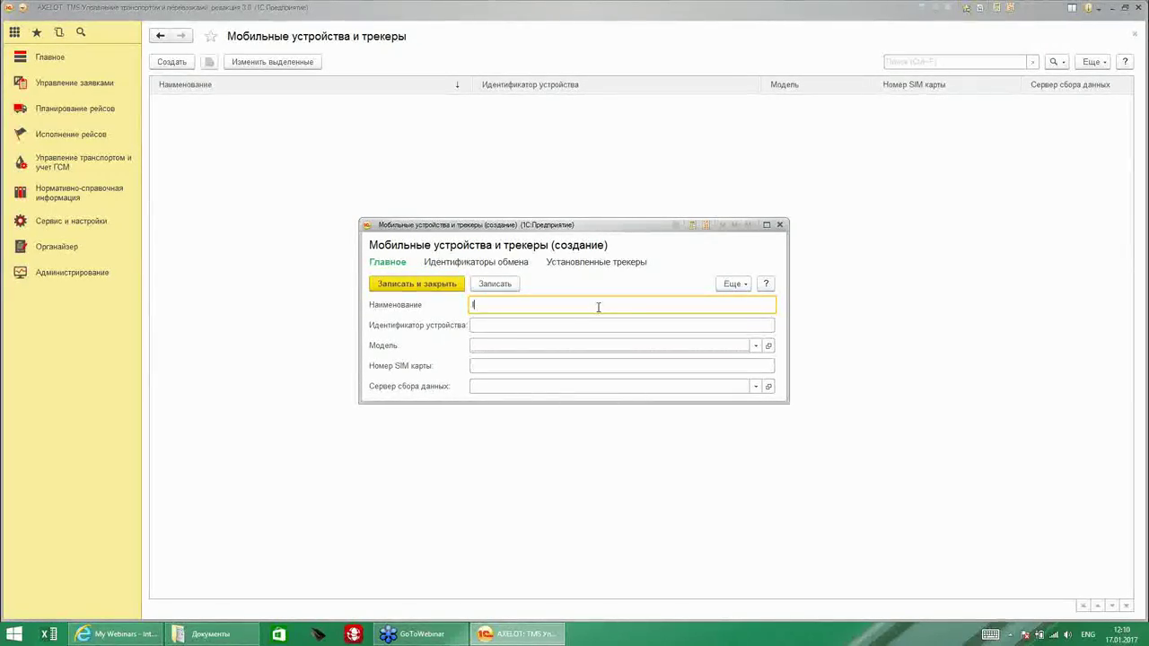
pyautogui.write('O-22789')
pyautogui.click(755, 347)
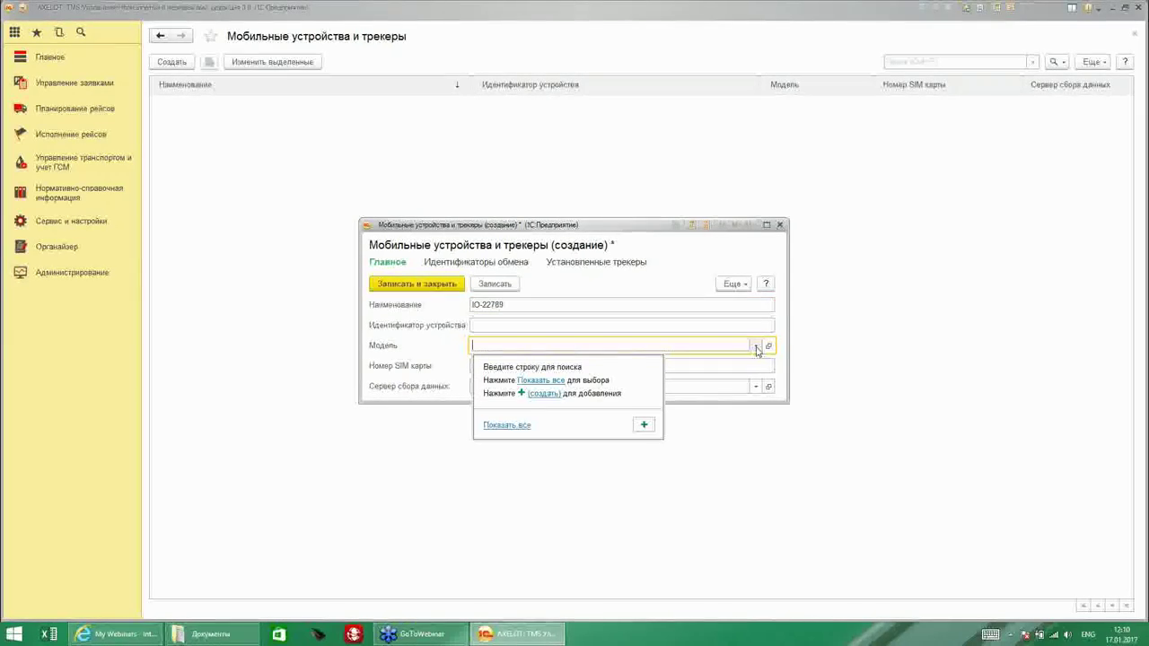
pyautogui.click(643, 425)
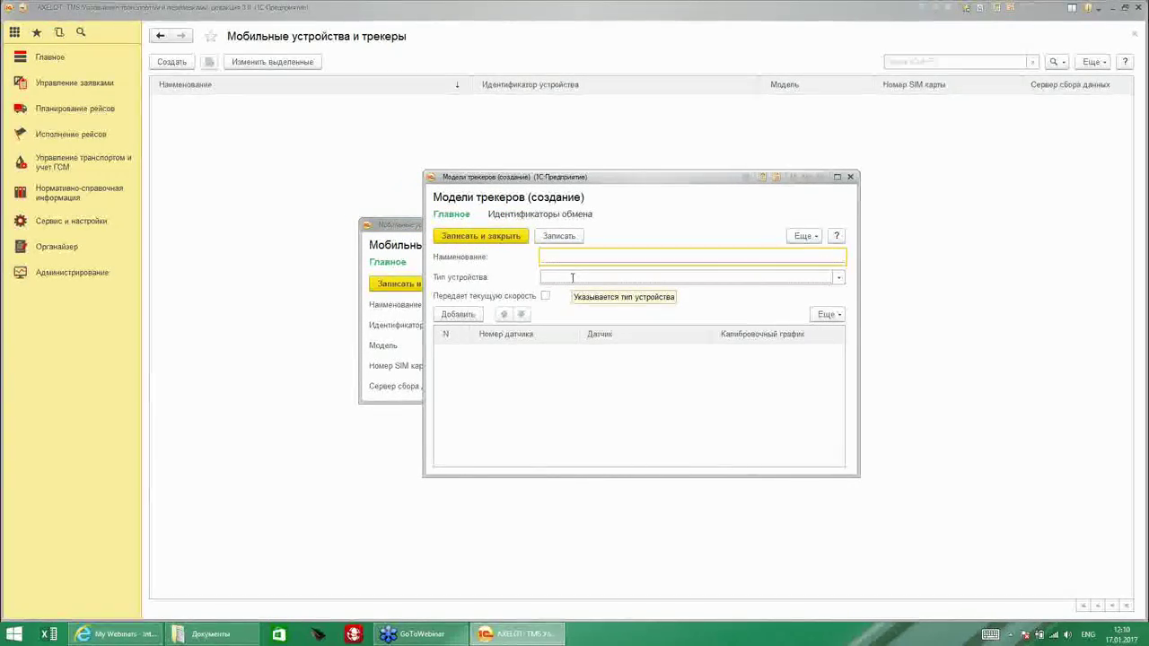
# Name the tracker model 'Модель 1', fixing the keyboard layout.
pyautogui.moveTo(610, 184); pyautogui.dragTo(623, 224)
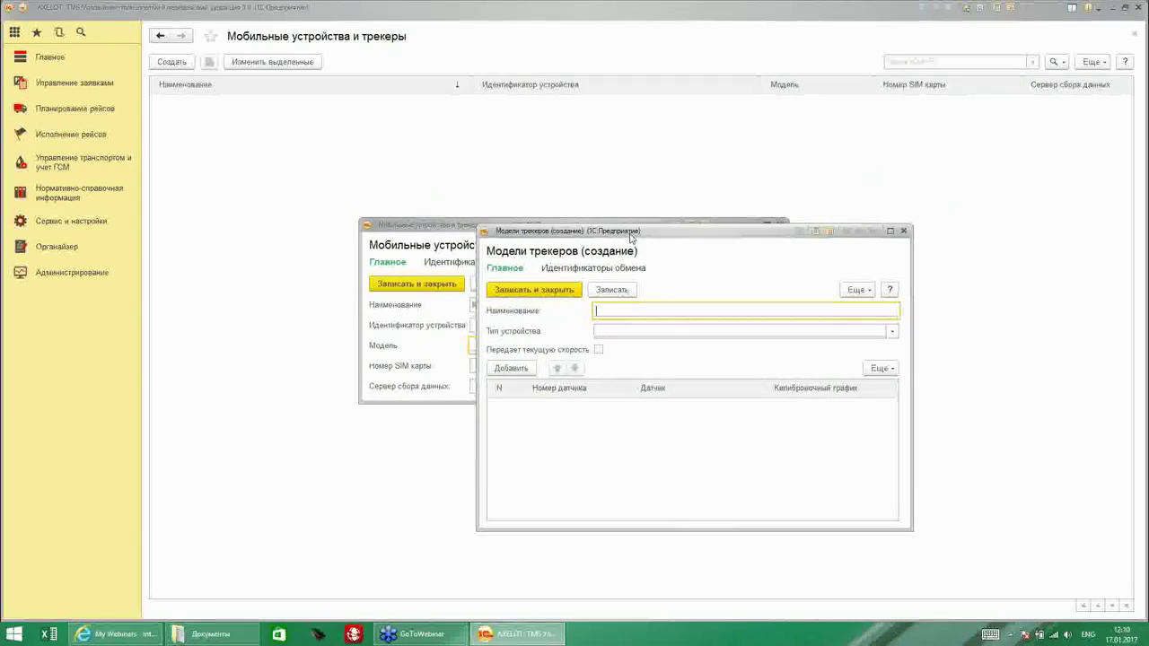
pyautogui.write('Vjtkm')
pyautogui.press('BackSpace')
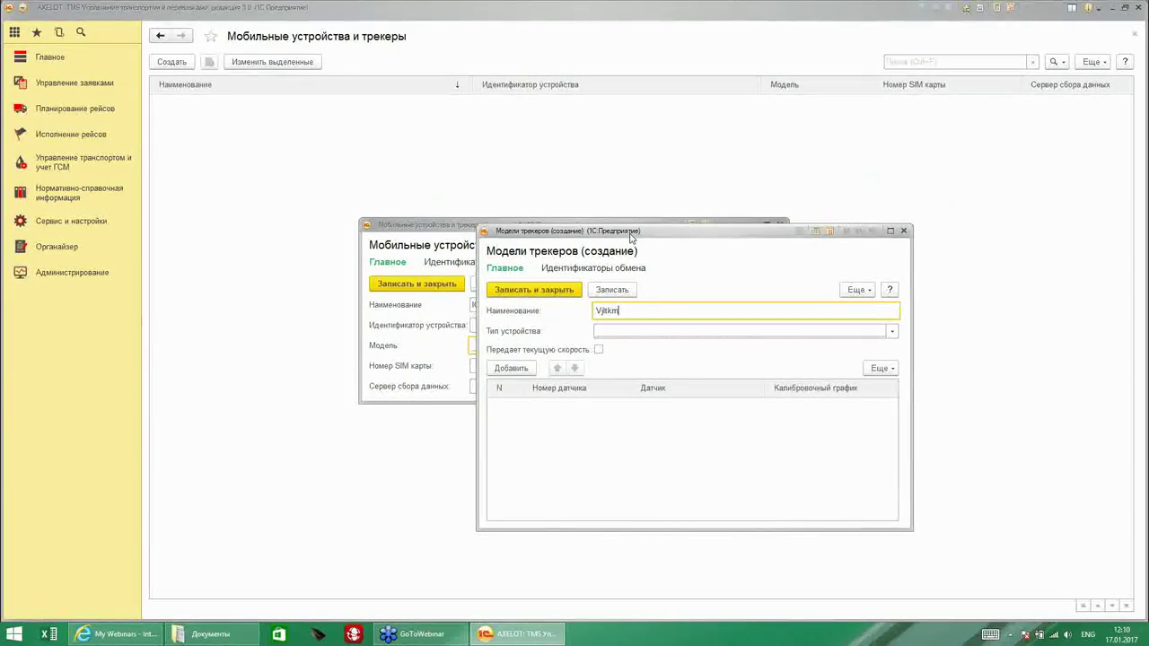
pyautogui.hotkey('alt', 'shift')
pyautogui.write('И')
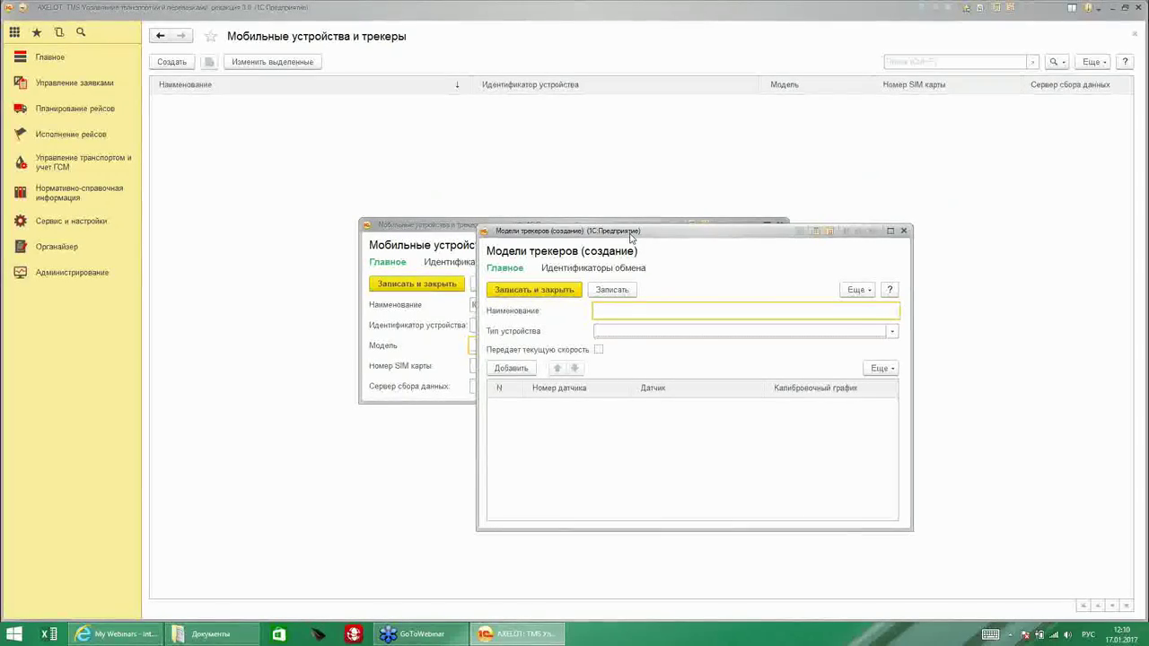
pyautogui.press('BackSpace')
pyautogui.write('Модель 1')
# Set device type Трекер, mark current speed transmitted, and add sensor row 1.
pyautogui.click(891, 331)
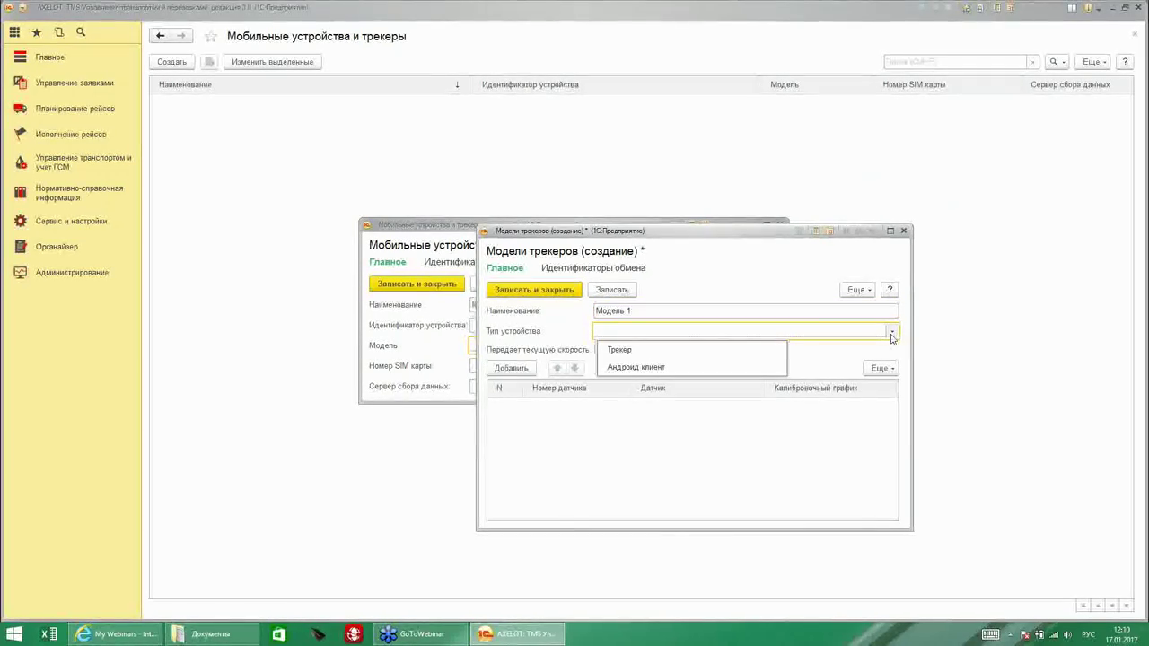
pyautogui.click(669, 352)
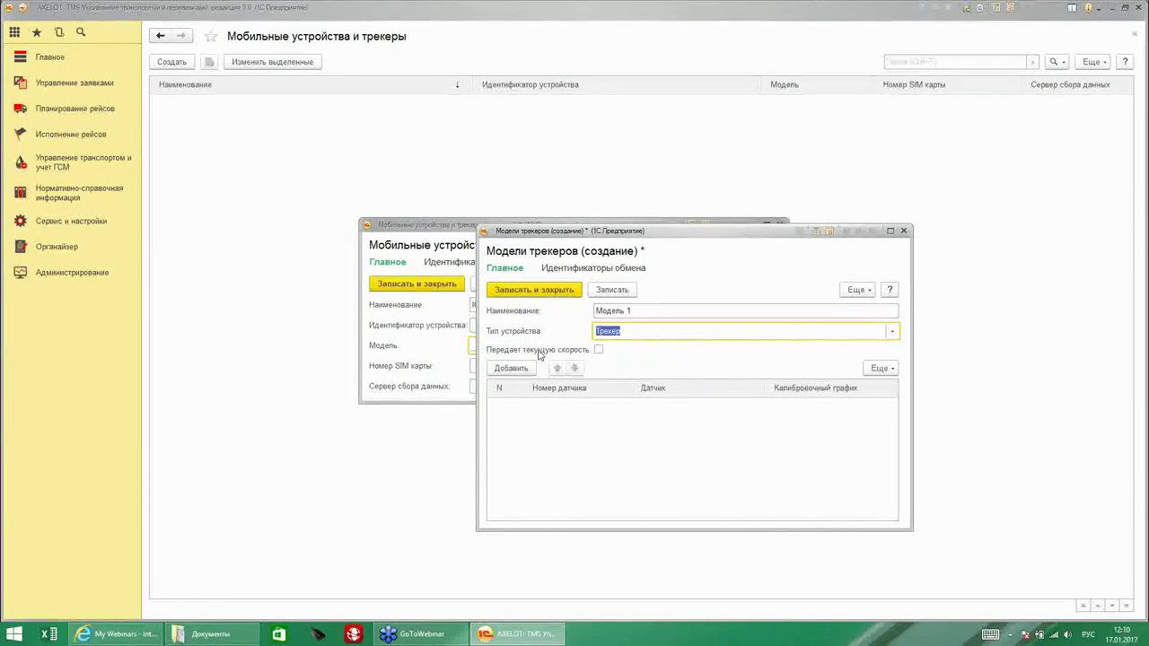
pyautogui.click(599, 350)
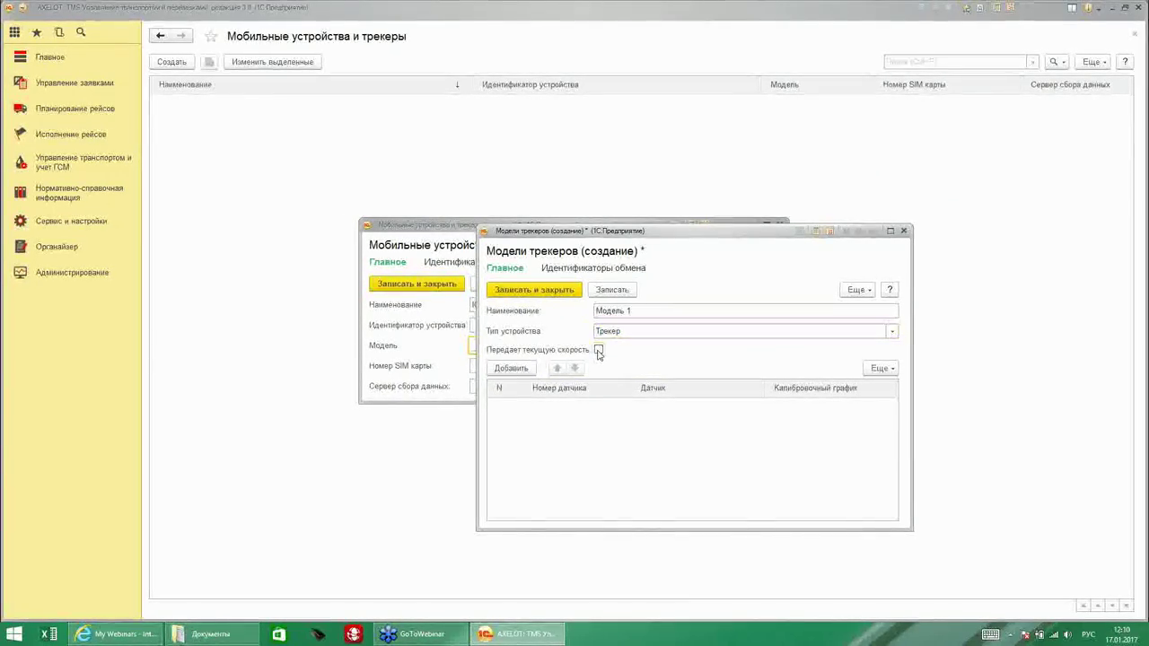
pyautogui.click(518, 370)
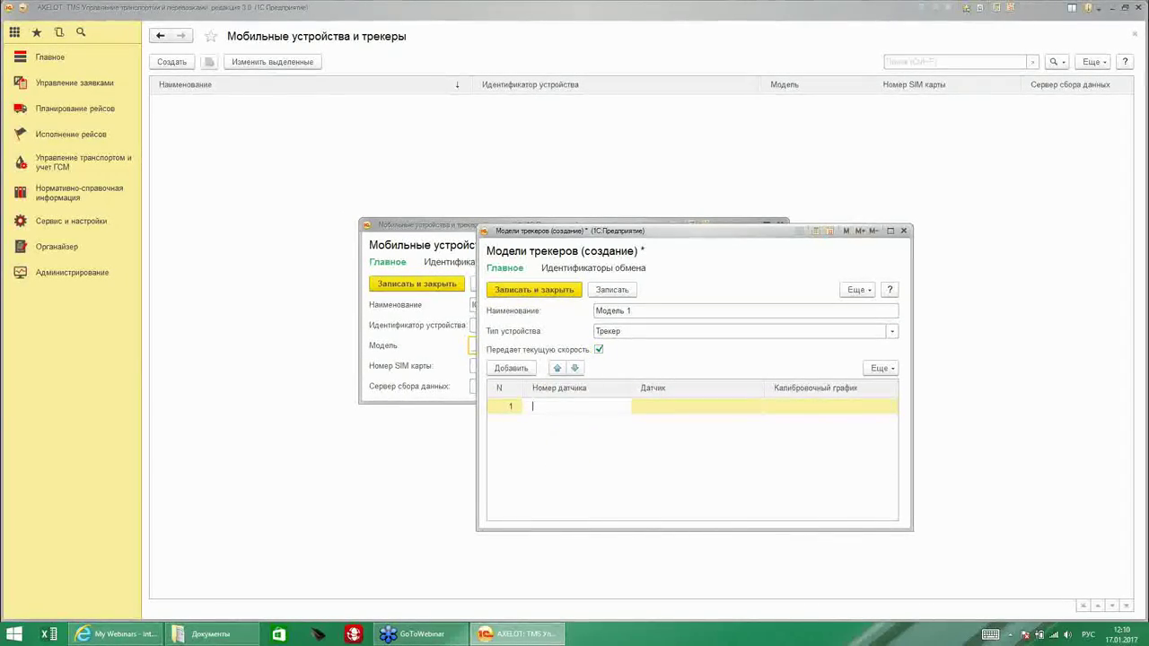
pyautogui.write('1')
pyautogui.press('Tab')
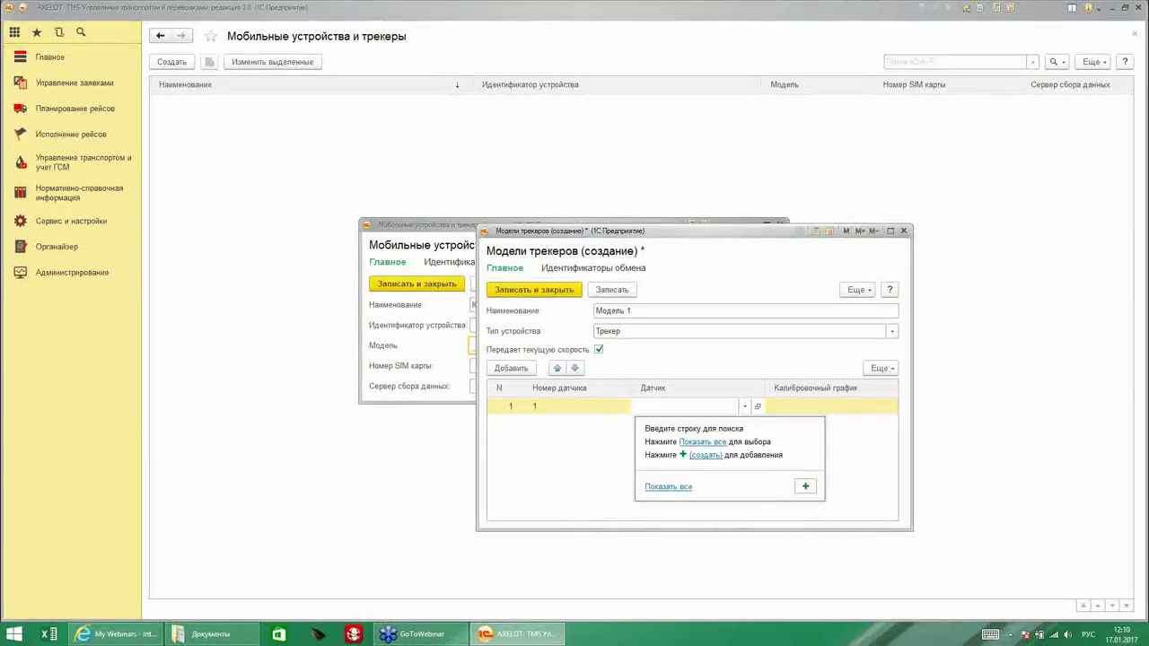
pyautogui.click(804, 486)
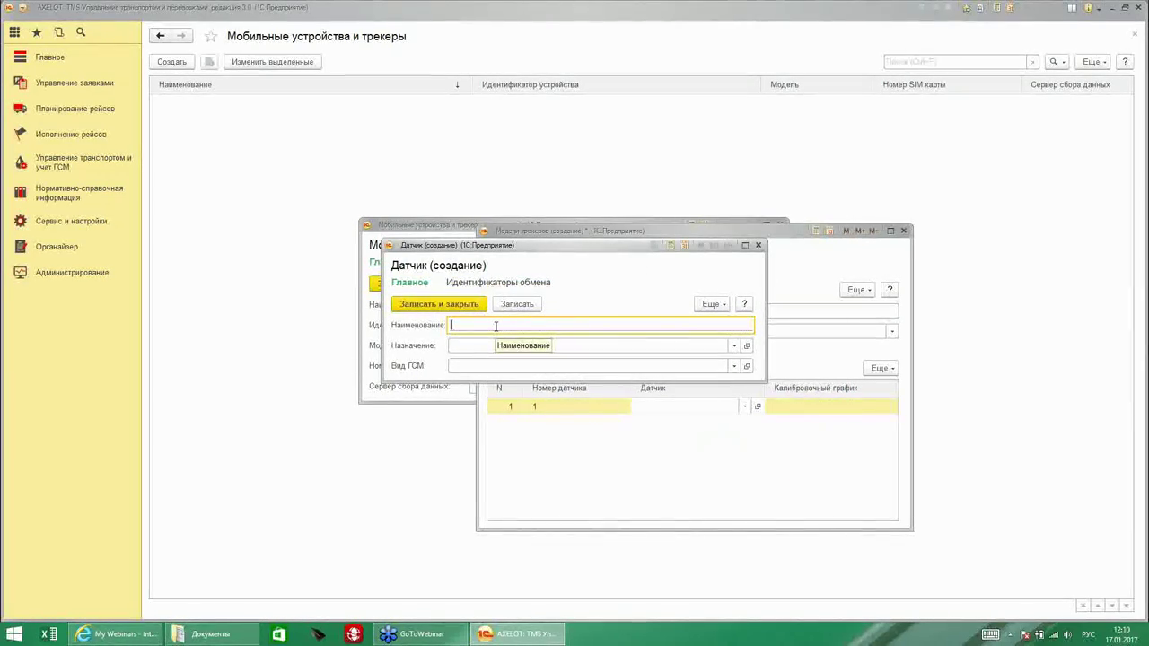
# Create sensor 'Уровень скорости' with purpose Значение скорости and fuel type Бензин.
pyautogui.write('Уровень ')
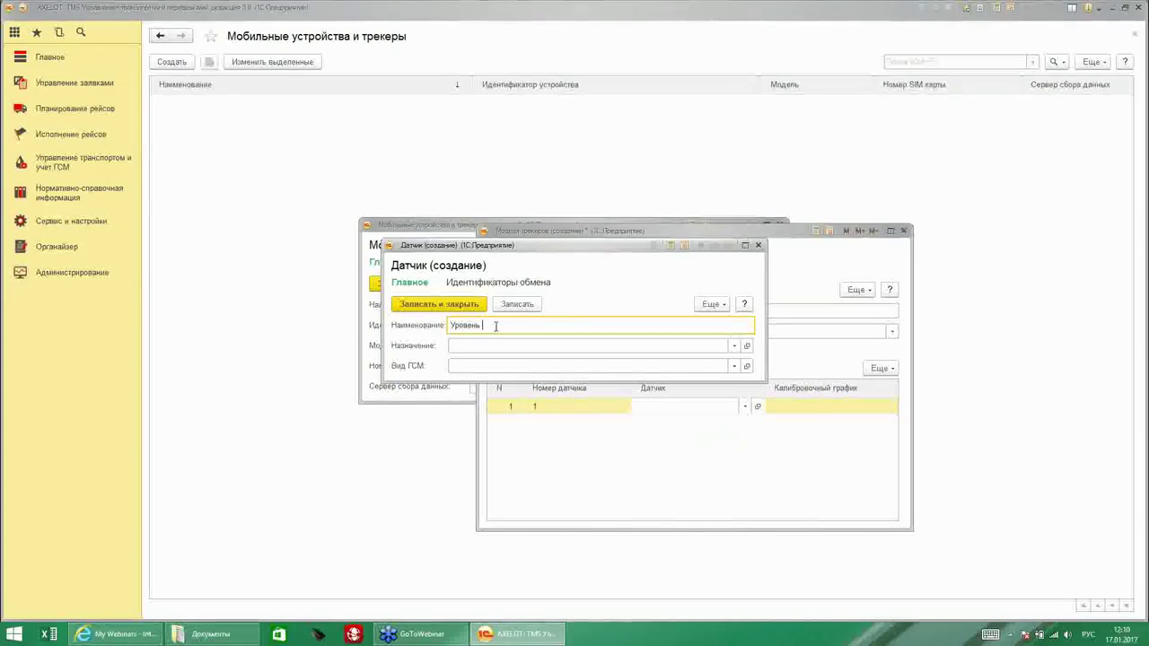
pyautogui.write('скорости')
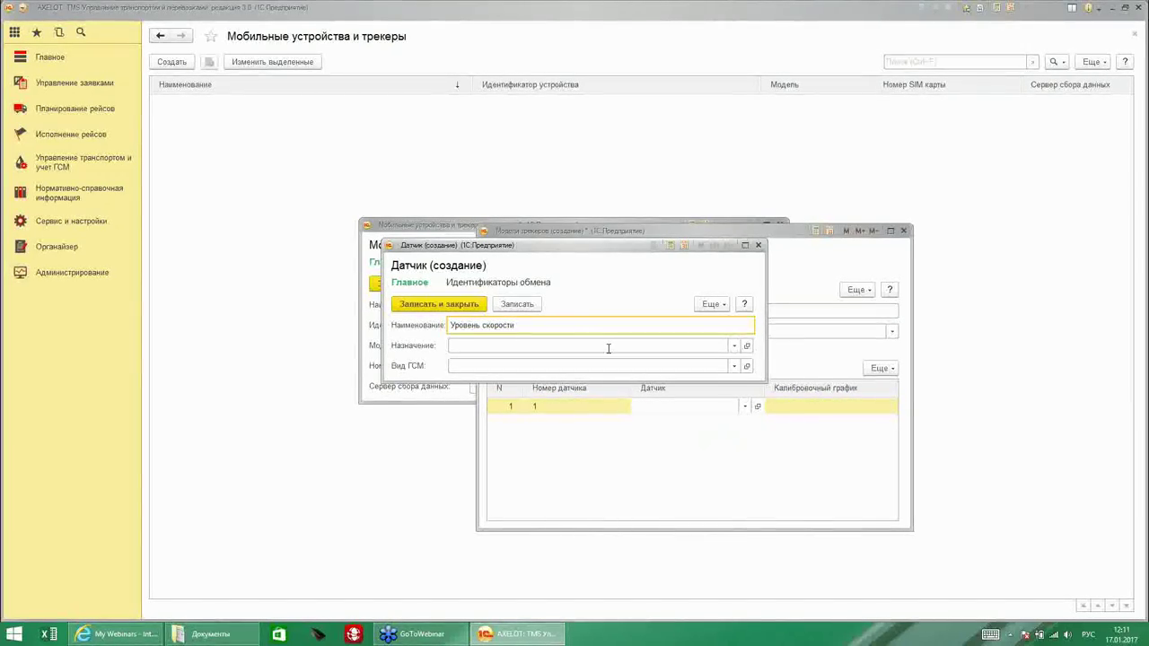
pyautogui.click(733, 347)
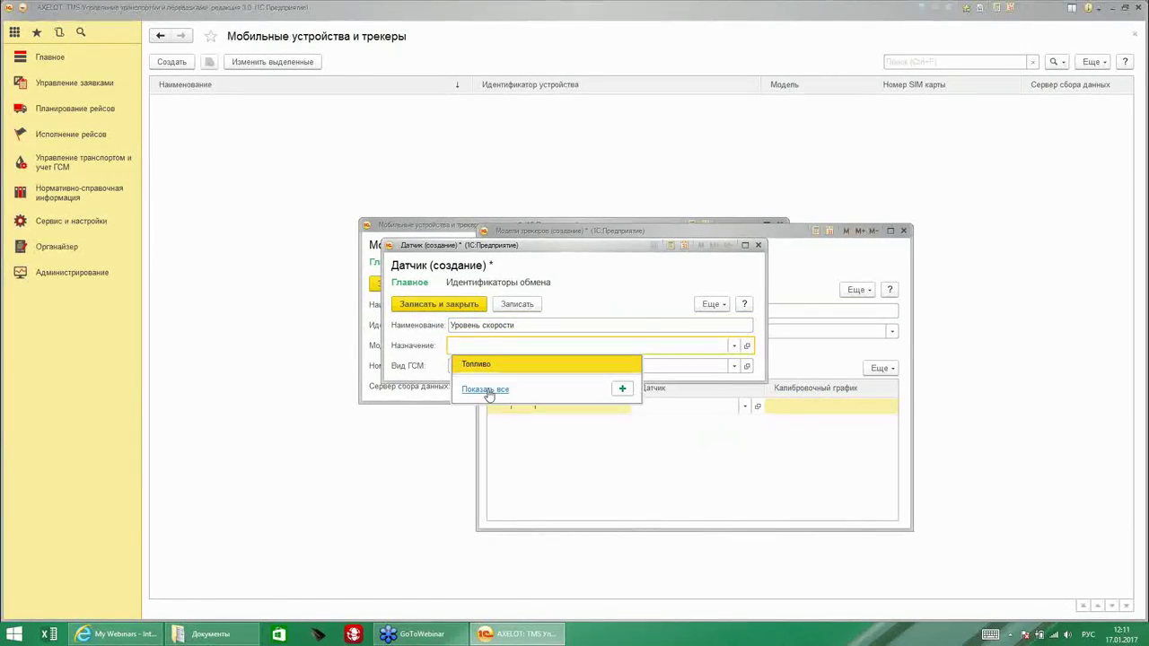
pyautogui.click(485, 390)
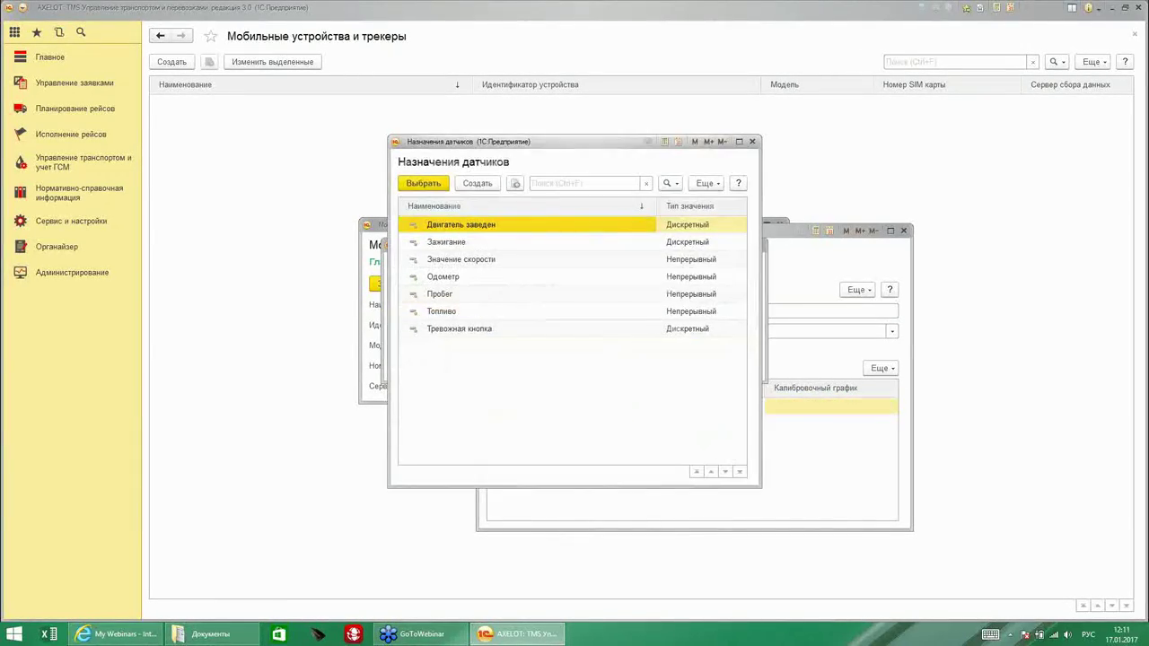
pyautogui.click(492, 259)
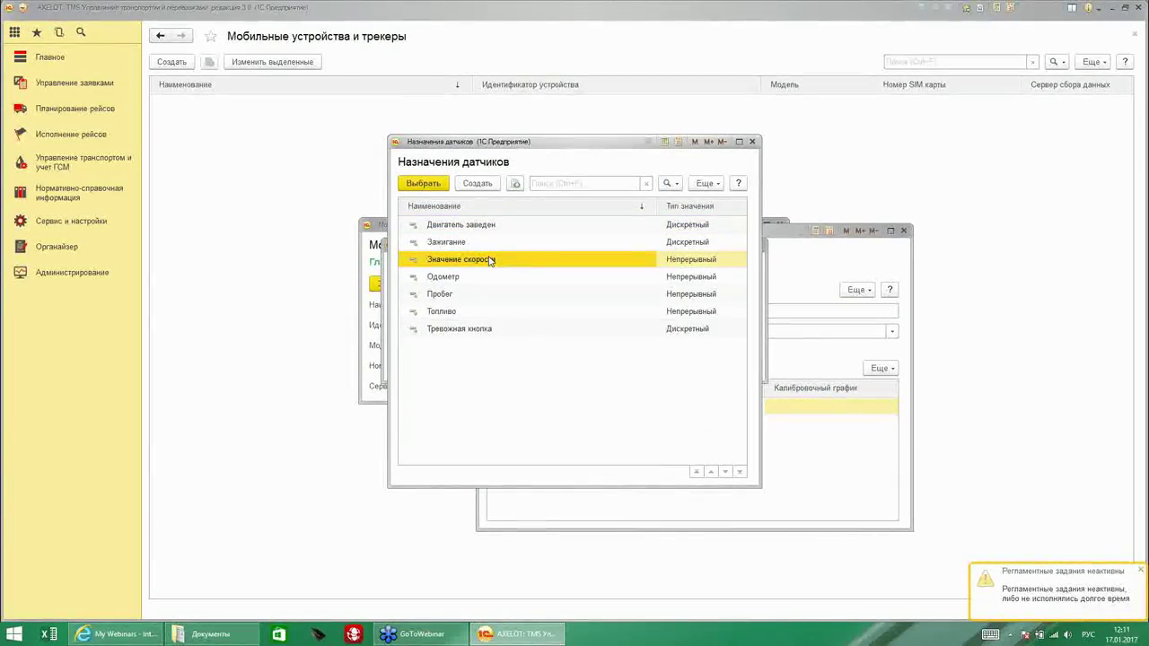
pyautogui.moveTo(749, 146); pyautogui.dragTo(743, 115)
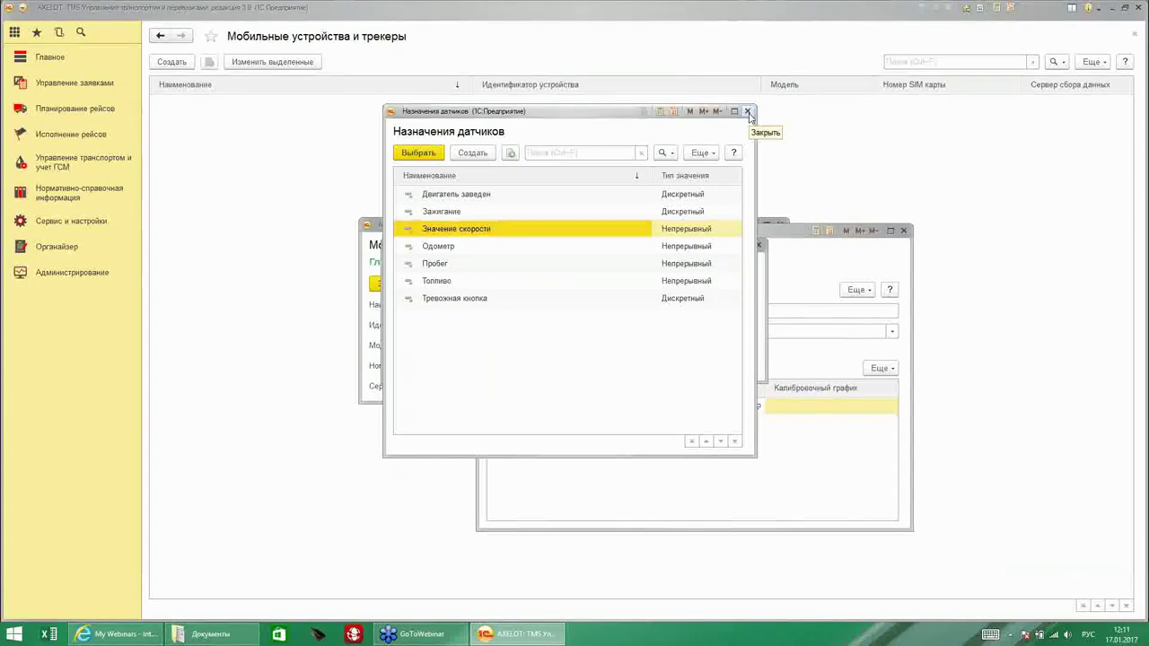
pyautogui.click(748, 111)
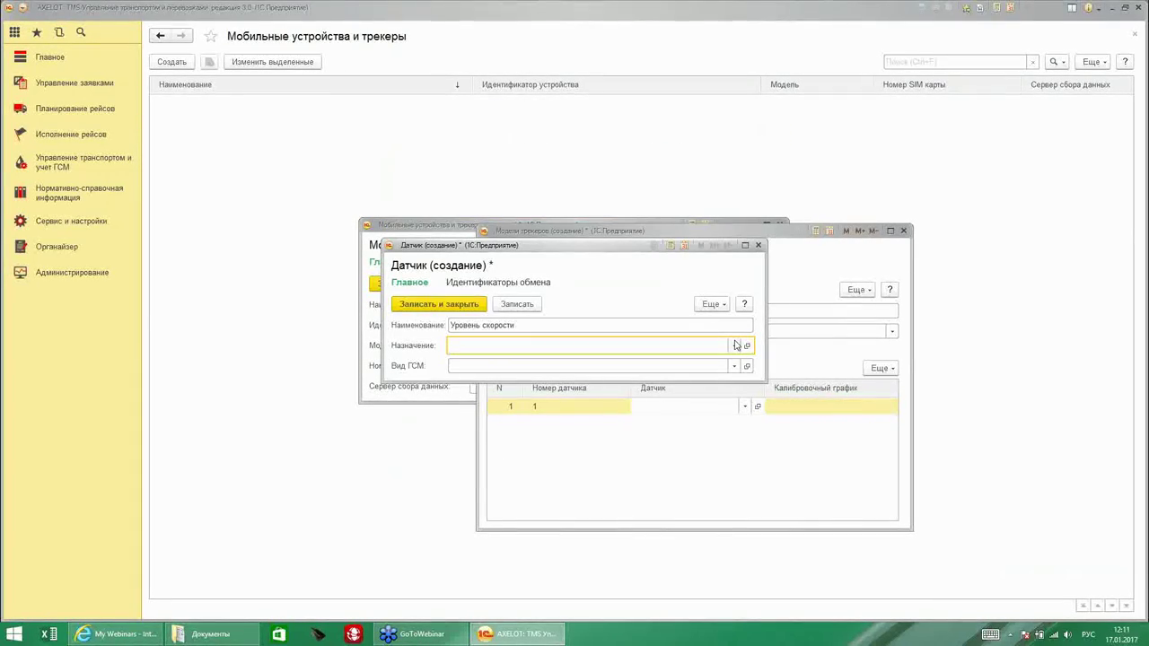
pyautogui.click(734, 346)
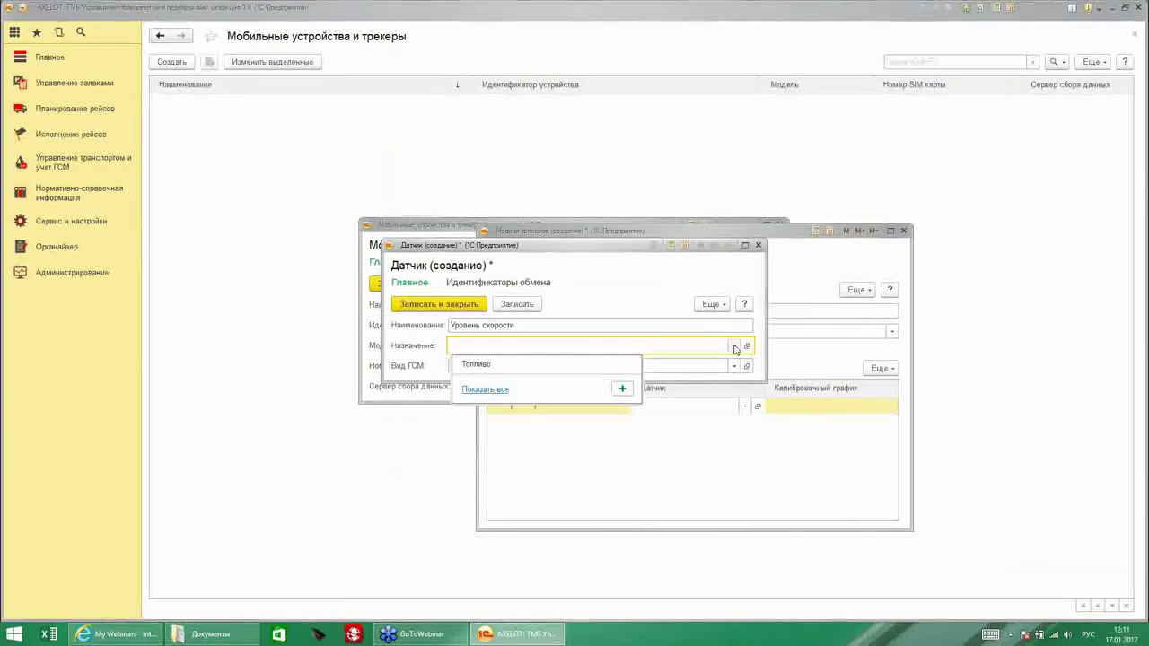
pyautogui.click(485, 390)
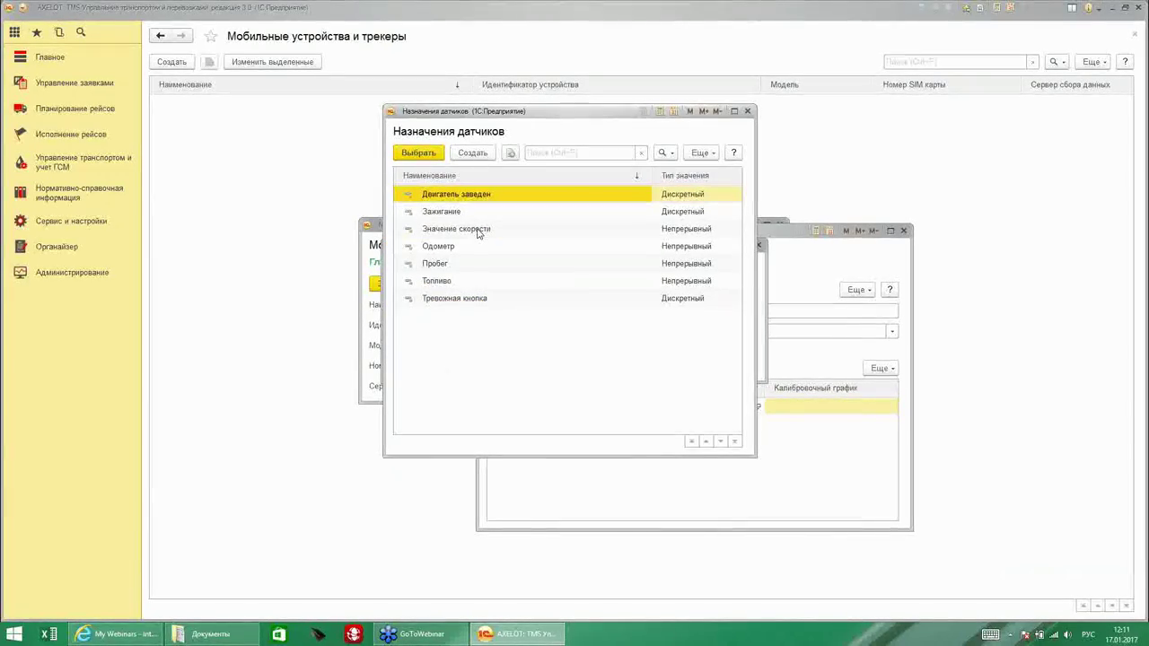
pyautogui.click(478, 231)
pyautogui.doubleClick(478, 230)
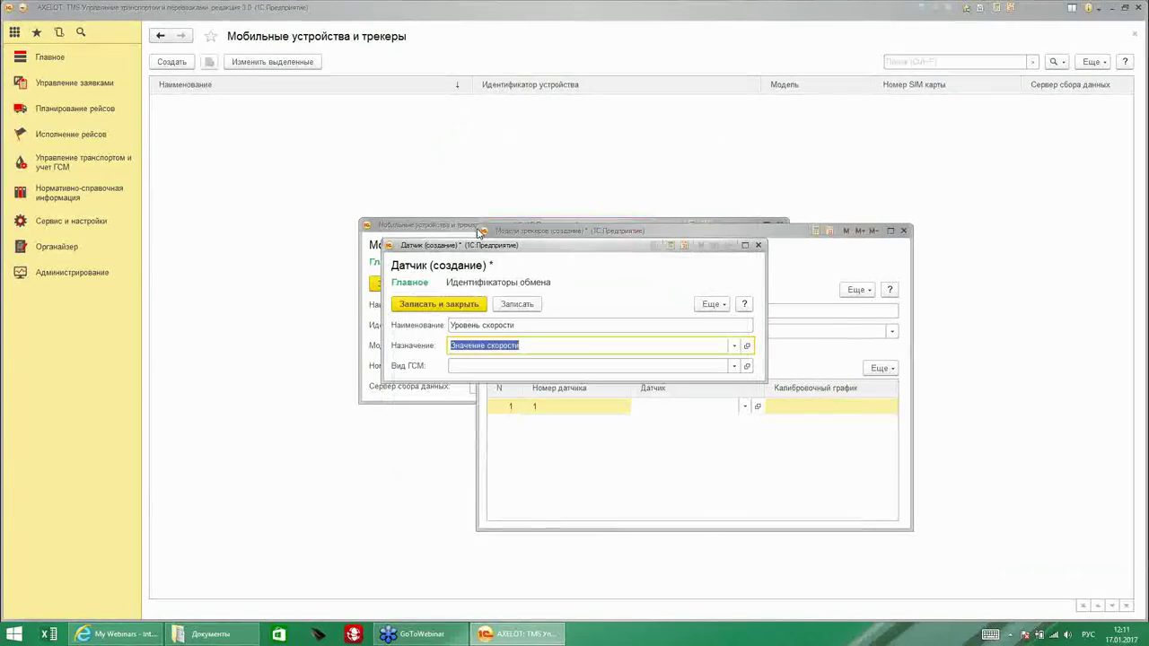
pyautogui.click(482, 365)
pyautogui.click(479, 385)
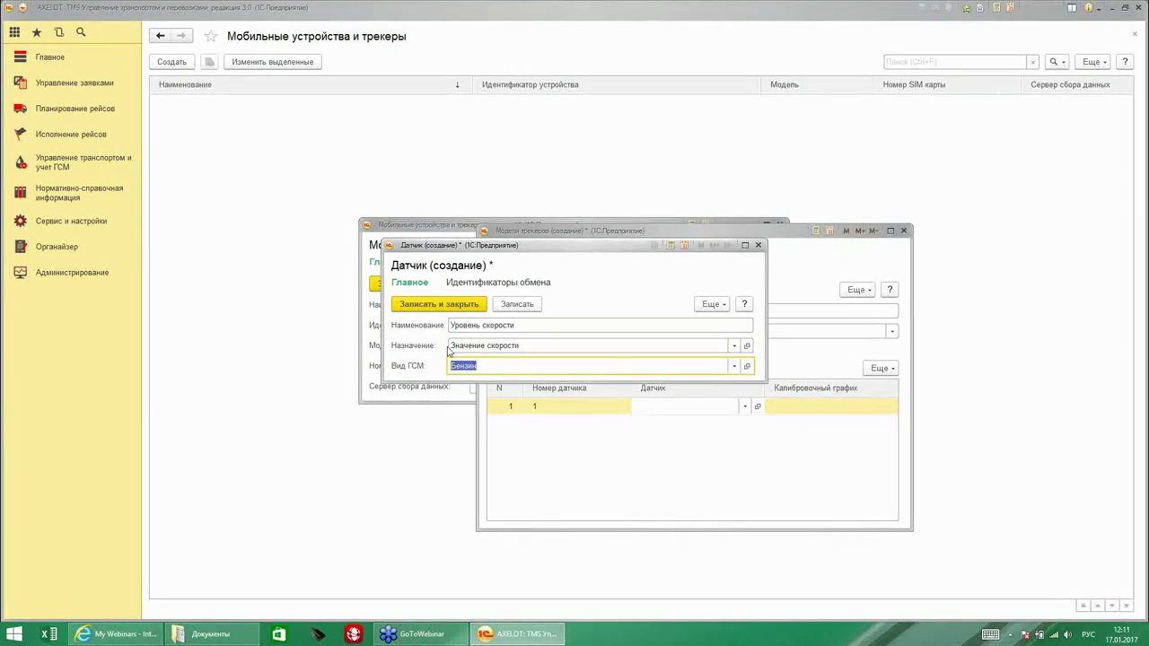
pyautogui.click(431, 305)
# Assign Уровень скорости to sensor row 1 and open its card.
pyautogui.click(744, 406)
pyautogui.click(671, 452)
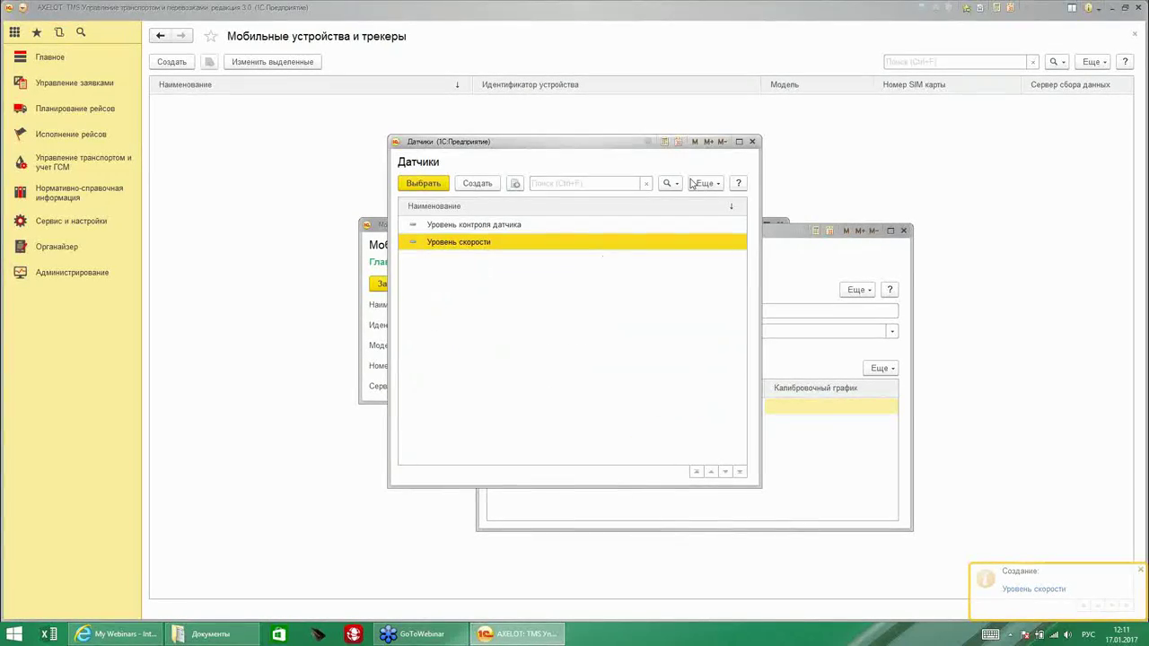
pyautogui.click(752, 141)
pyautogui.click(757, 406)
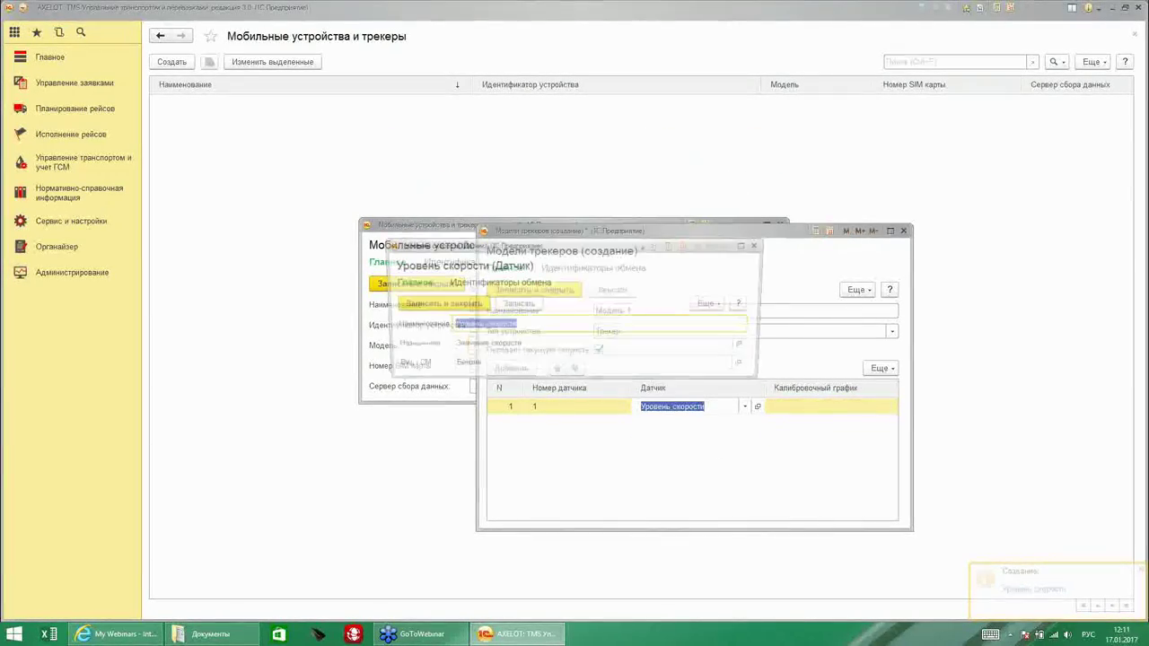
# Close the sensor card, discard a new calibration chart, and save tracker model Модель 1.
pyautogui.click(757, 245)
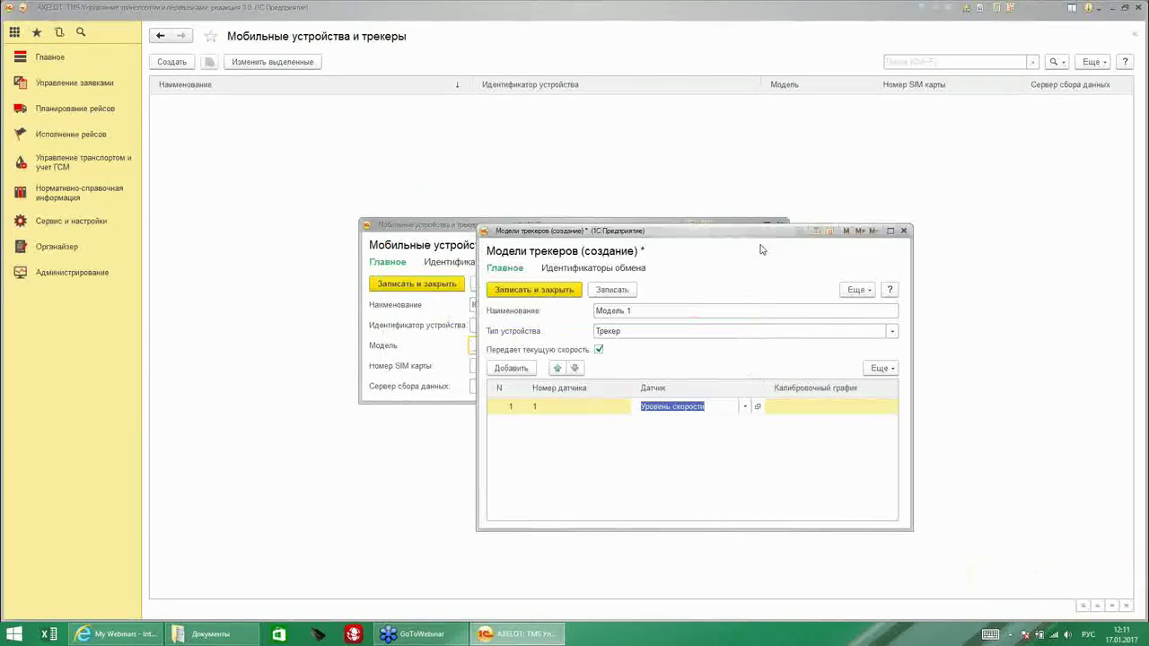
pyautogui.click(789, 408)
pyautogui.click(938, 488)
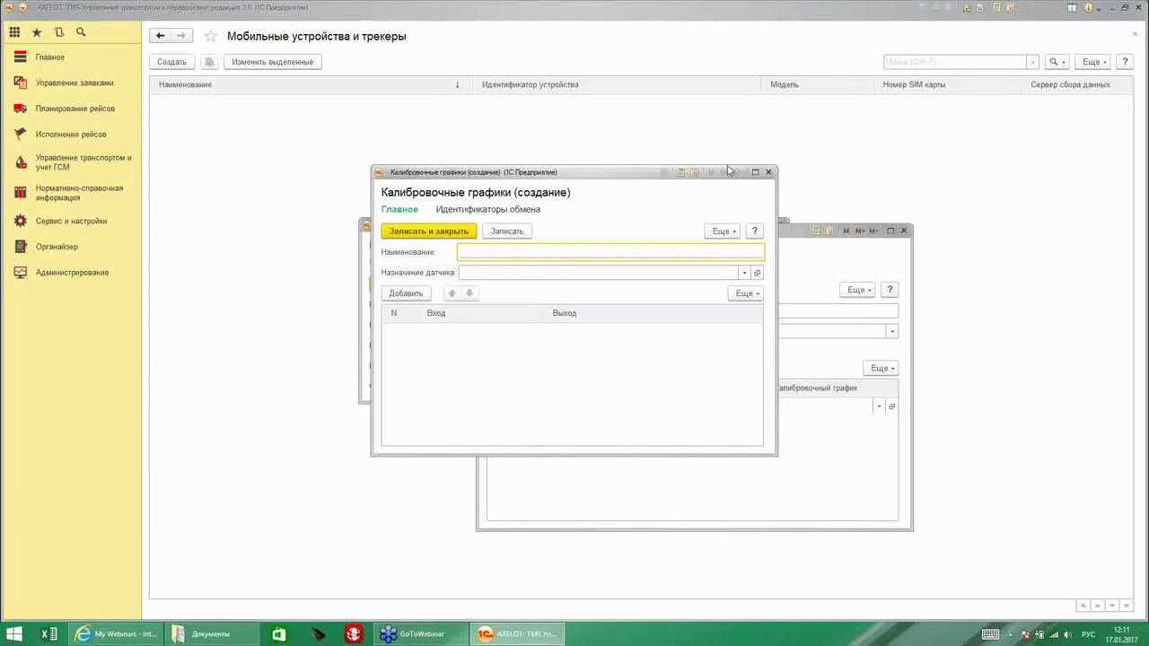
pyautogui.click(768, 172)
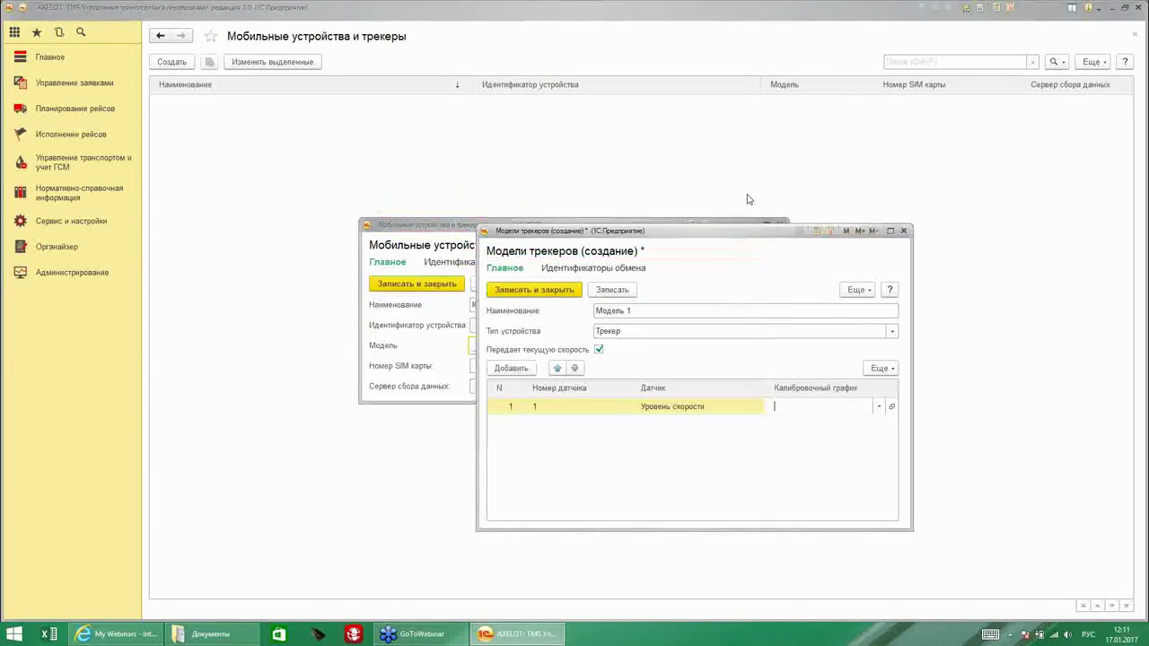
pyautogui.click(521, 291)
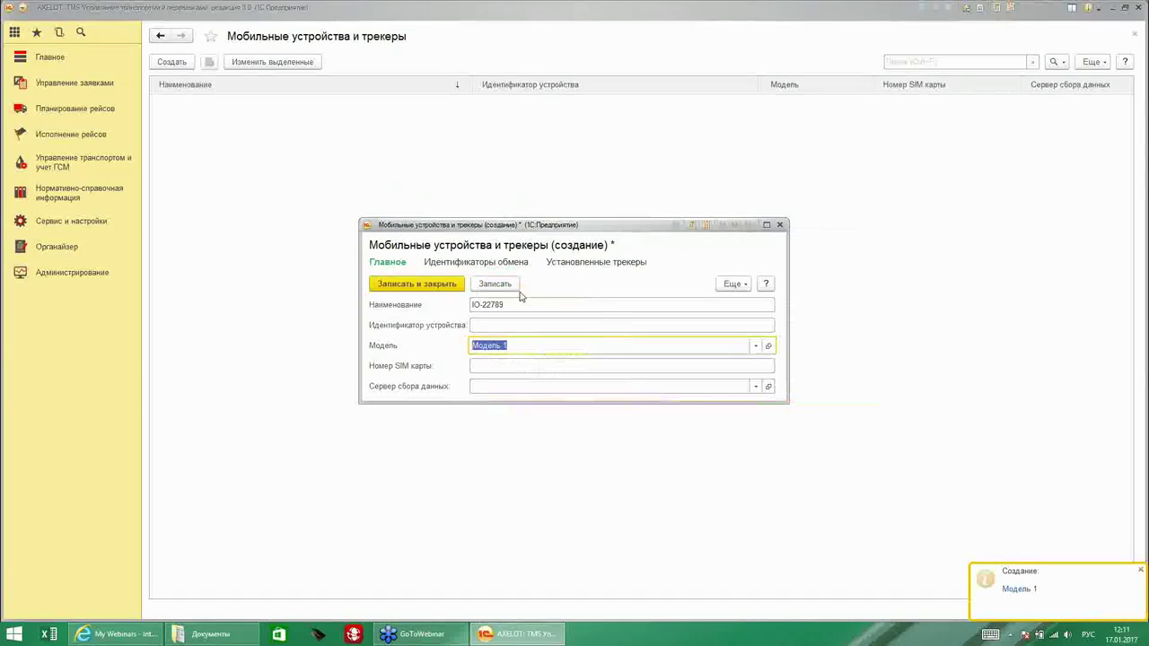
# Set the data server to Сервер мобильных приложений (Android-клиент) and save tracker IO-22789.
pyautogui.click(494, 367)
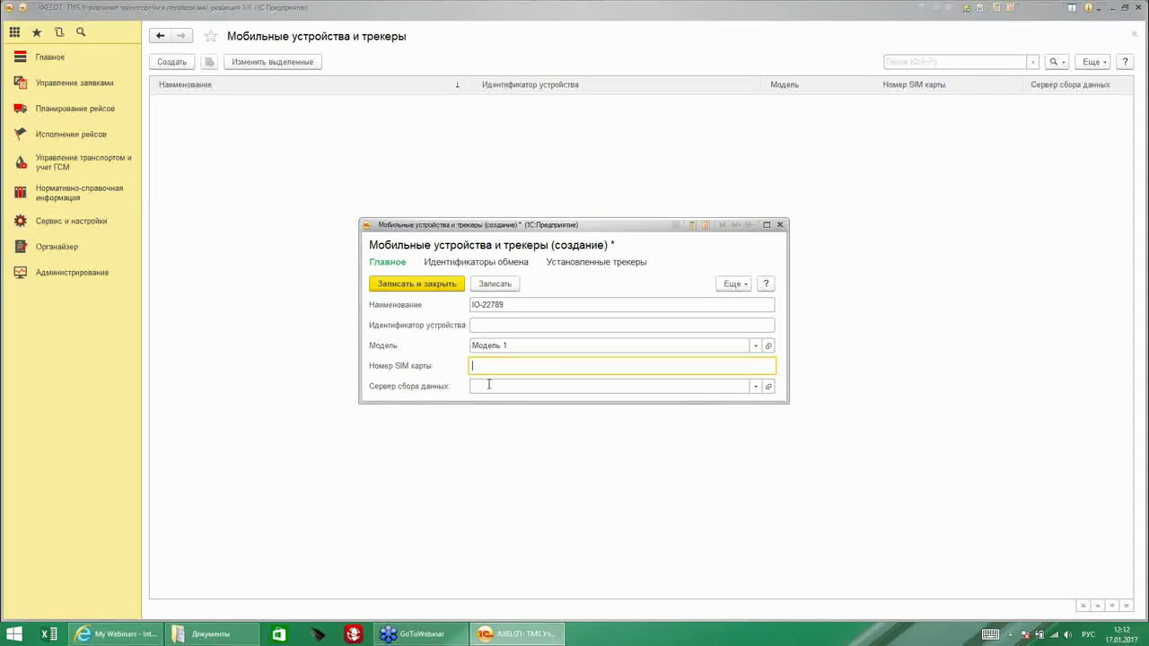
pyautogui.click(756, 386)
pyautogui.click(508, 465)
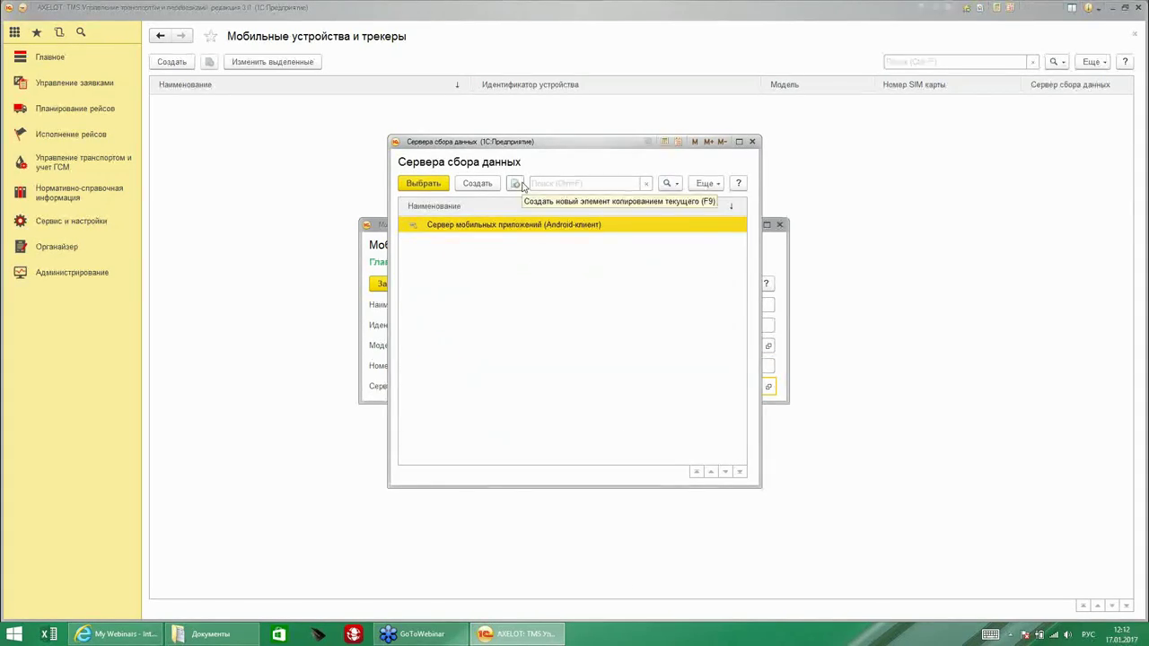
pyautogui.doubleClick(528, 225)
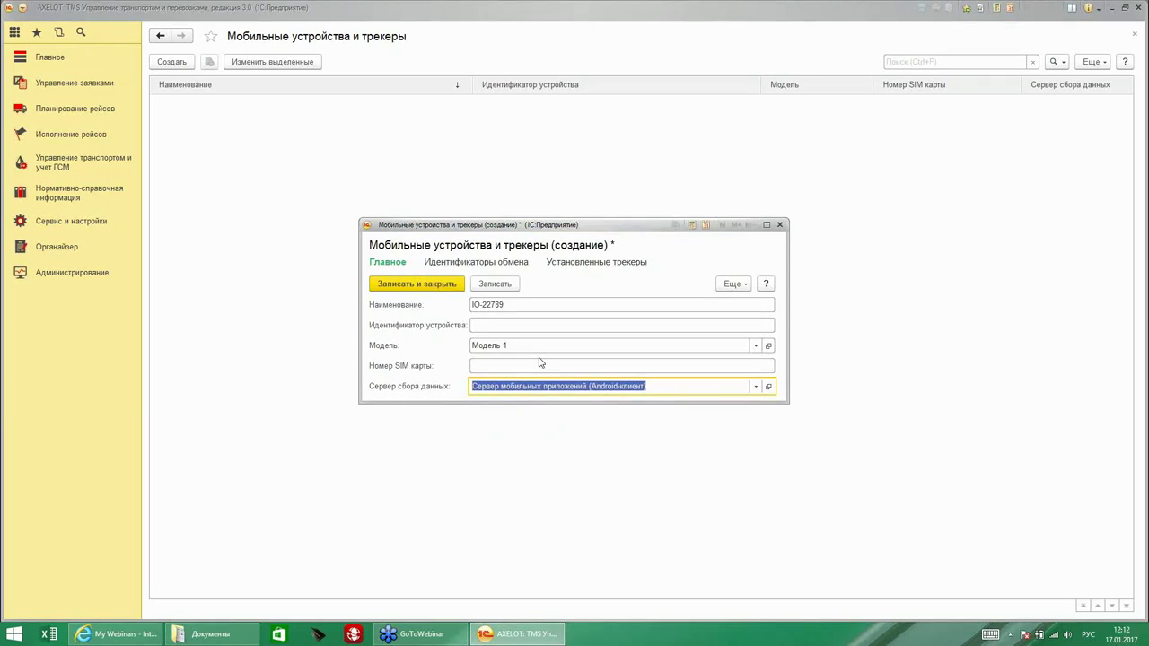
pyautogui.click(428, 285)
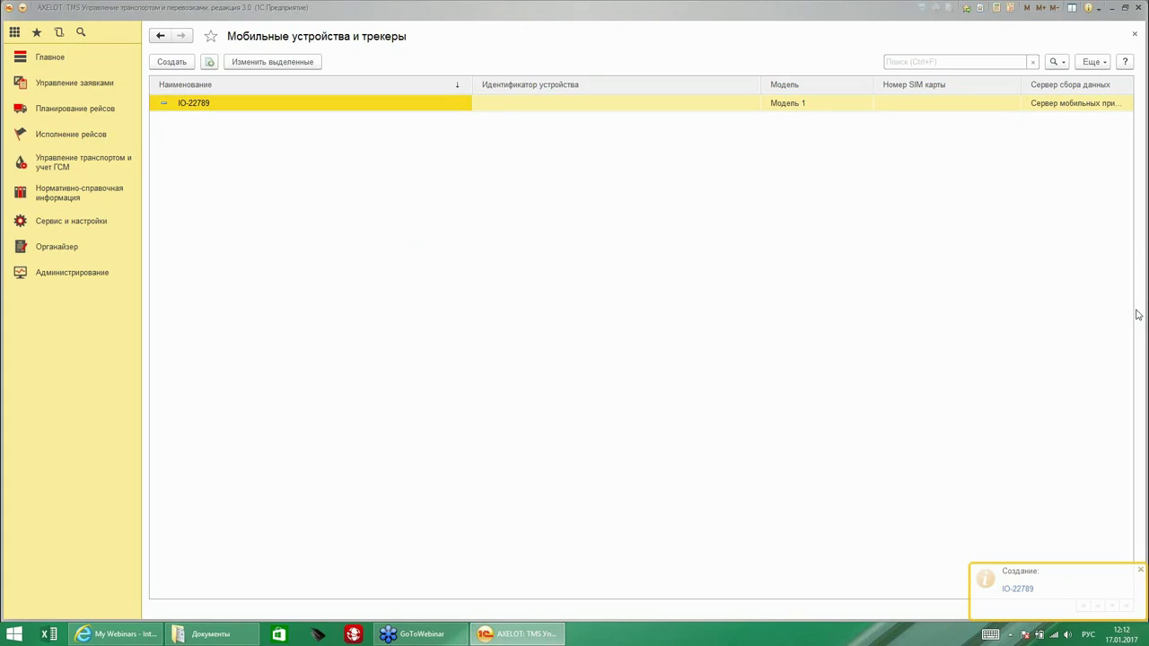
# Close the device list, browse the Типы событий мониторинга list, and start a new event type.
pyautogui.press('Escape')
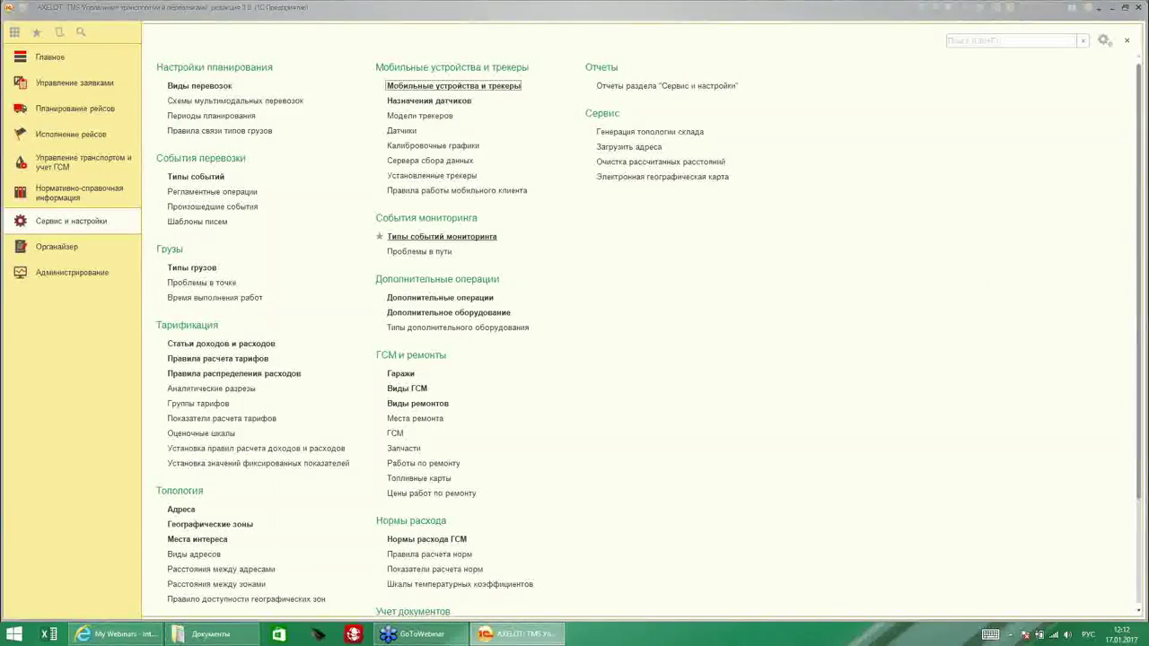
pyautogui.click(442, 236)
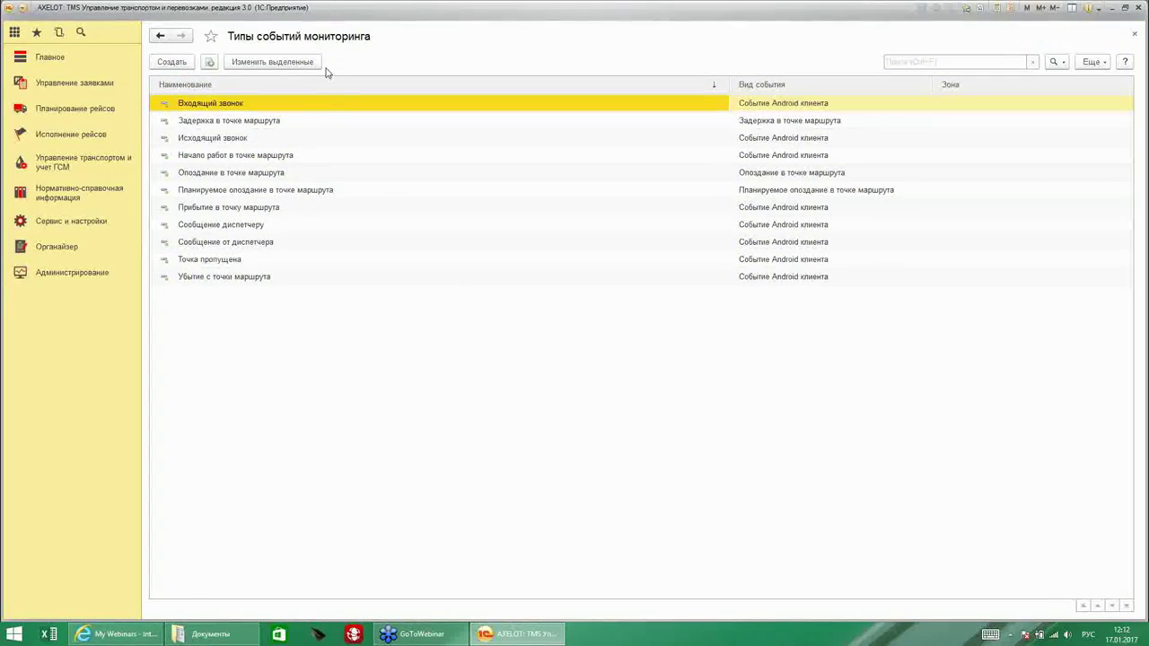
pyautogui.click(318, 124)
pyautogui.click(322, 142)
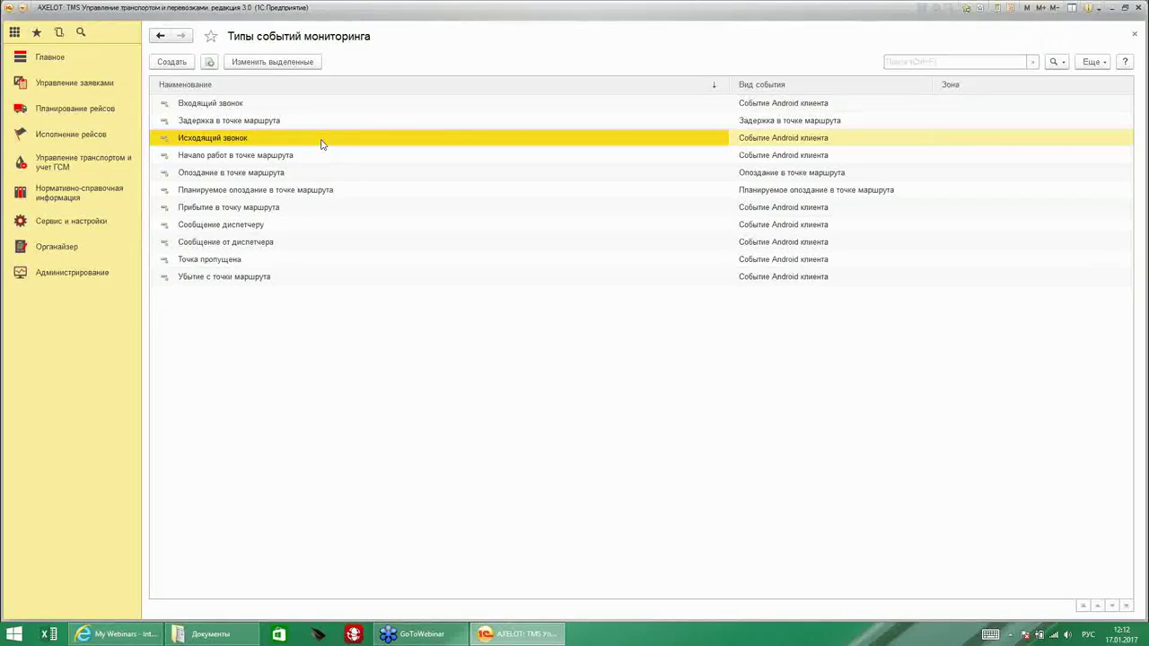
pyautogui.click(174, 63)
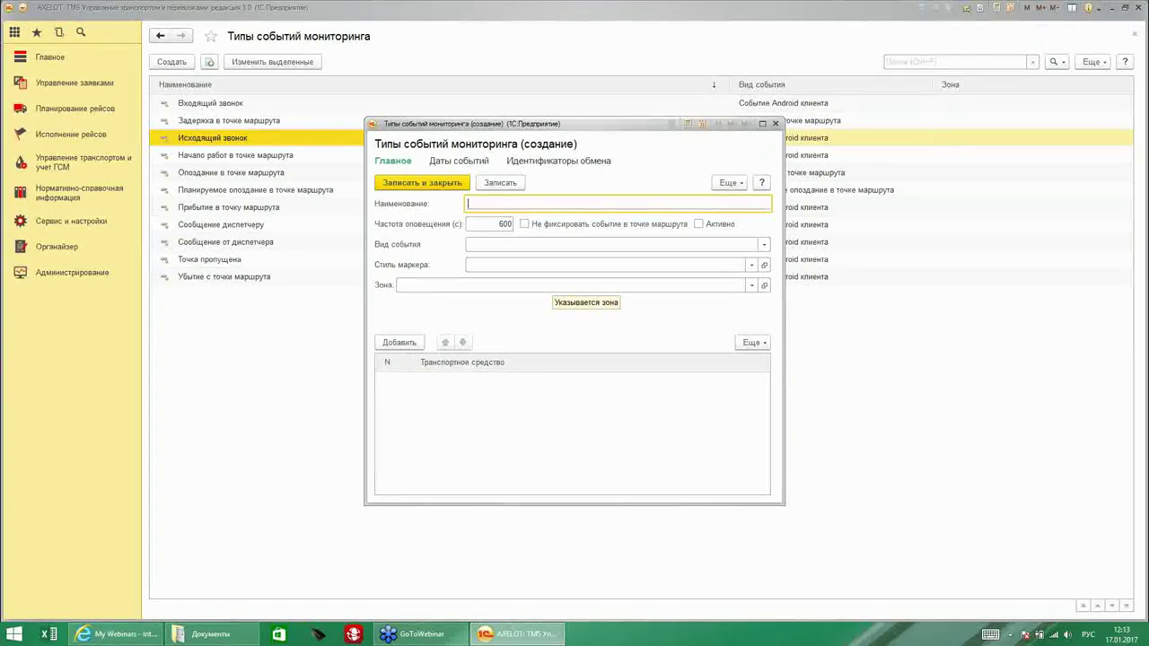
# Save event type 'Изменение маршрута по рейсу' as Отклонение от маршрута with Входящий звонок marker and 100 m distance.
pyautogui.write('И')
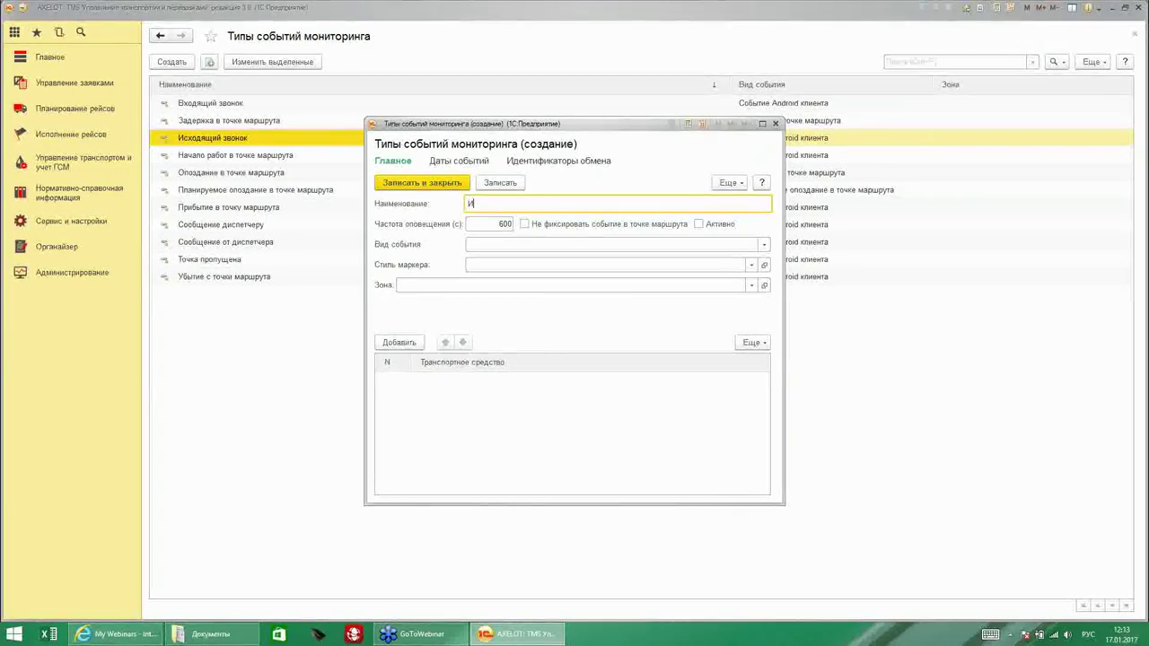
pyautogui.write('зменение мар')
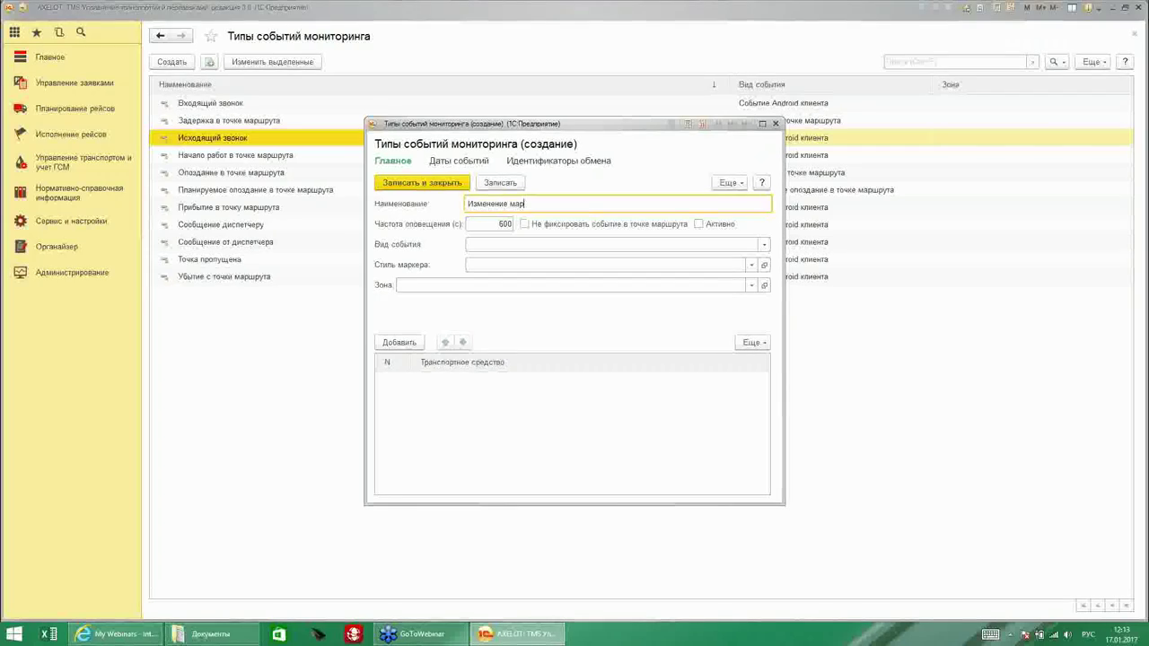
pyautogui.write('шрута по рейсу')
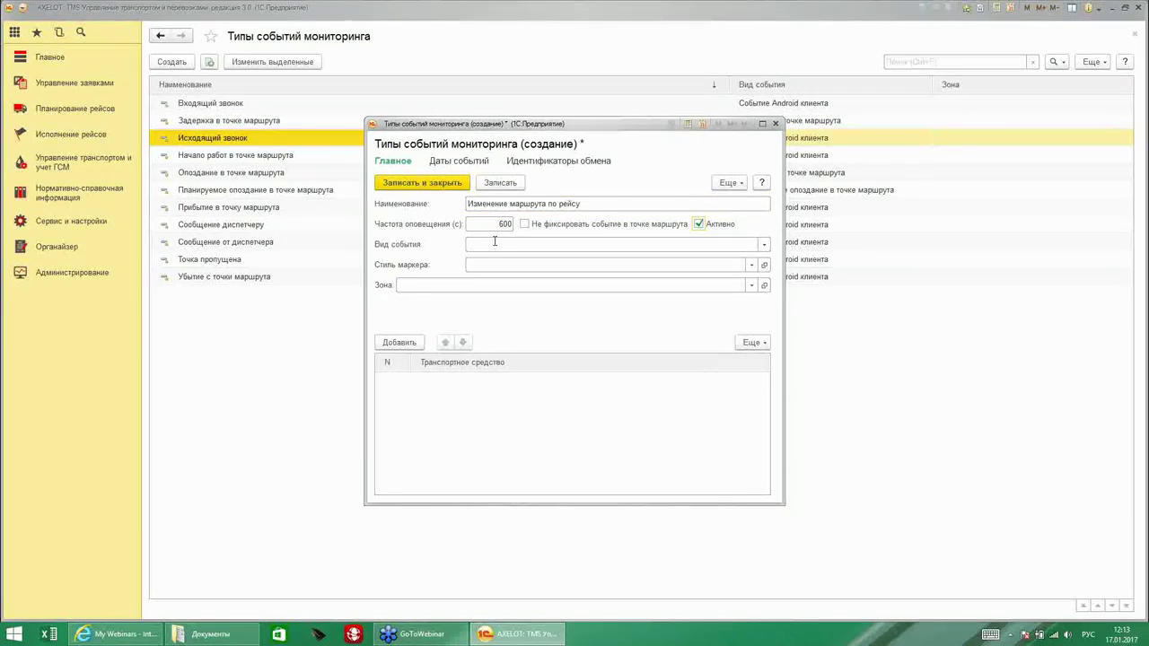
pyautogui.click(764, 245)
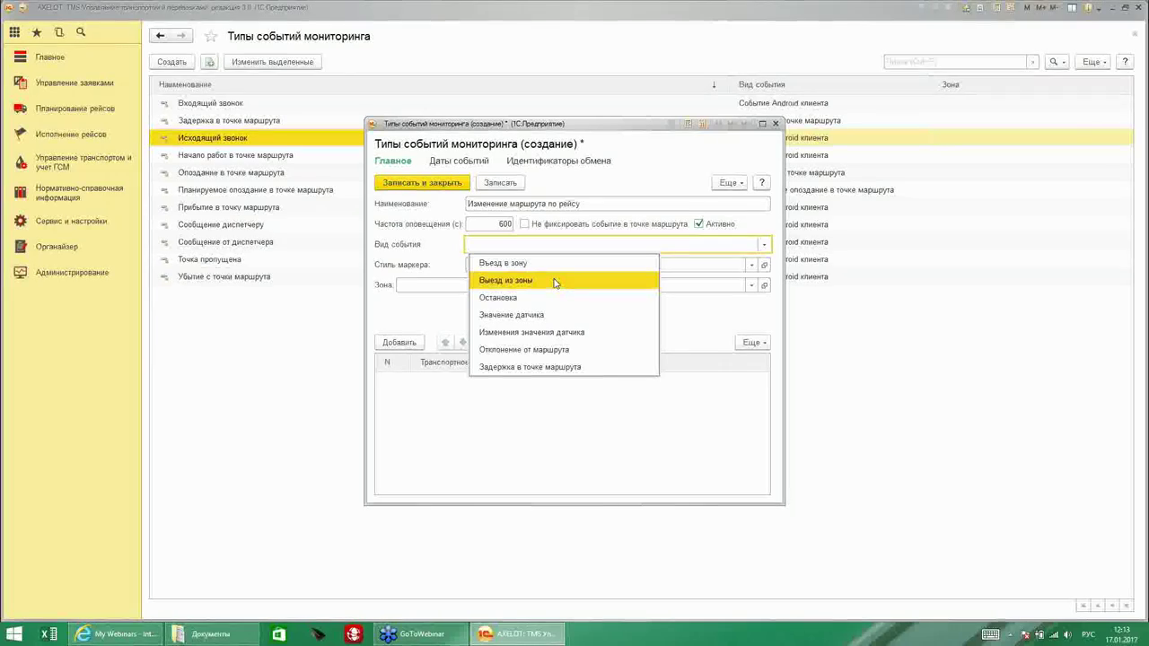
pyautogui.click(577, 349)
pyautogui.click(481, 262)
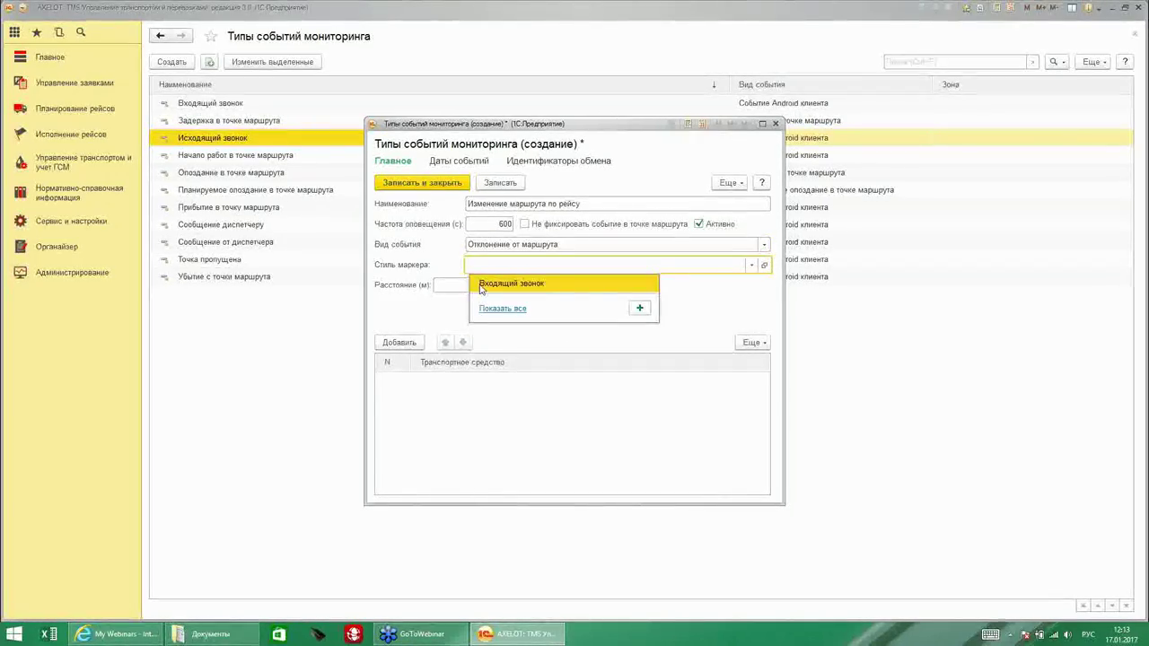
pyautogui.click(480, 285)
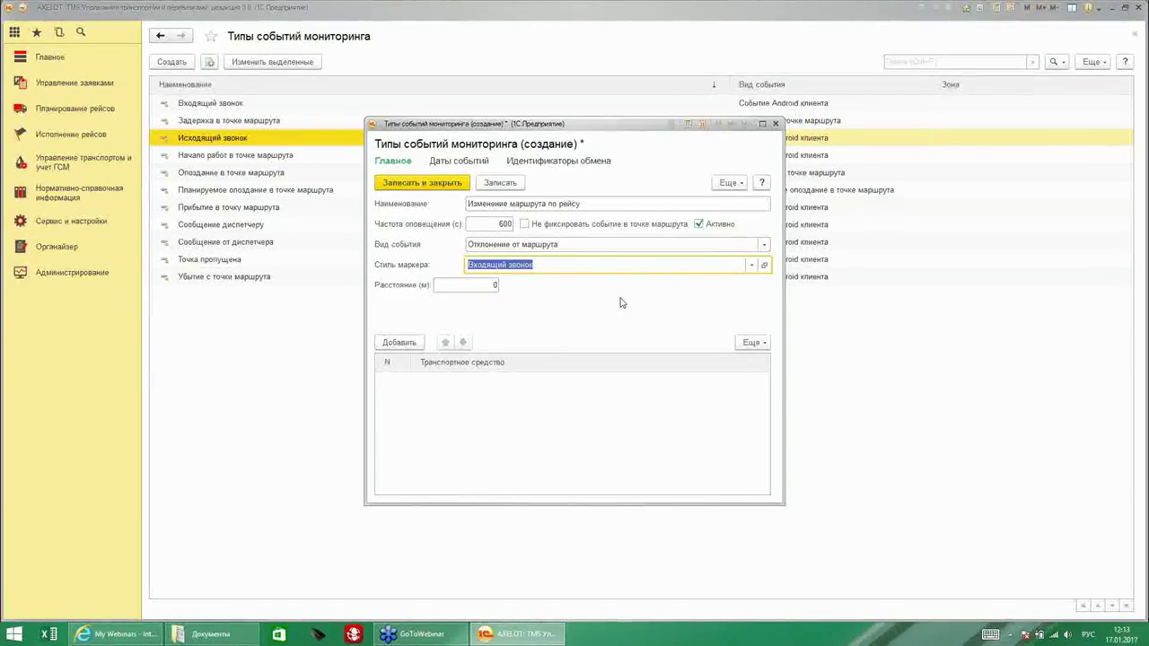
pyautogui.press('Tab')
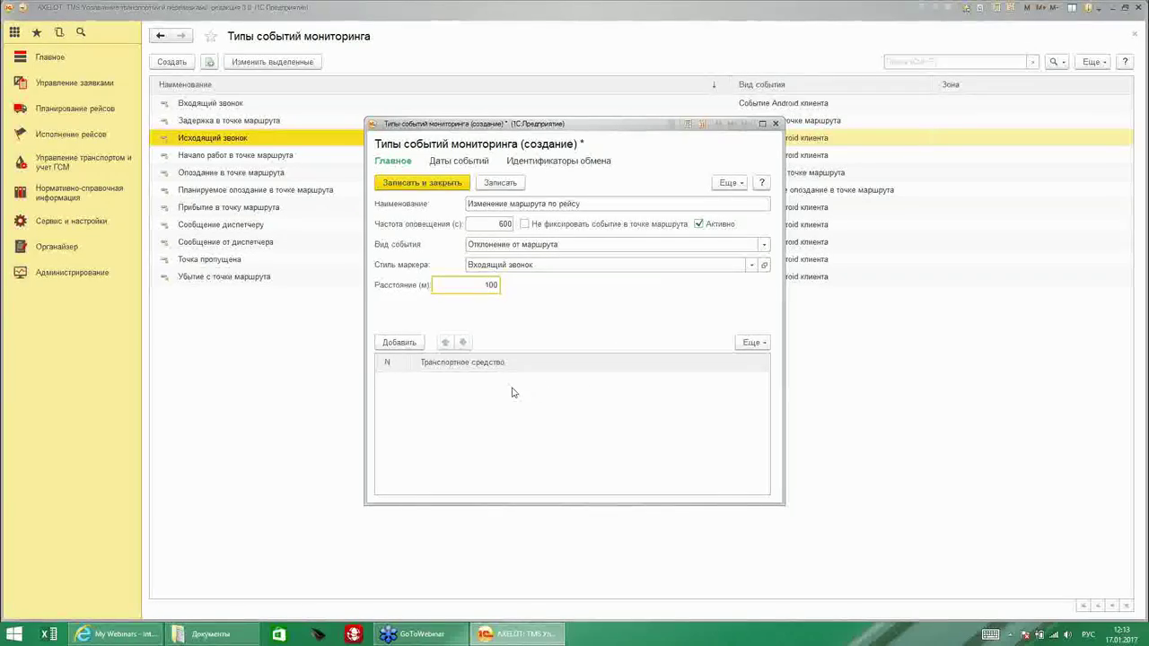
pyautogui.click(426, 184)
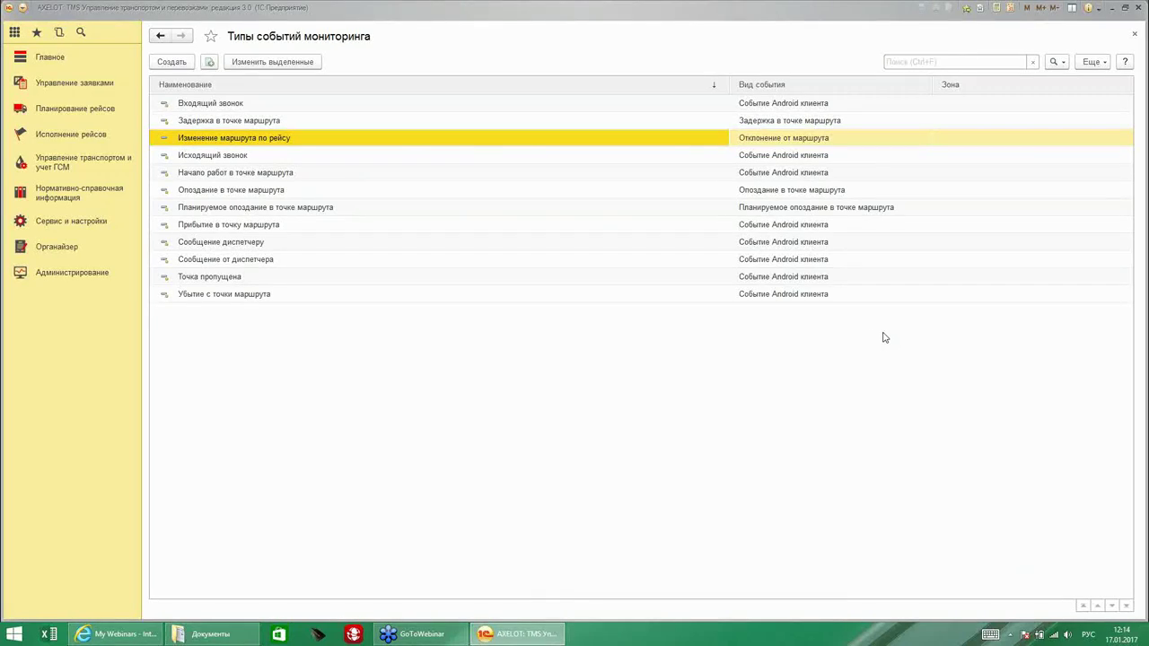
# Save a new Проблемы в пути entry 'Авария' with incident type Столкновение, then return to Сервис и настройки.
pyautogui.click(61, 228)
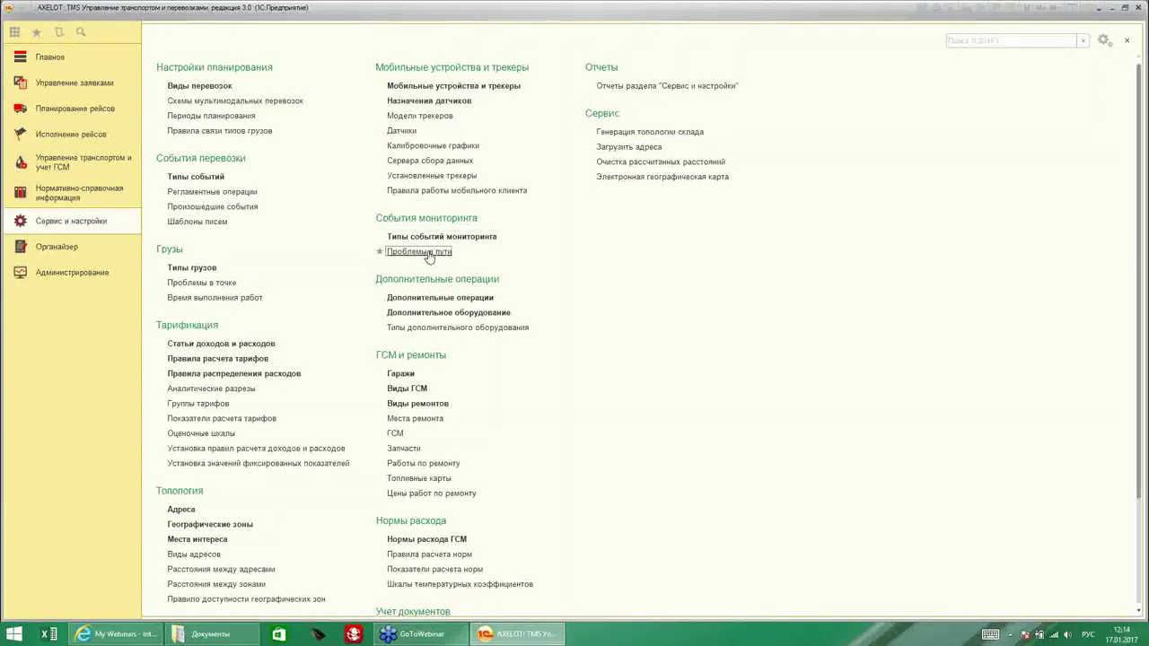
pyautogui.click(430, 254)
pyautogui.click(168, 66)
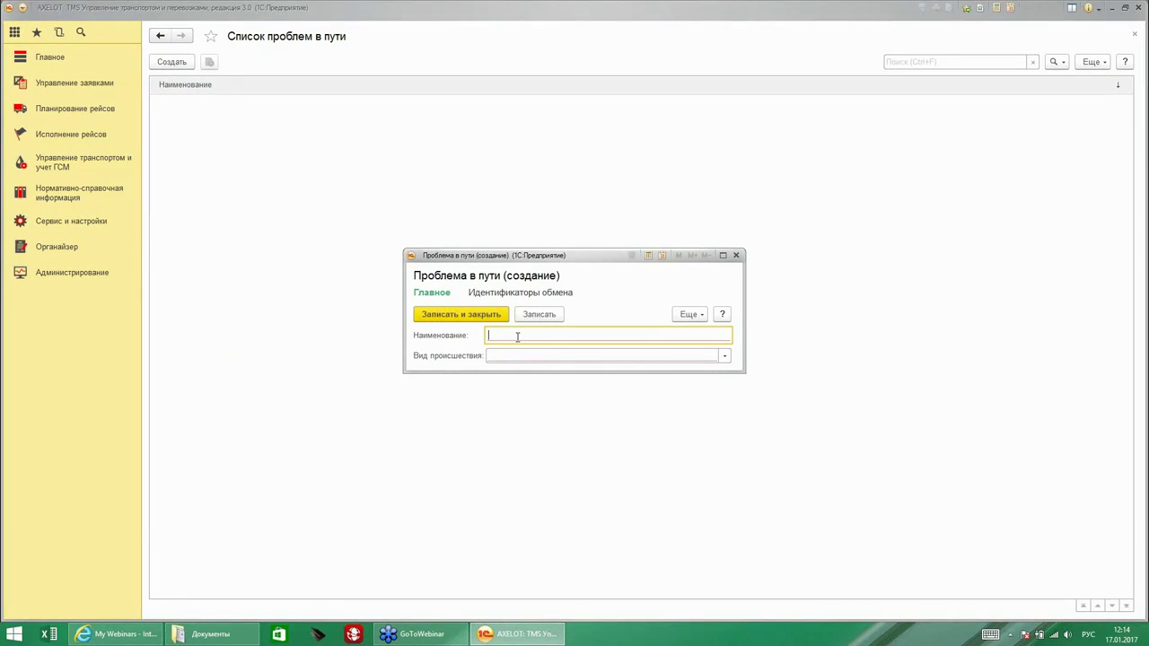
pyautogui.click(725, 356)
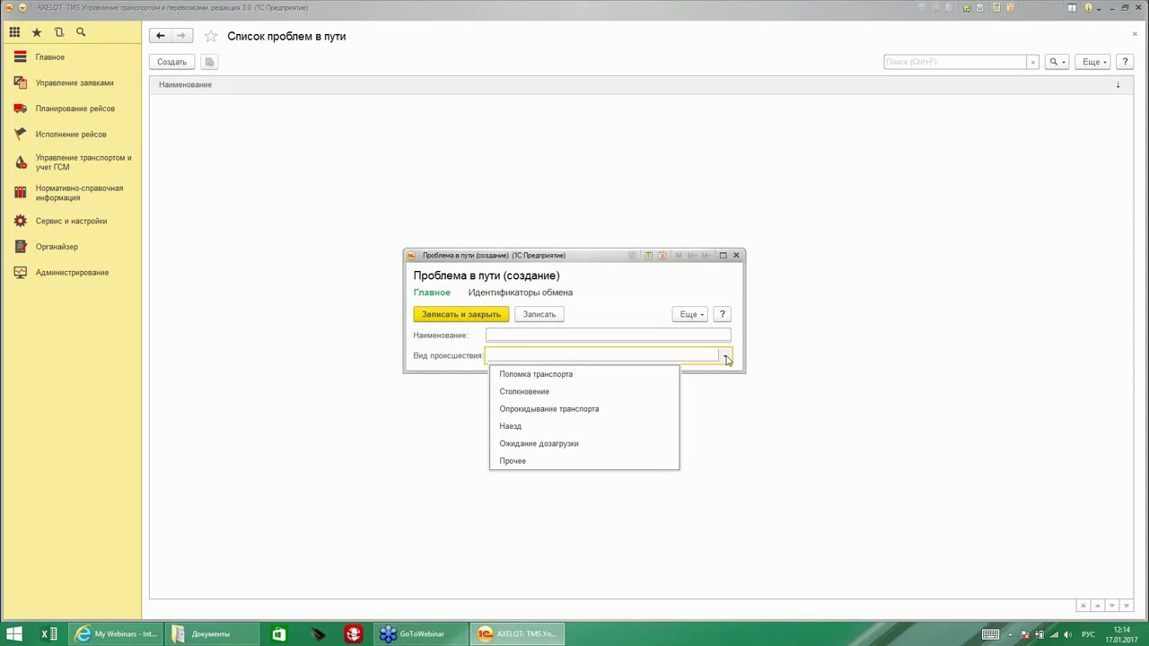
pyautogui.click(539, 391)
pyautogui.click(528, 336)
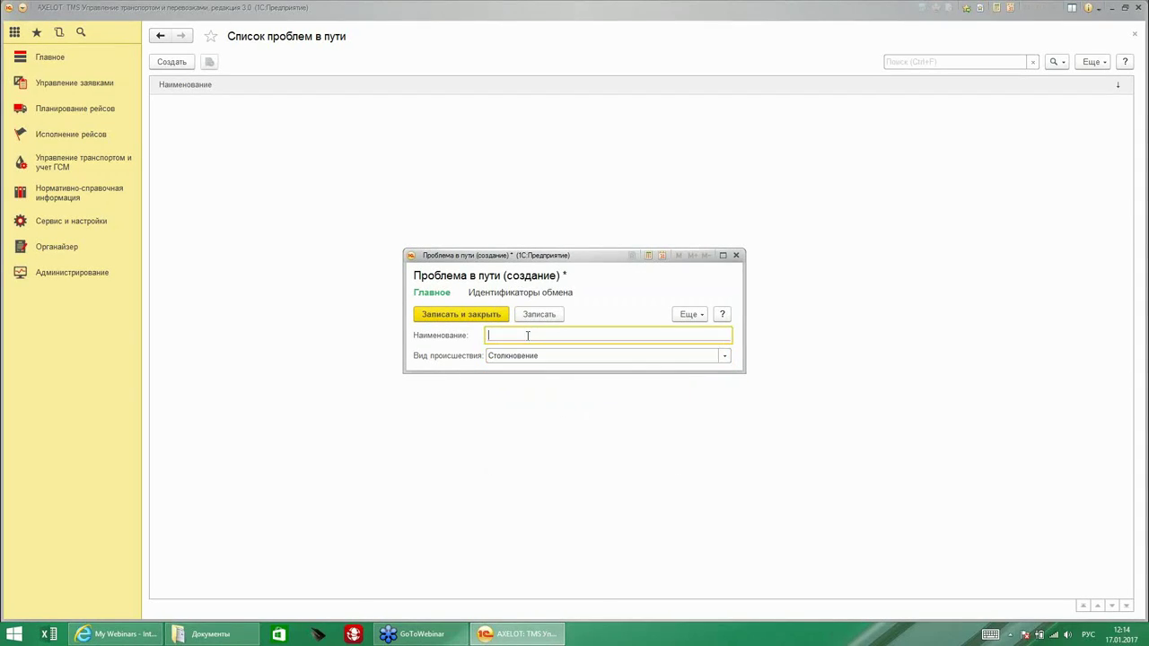
pyautogui.write('Авария')
pyautogui.click(726, 356)
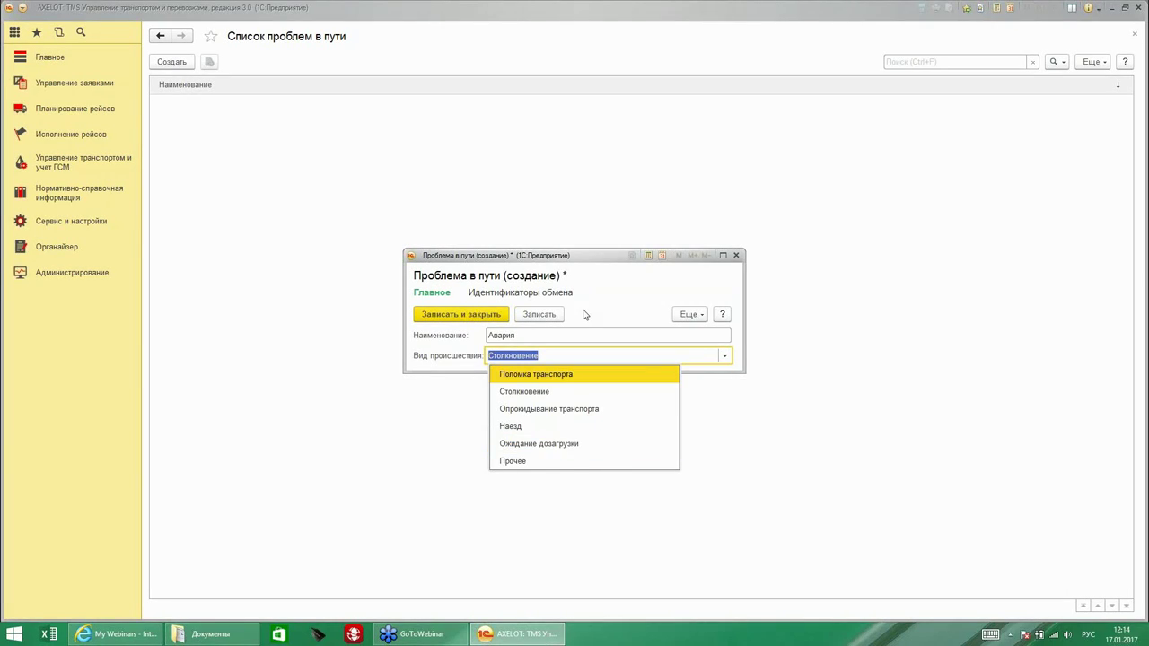
pyautogui.click(426, 311)
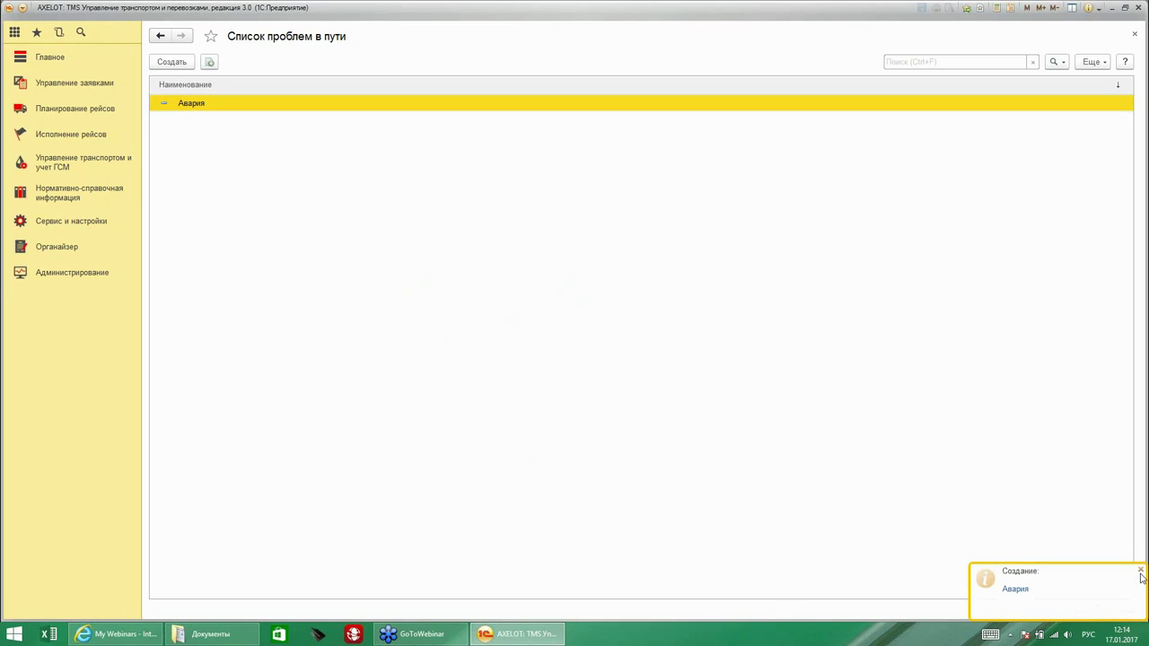
pyautogui.click(90, 218)
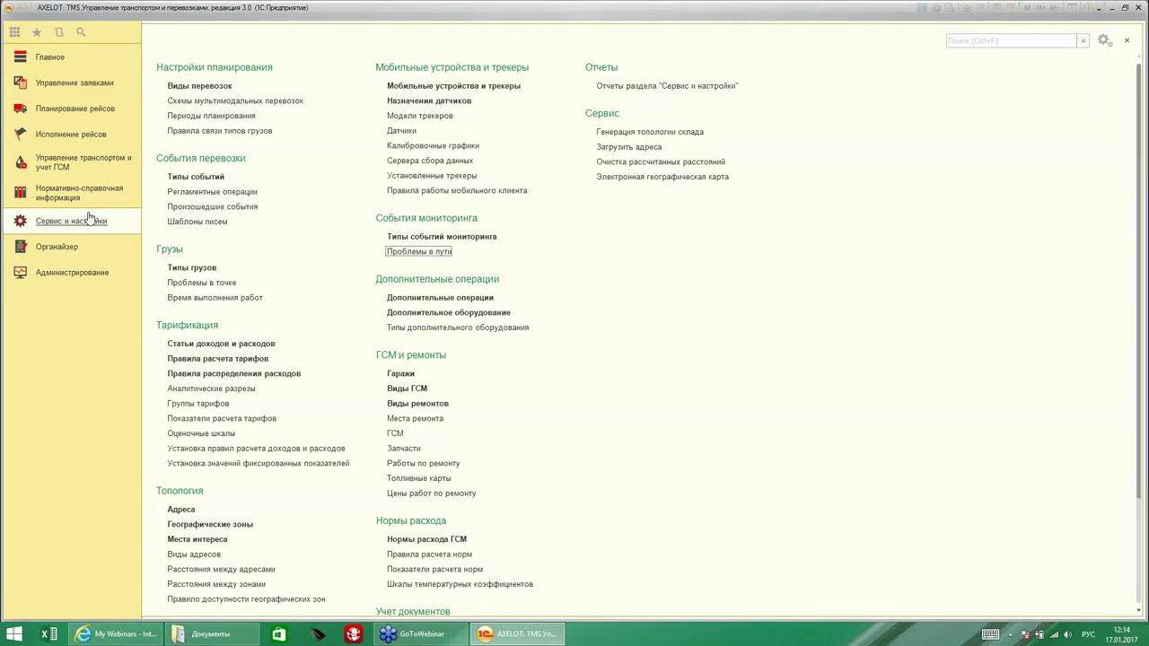